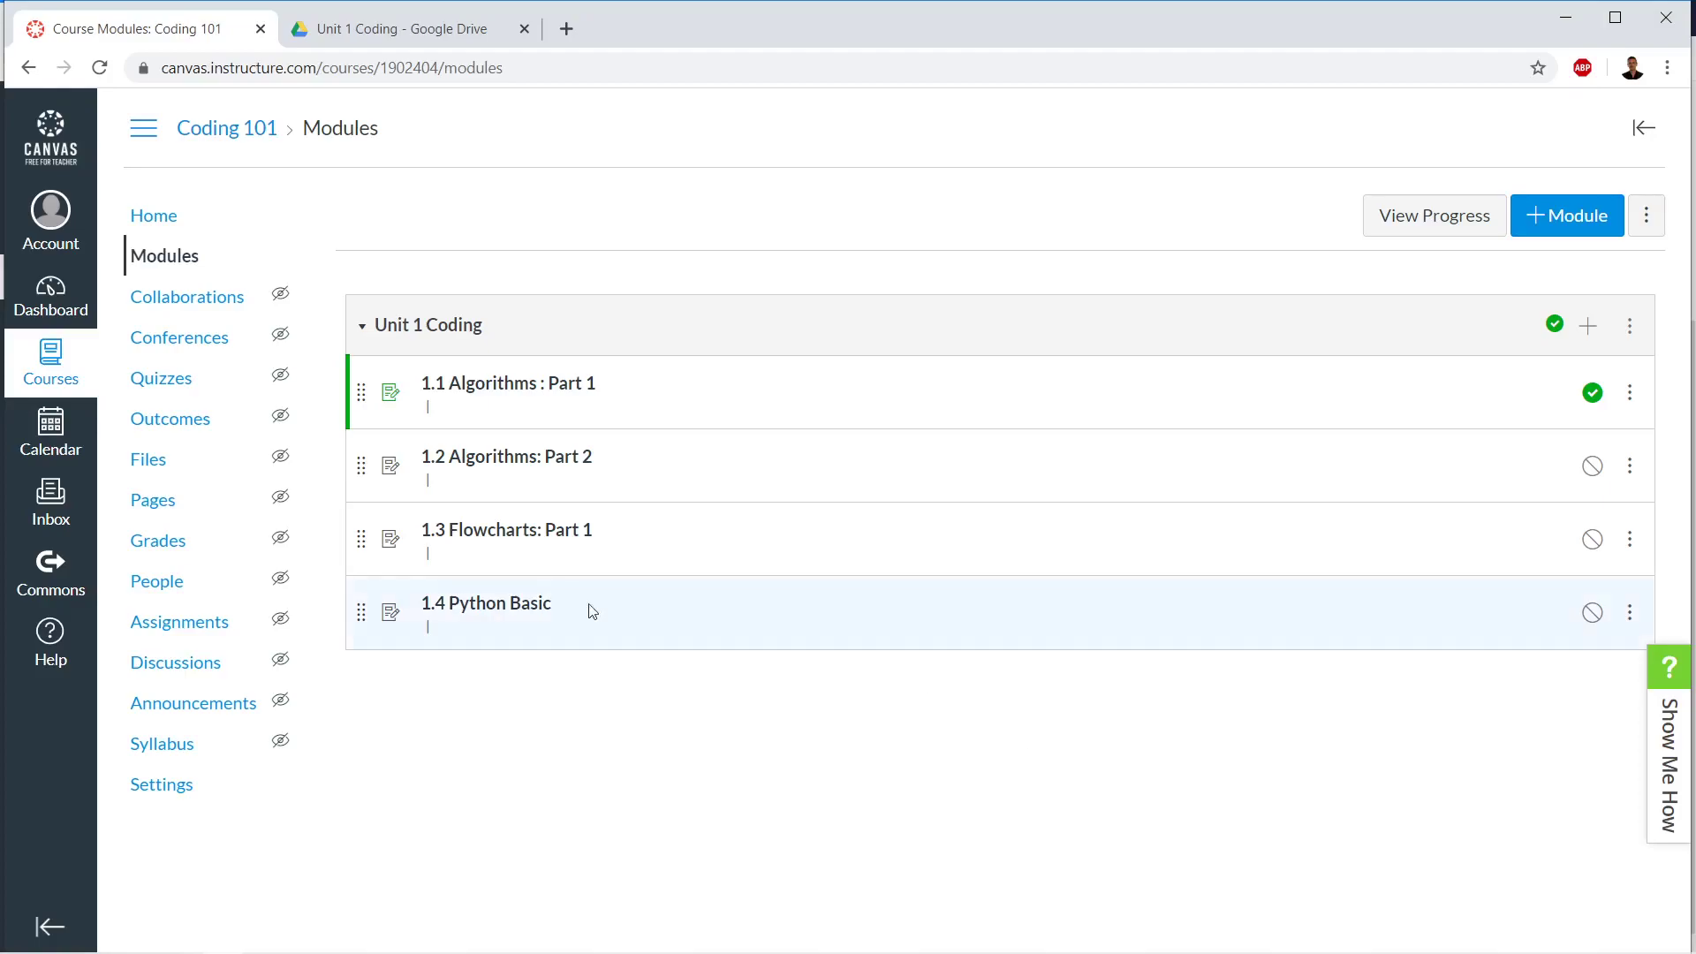
- Try to open Canvas Commons from the Coding 101 modules page and dismiss the registration notice
drag(161, 542, 363, 695)
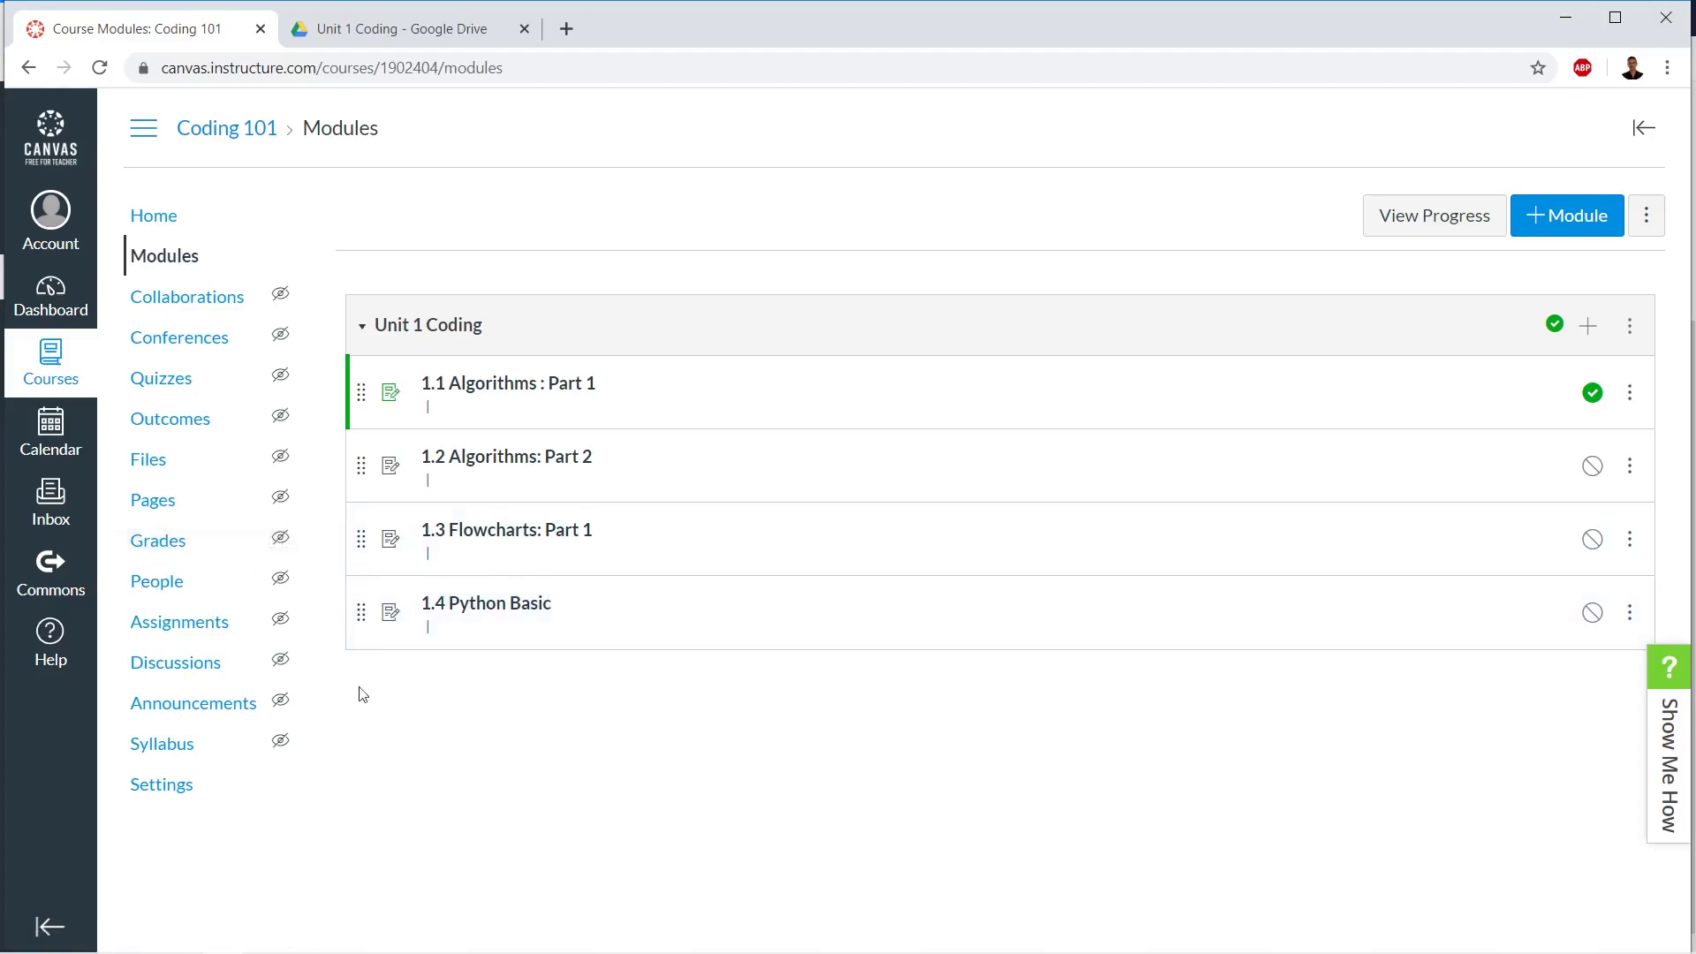
click(44, 574)
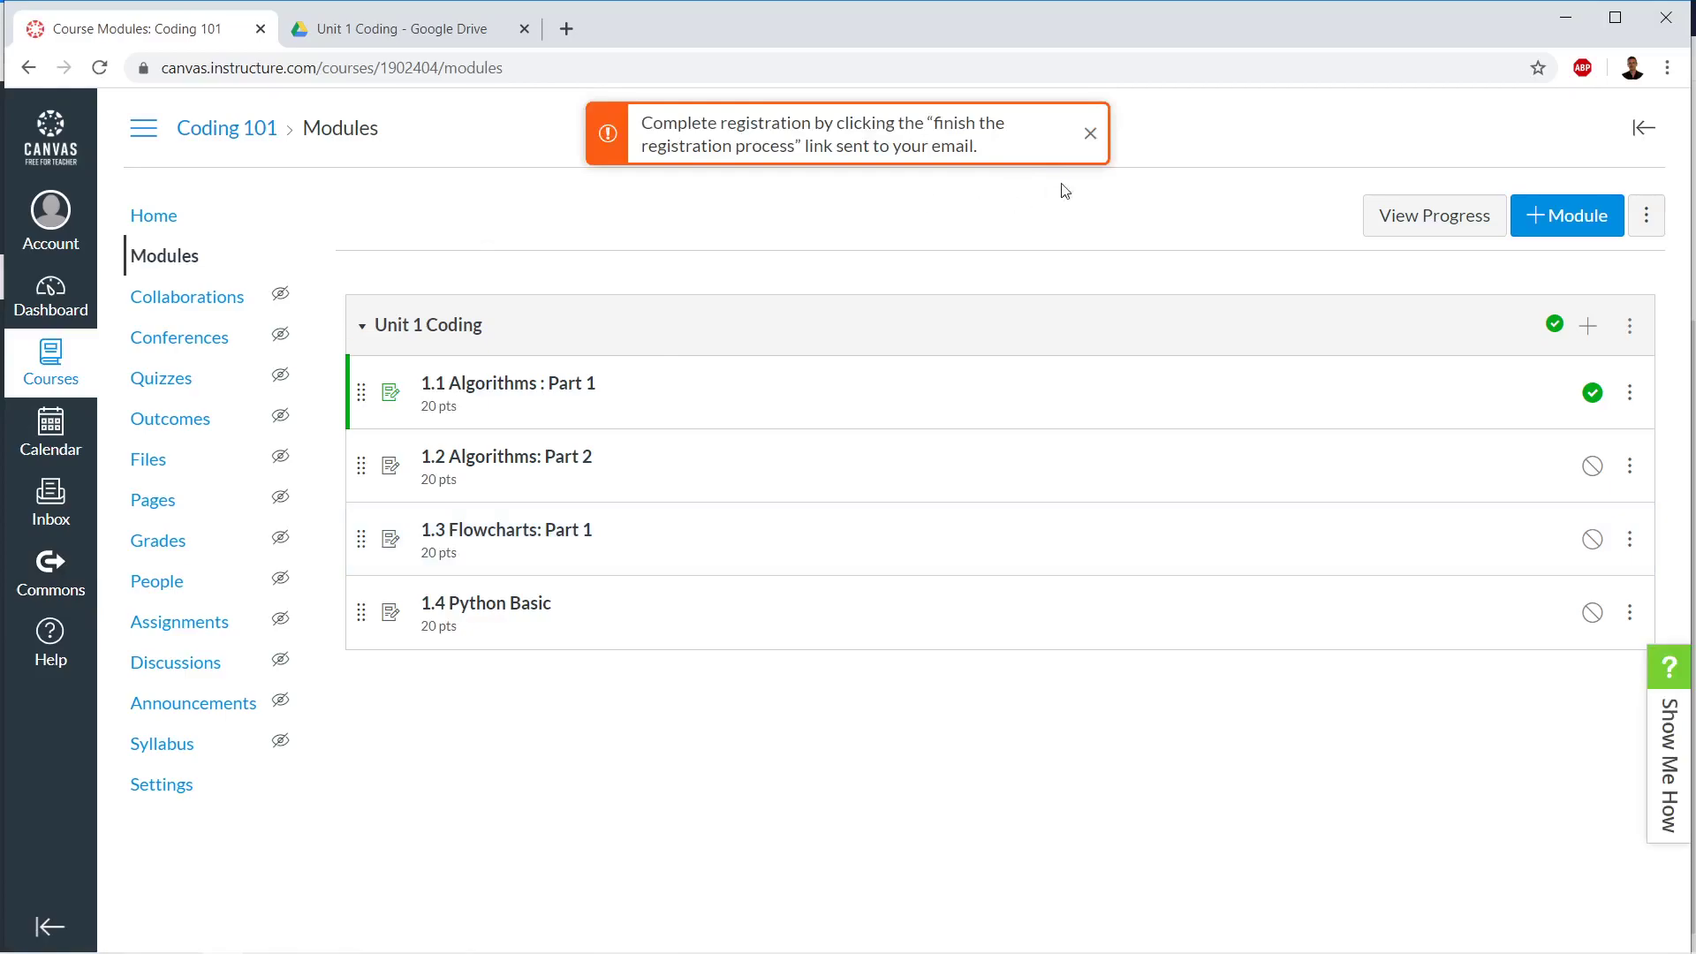
click(1090, 133)
- Switch to the Firefox window with the Template course, open Canvas Commons and search it for "fractions"
click(386, 938)
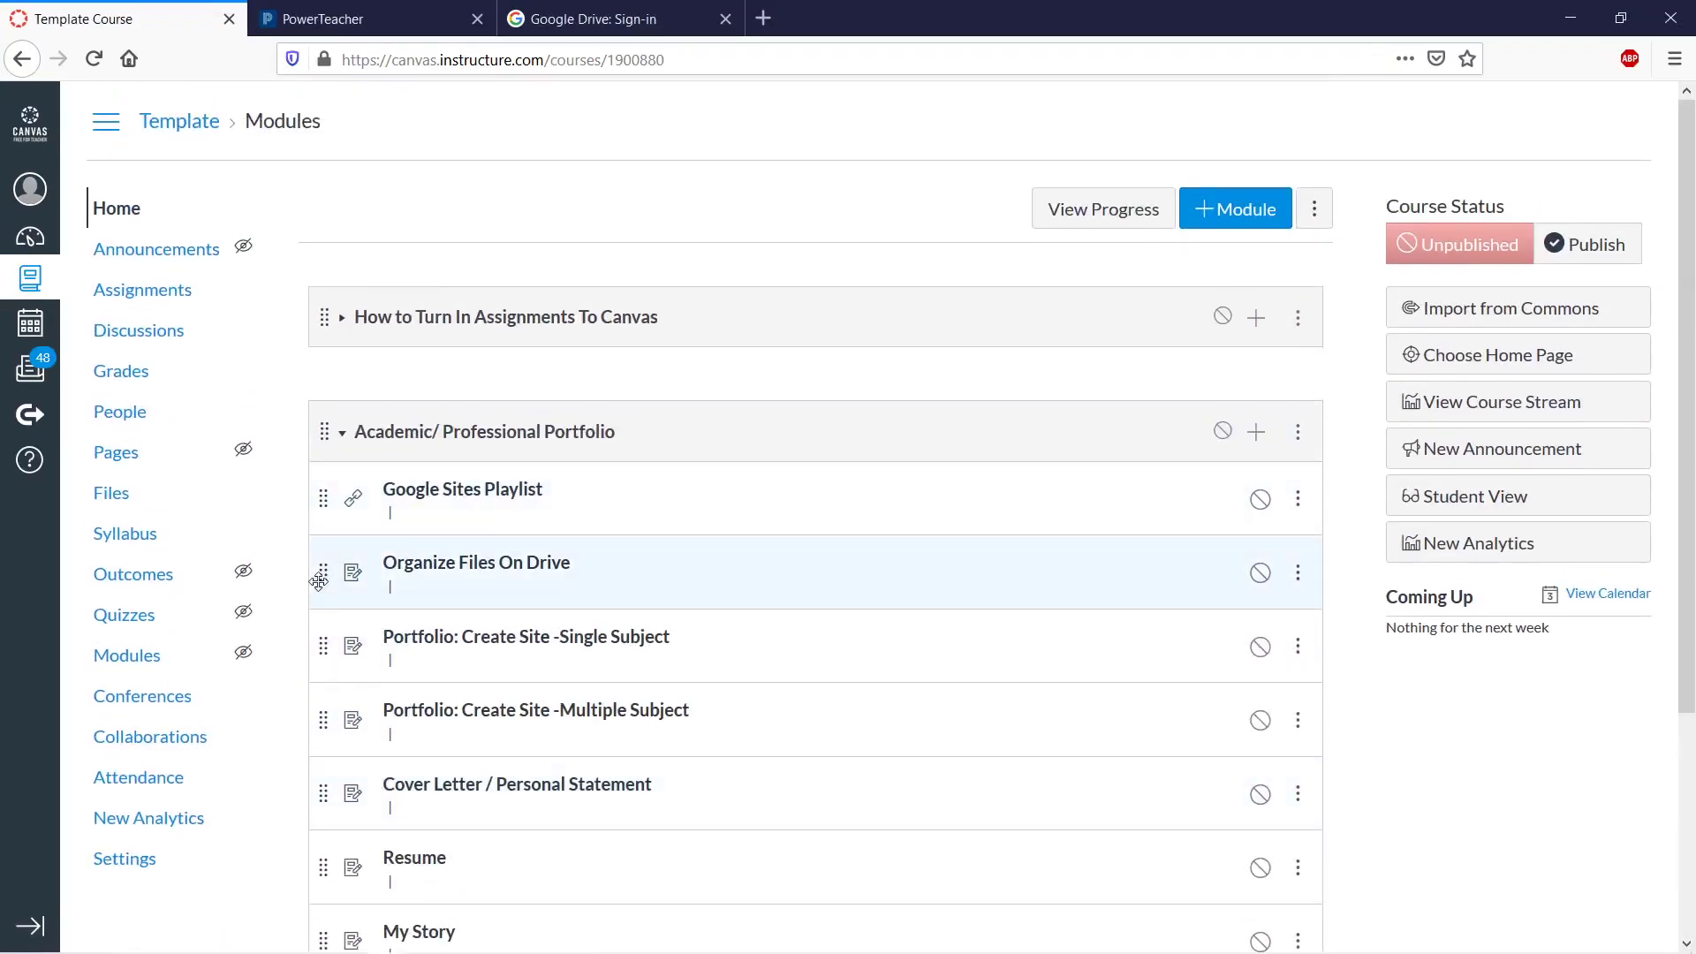
click(29, 414)
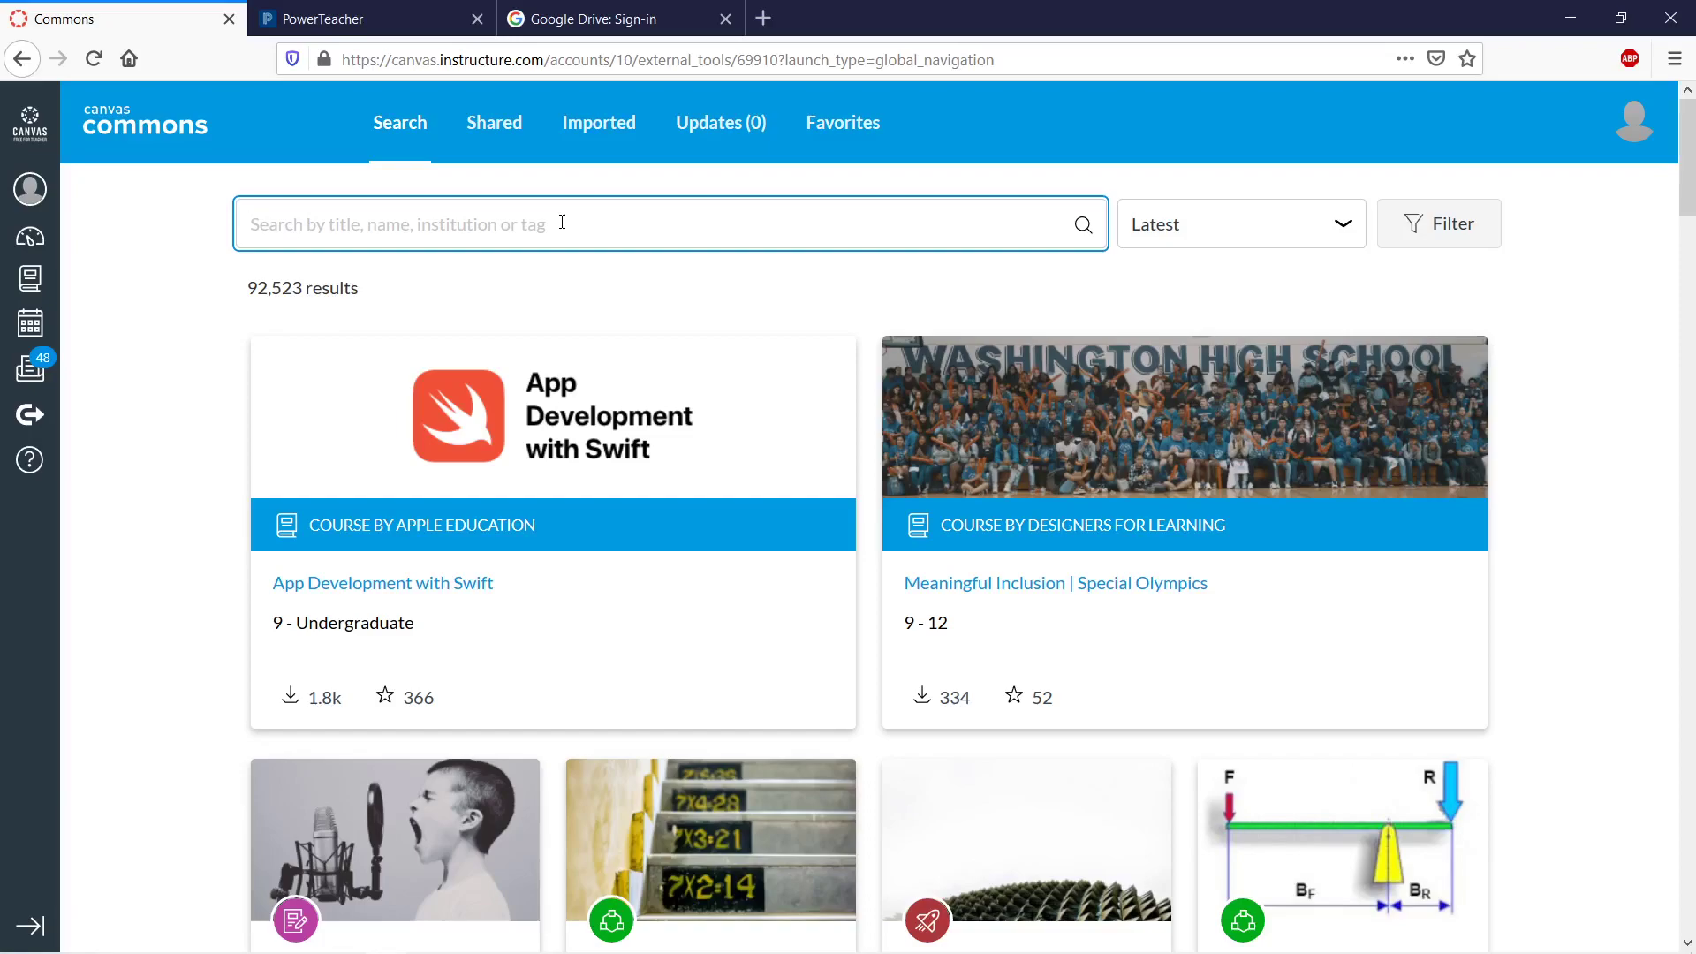
text(frac)
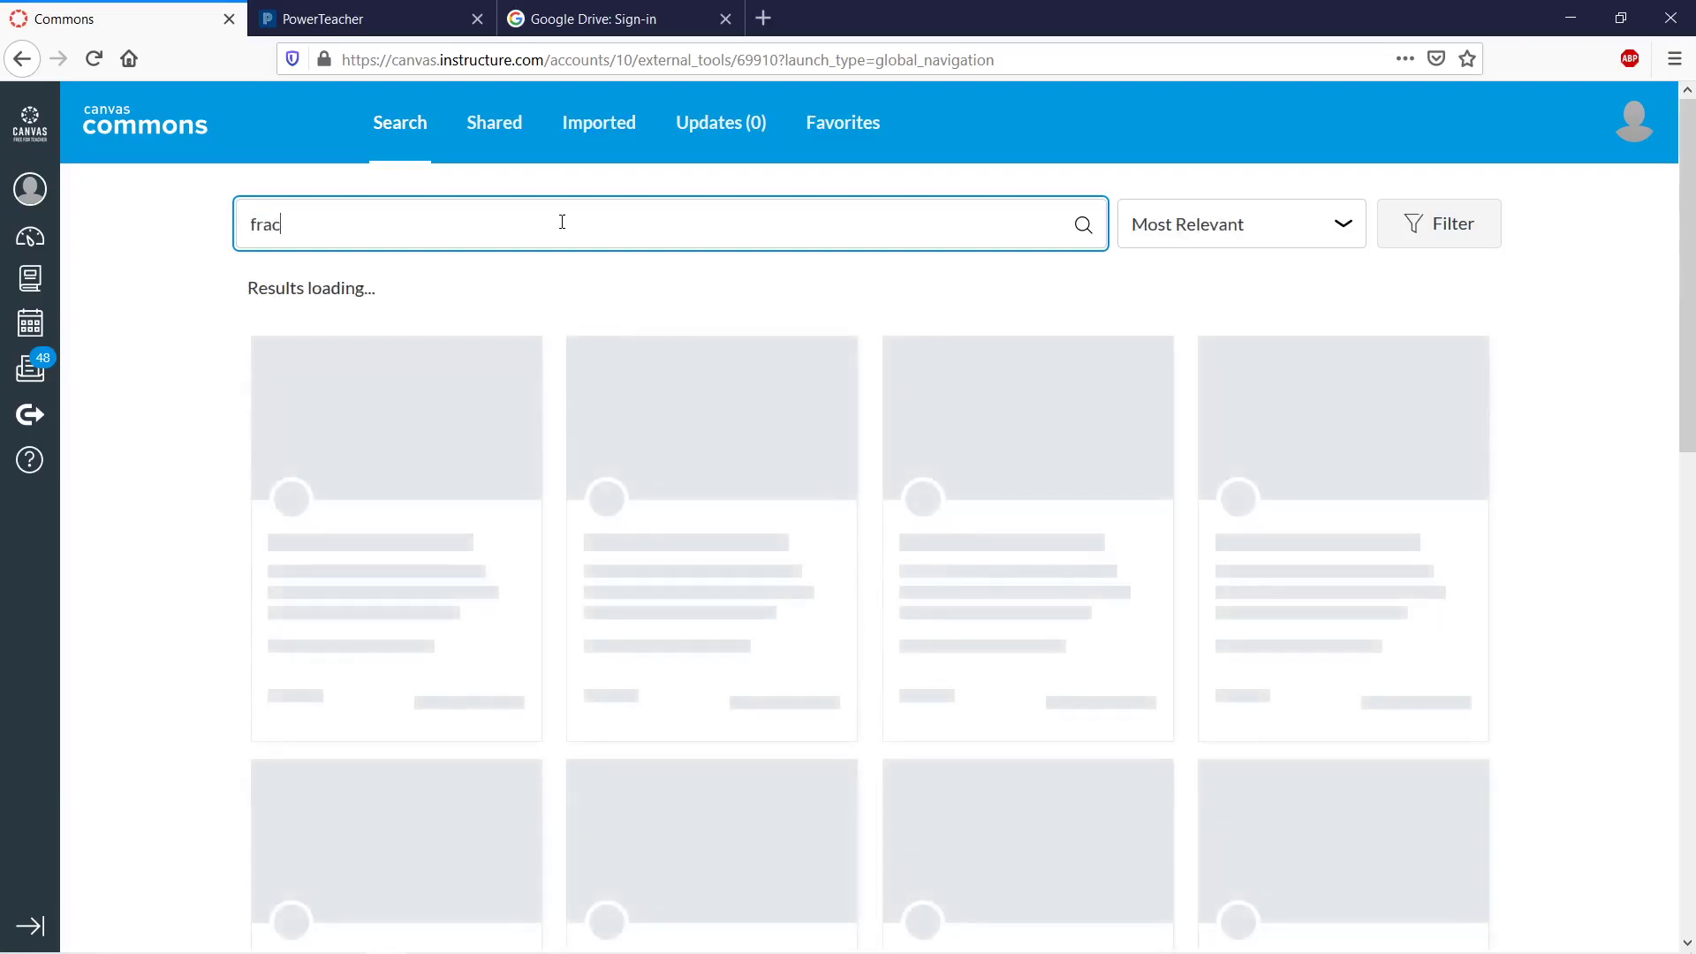
text(tions)
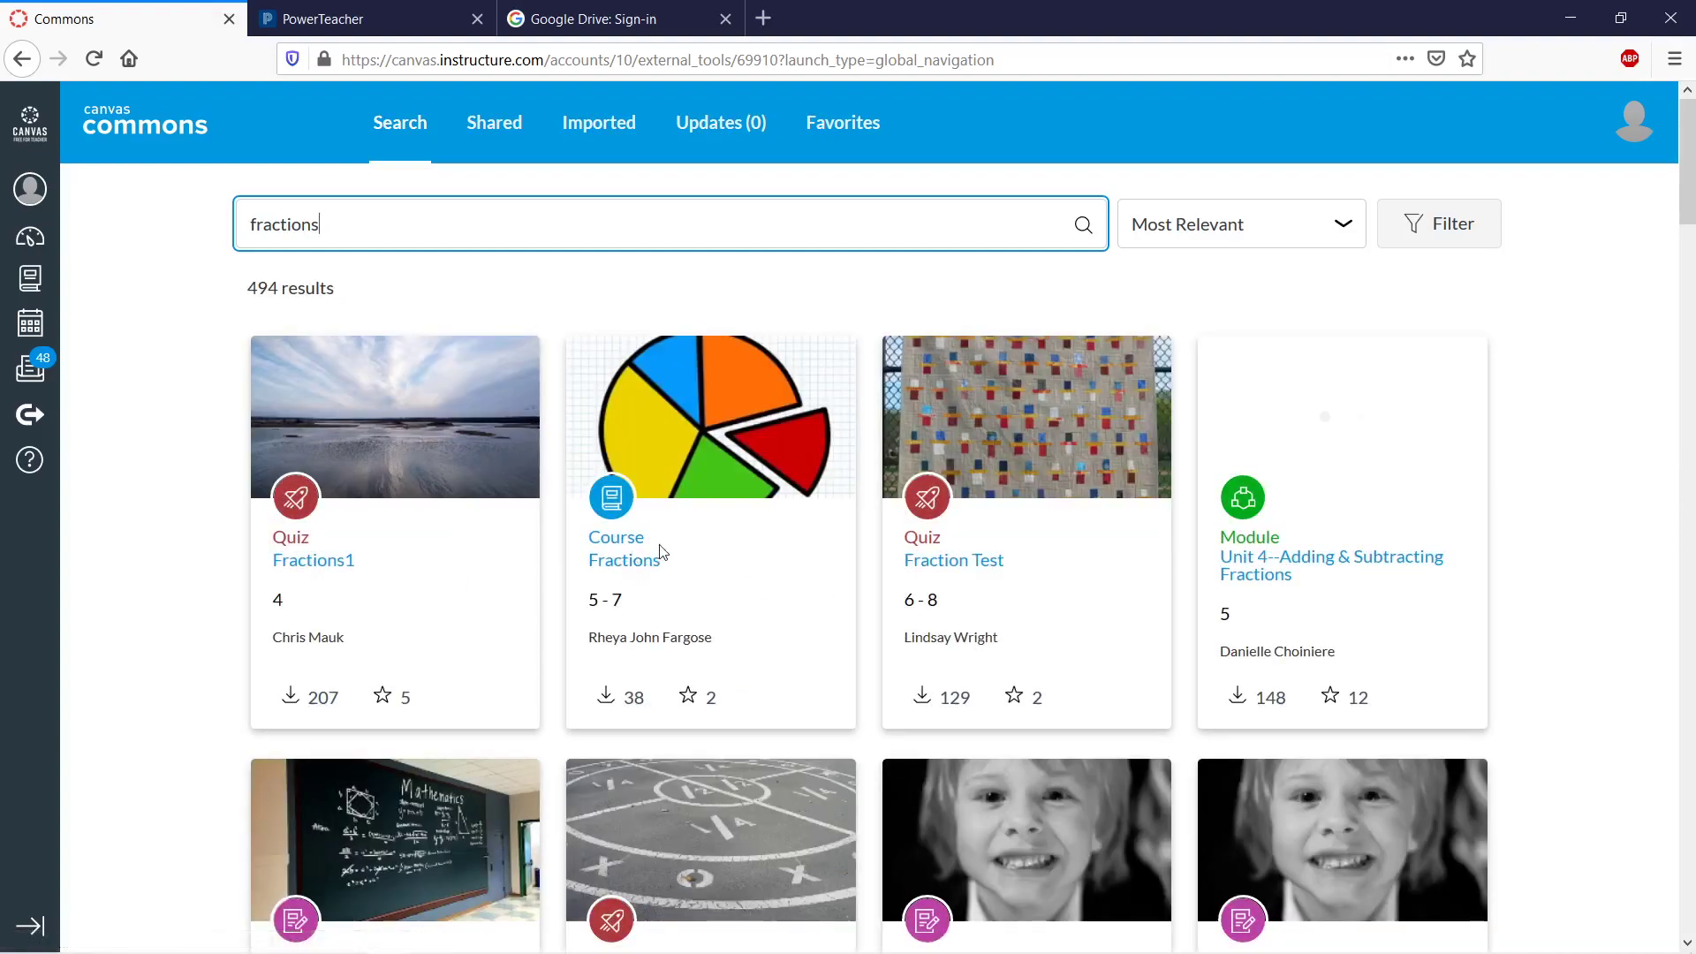
- Look over the search results, open the Fractions course and preview its Like fractions page
drag(328, 566, 446, 579)
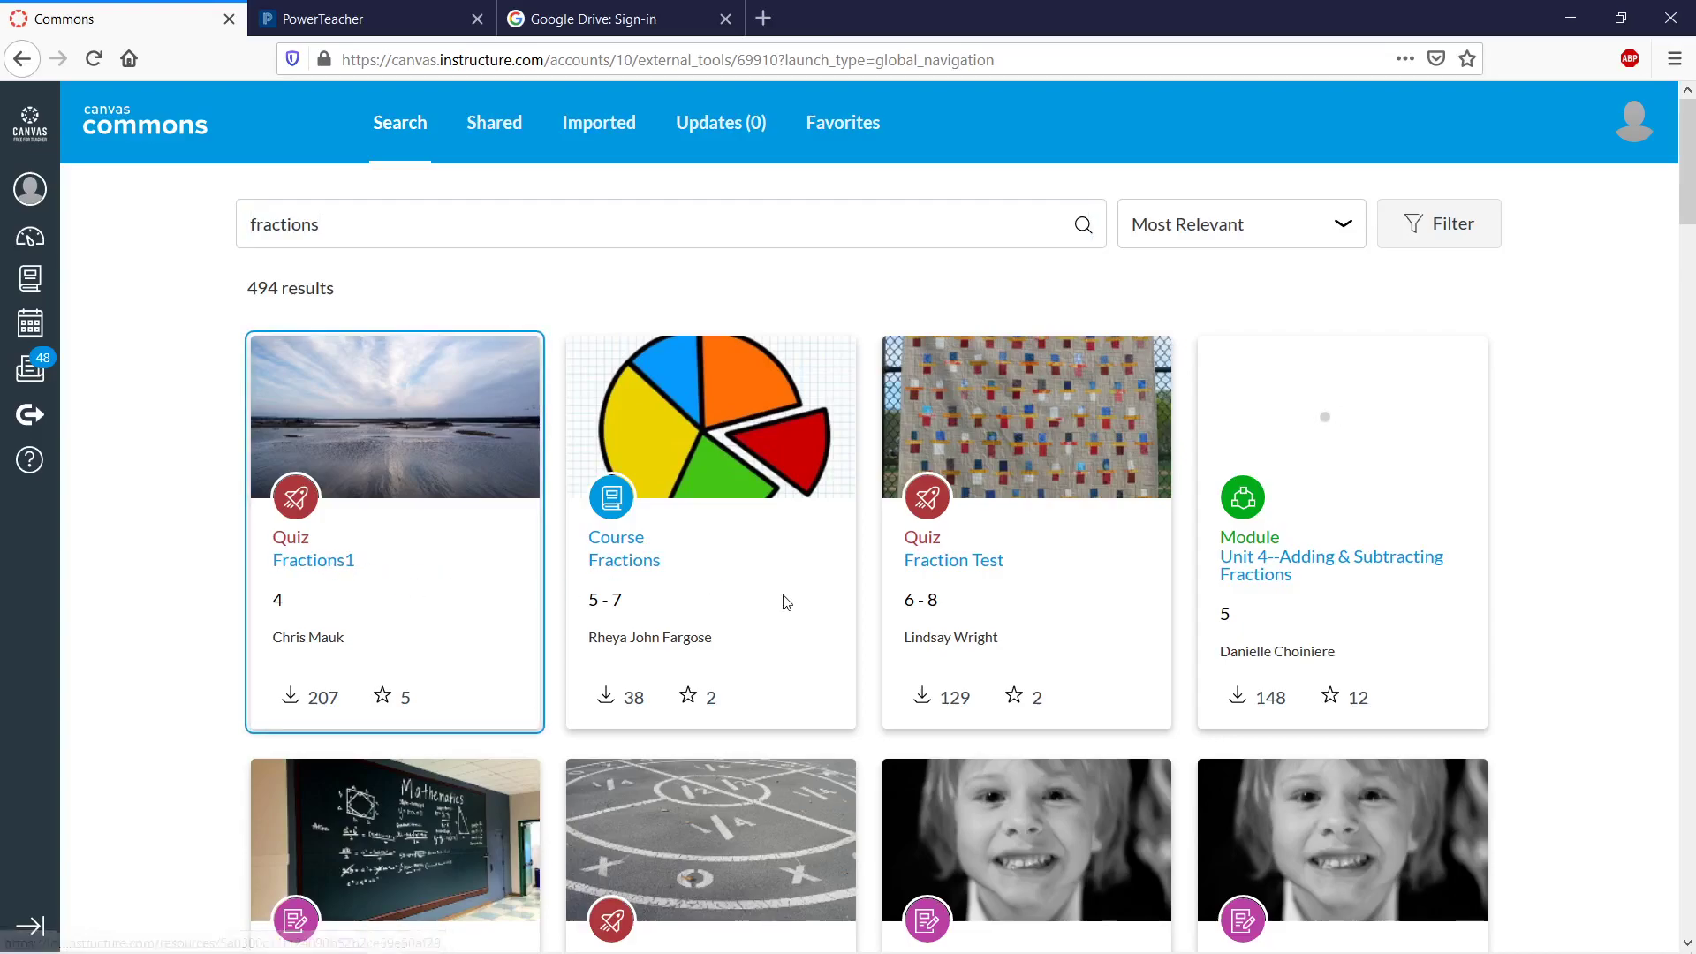
scroll(783, 596, down, 5)
scroll(783, 595, up, 5)
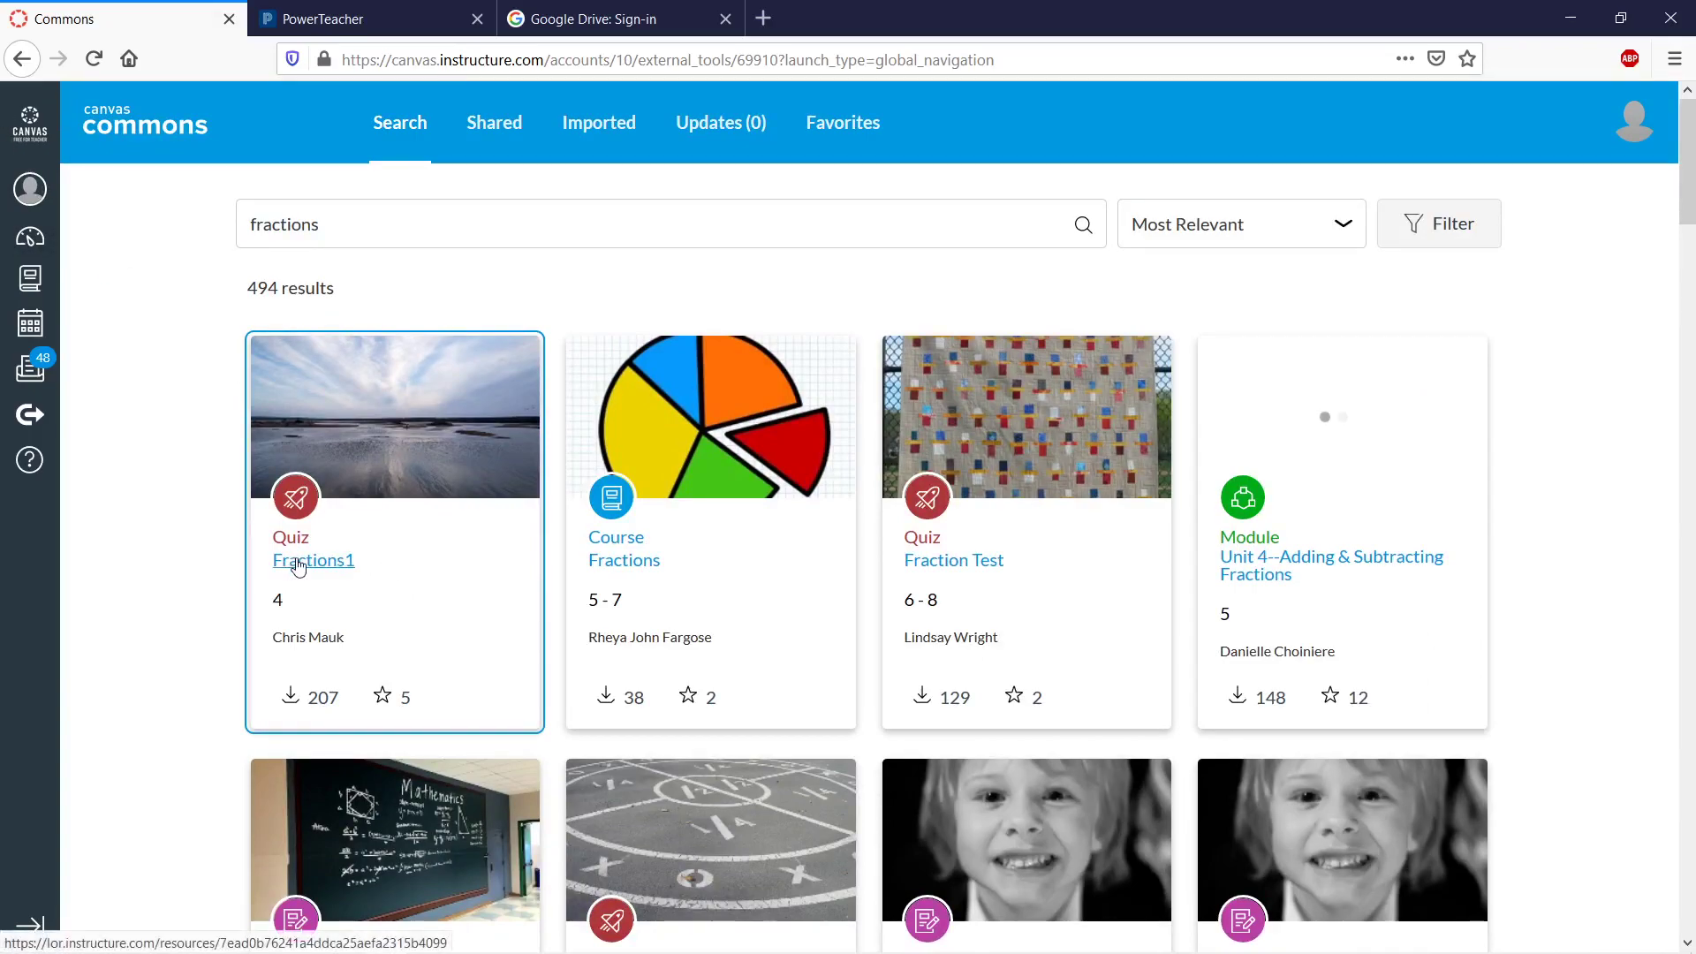
click(553, 566)
click(626, 562)
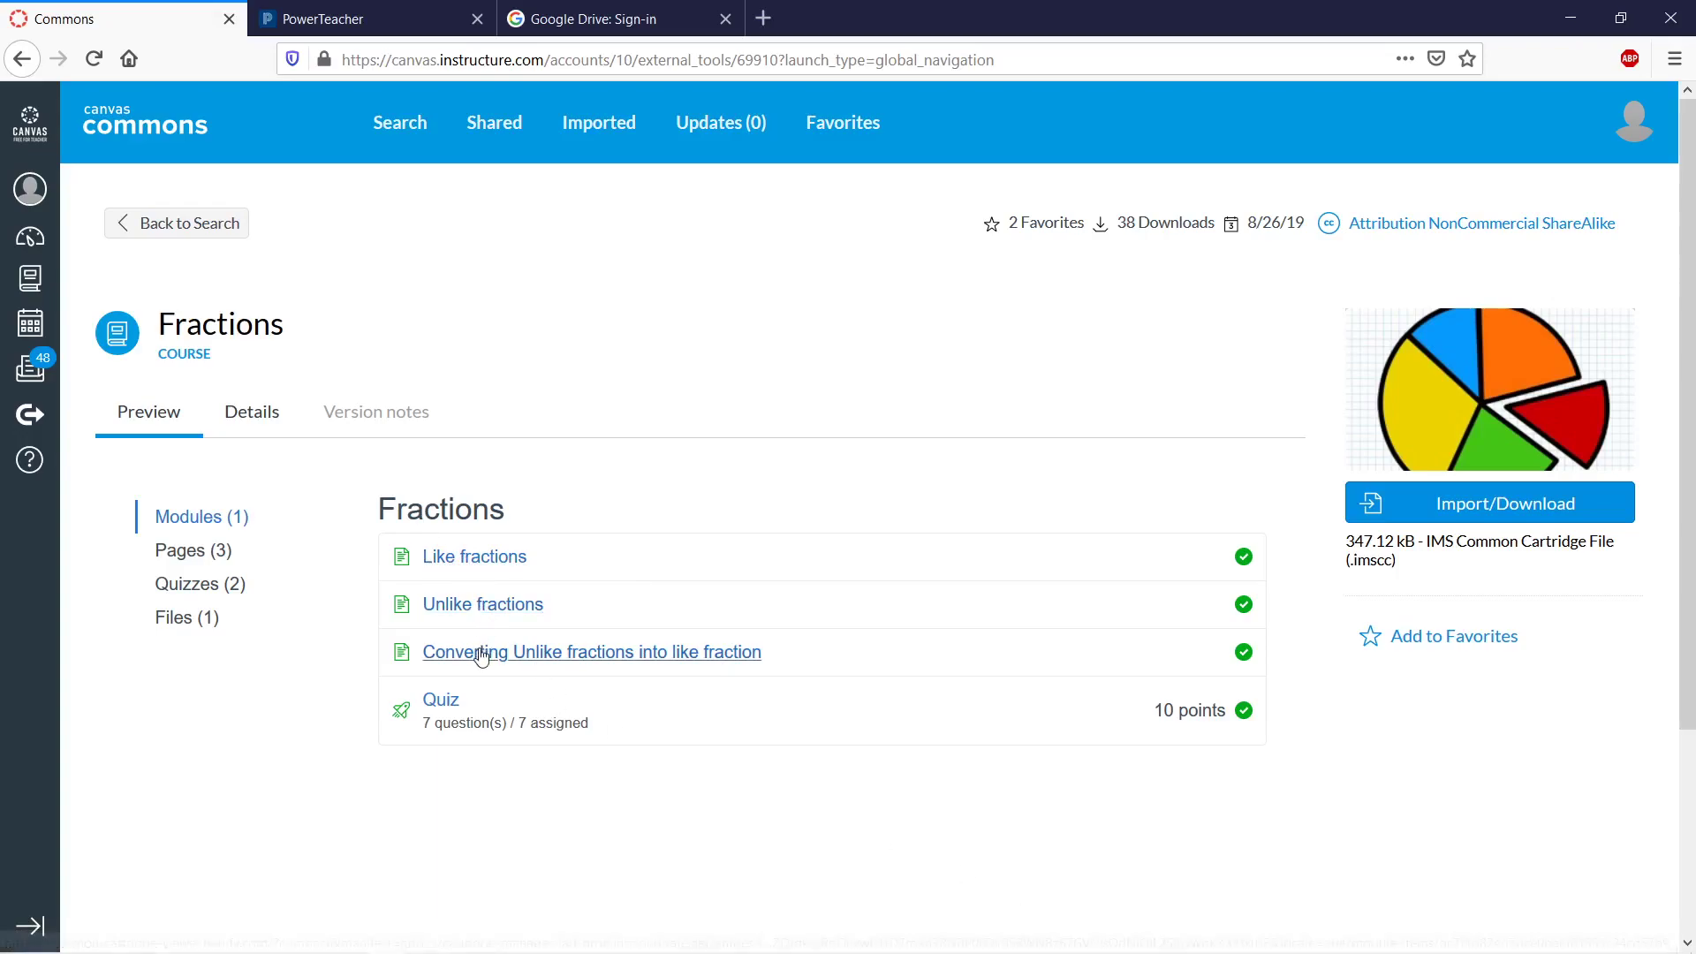
click(478, 561)
scroll(902, 677, down, 1)
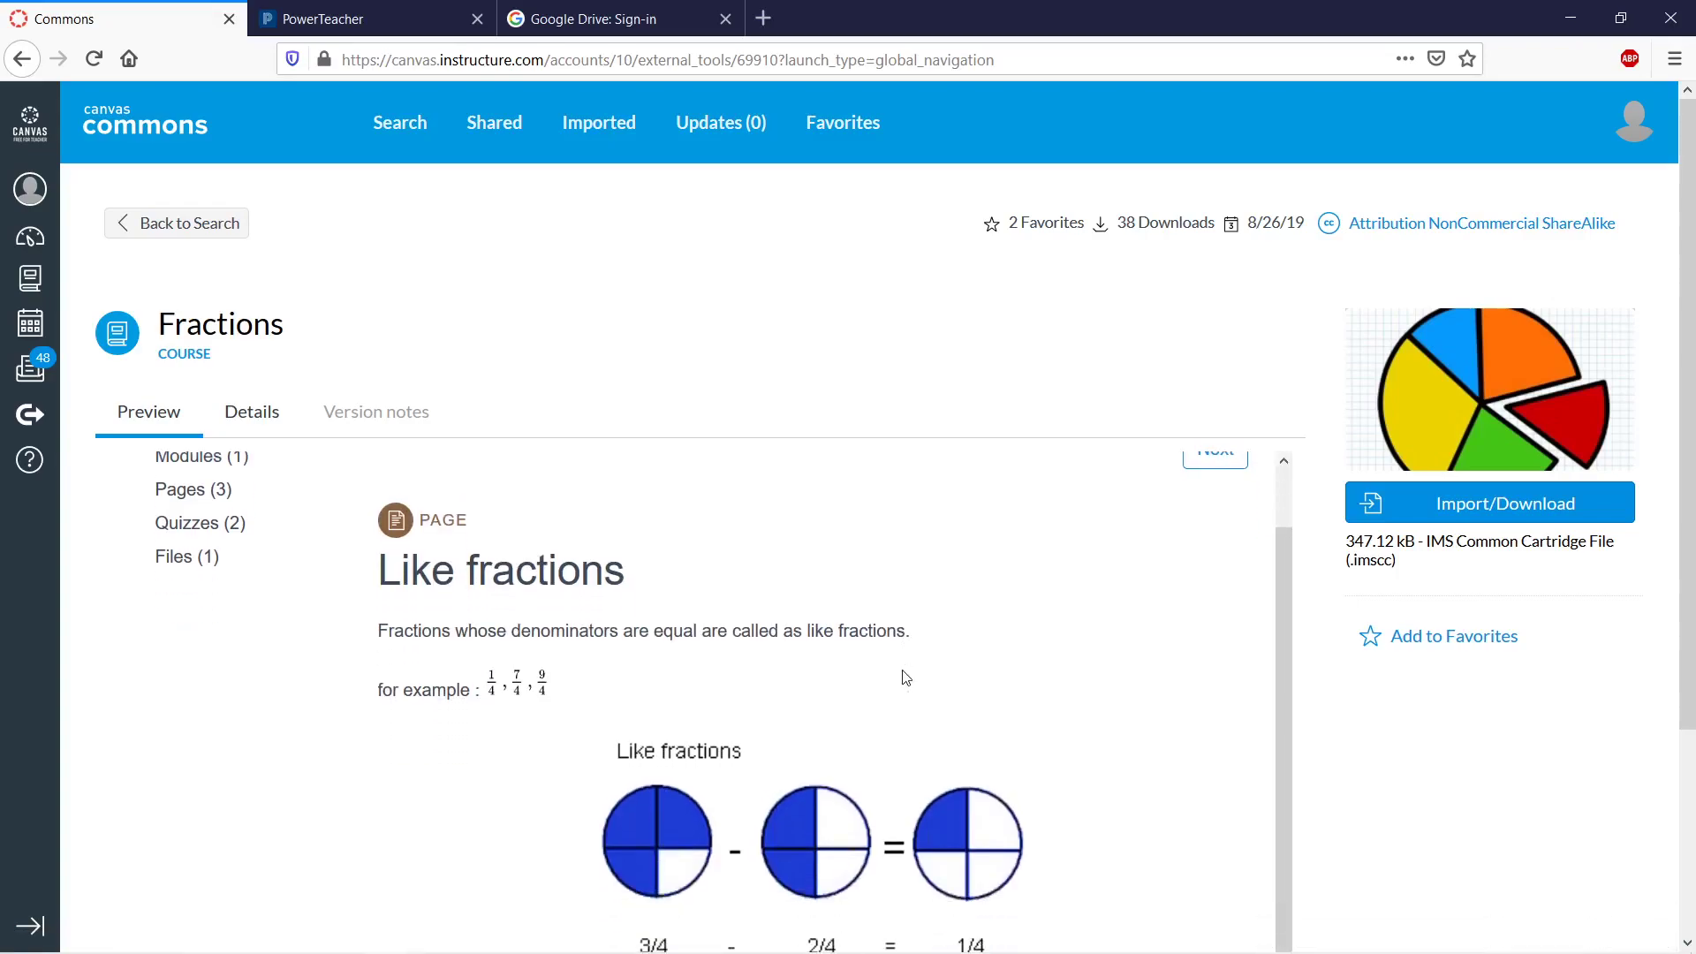
scroll(909, 680, up, 1)
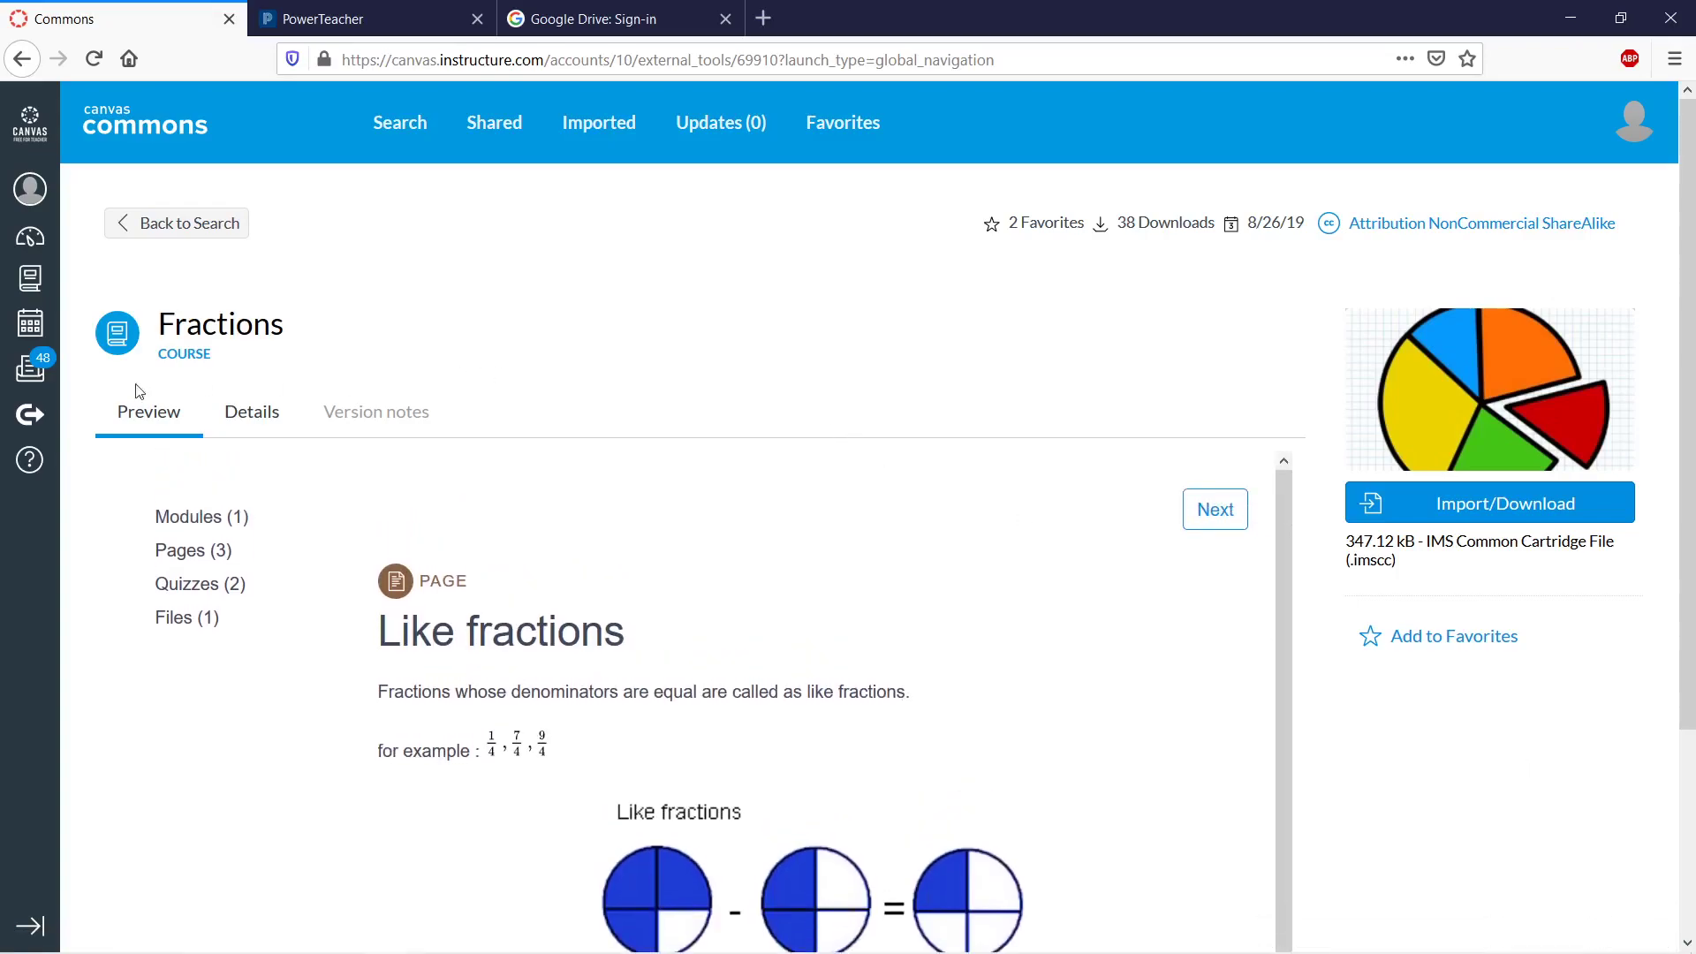
- Return to the search results, open the Unit 4--Adding & Subtracting Fractions module and look through its content list
click(144, 222)
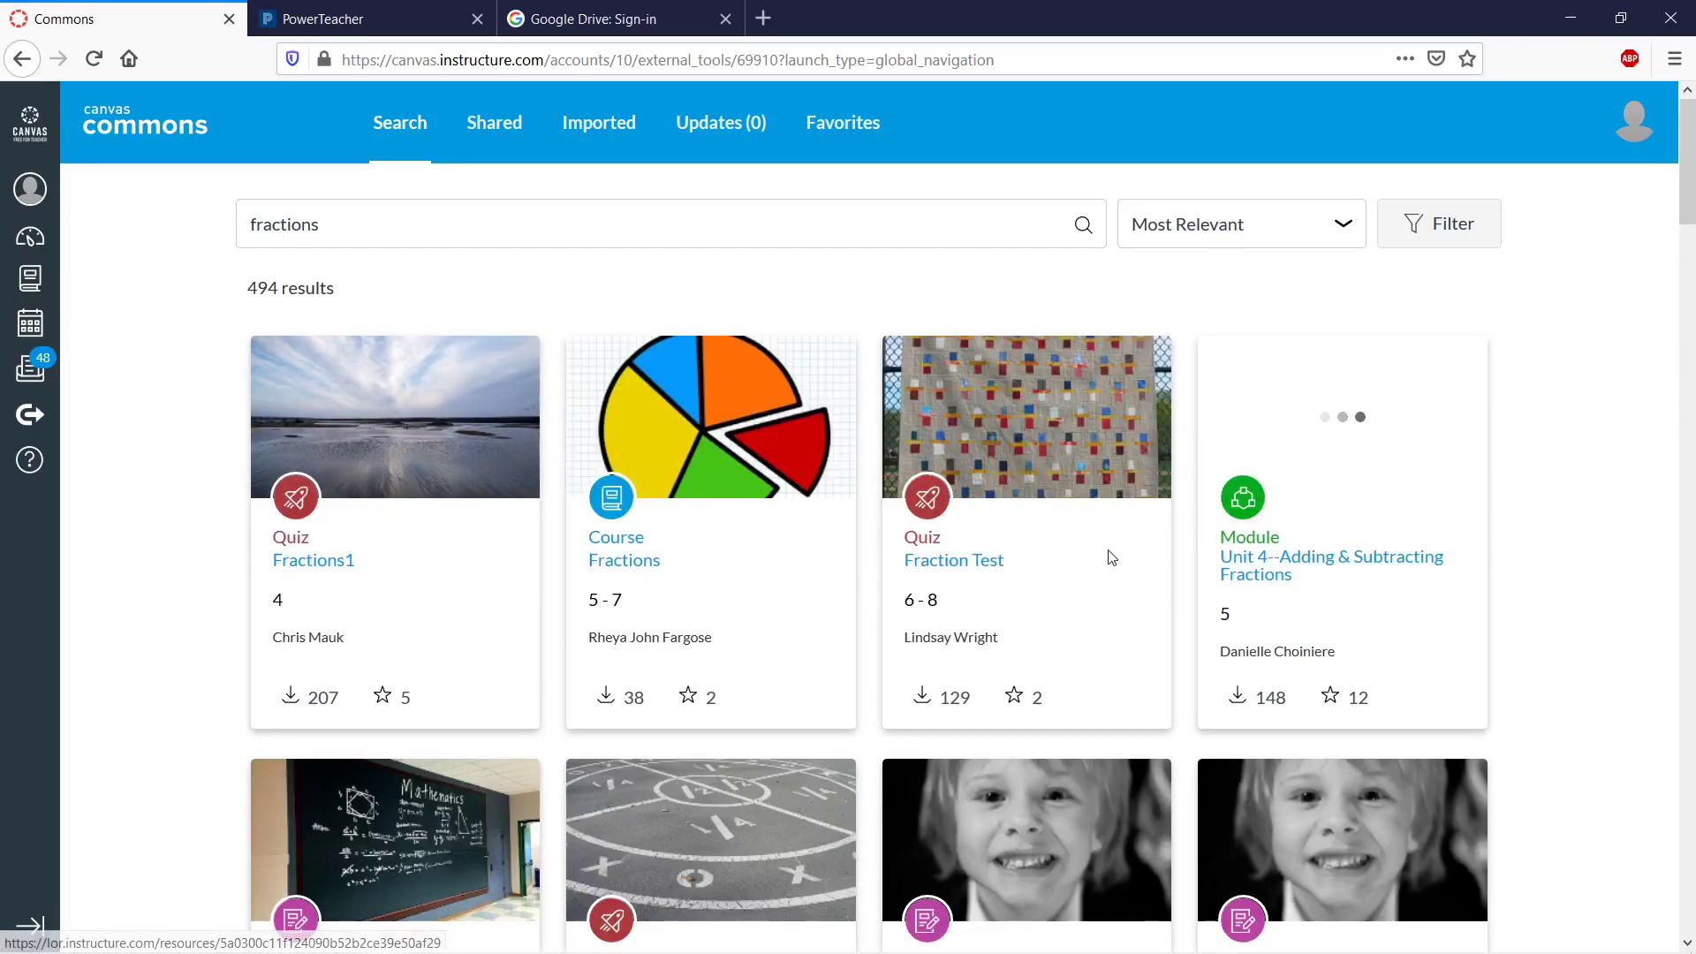
click(1245, 564)
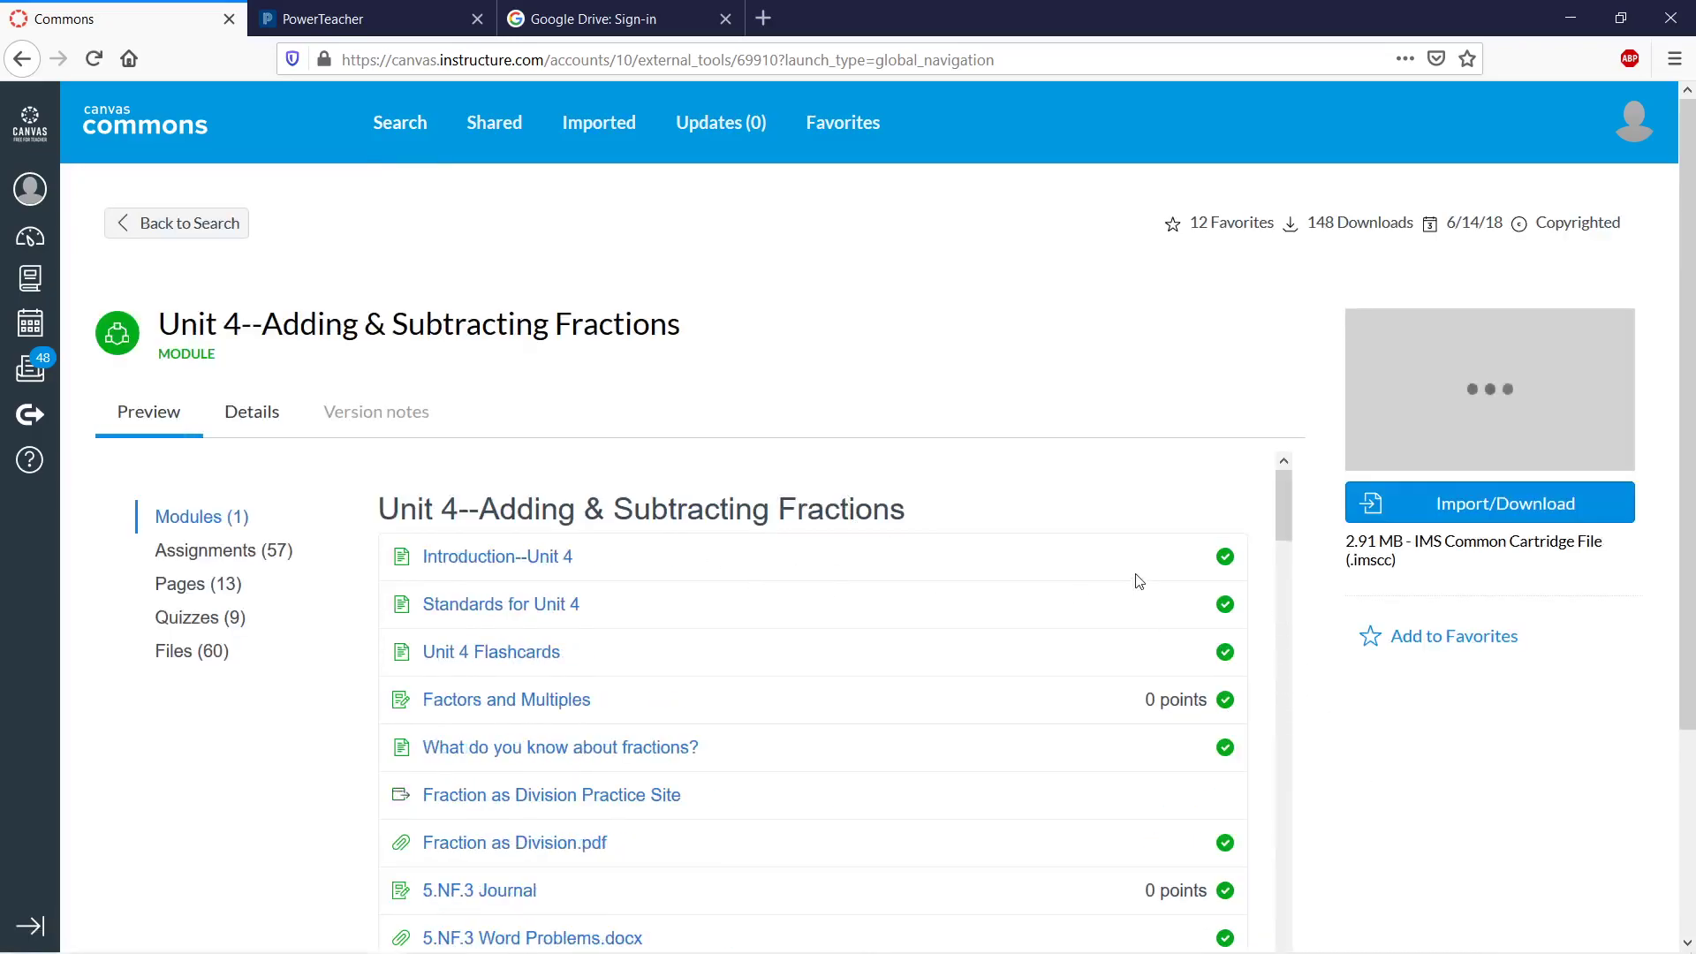
drag(1286, 514, 1256, 912)
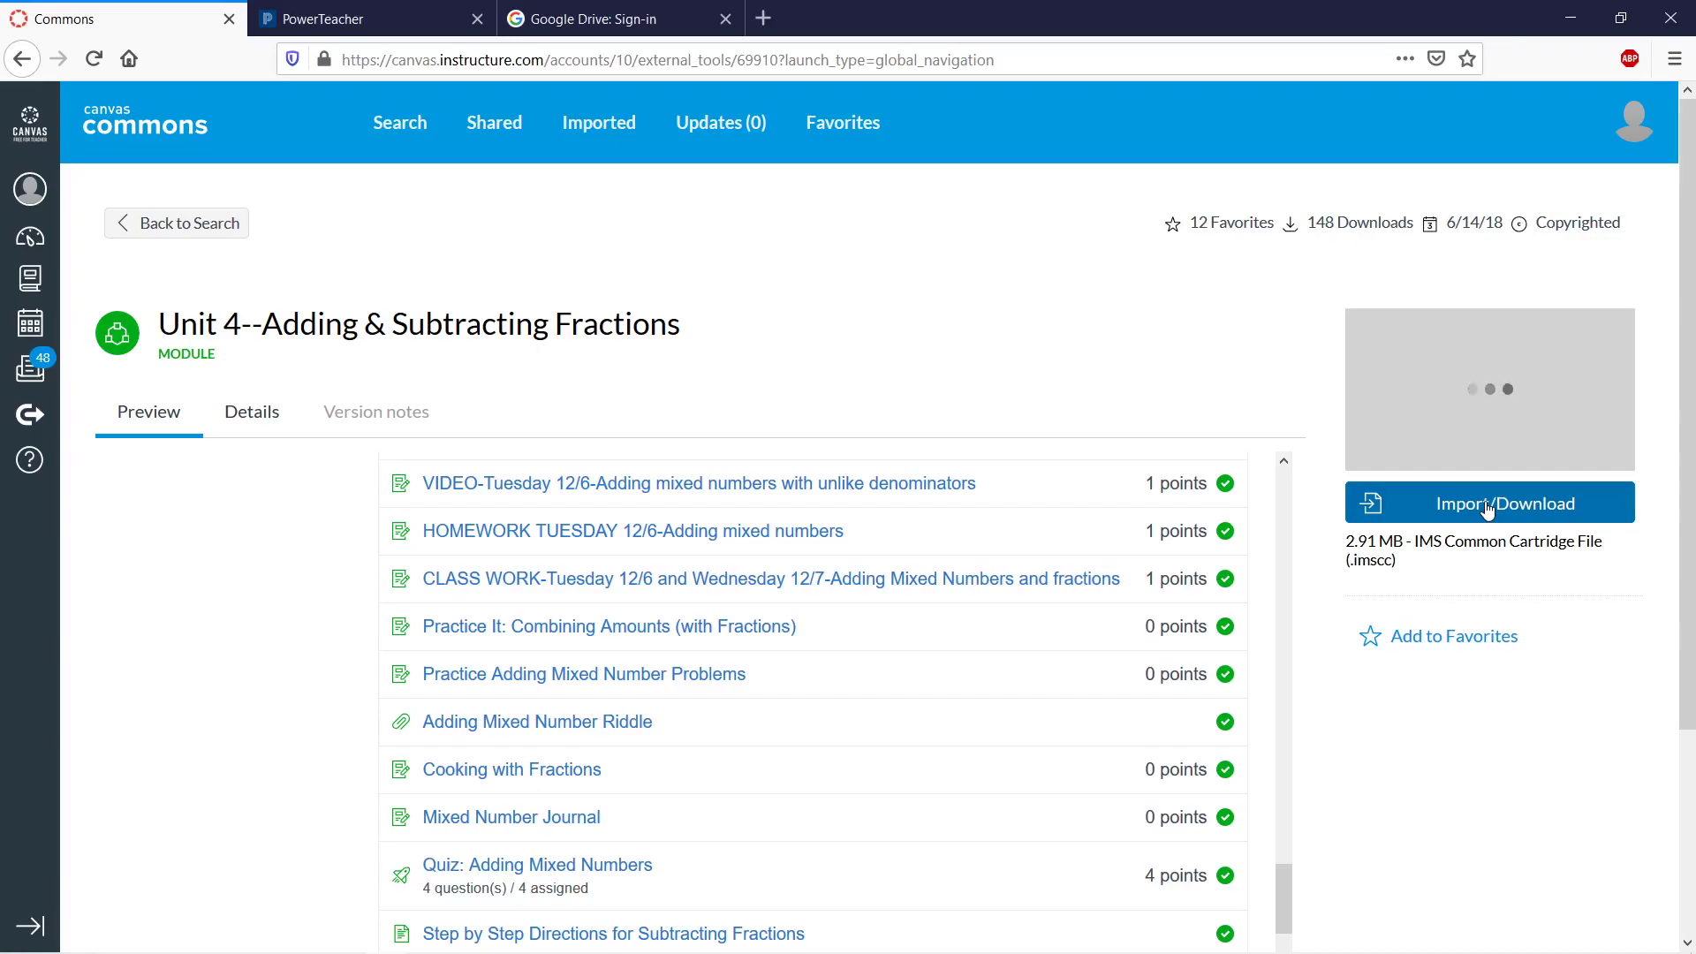
scroll(1450, 674, down, 3)
drag(1279, 628, 1281, 193)
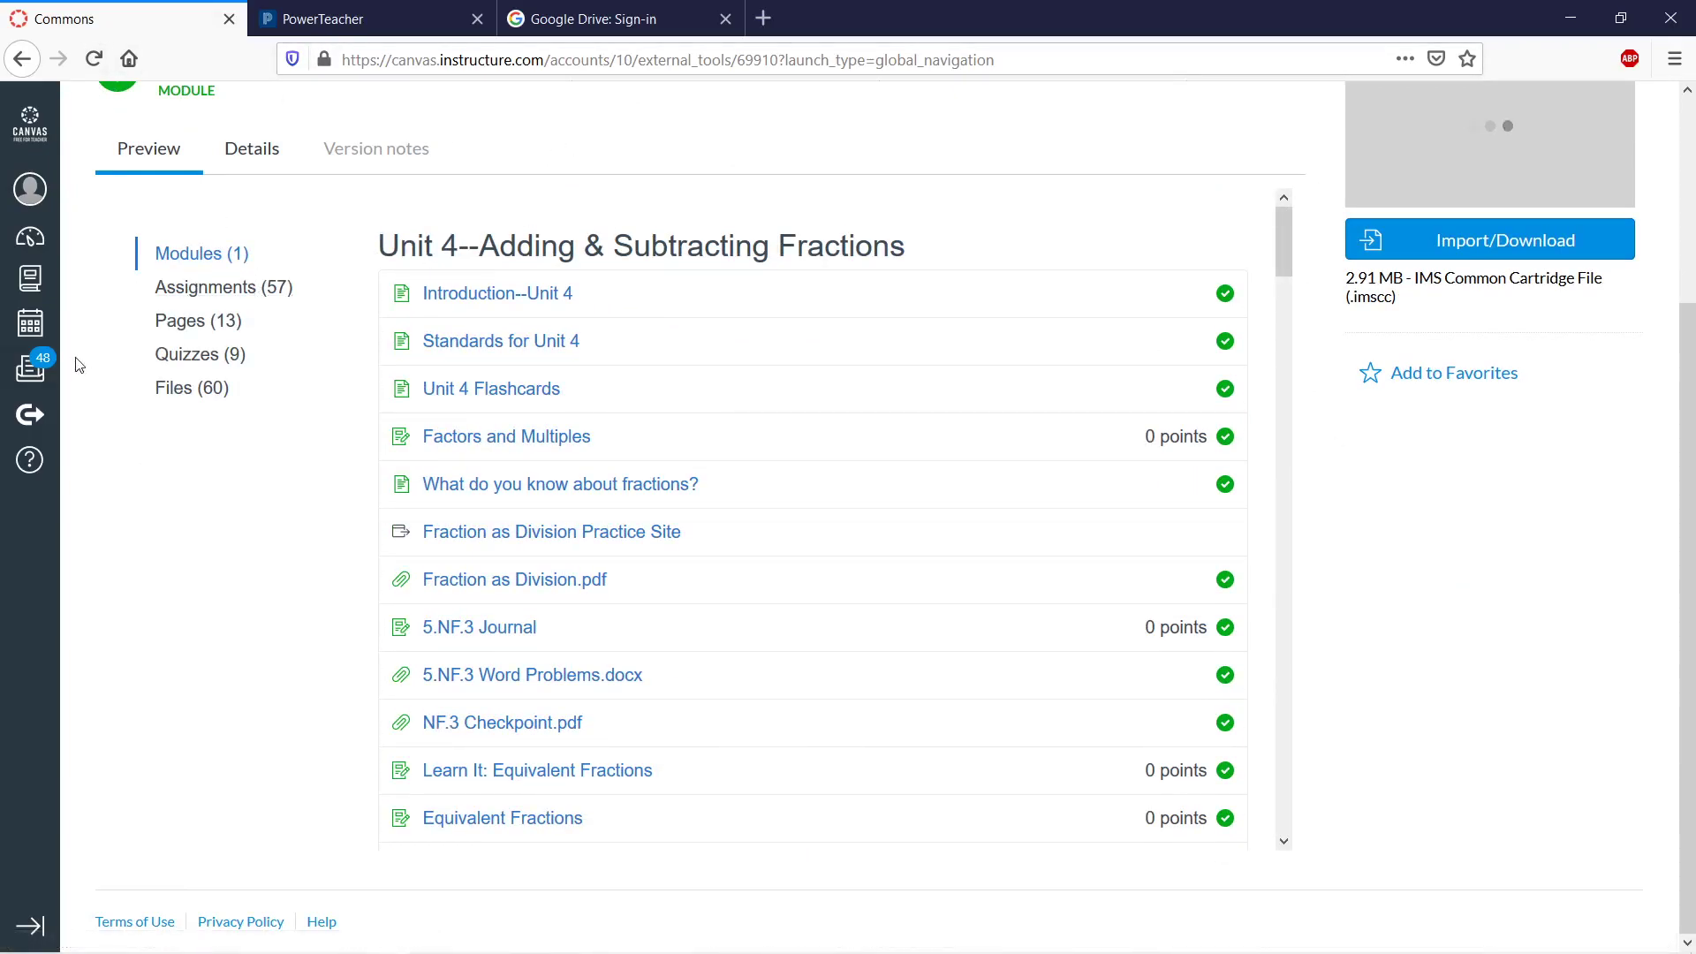
scroll(450, 157, up, 3)
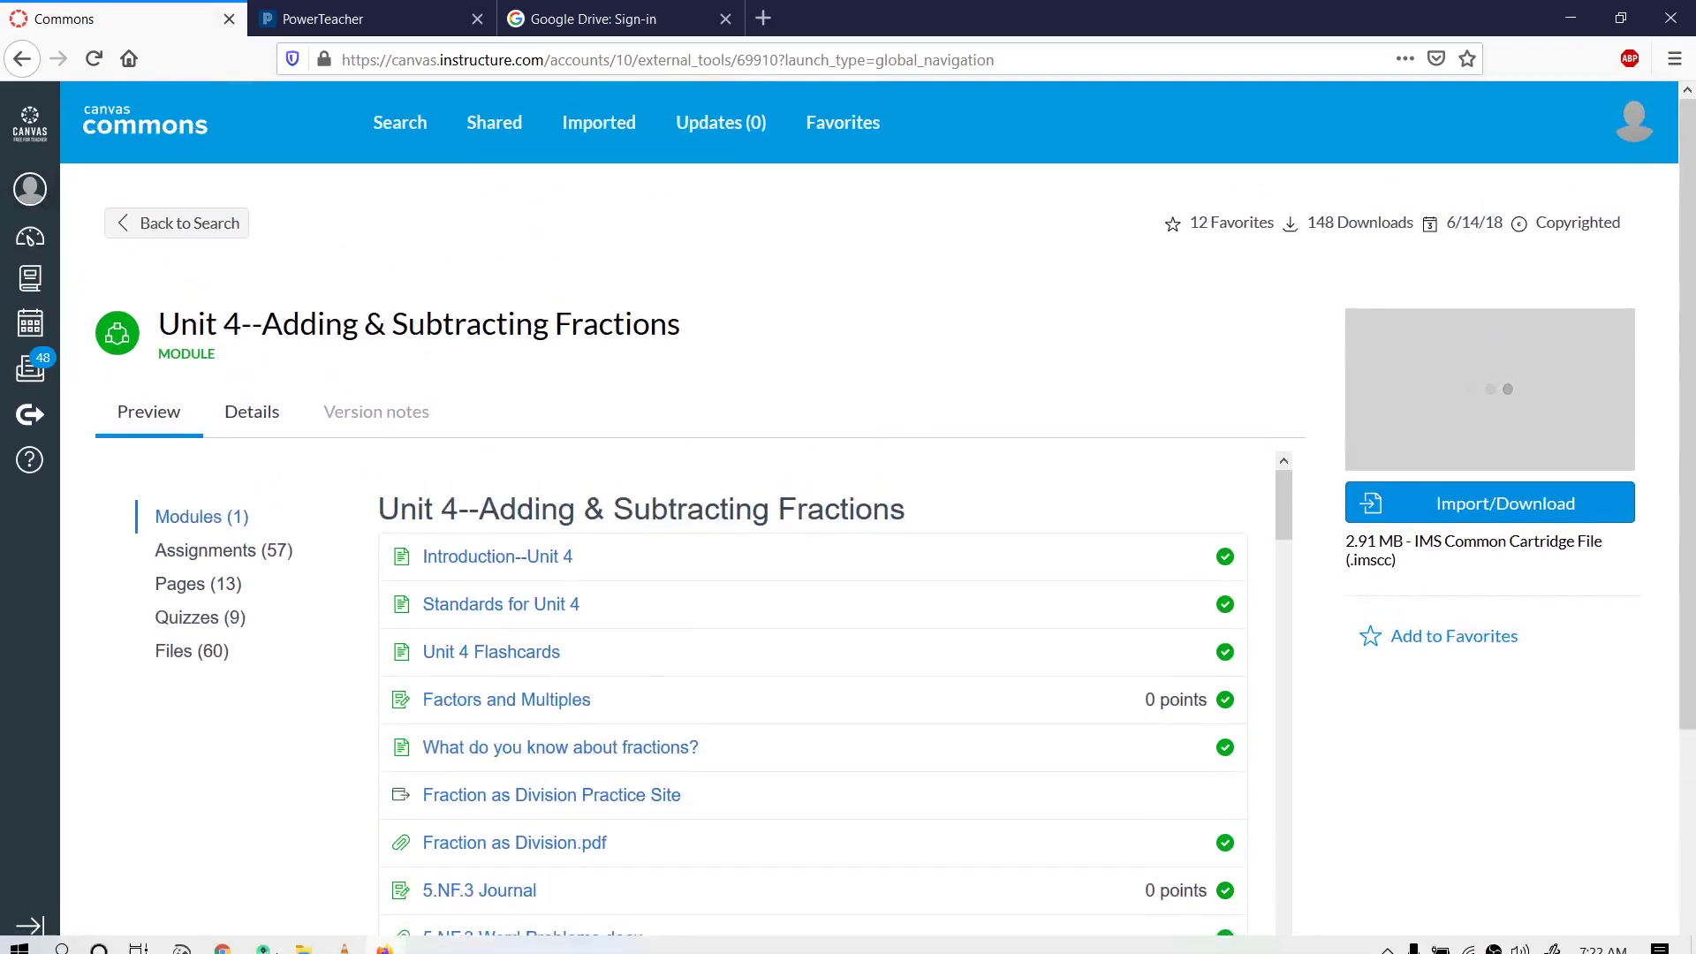
- Open the SandboxArchive course from the full course list and view its assignments
click(29, 281)
click(159, 435)
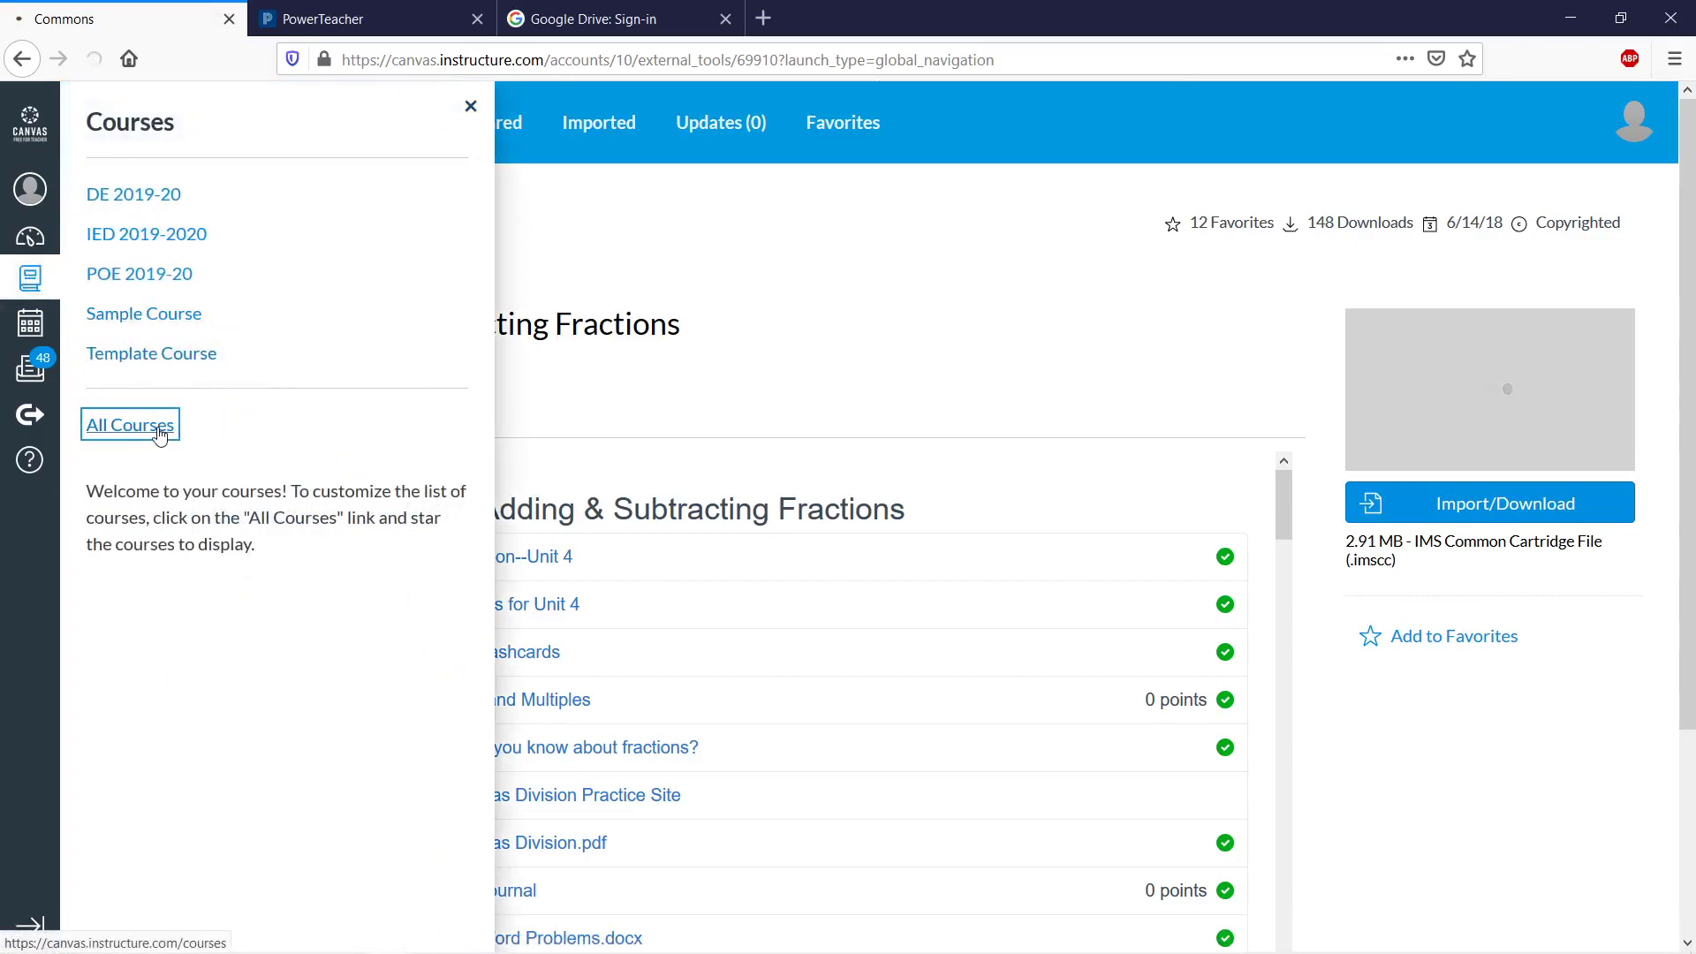
scroll(334, 707, down, 5)
scroll(331, 704, up, 5)
scroll(265, 530, down, 5)
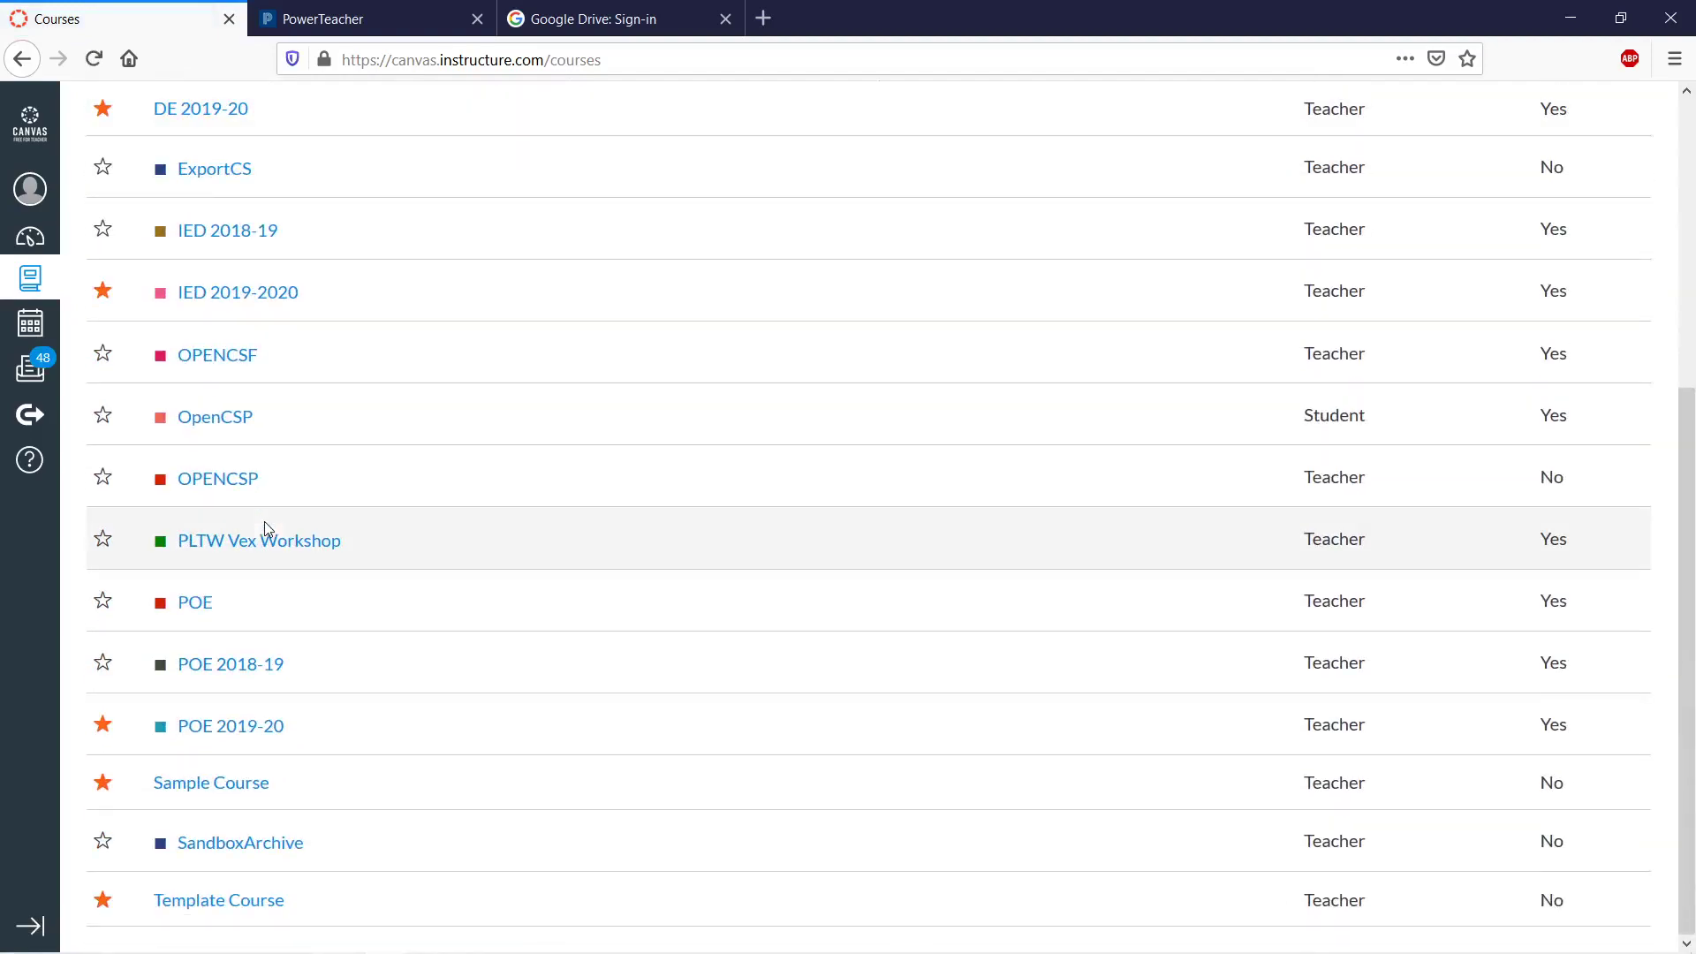
click(252, 844)
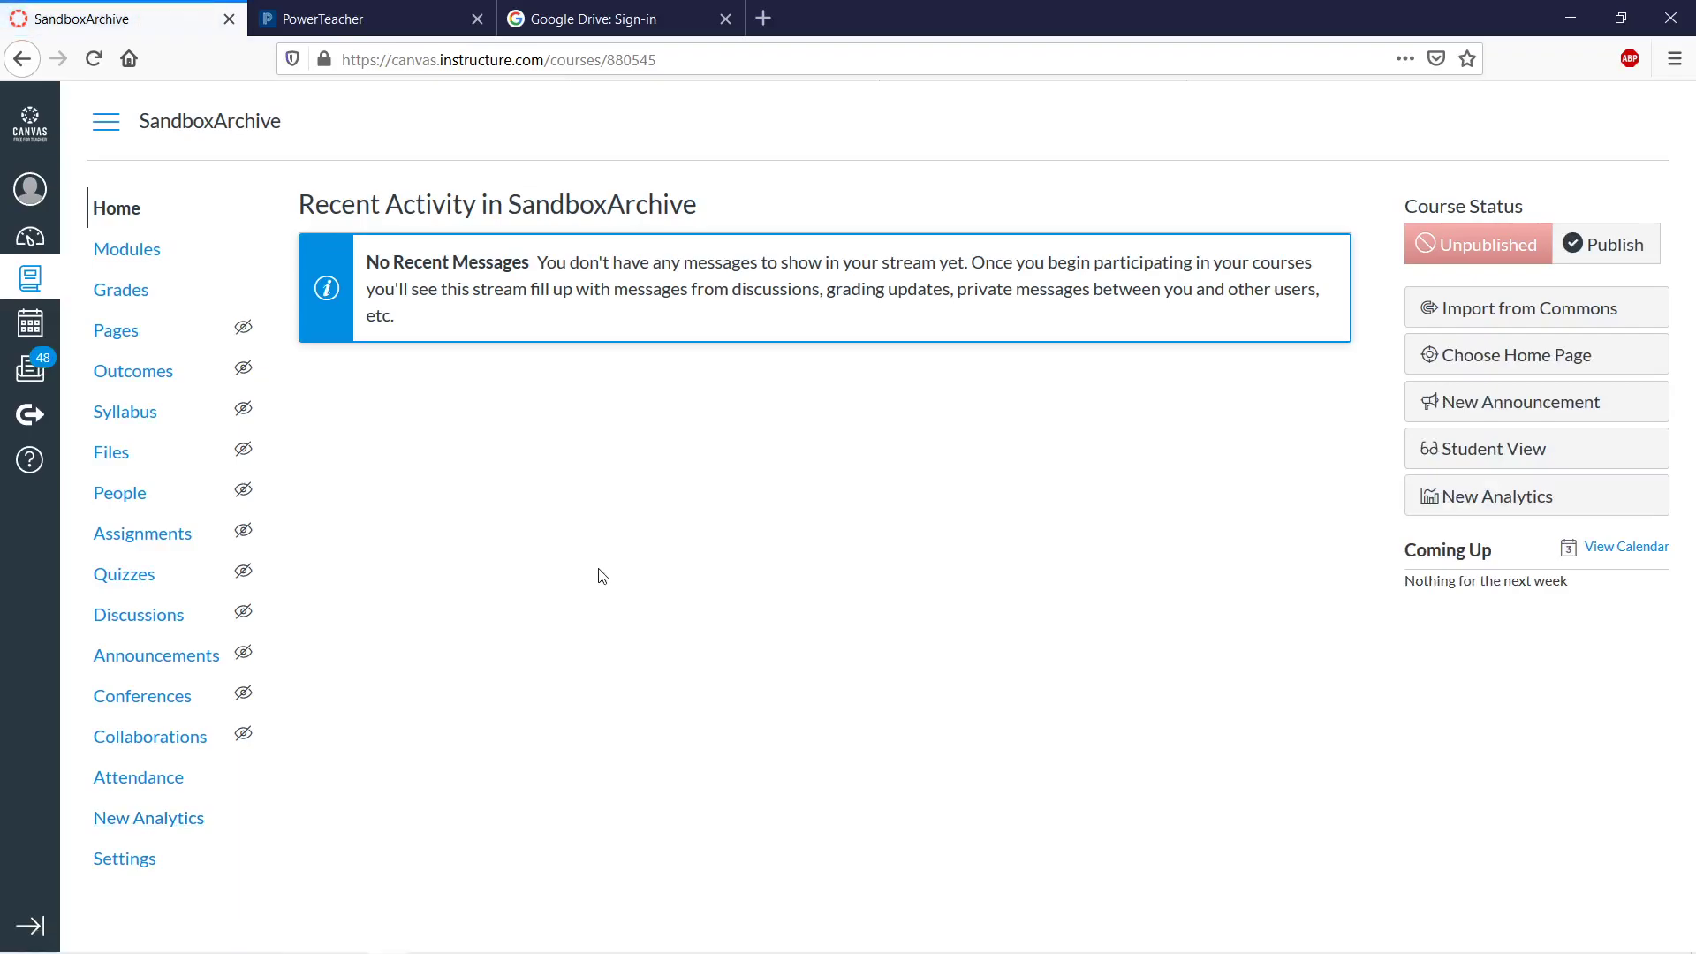
click(142, 535)
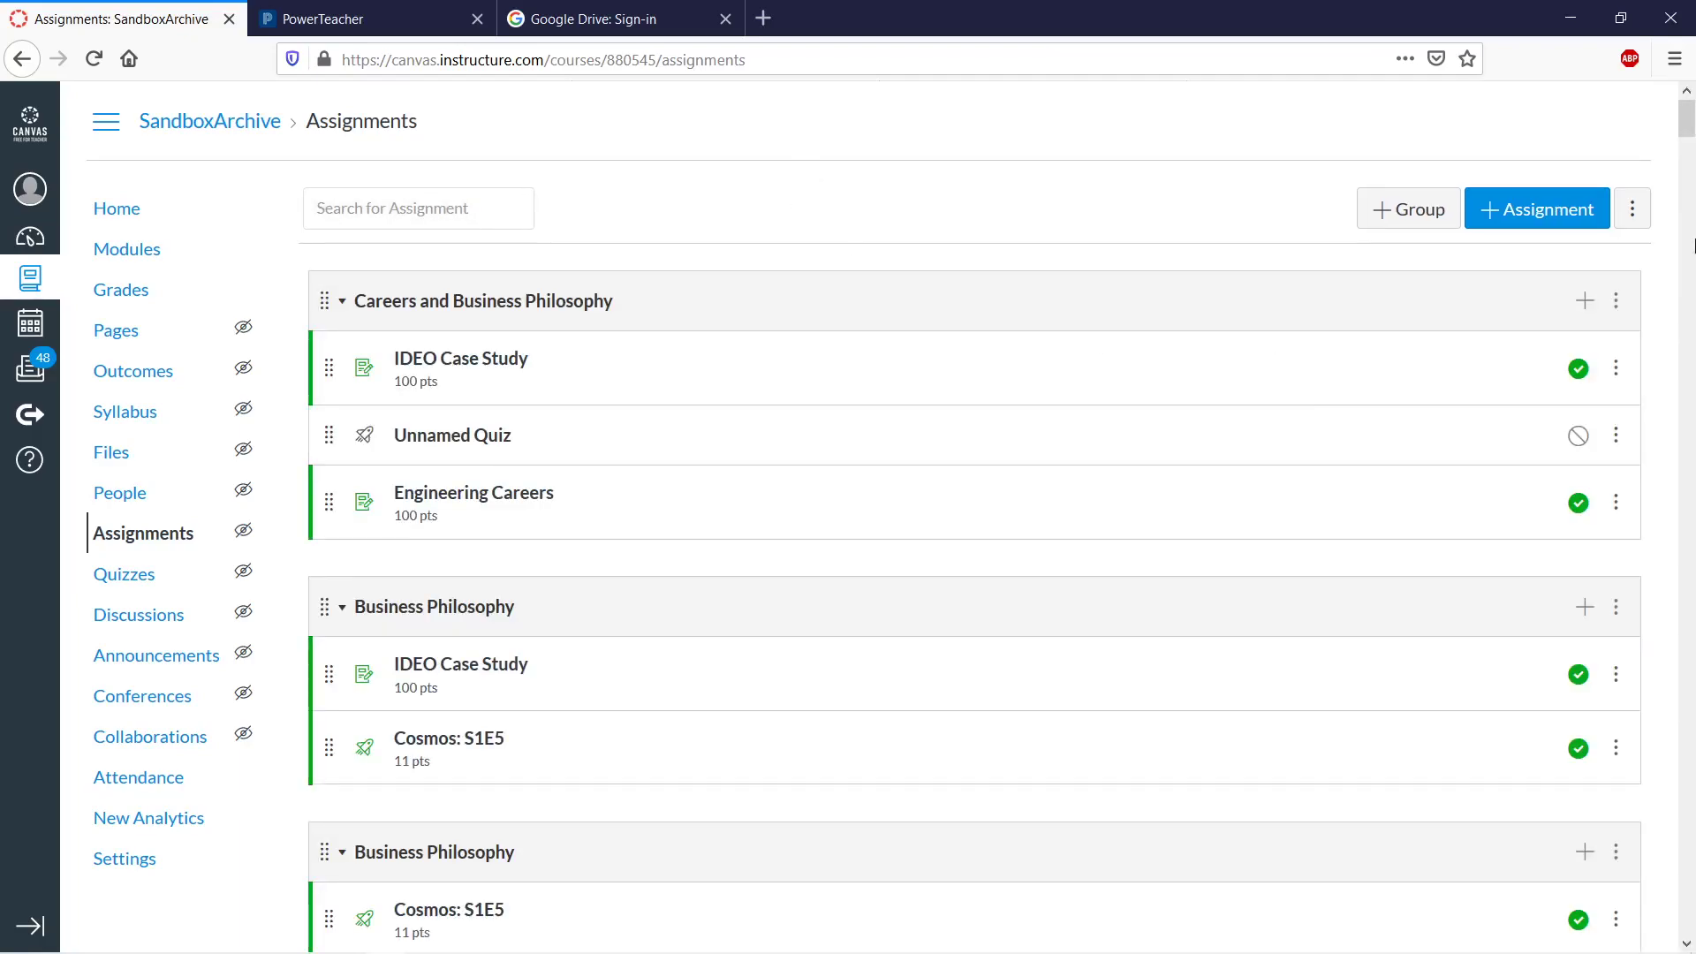
mouse_move(1690, 131)
mouse_down()
mouse_move(1669, 919)
mouse_move(1686, 106)
mouse_up()
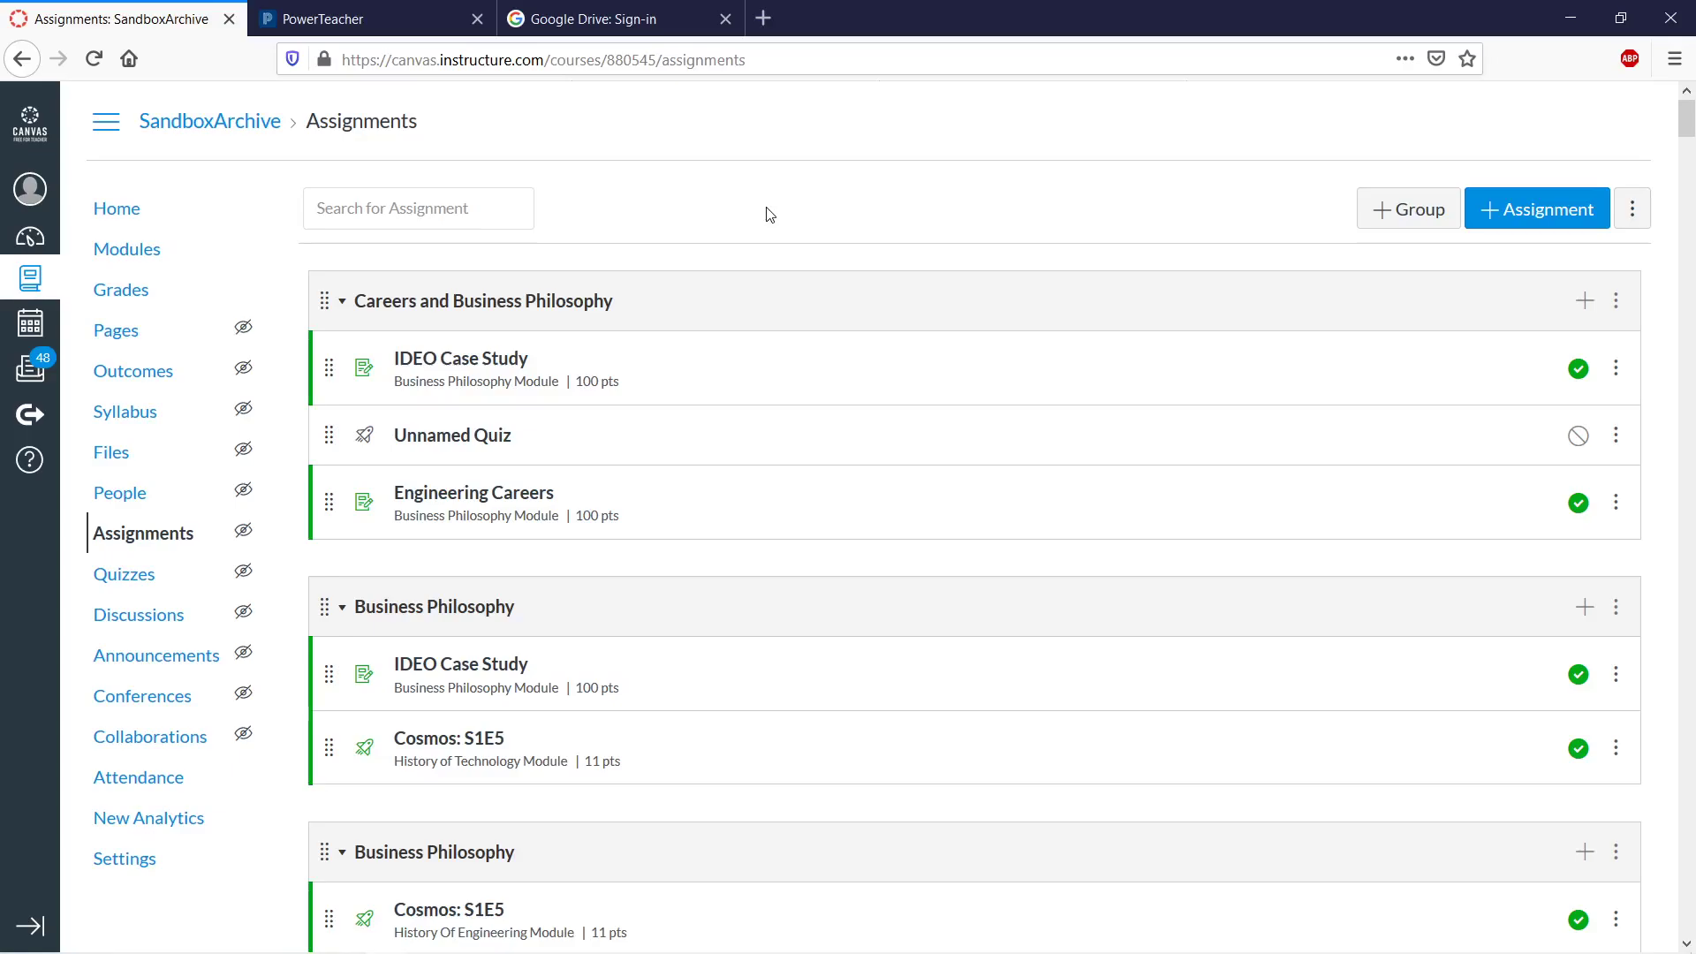
- Switch to the Chrome window with Coding 101 and create a new course named Sandbox from the full course list
mouse_move(133, 949)
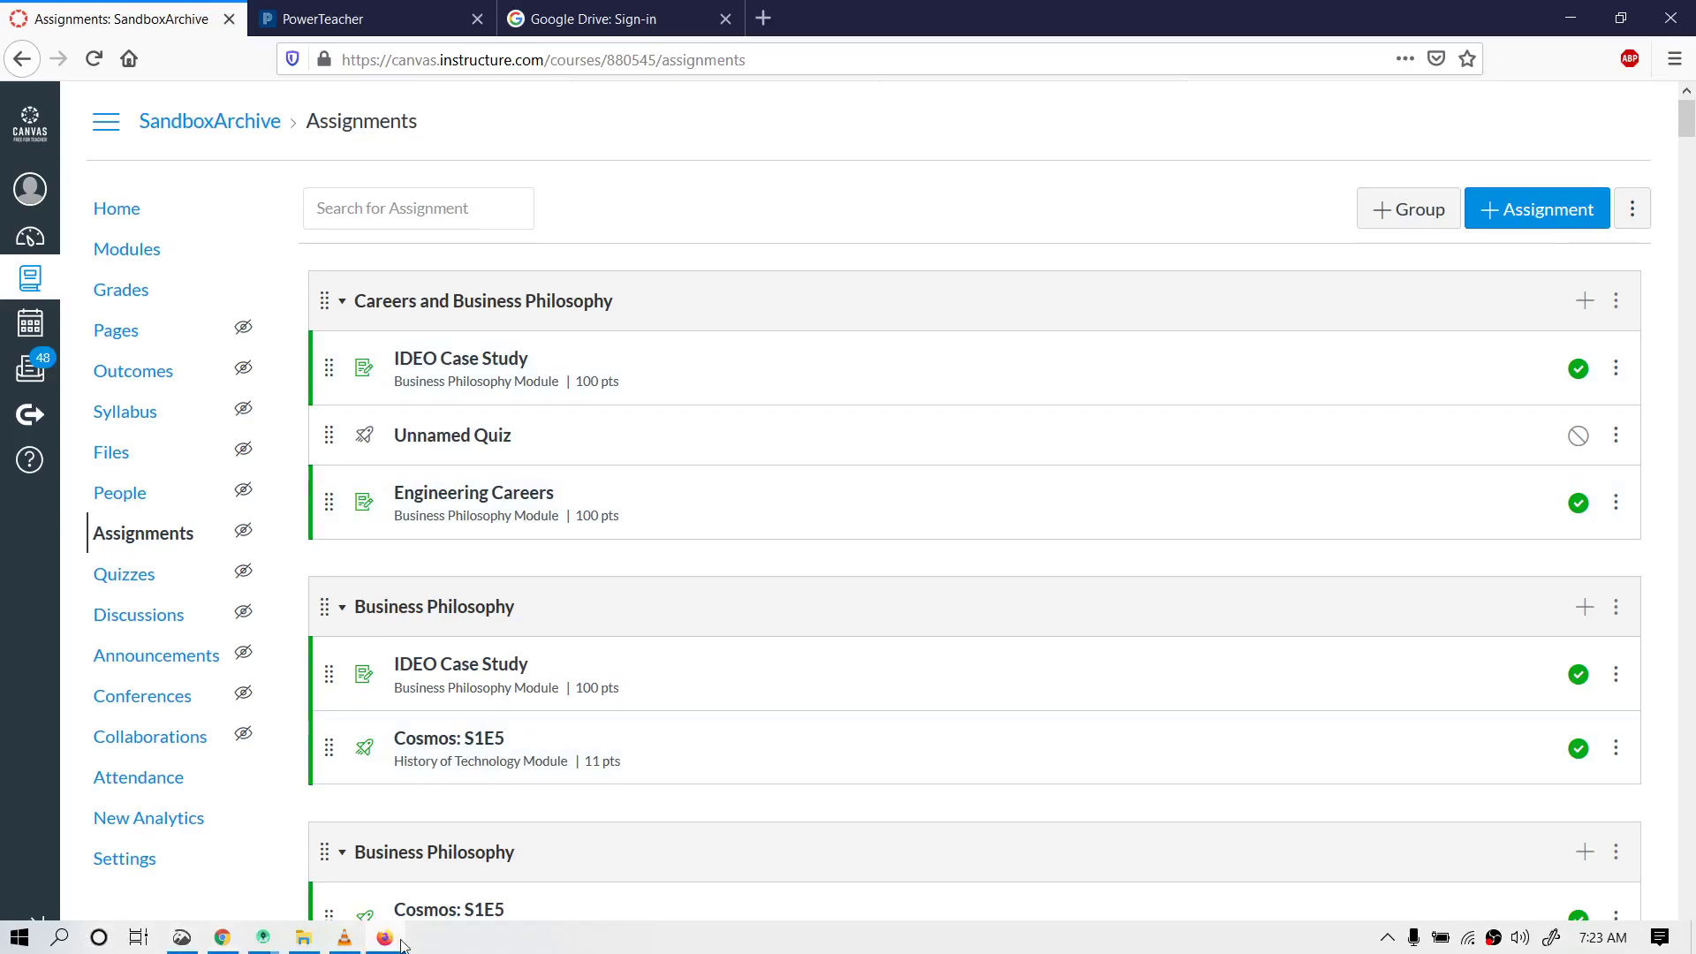
mouse_move(397, 946)
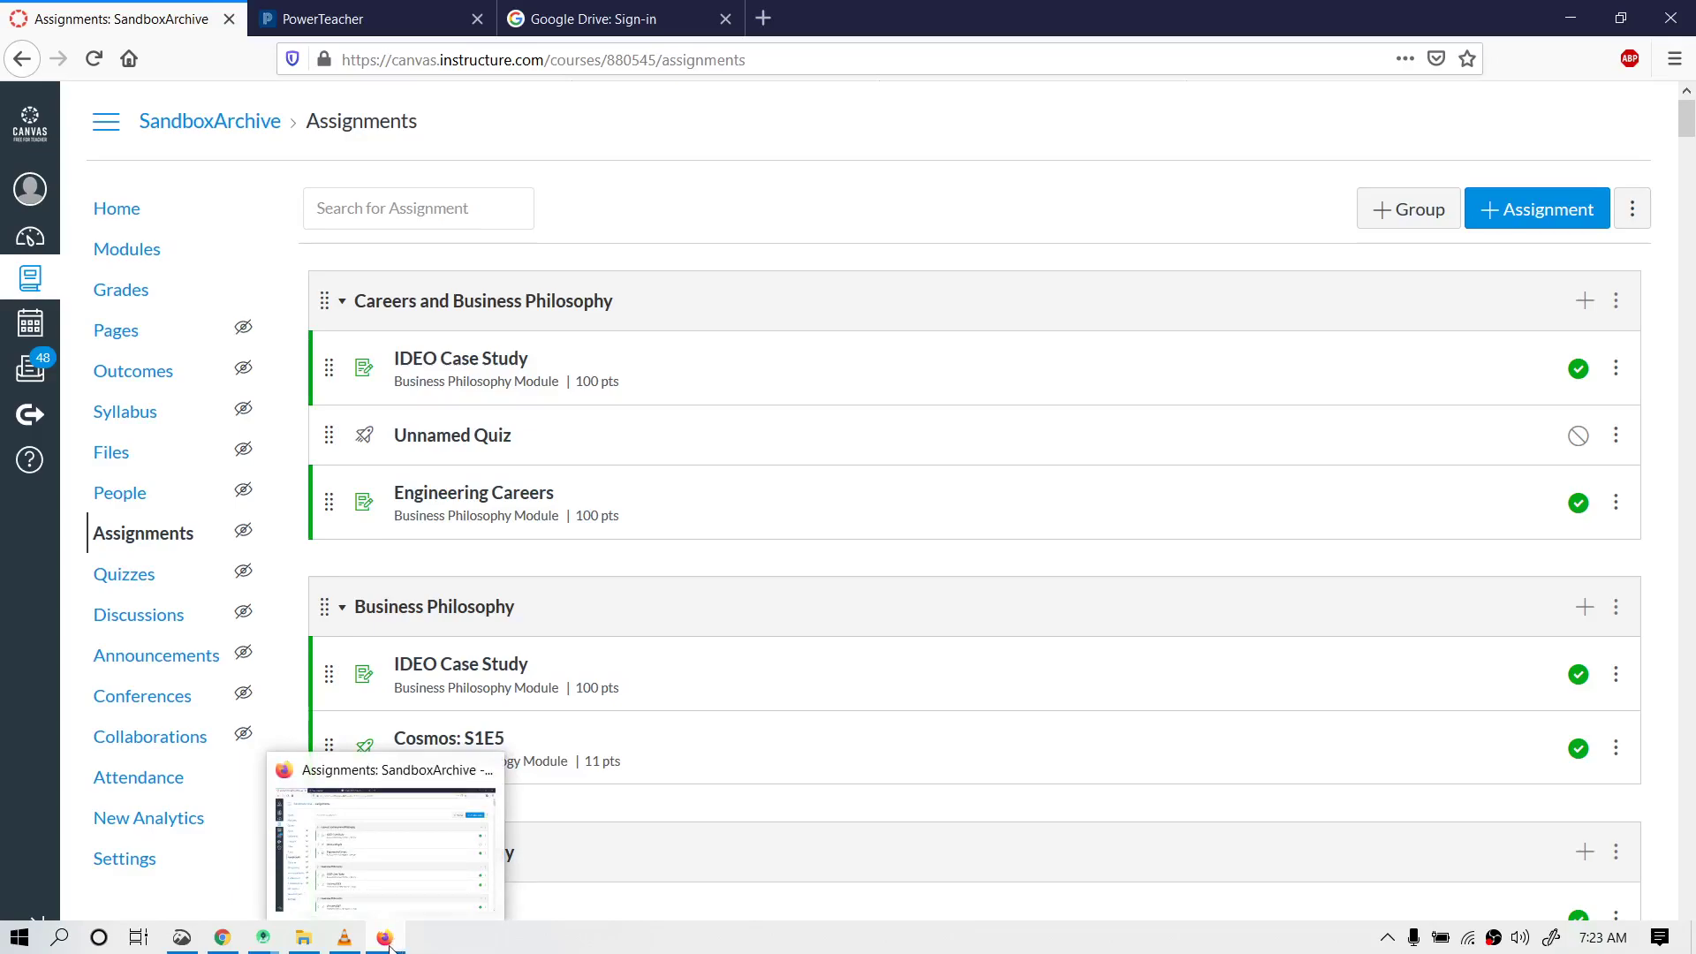
click(389, 946)
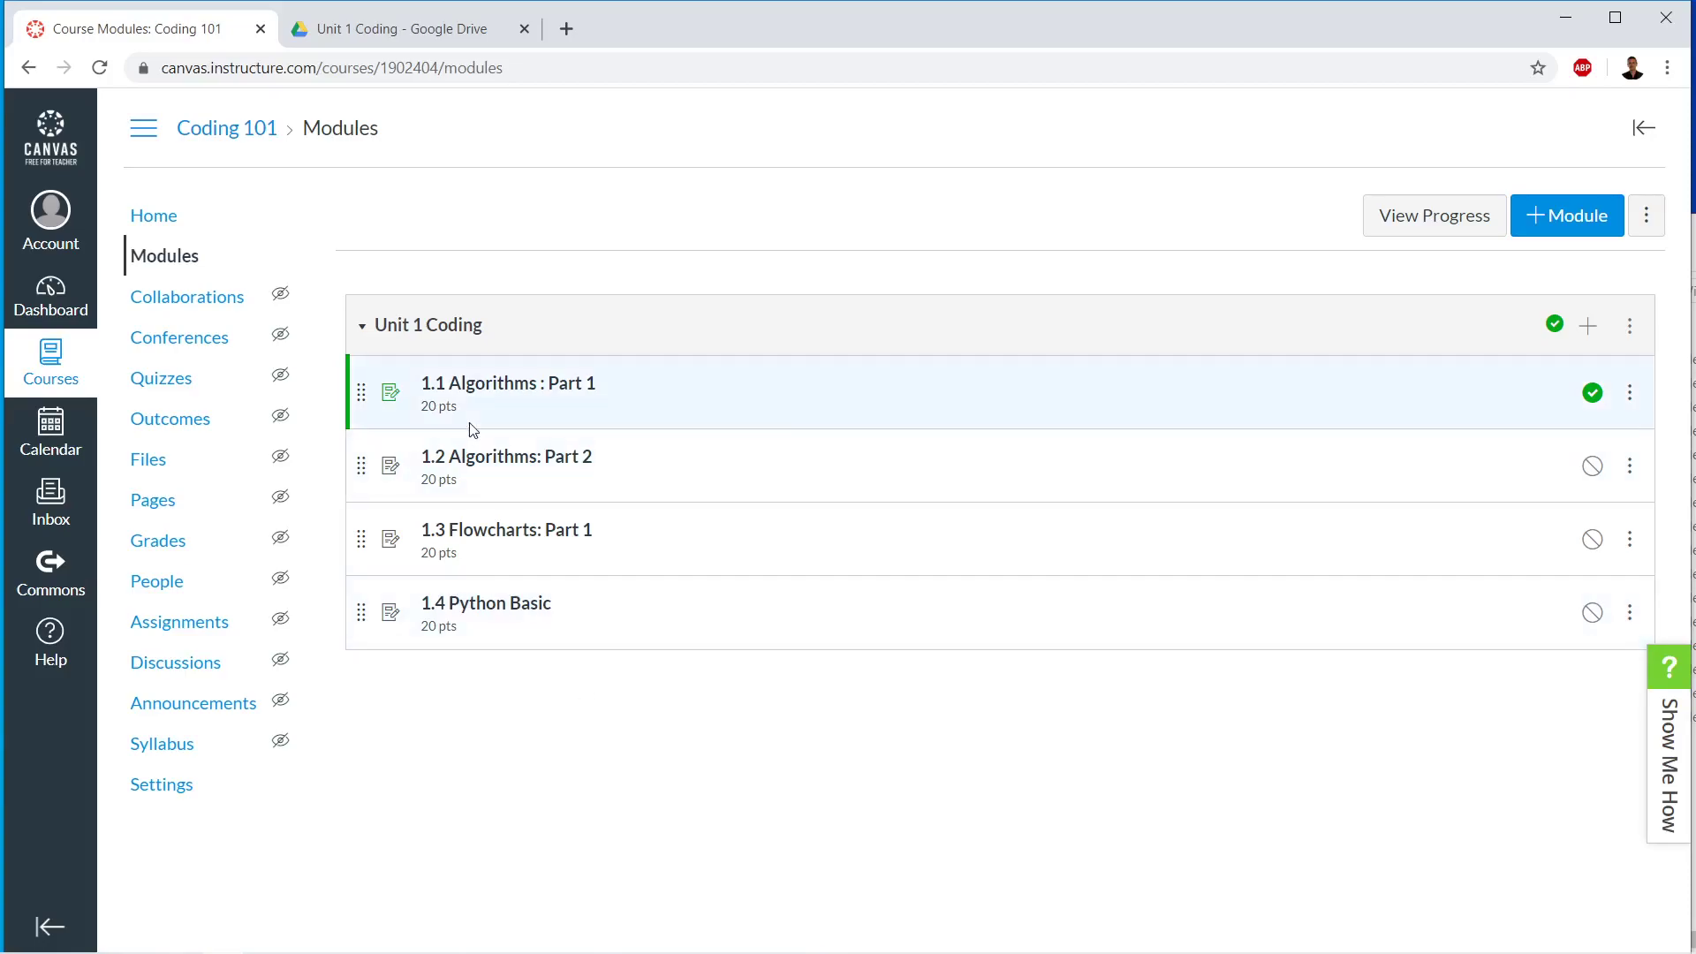
click(53, 371)
click(164, 313)
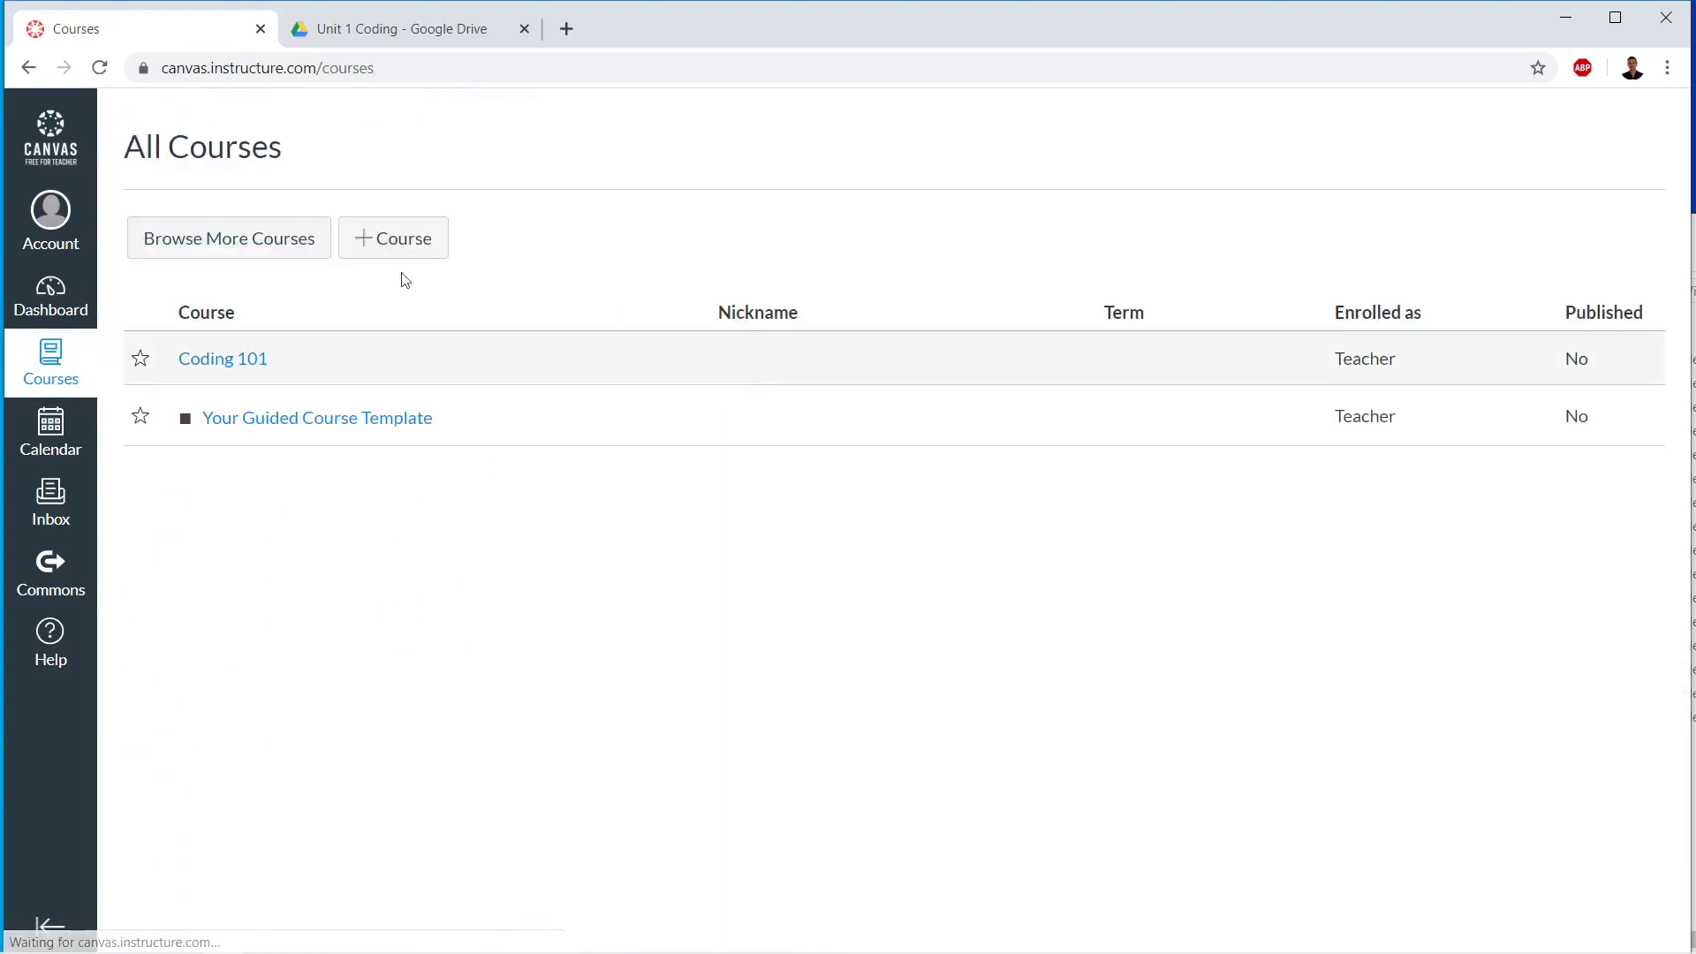
click(429, 245)
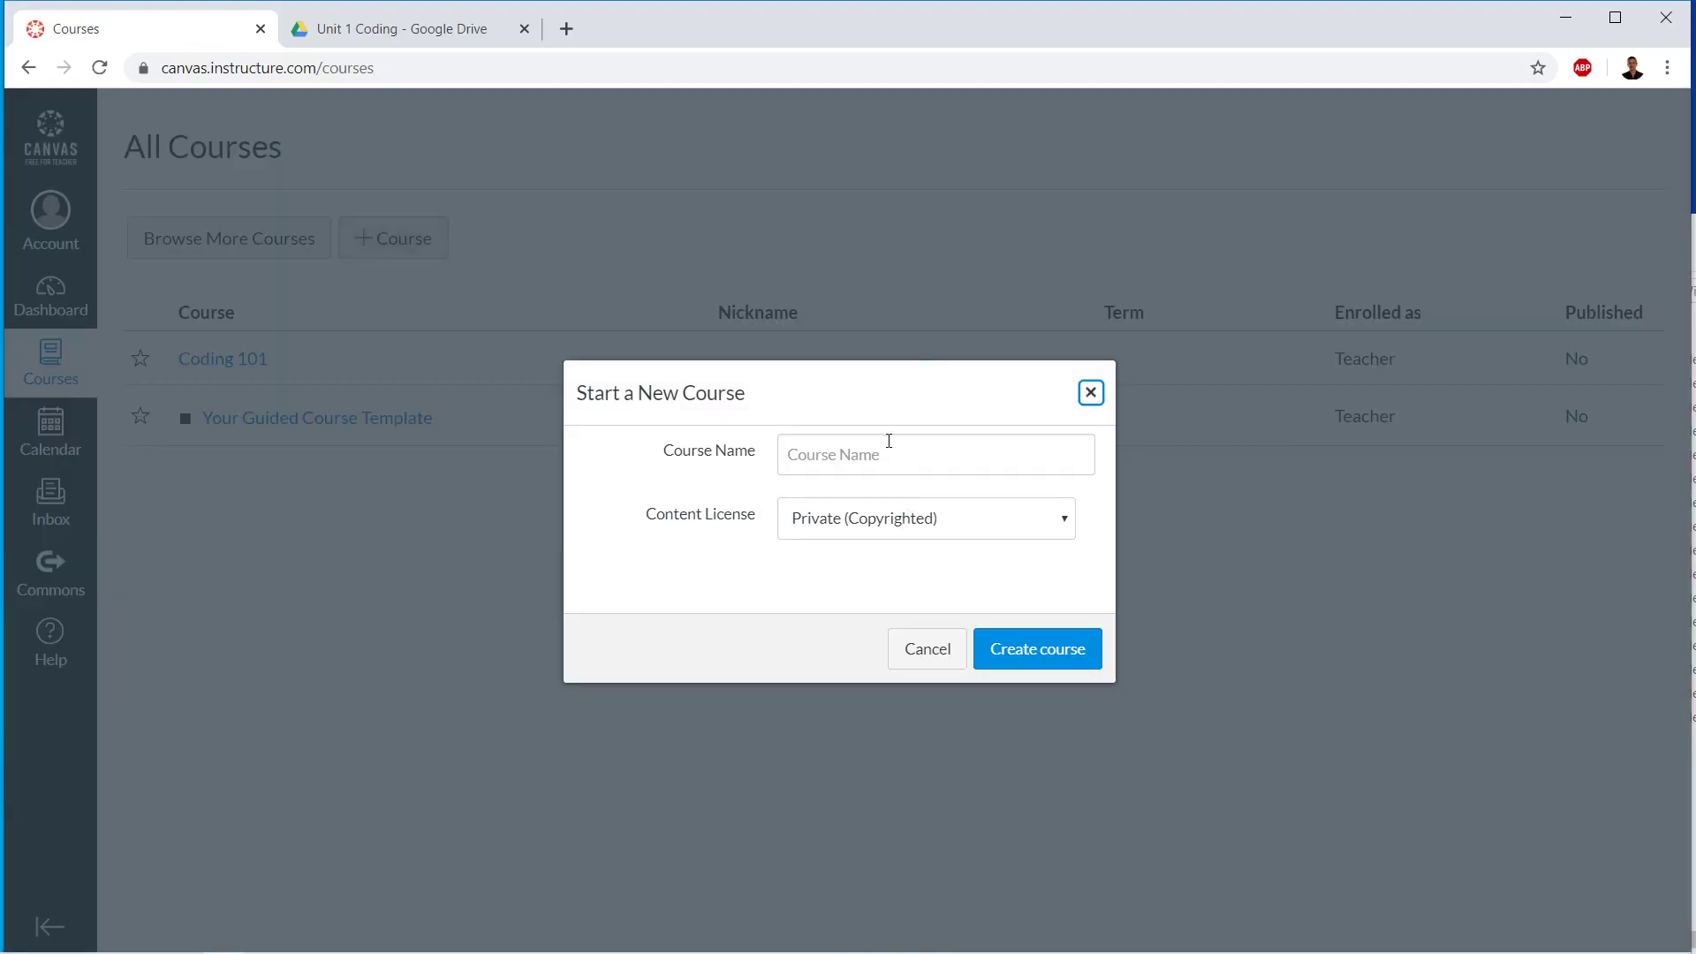
click(888, 456)
text(Sandbox)
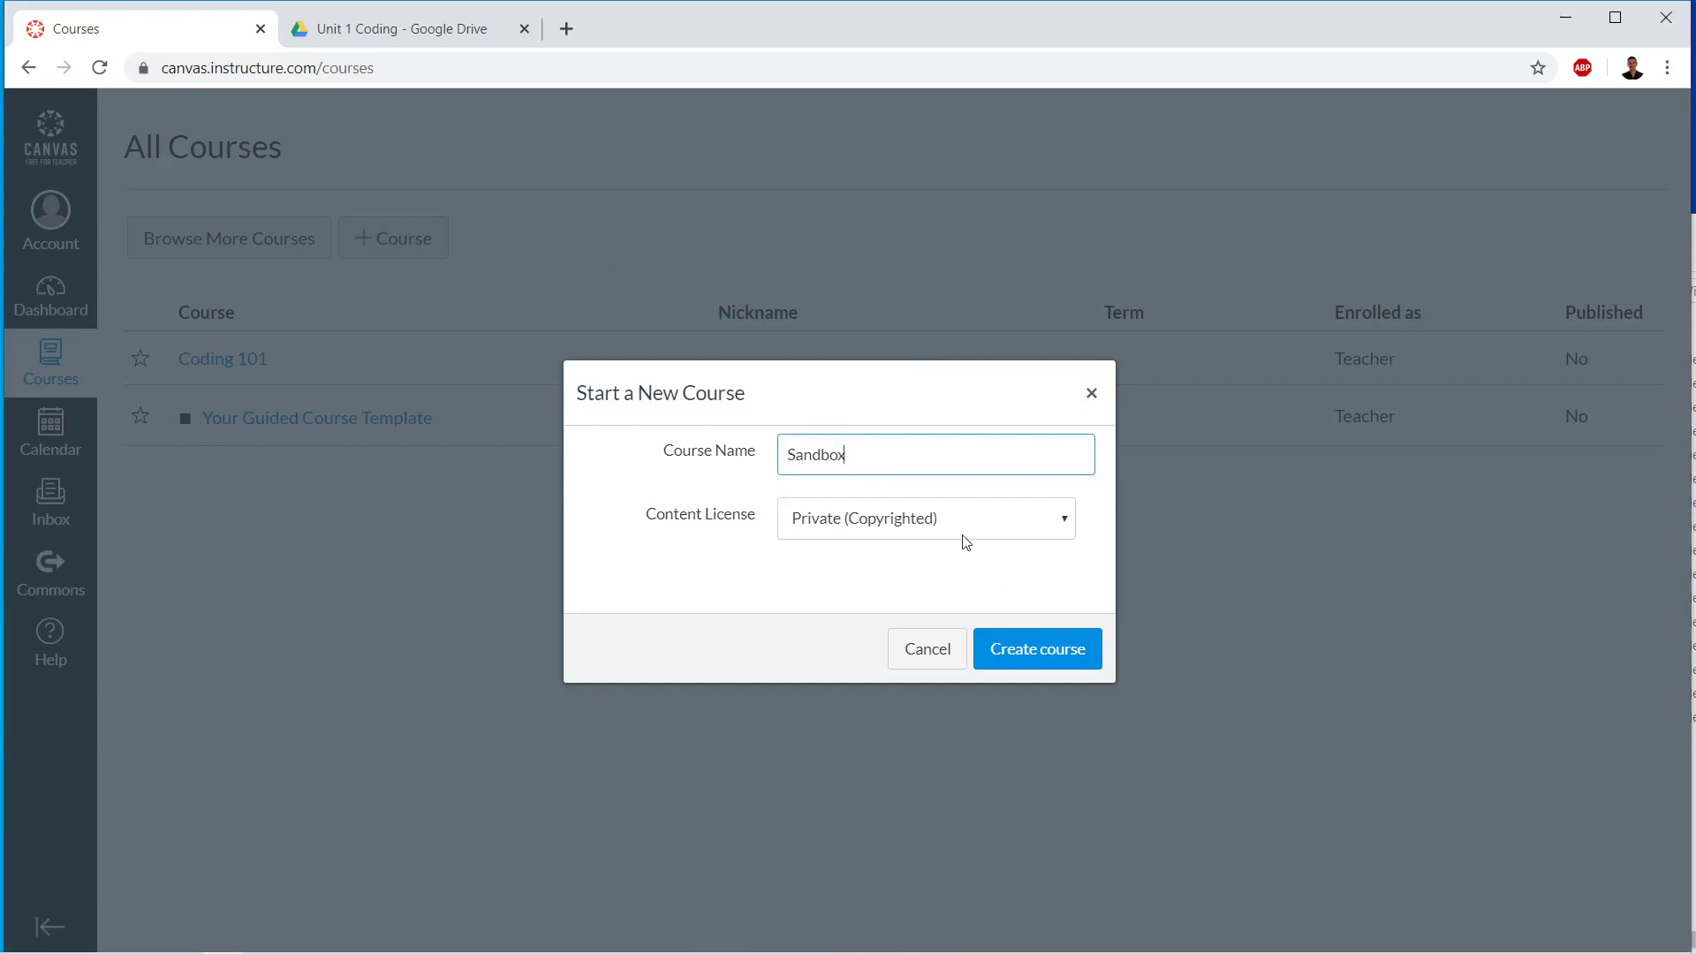
drag(936, 456, 765, 461)
click(1046, 672)
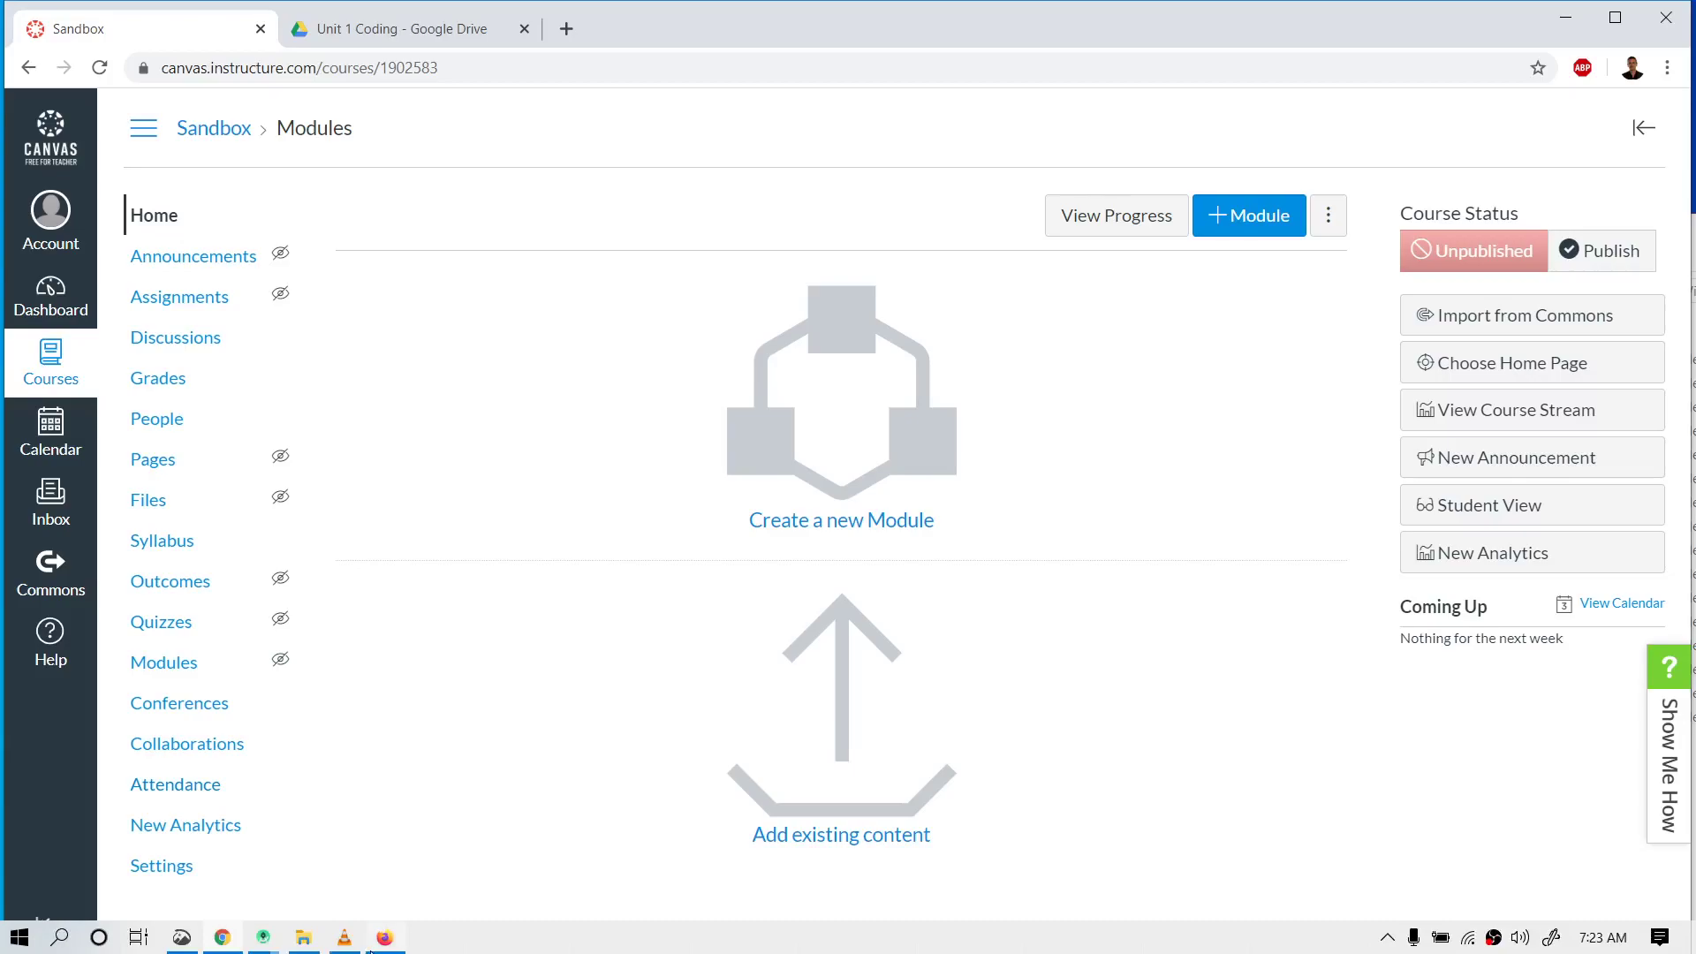
- Switch back to Firefox, open Canvas Commons and preview the App Development with Swift course, highlighting its file size
mouse_move(224, 949)
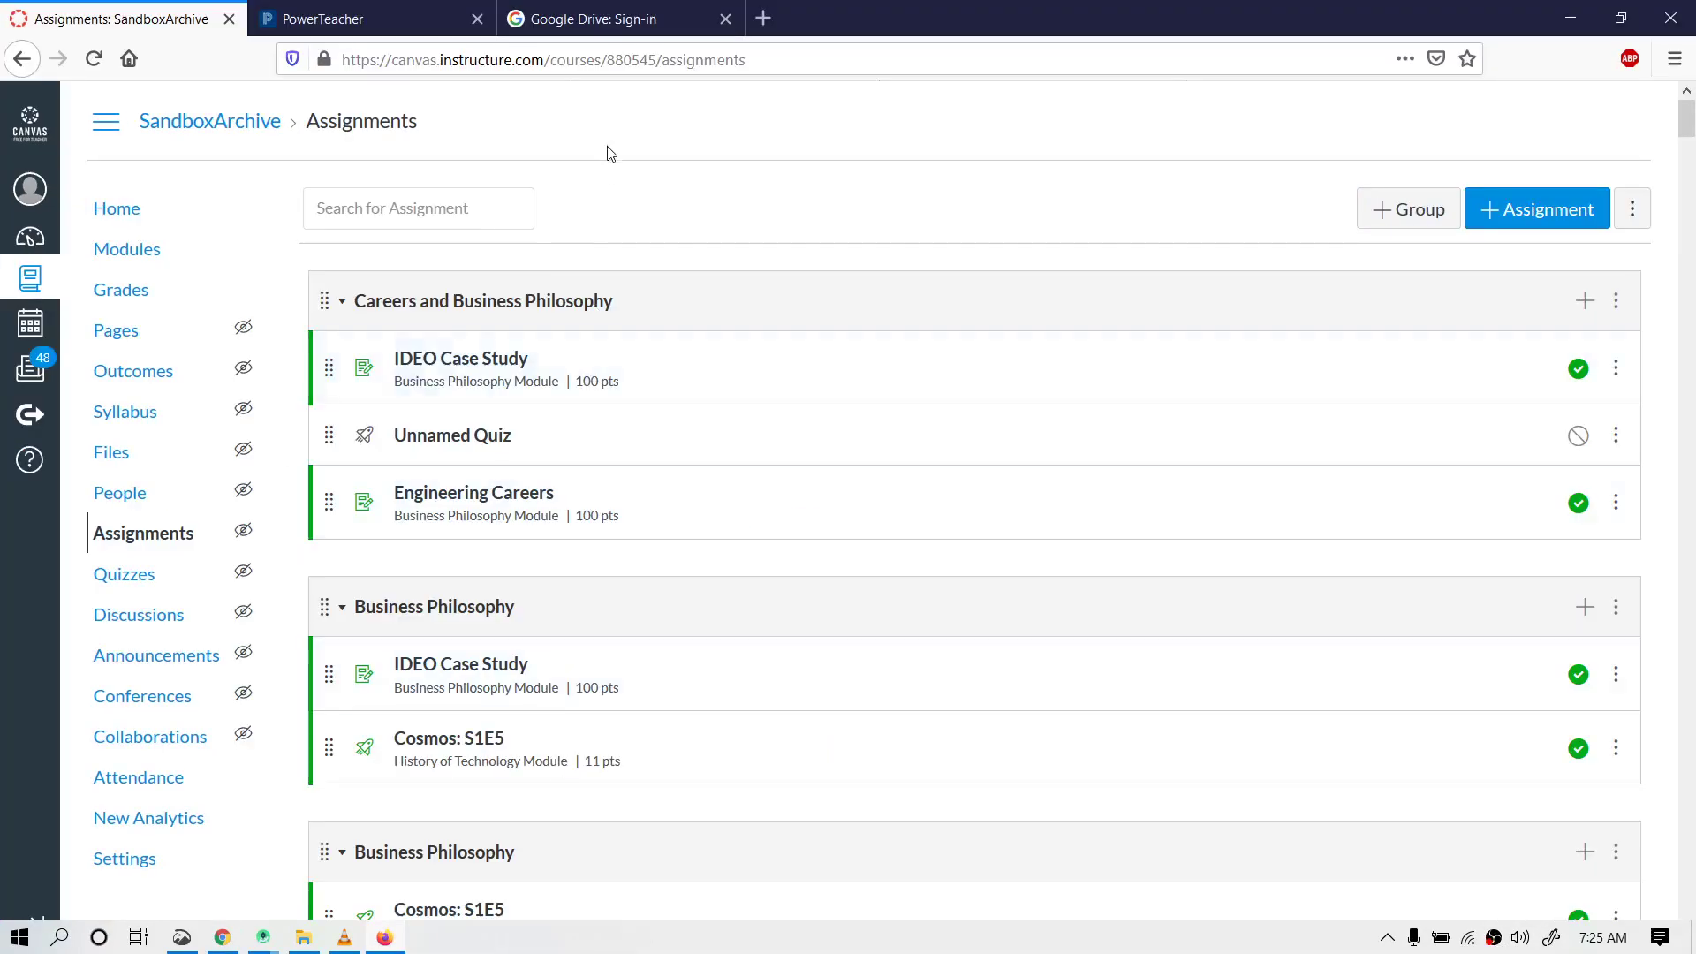
click(29, 414)
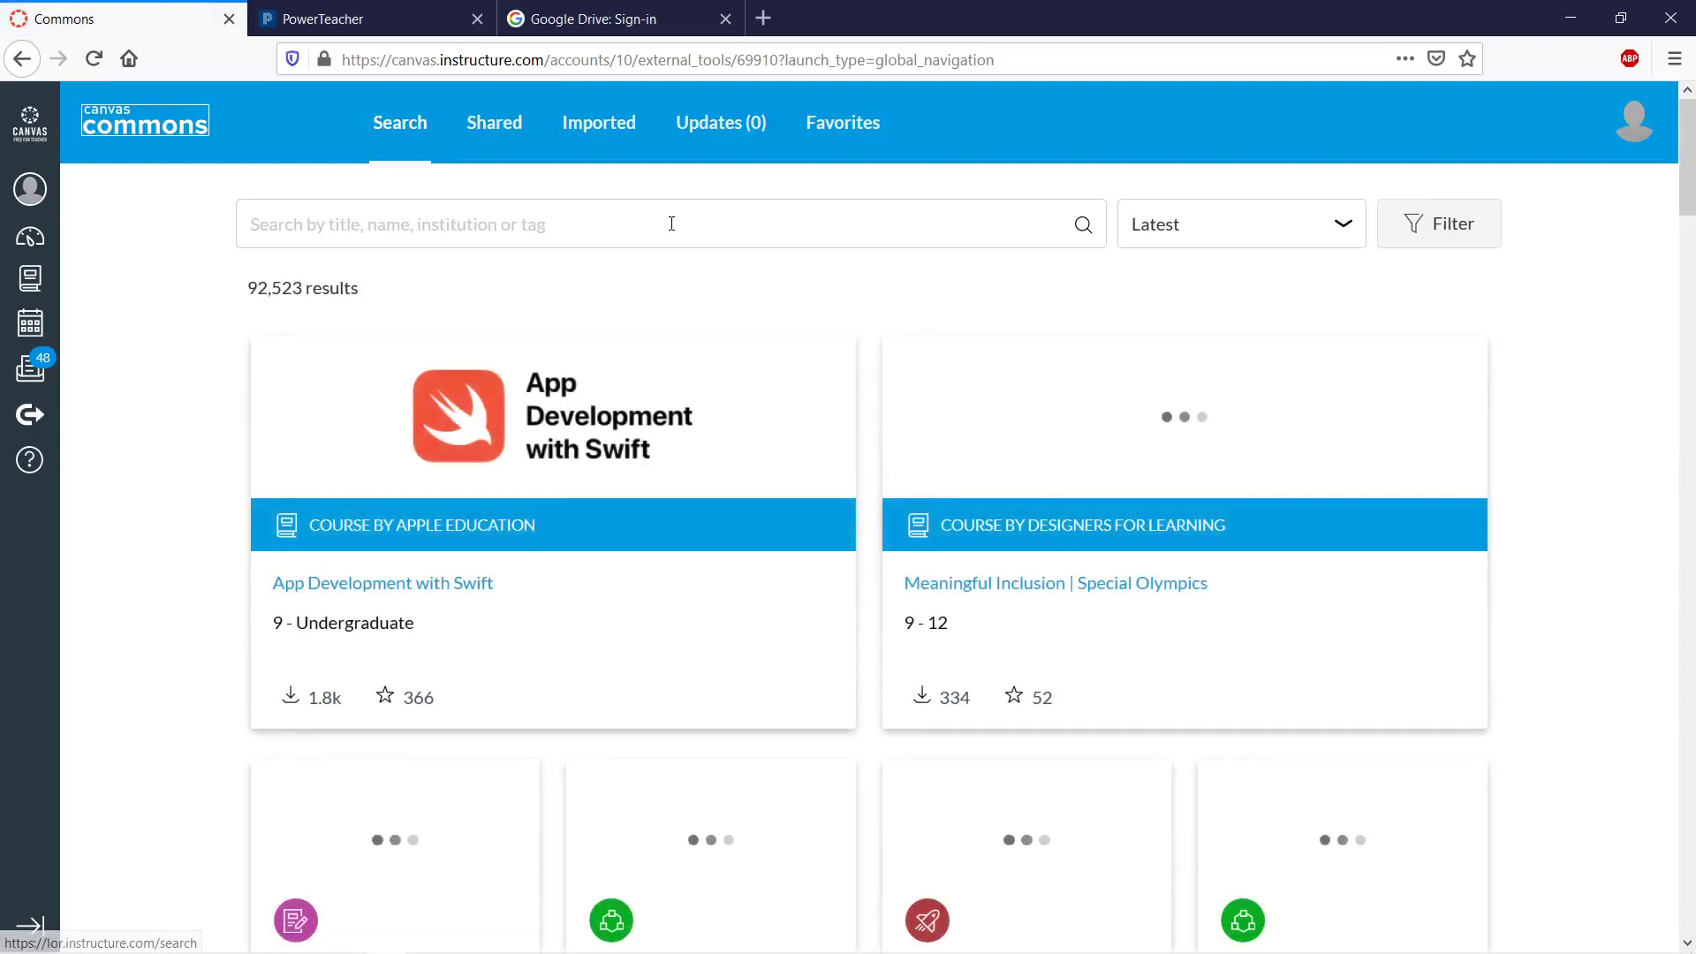
click(672, 223)
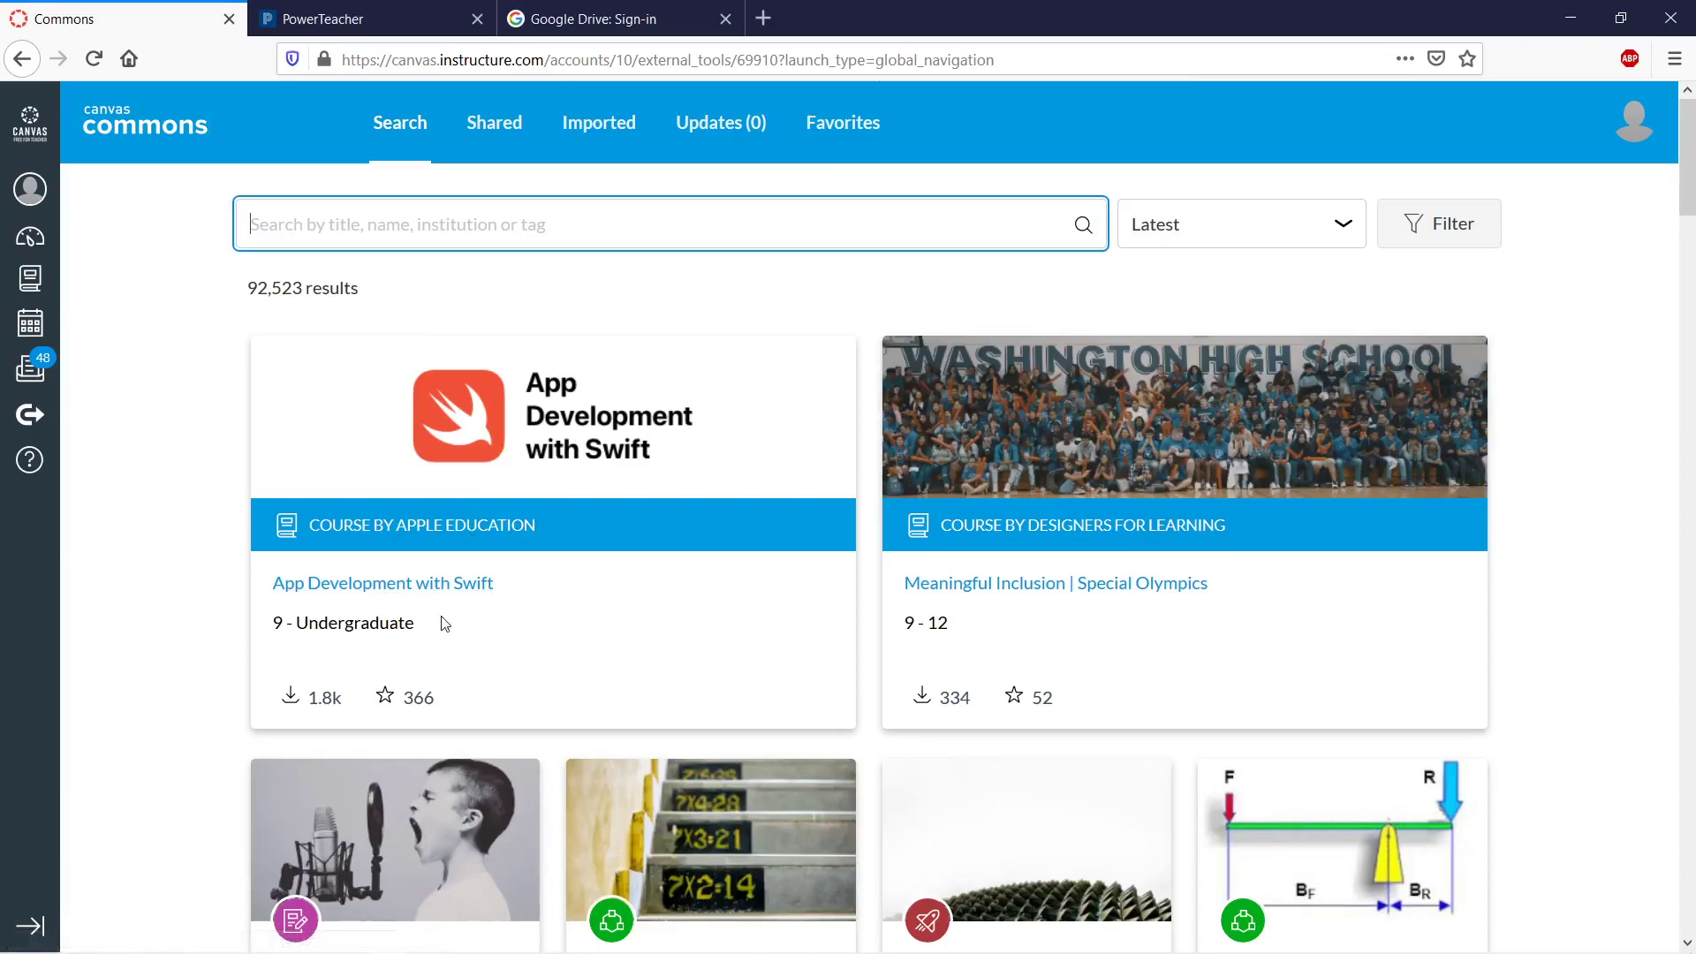
click(451, 585)
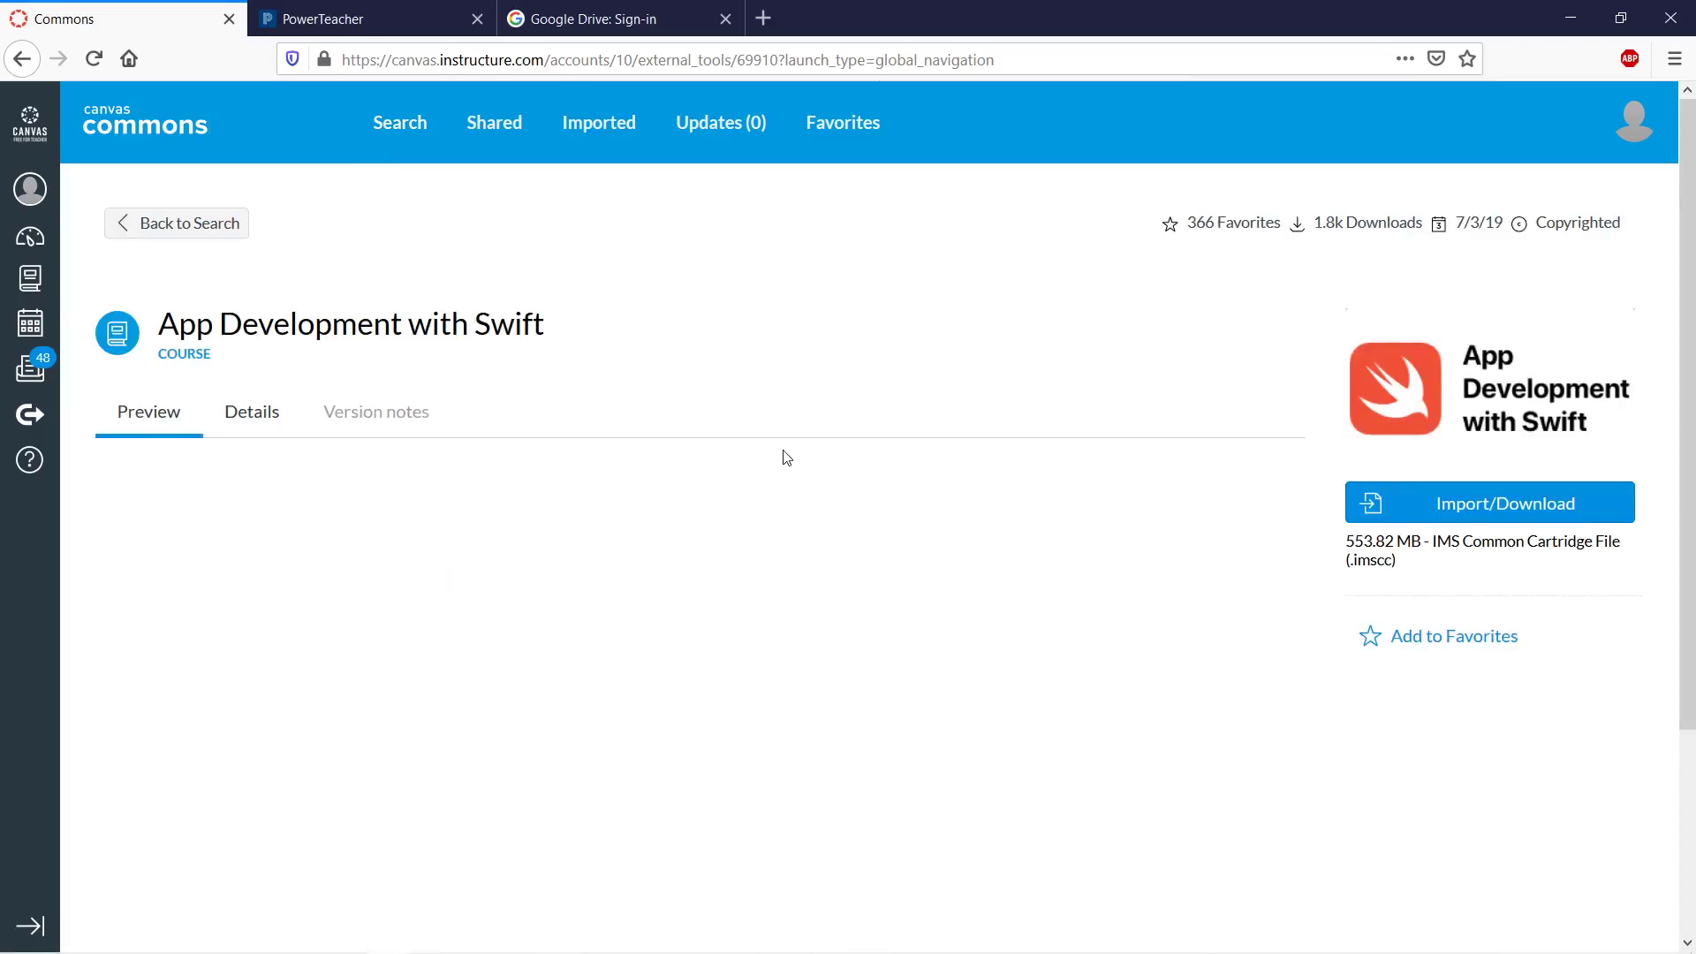
drag(1345, 541, 1425, 541)
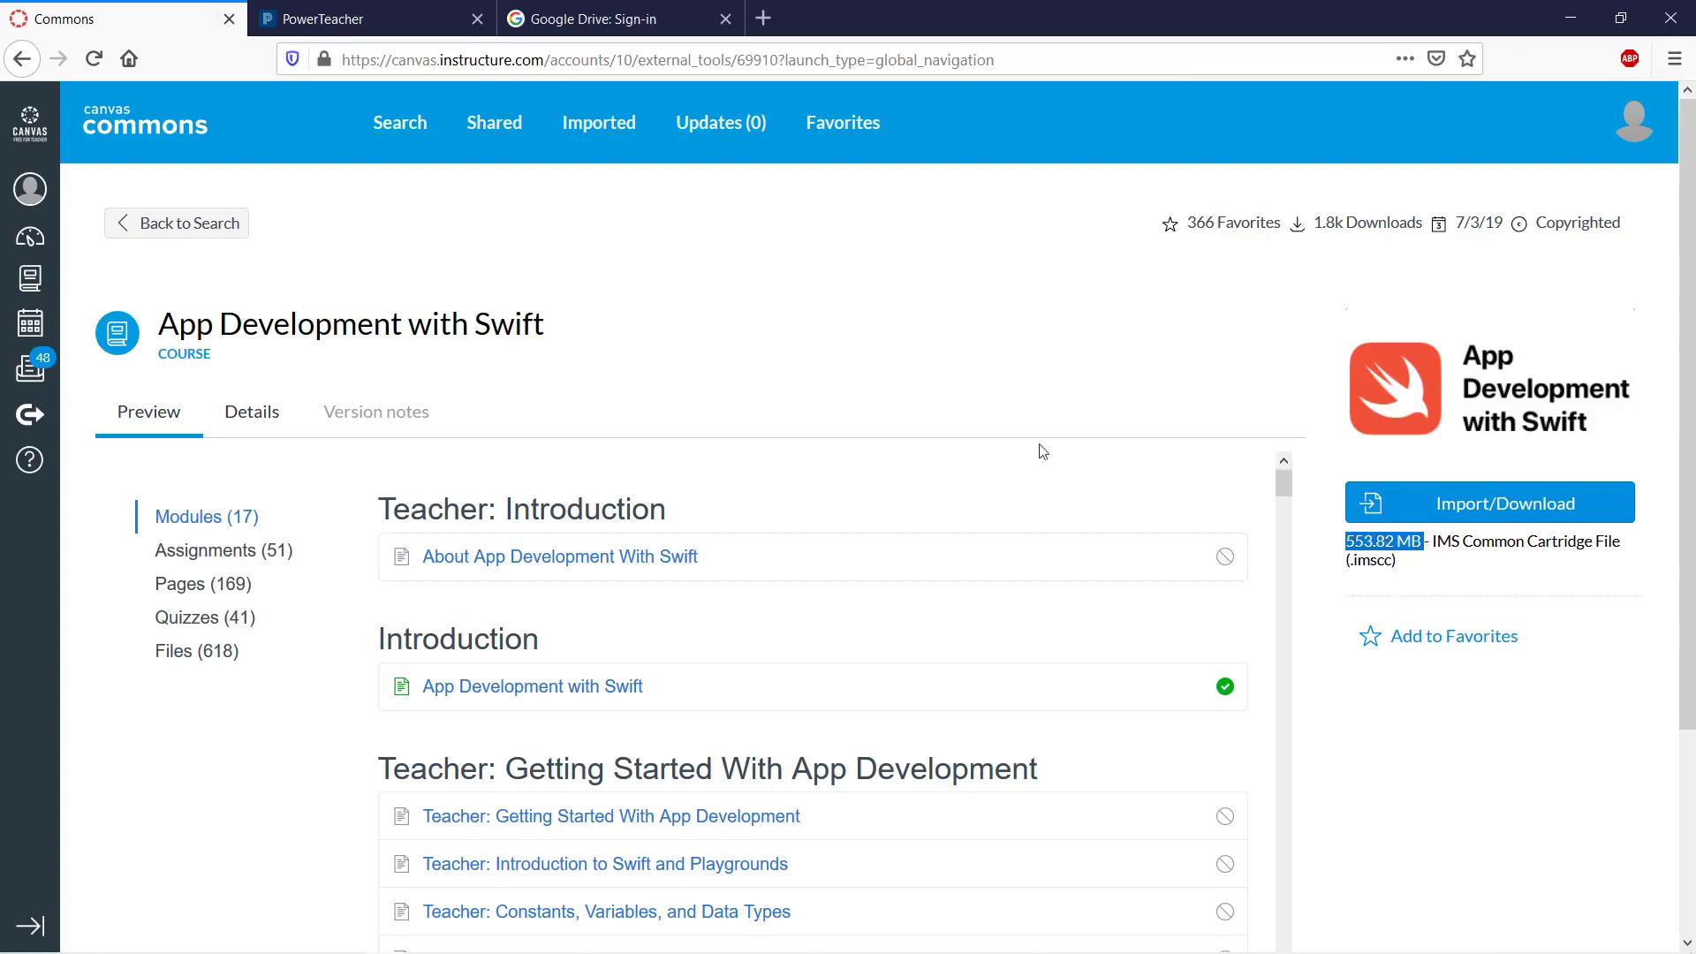
- Return to the Commons search page and search for "coding"
click(16, 58)
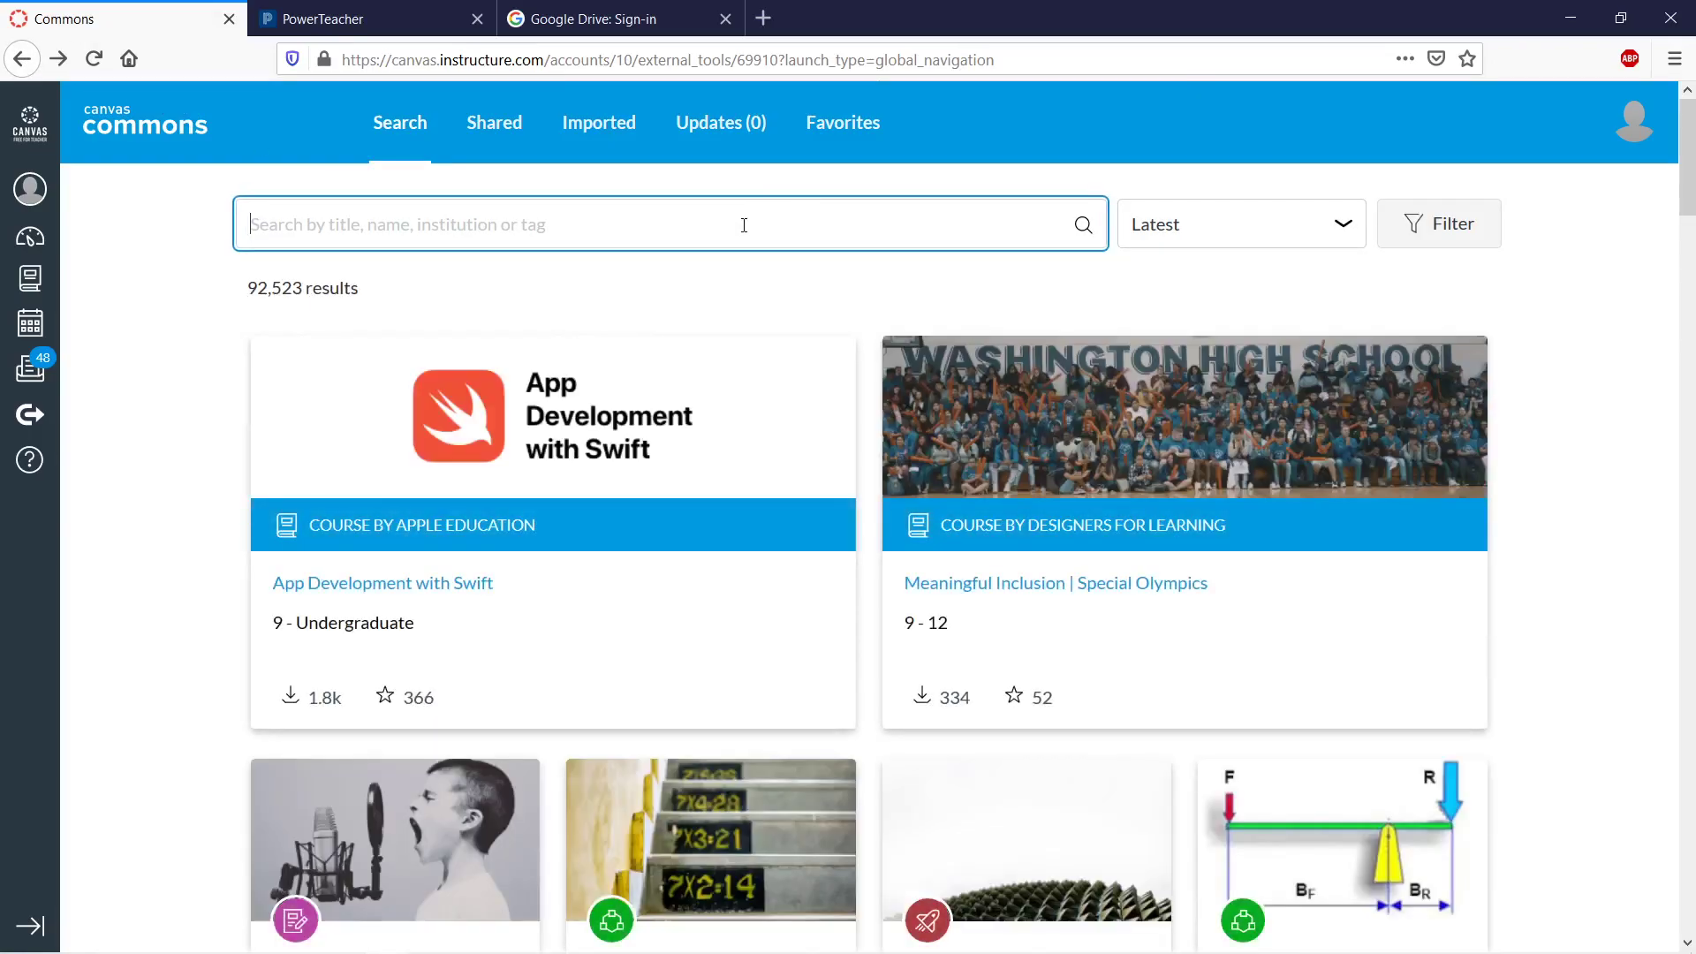
text(coding)
key(Return)
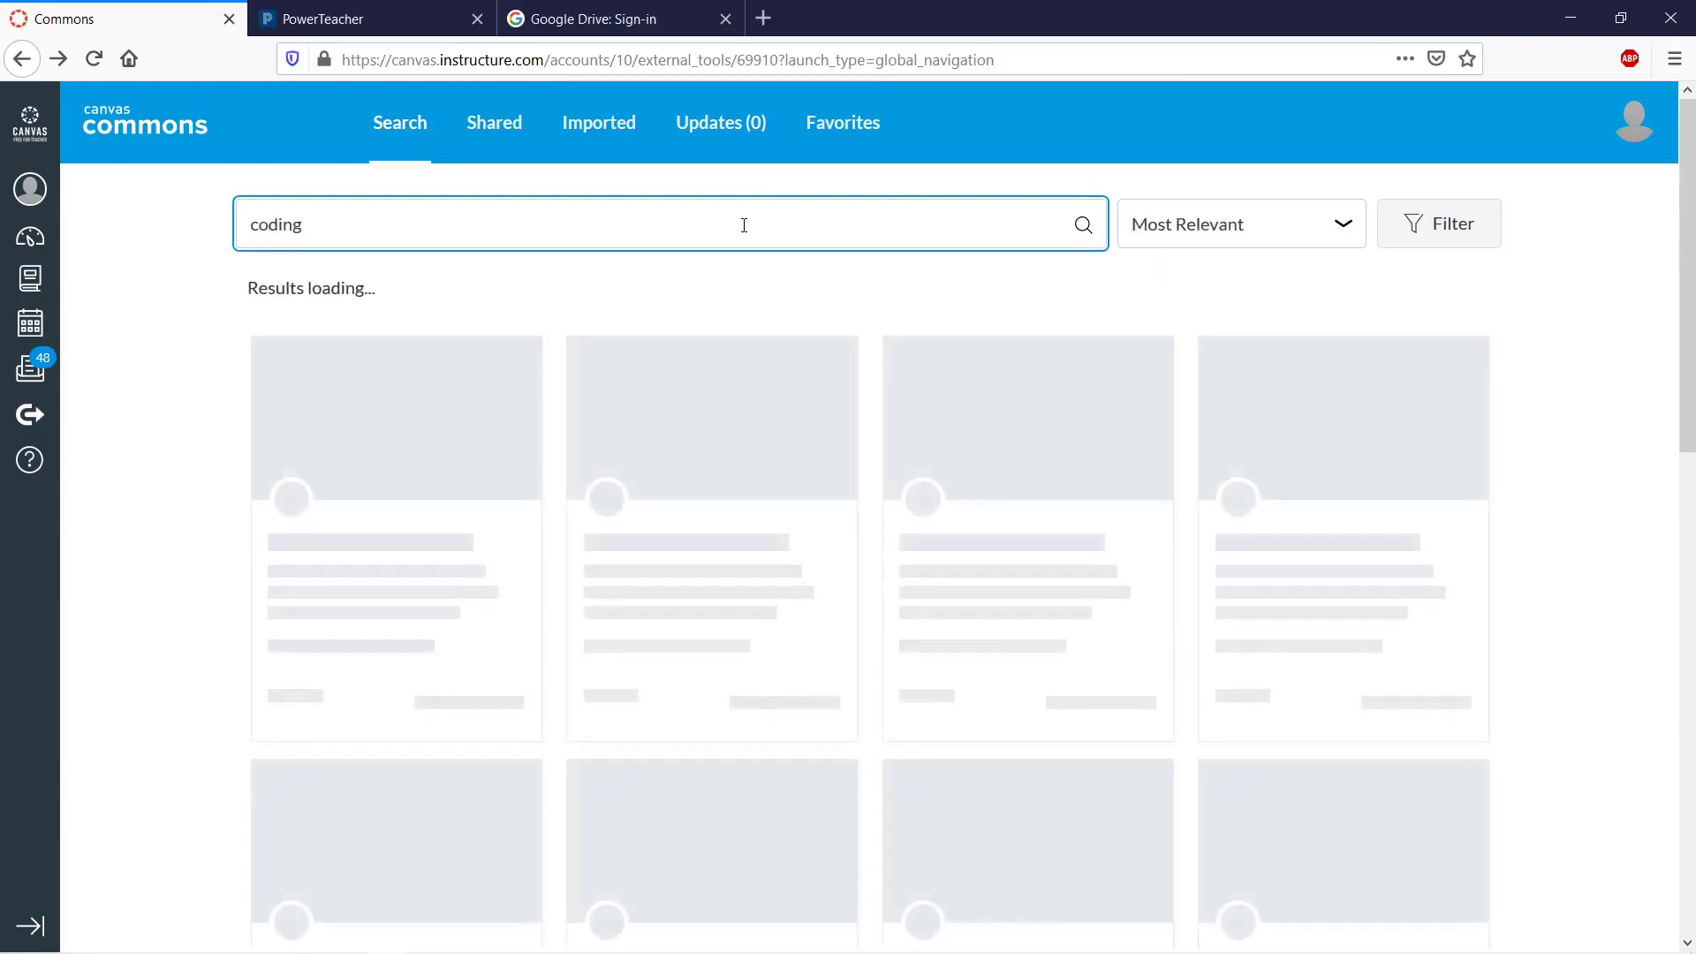
- Replace the "coding" query in Commons with "algorithms" and run the search
key(BackSpace)
key(BackSpace)
key(BackSpace)
key(BackSpace)
key(BackSpace)
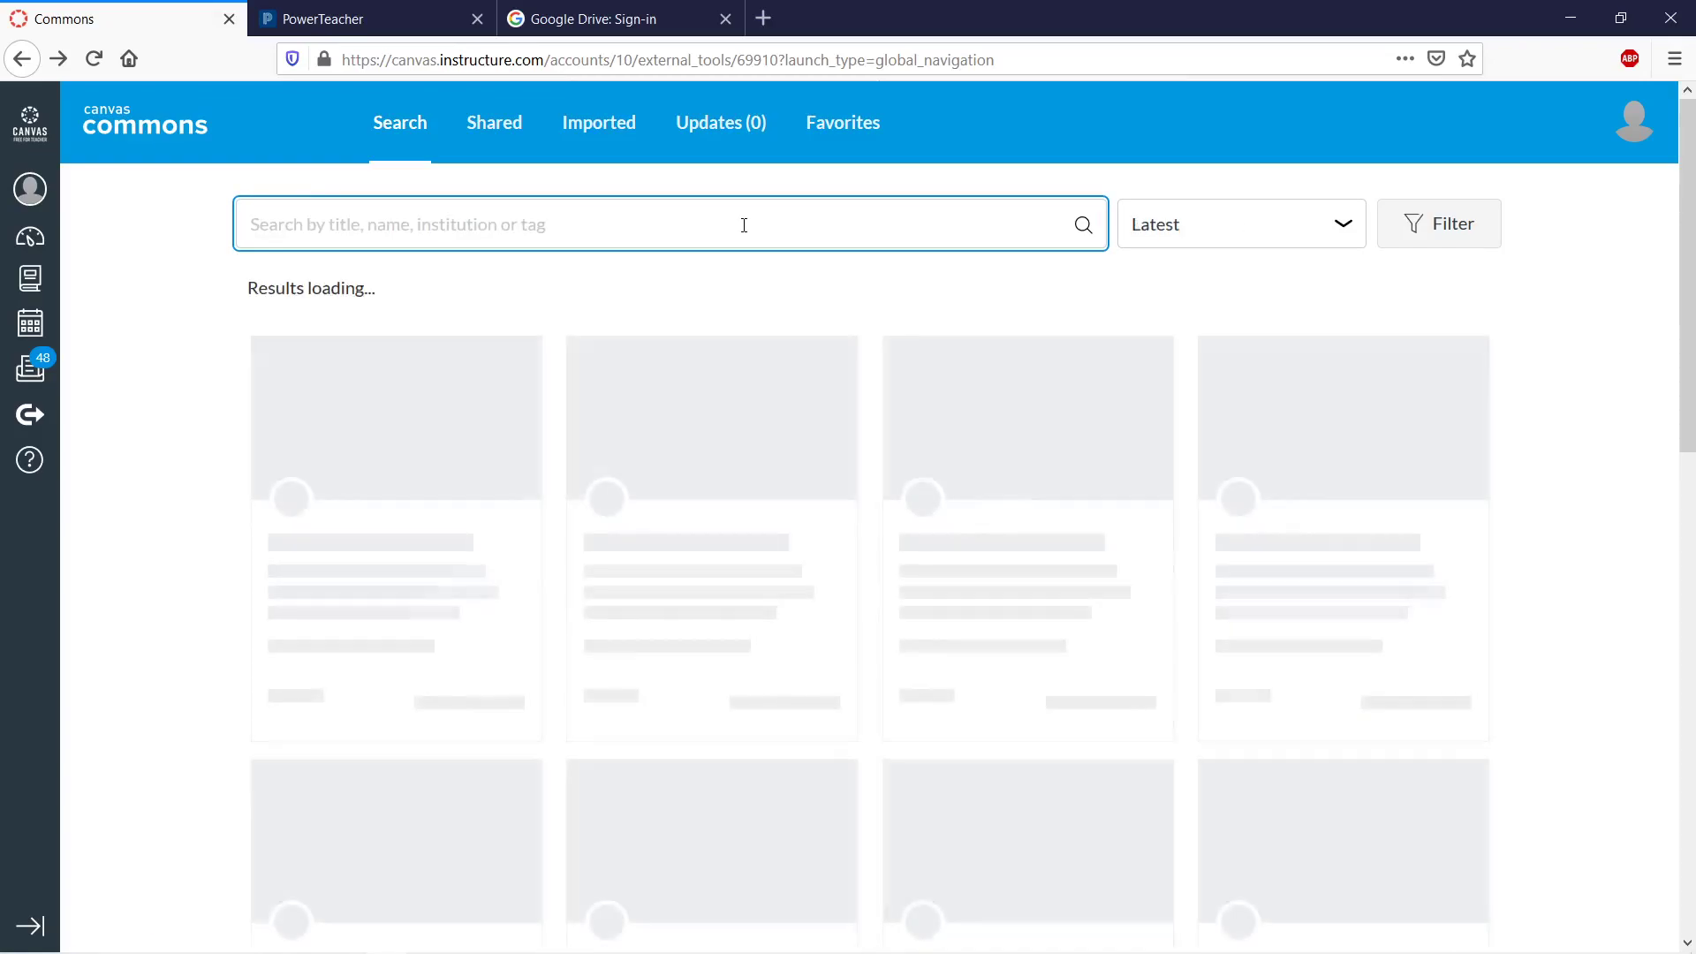
text(algorith)
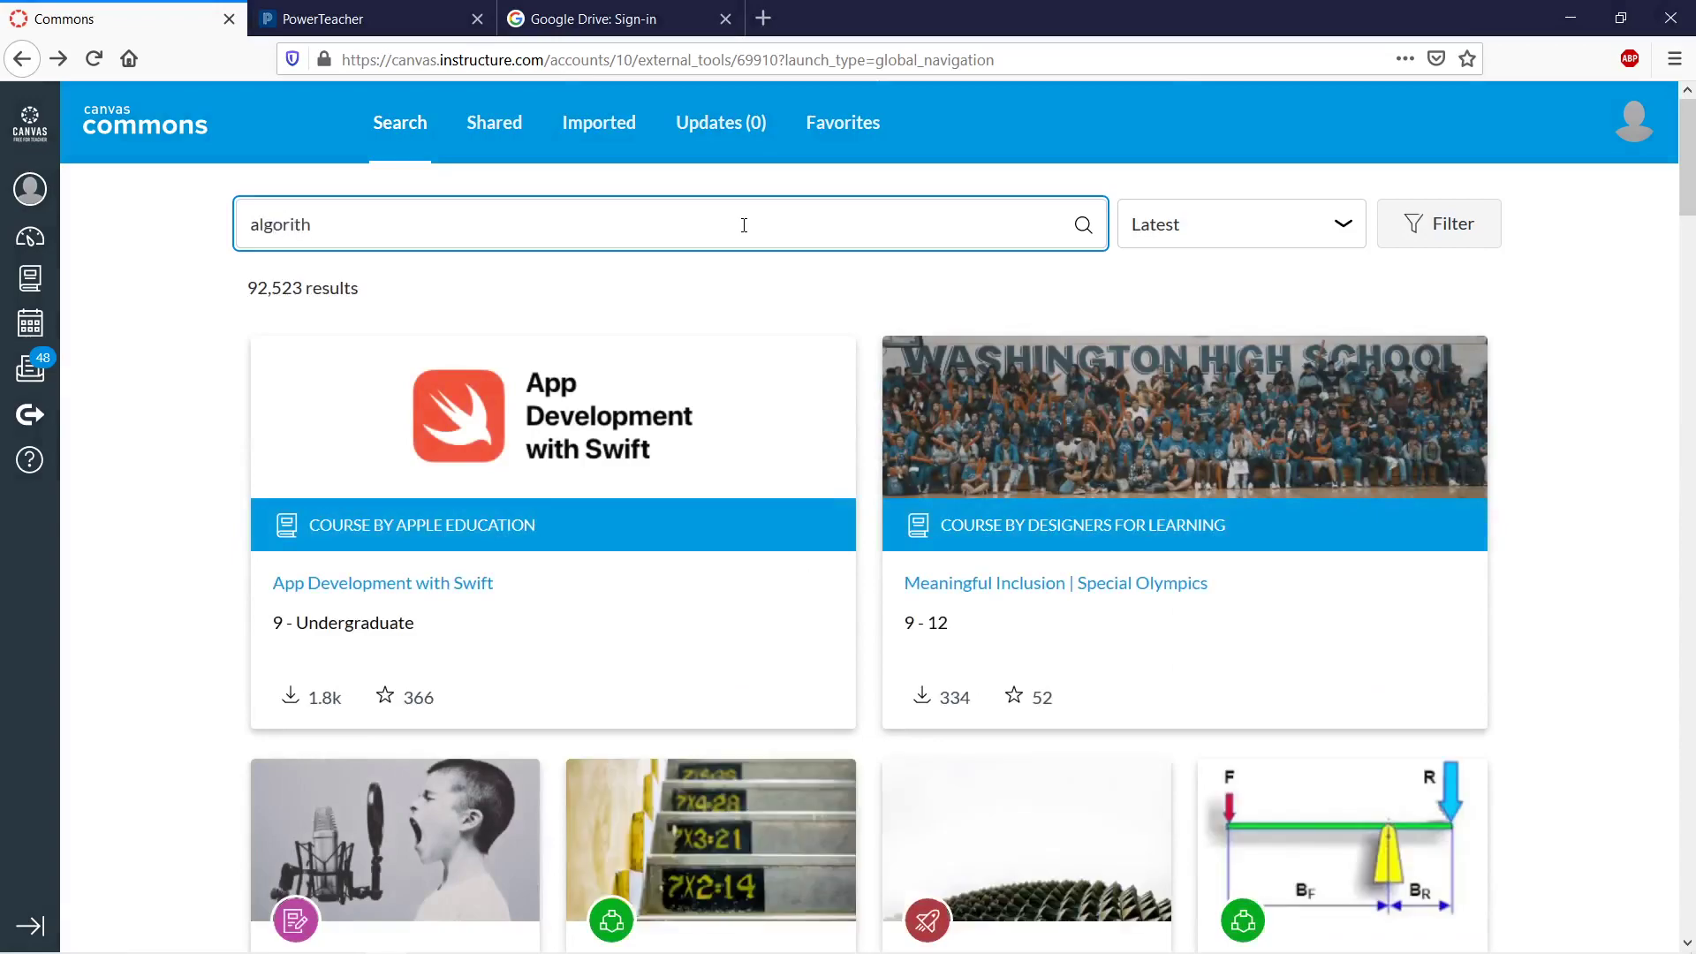
key(Return)
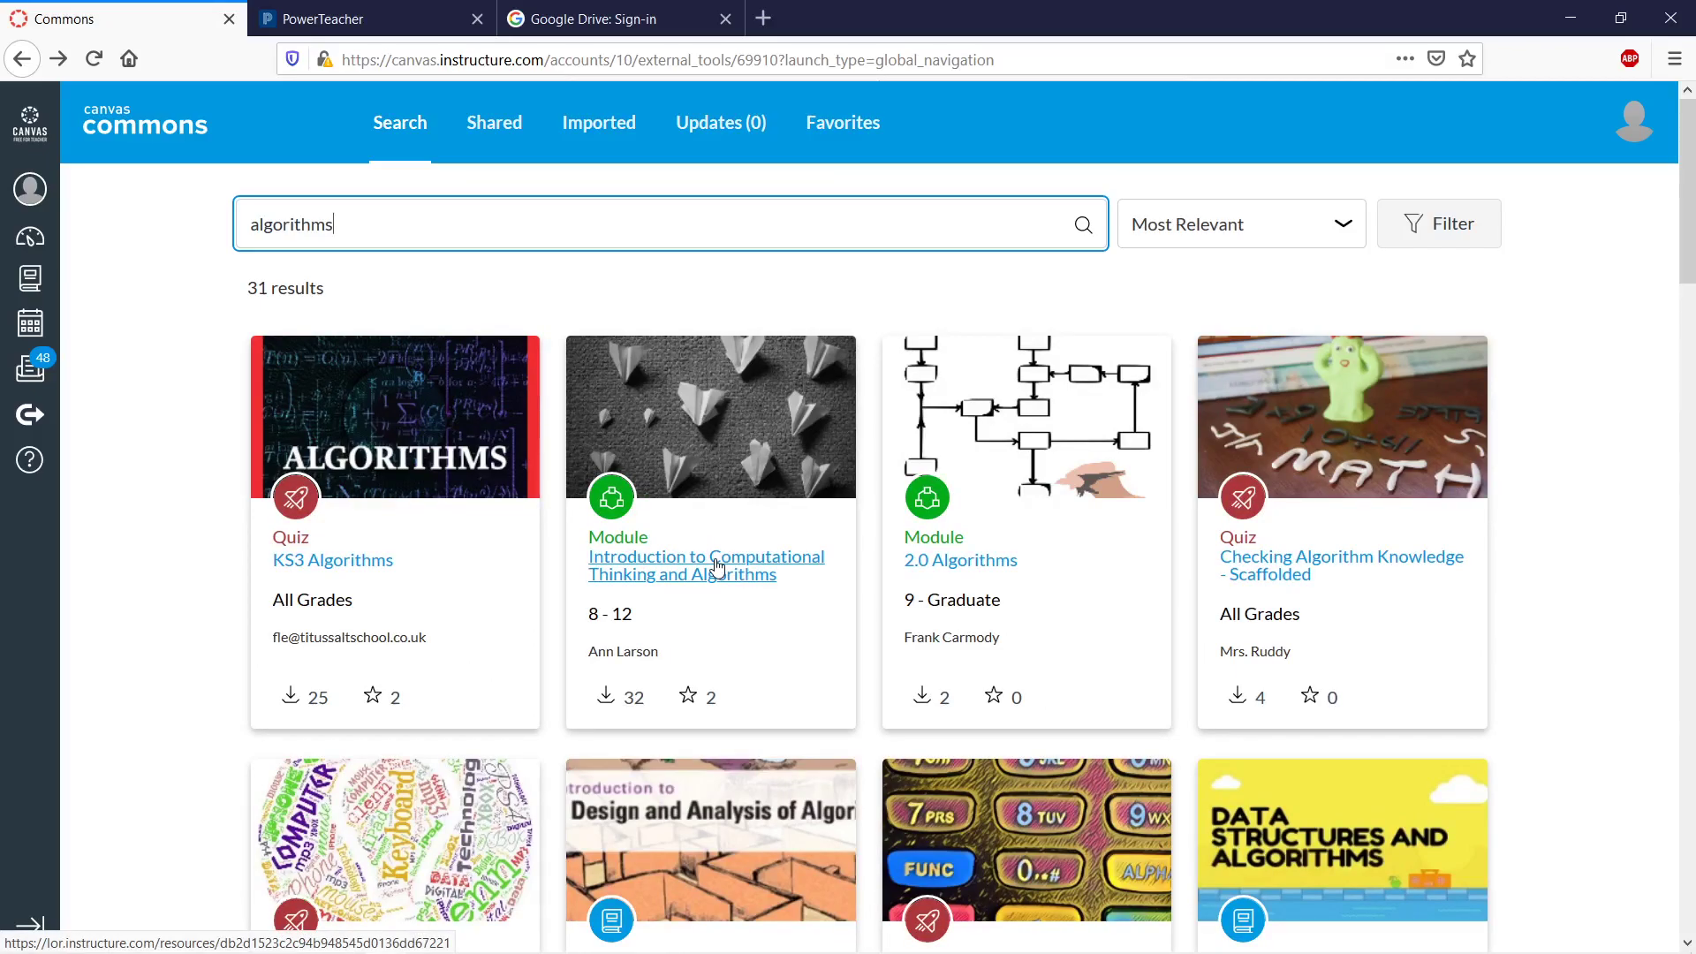
- Open the Introduction to Computational Thinking and Algorithms module and import it into the SandboxArchive course
click(717, 566)
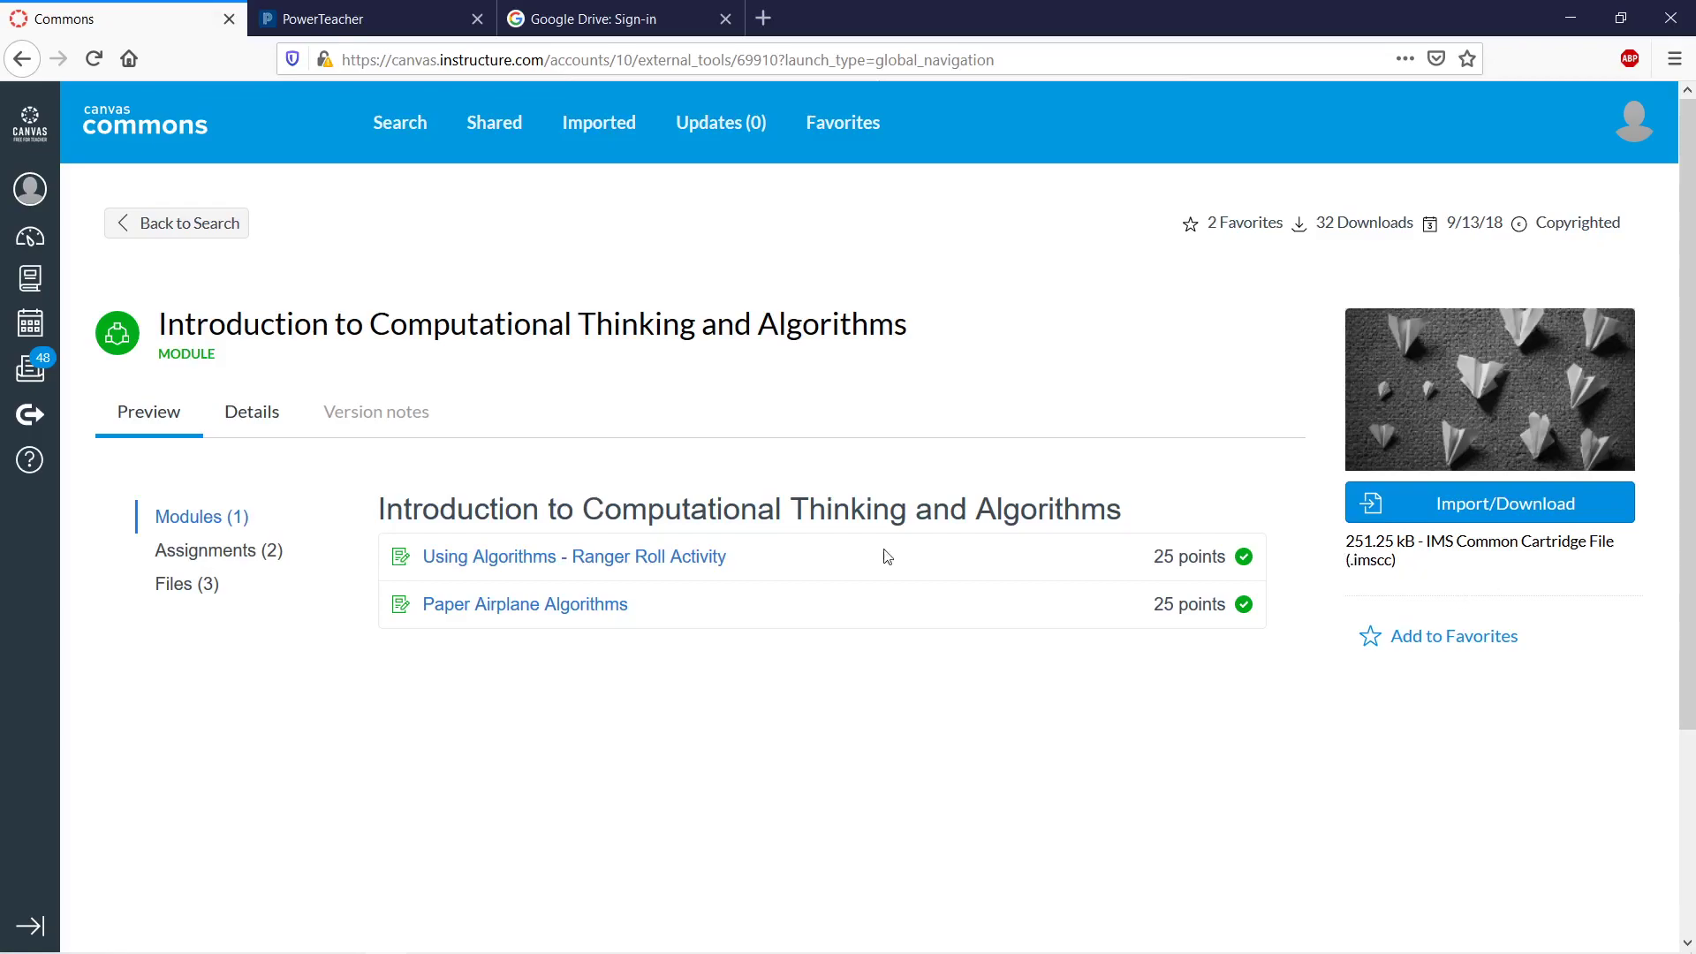
click(1435, 517)
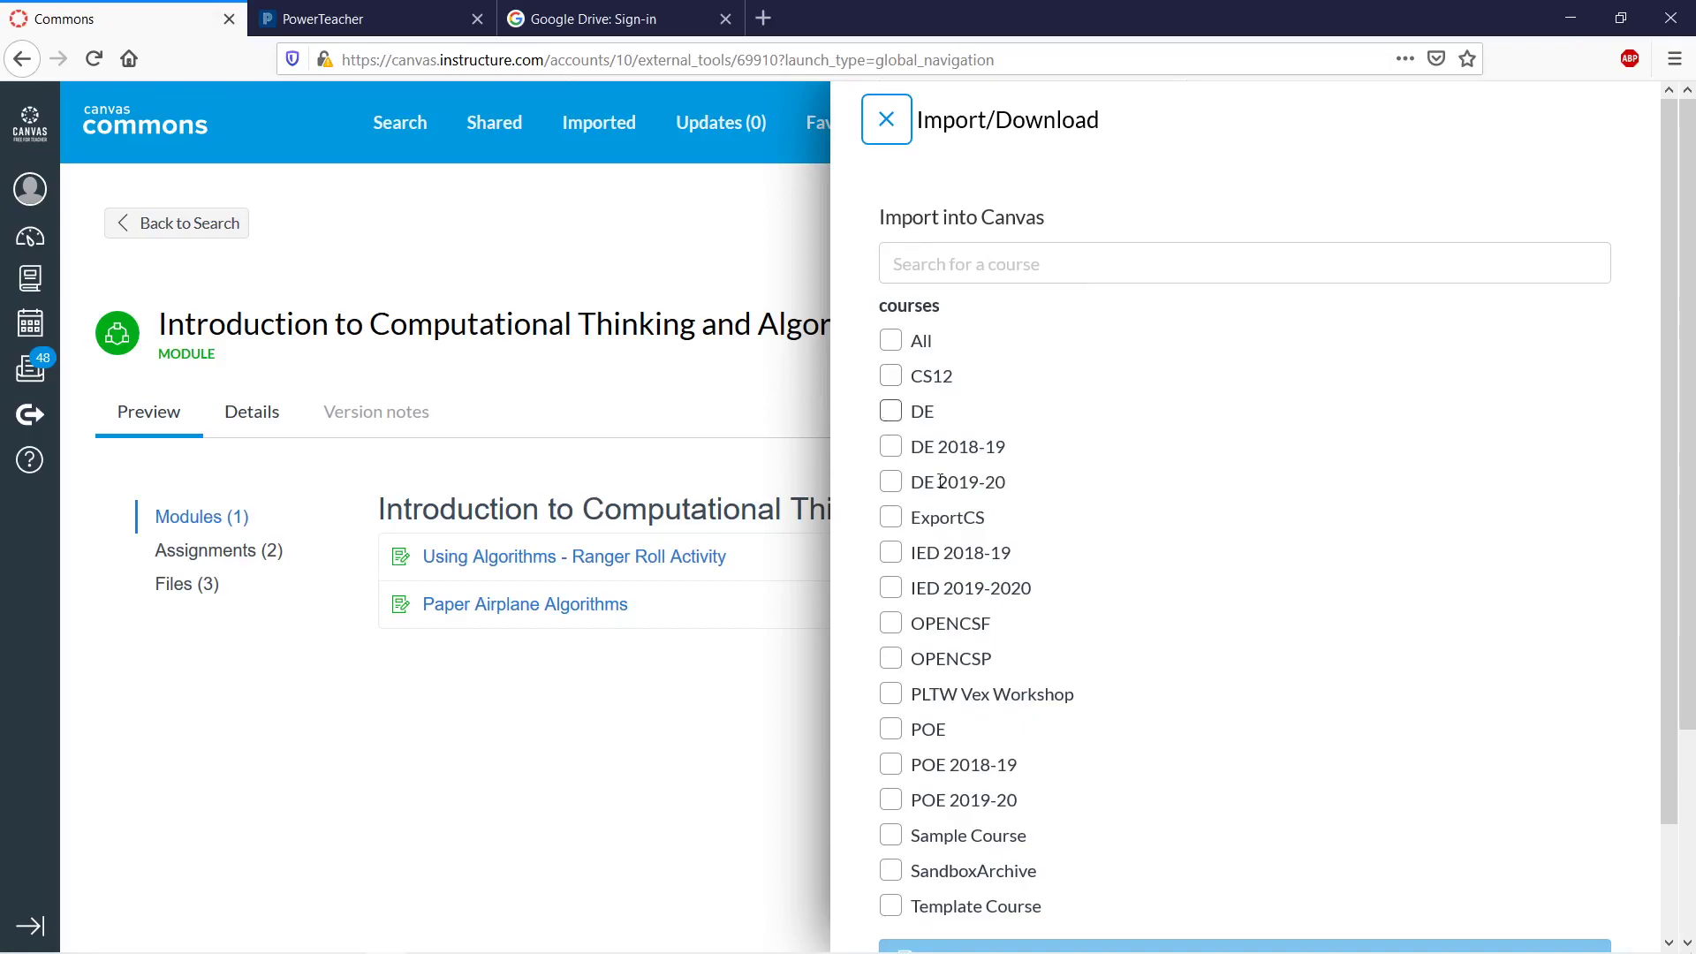
scroll(936, 478, down, 2)
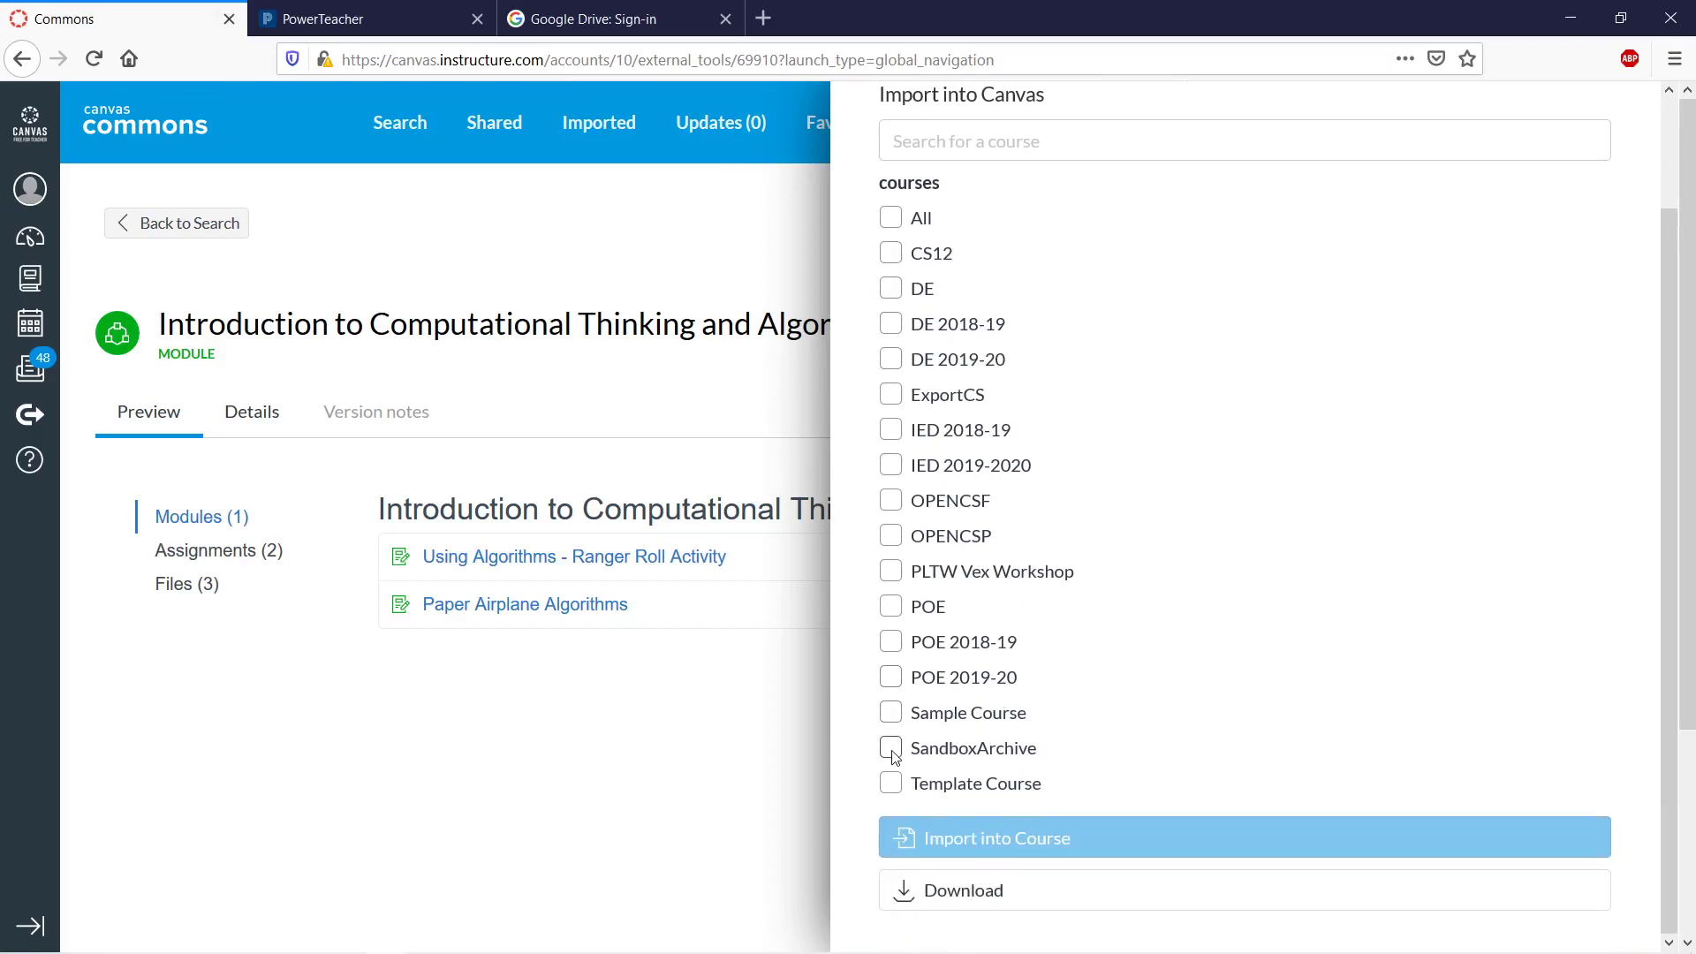
click(891, 749)
click(1104, 841)
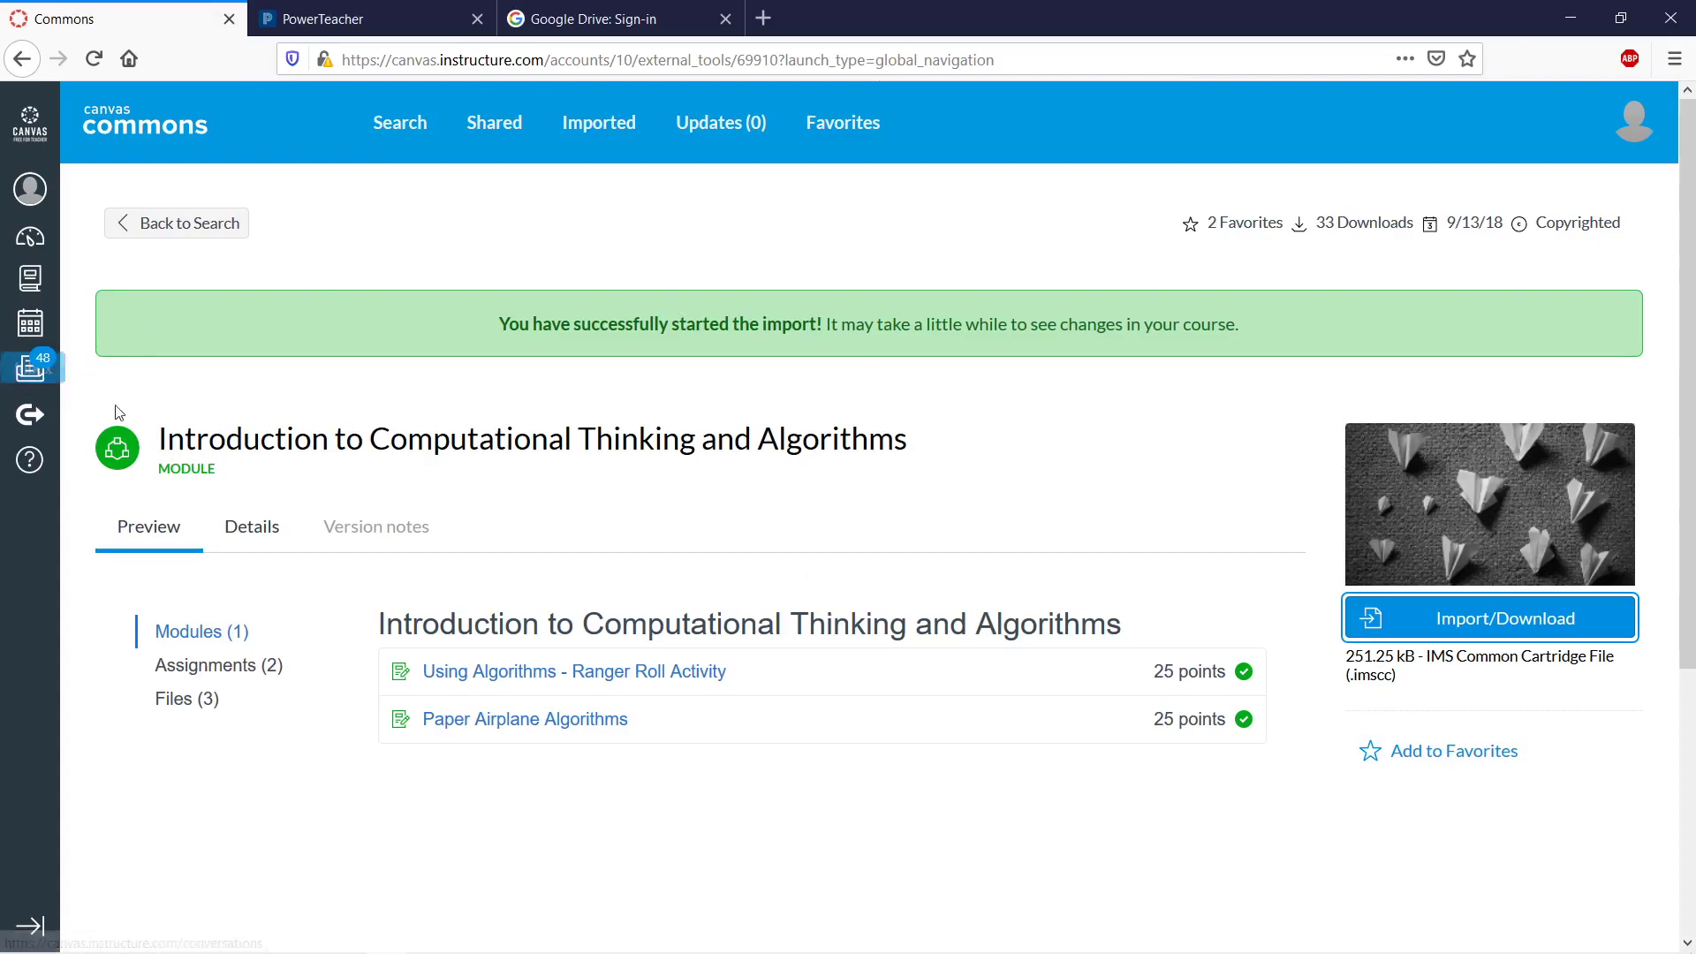
- Open the SandboxArchive course from the full course list and show its modules
click(30, 279)
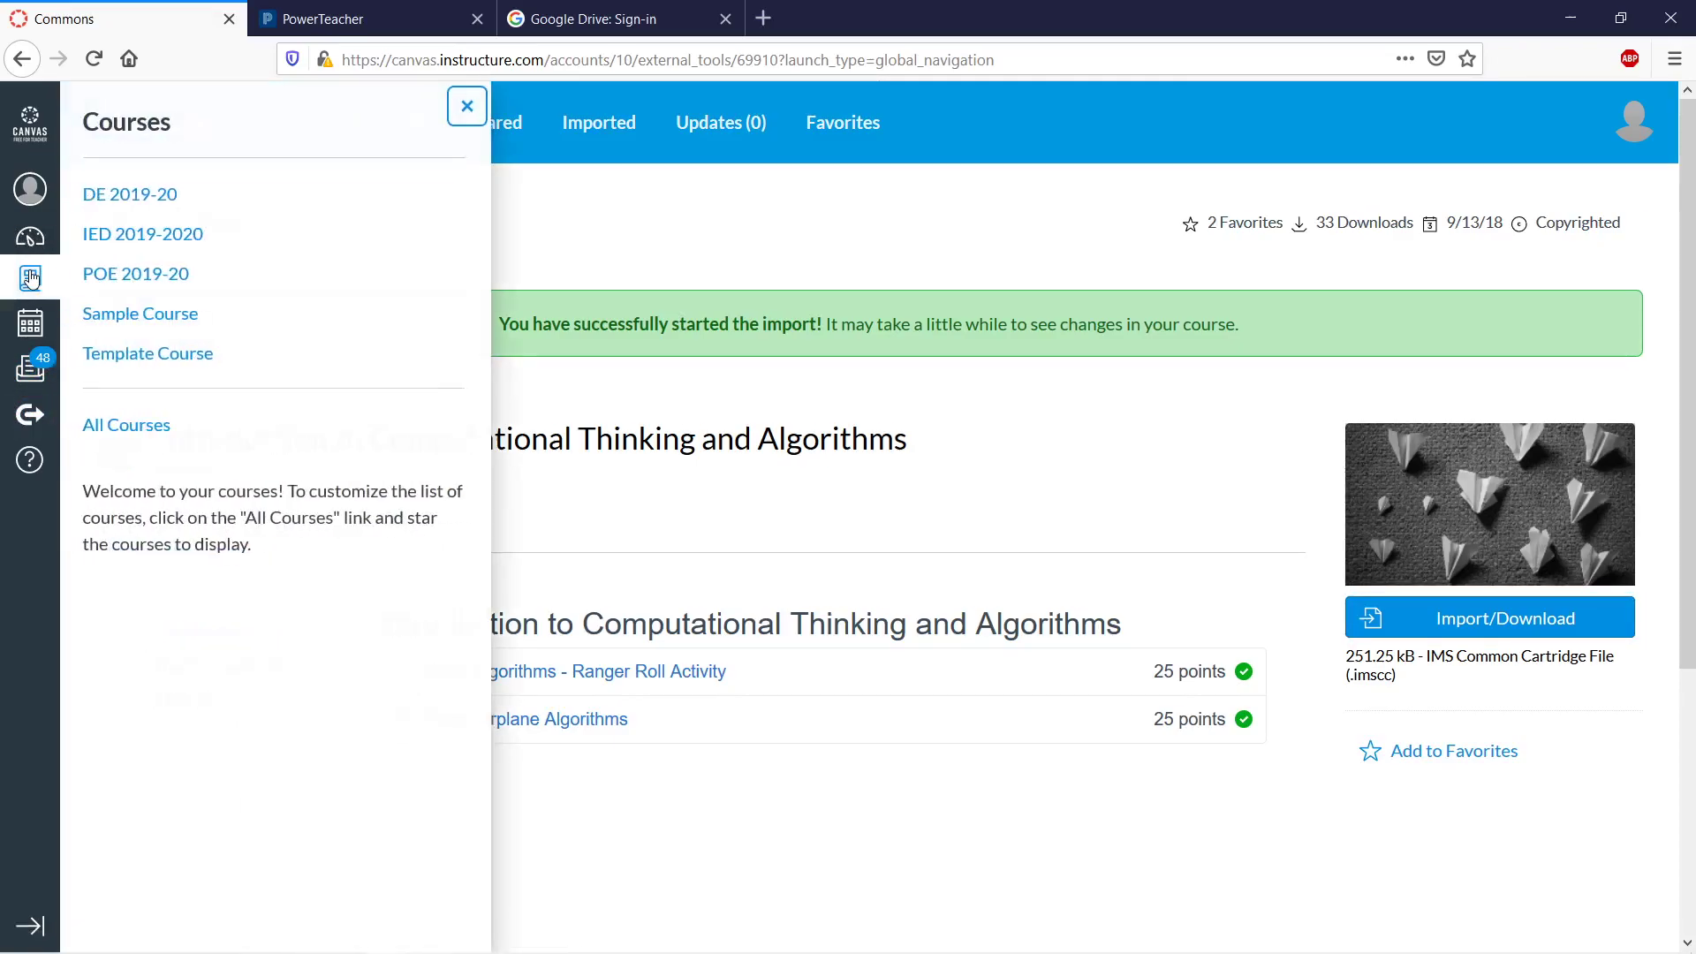
click(143, 423)
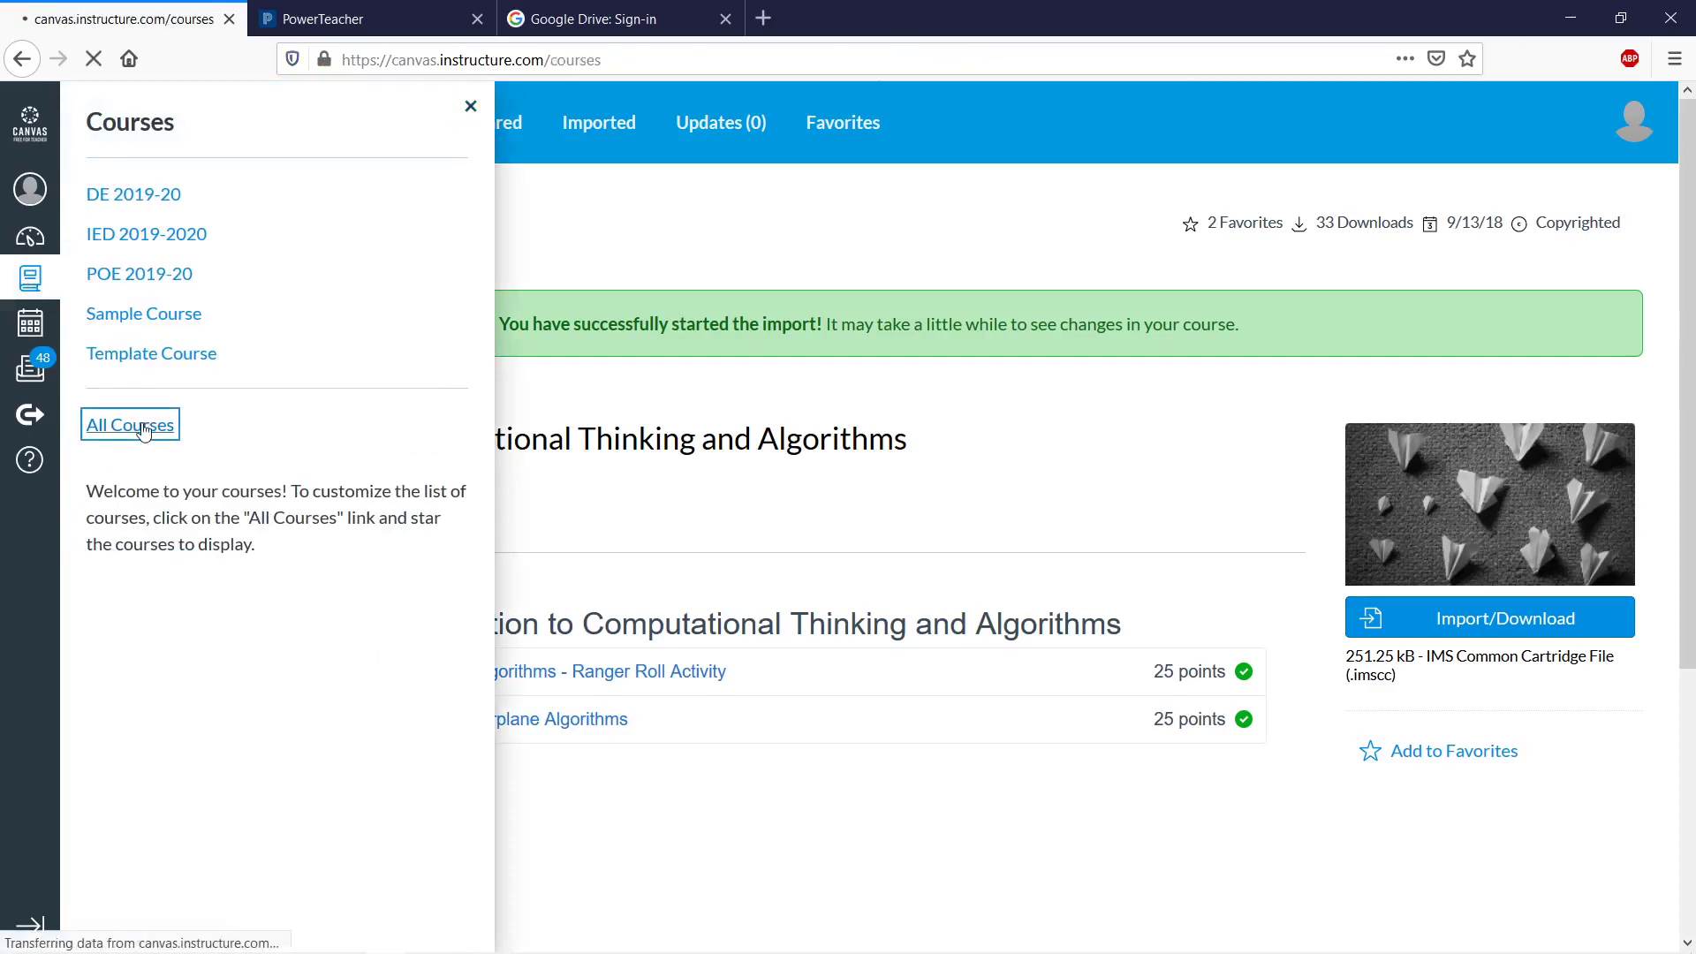
scroll(349, 751, down, 5)
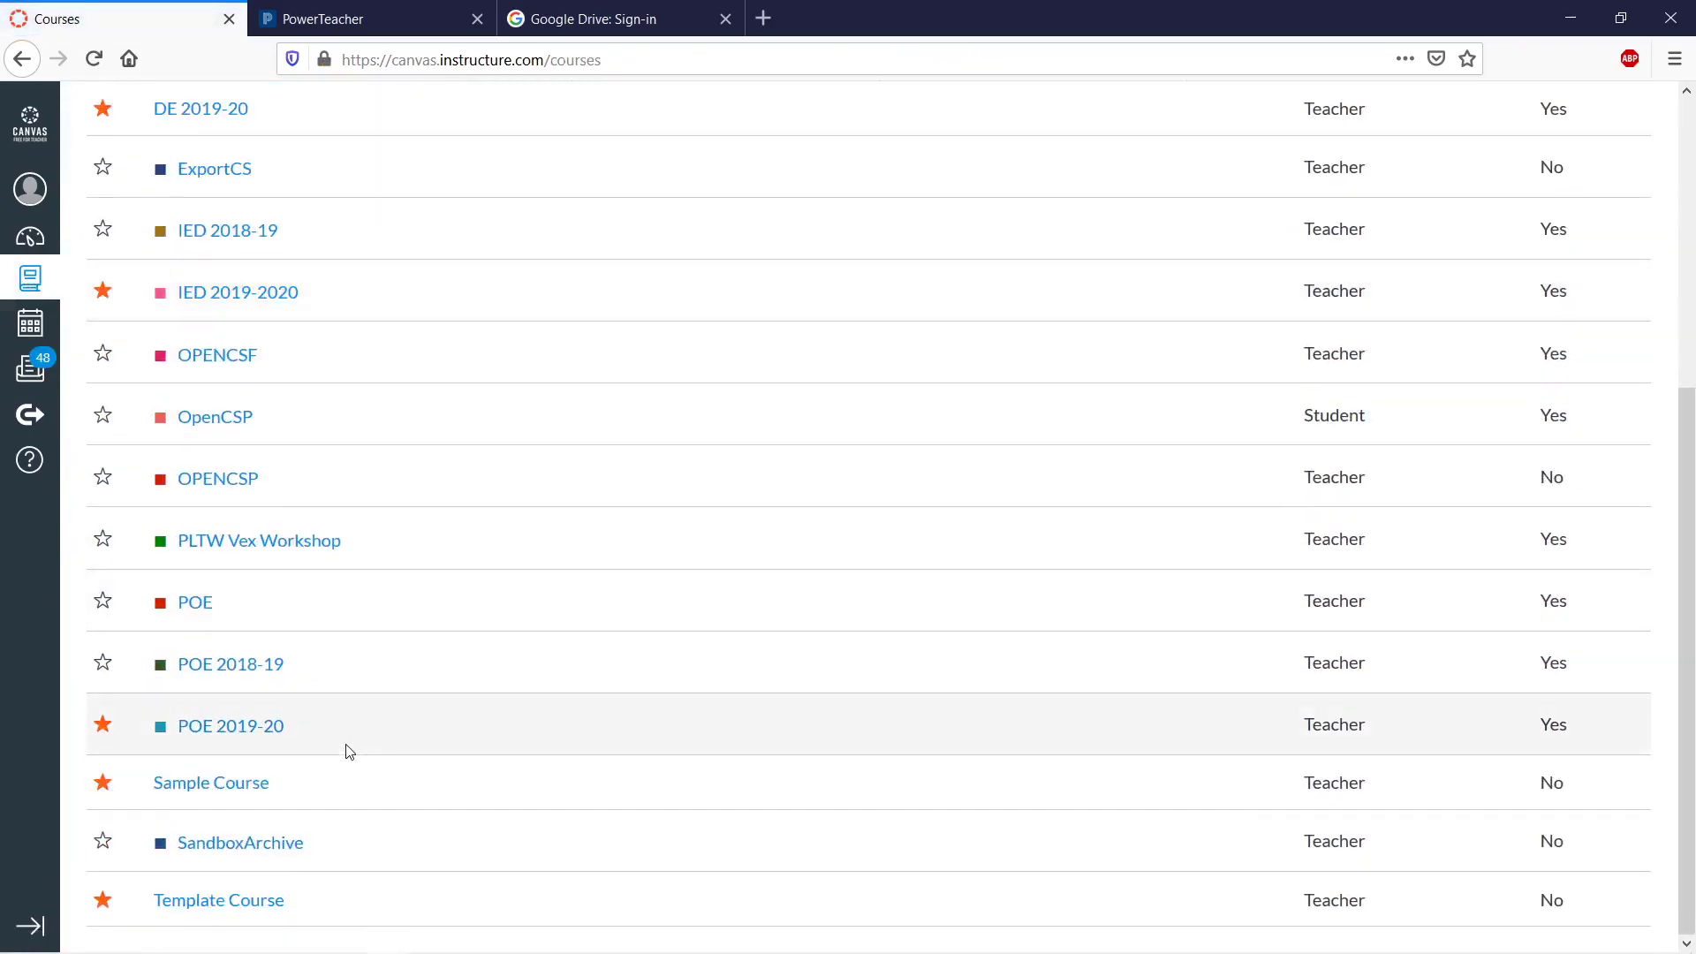
scroll(273, 871, up, 1)
scroll(256, 883, down, 1)
click(259, 855)
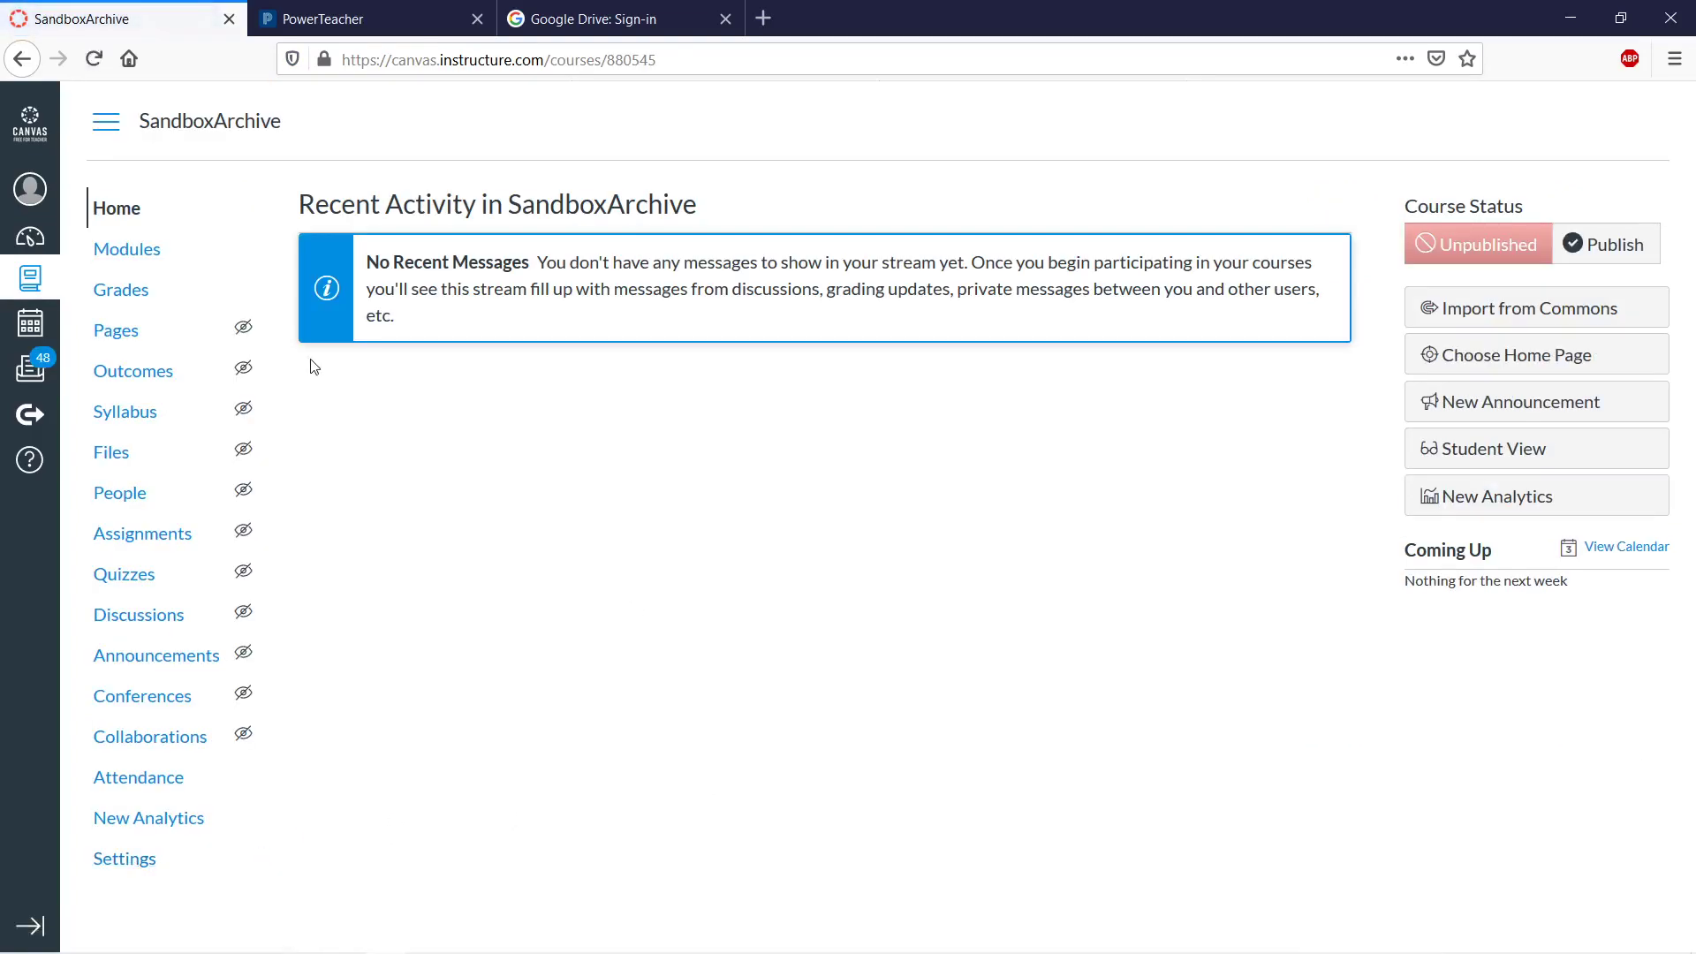
click(140, 253)
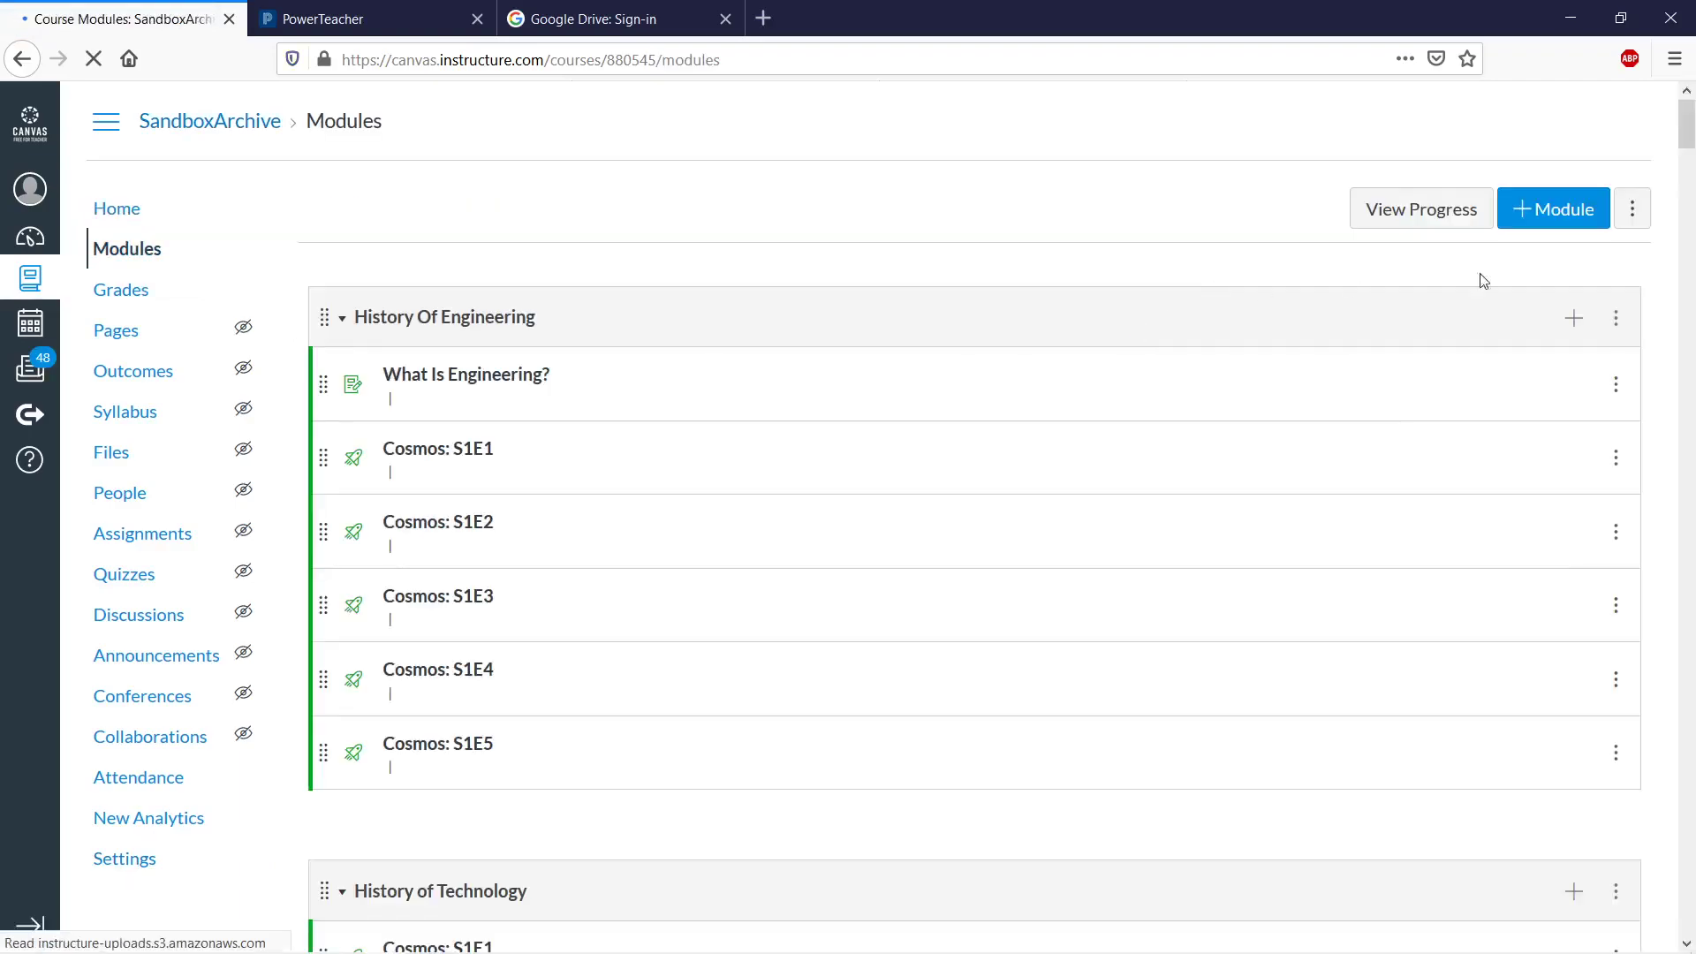
- Locate the imported Introduction to Computational Thinking and Algorithms module at the end of the SandboxArchive modules
drag(1688, 128, 1682, 934)
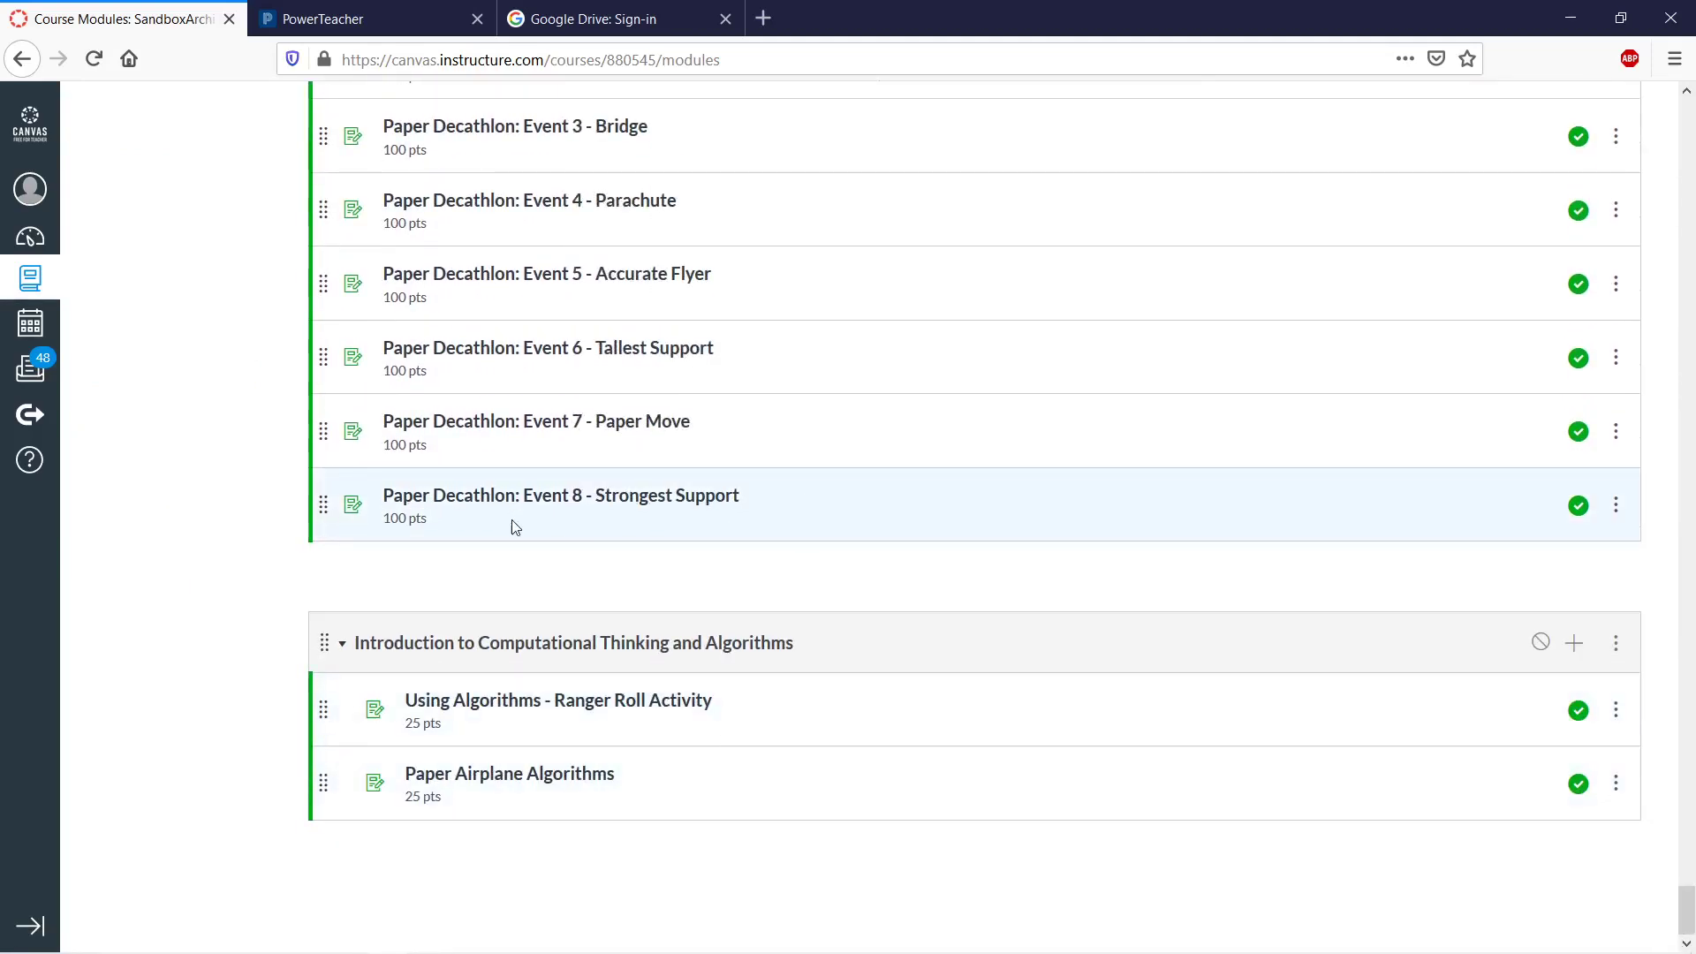
scroll(333, 547, up, 2)
scroll(803, 288, up, 6)
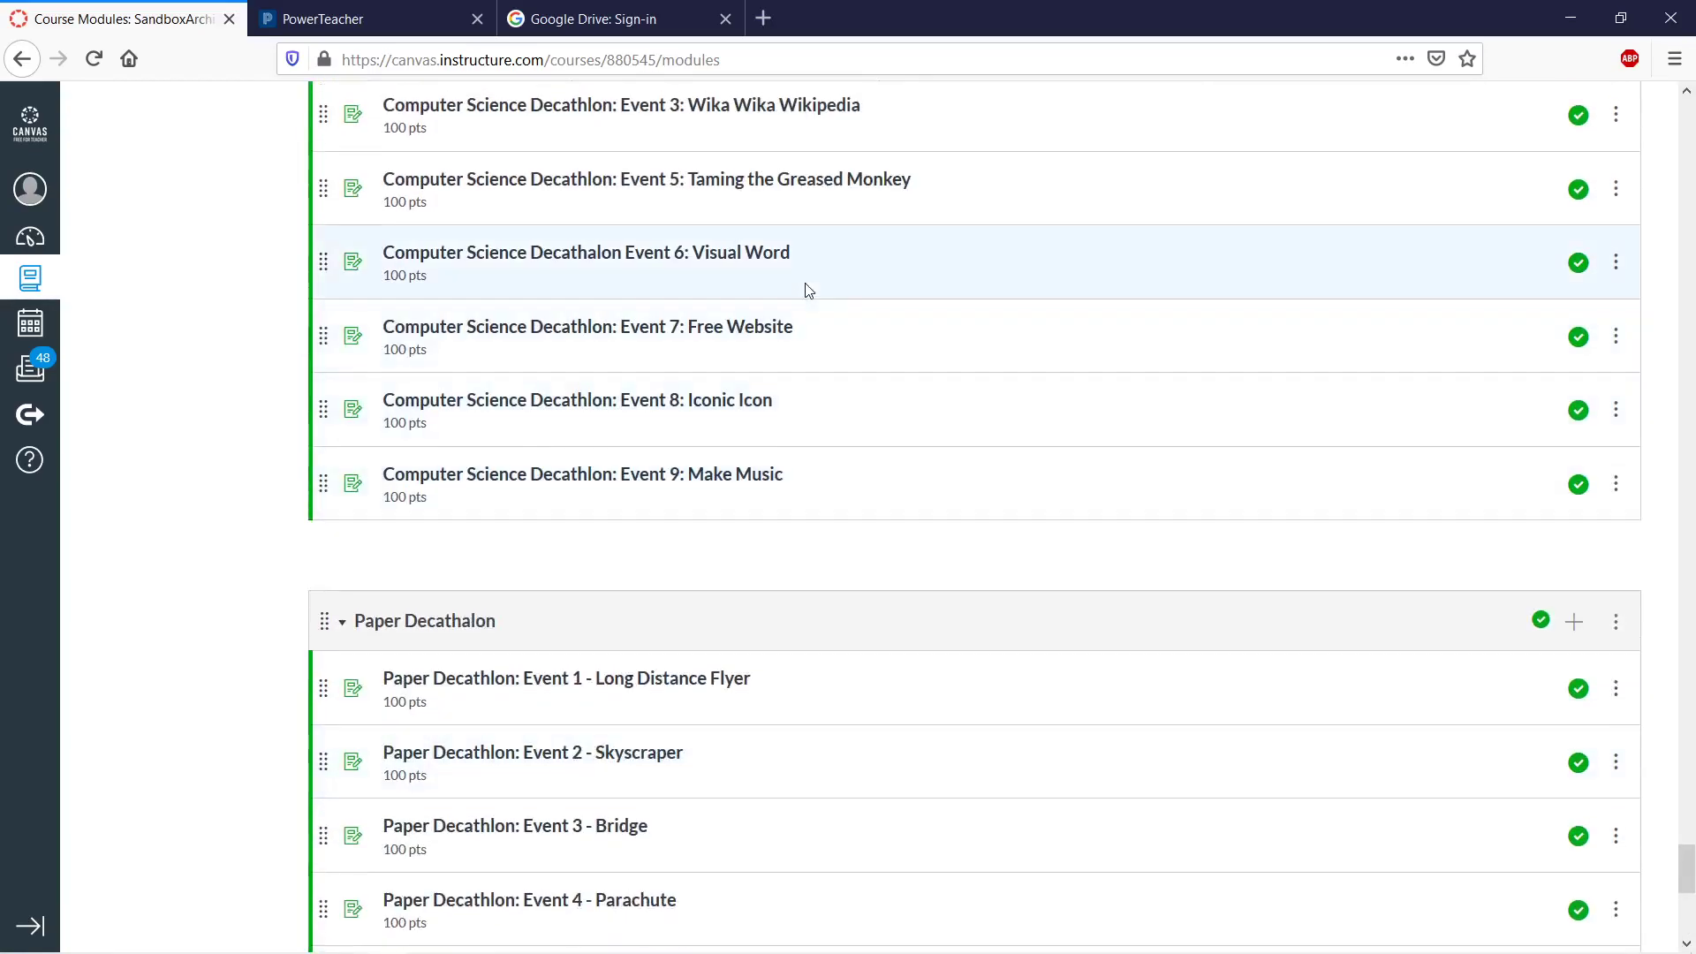
drag(1686, 870, 1686, 912)
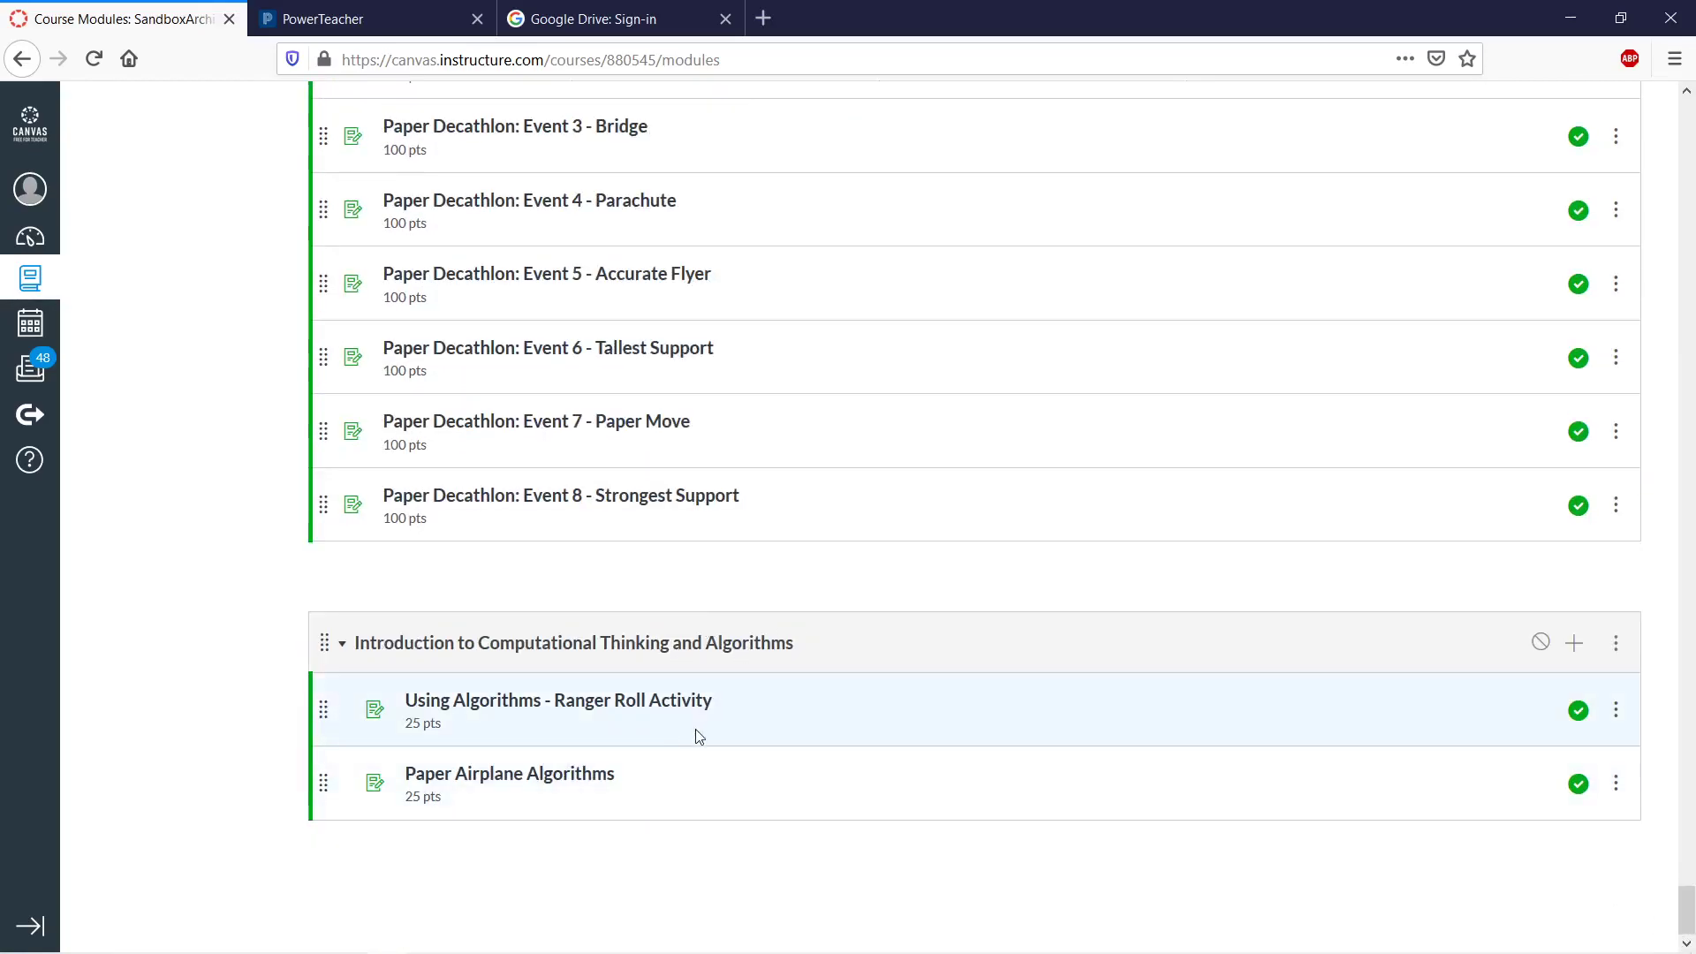
- Review the Using Algorithms - Ranger Roll Activity assignment down to its rubric area and return to the modules page
click(579, 704)
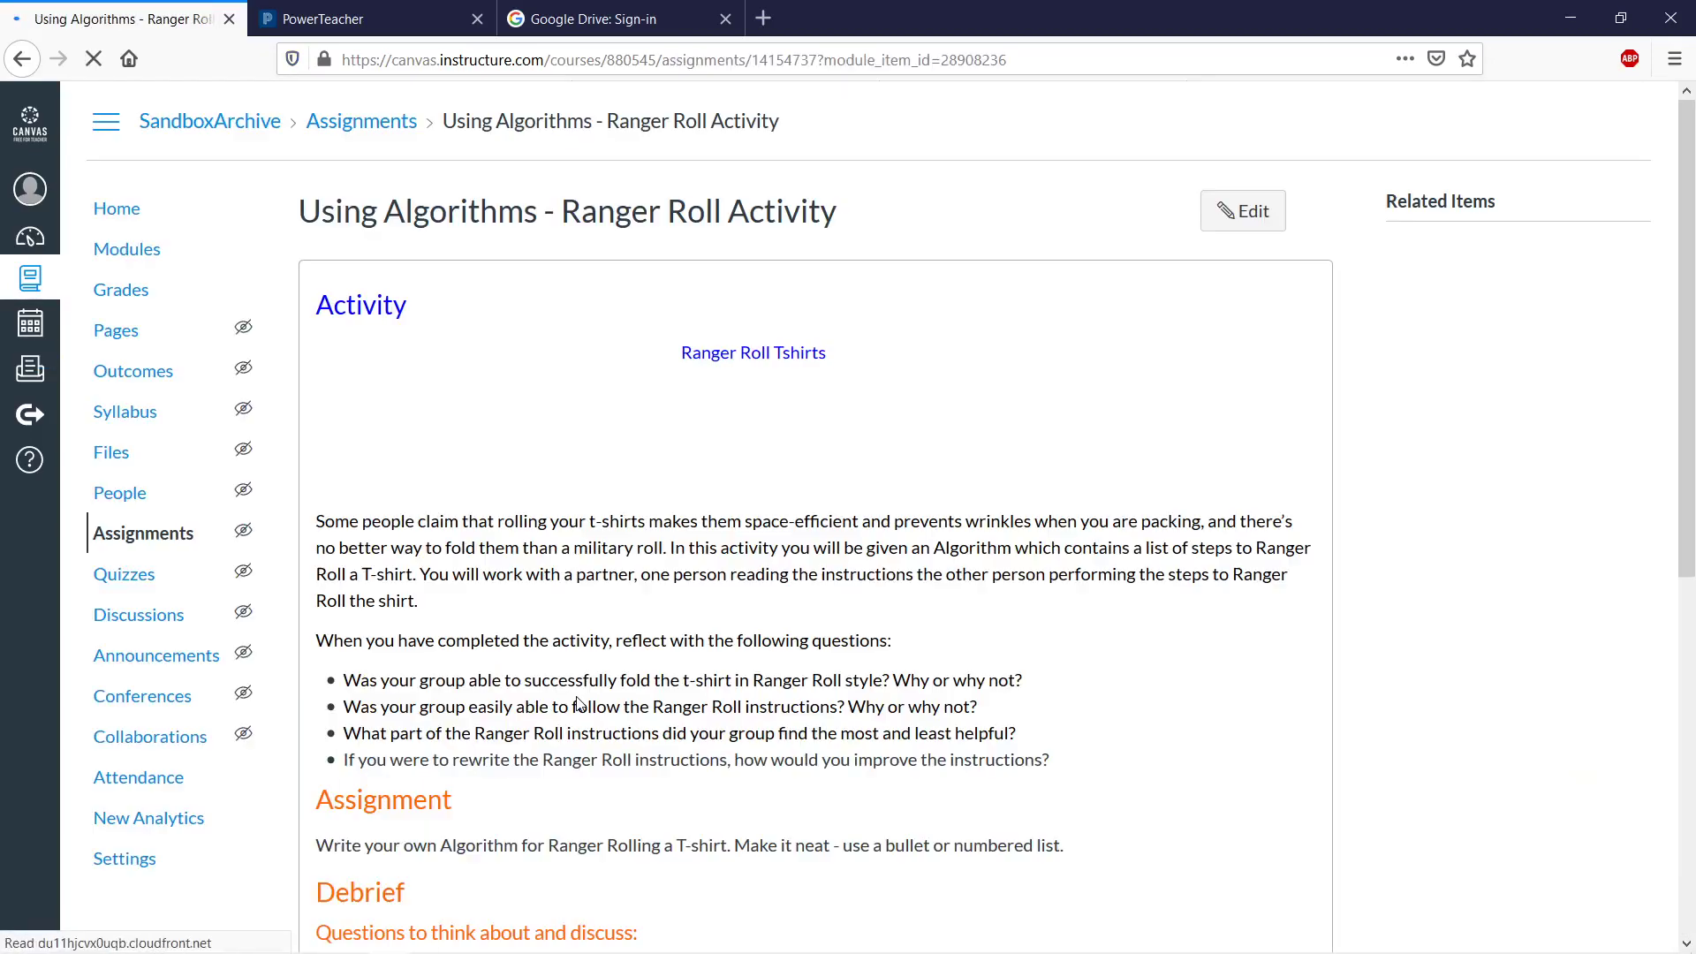
scroll(766, 689, down, 5)
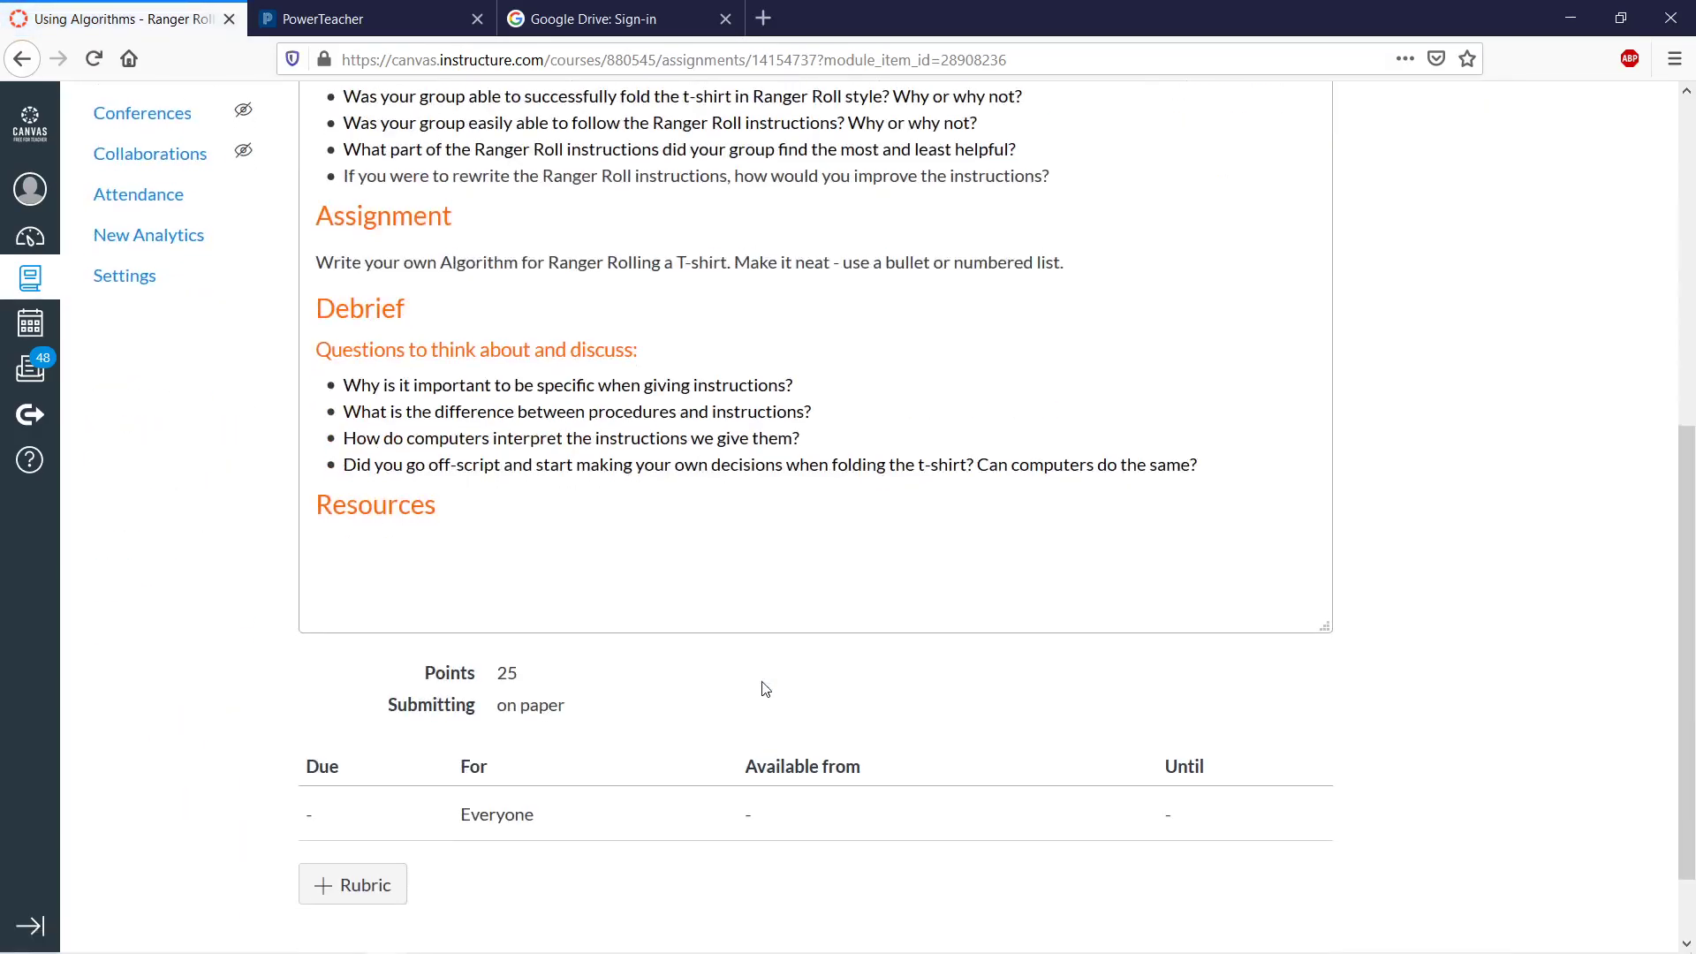
click(20, 64)
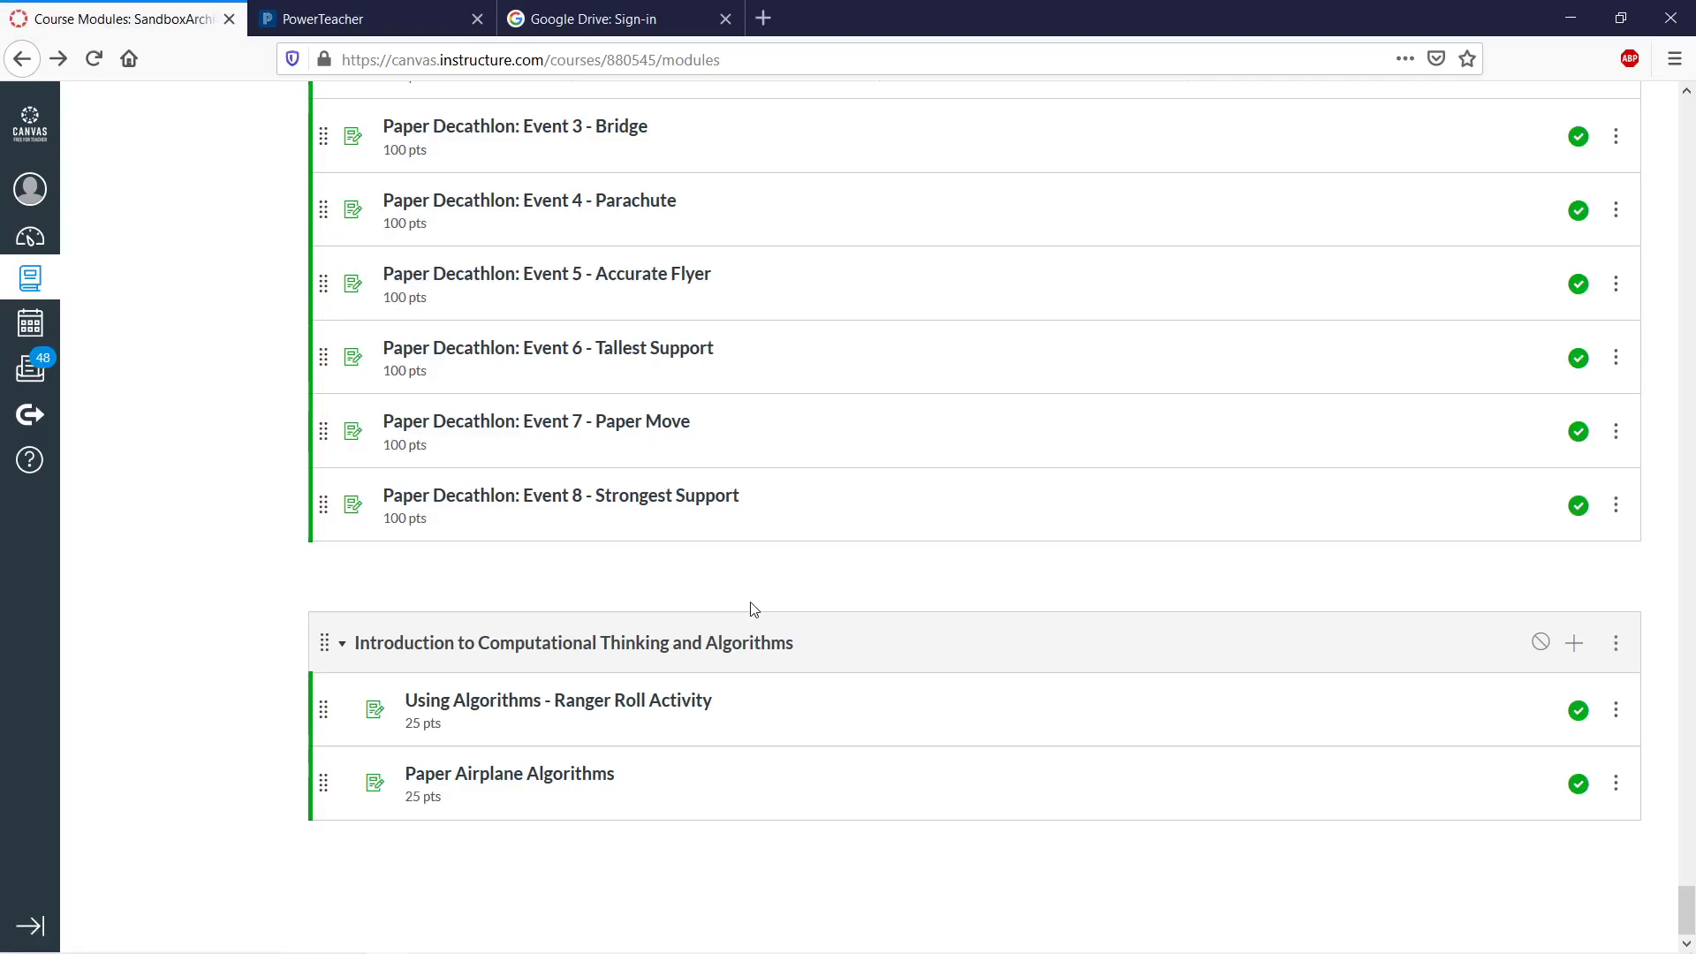
- Check the options of the History Of Engineering module and its first item, and open the module's Share to Commons page
scroll(962, 526, up, 20)
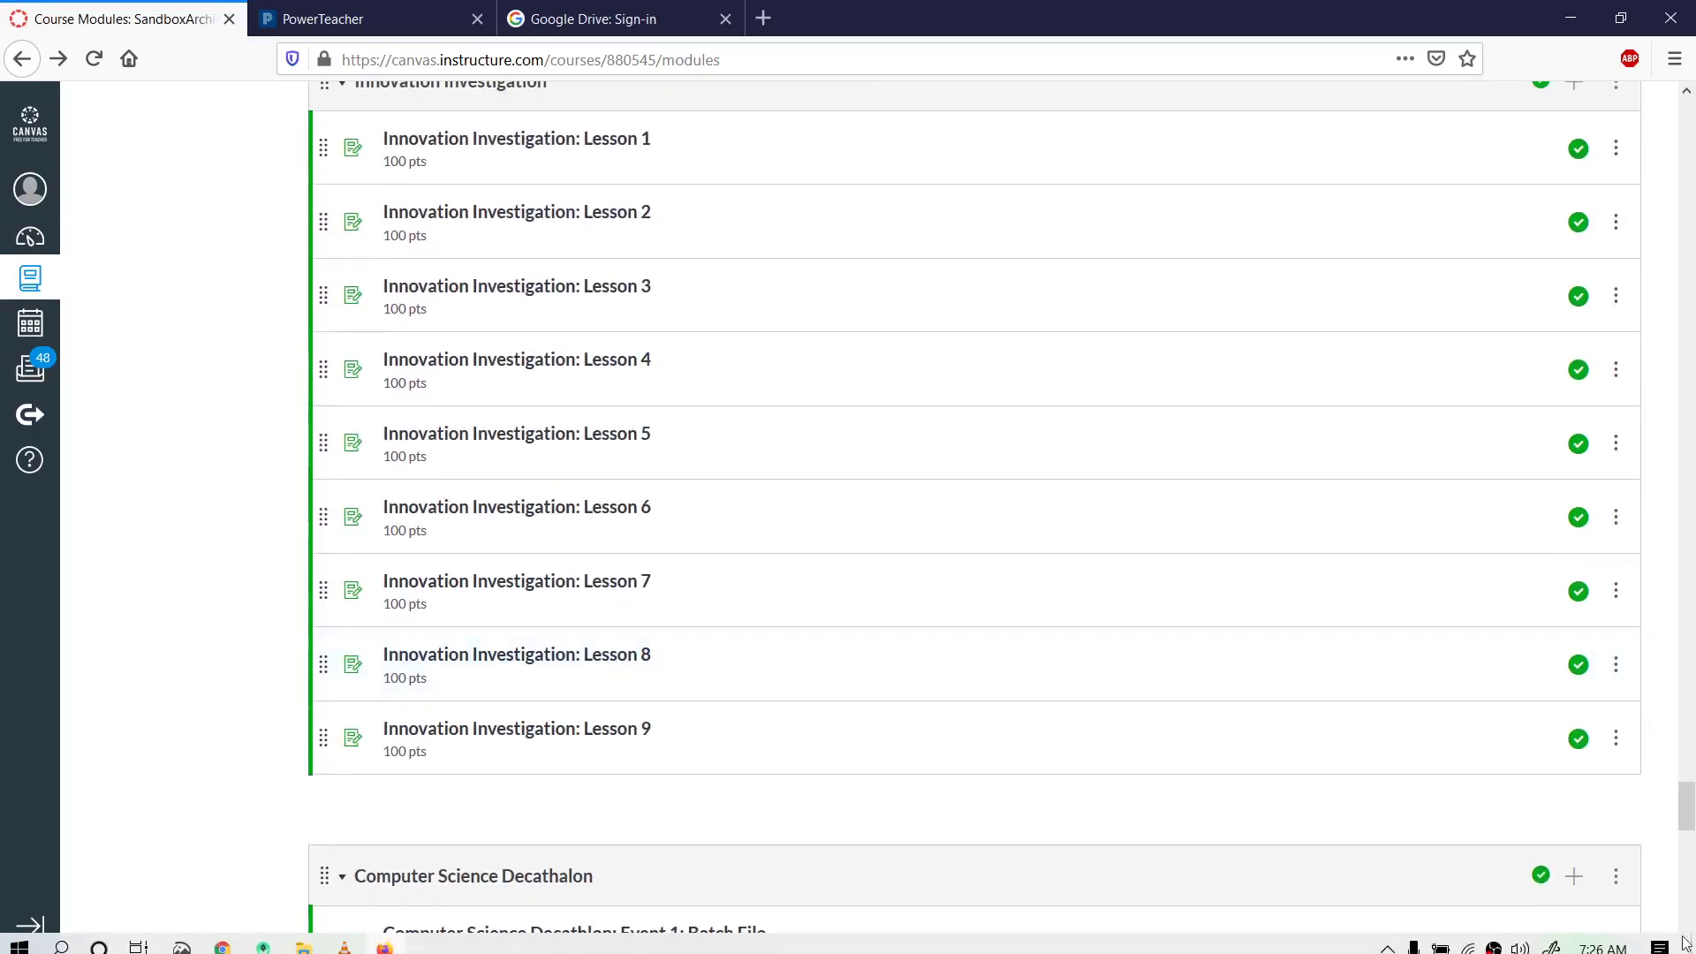
scroll(972, 530, up, 20)
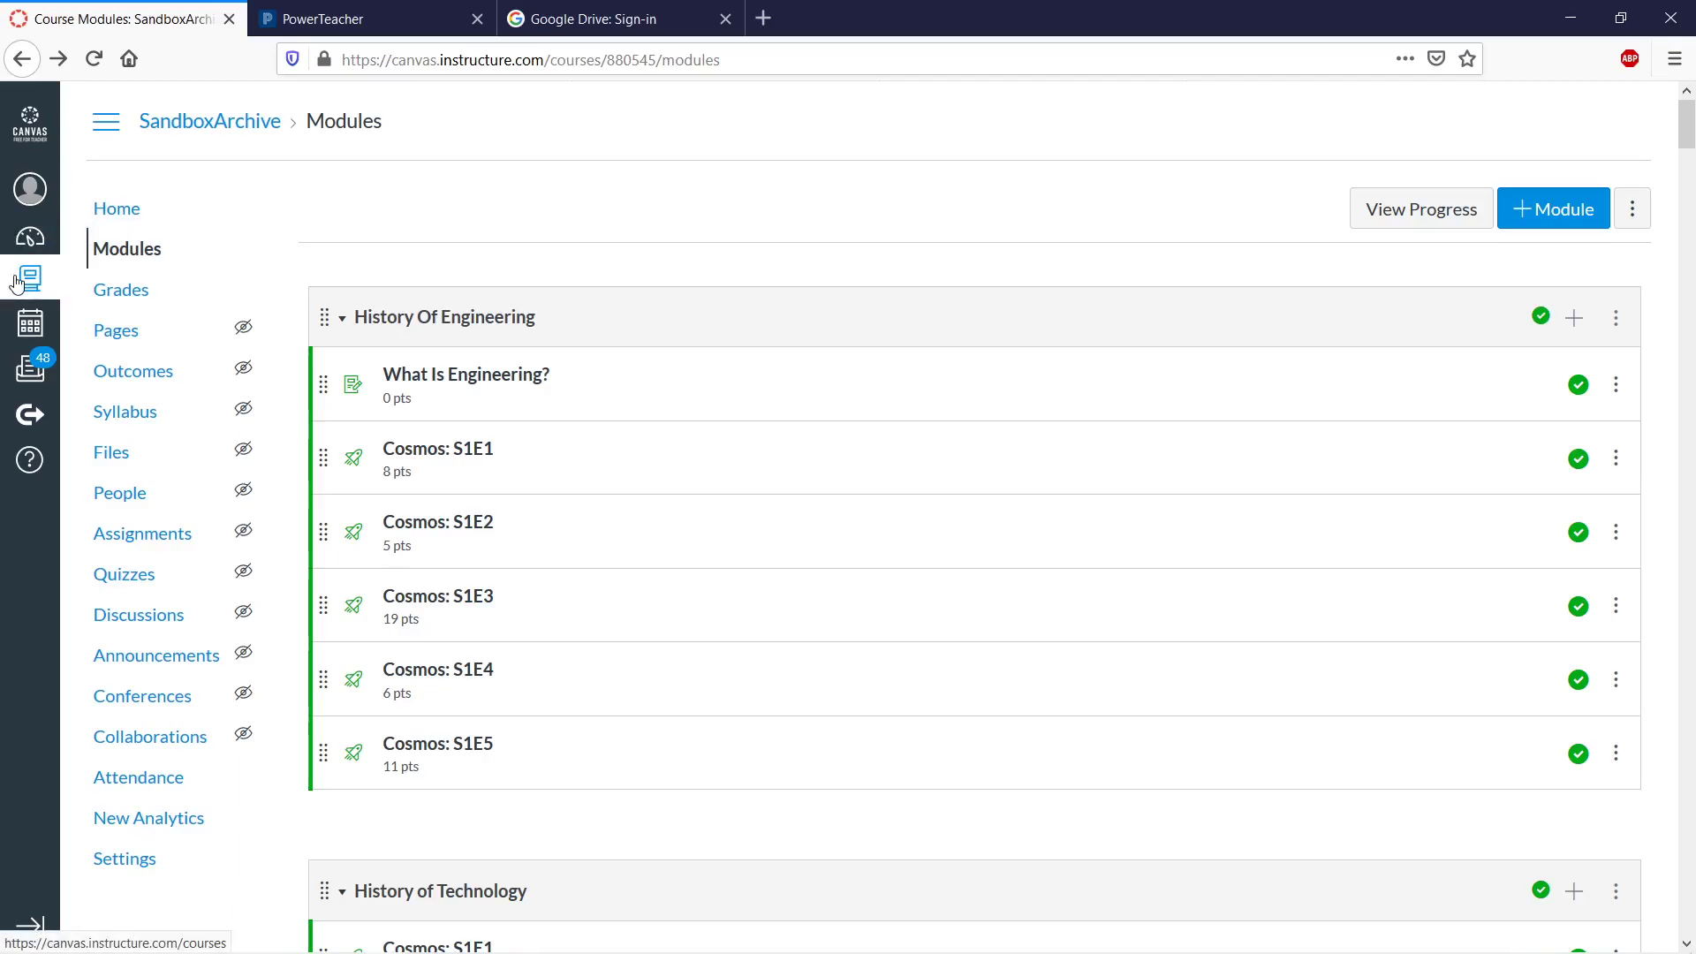
click(1616, 323)
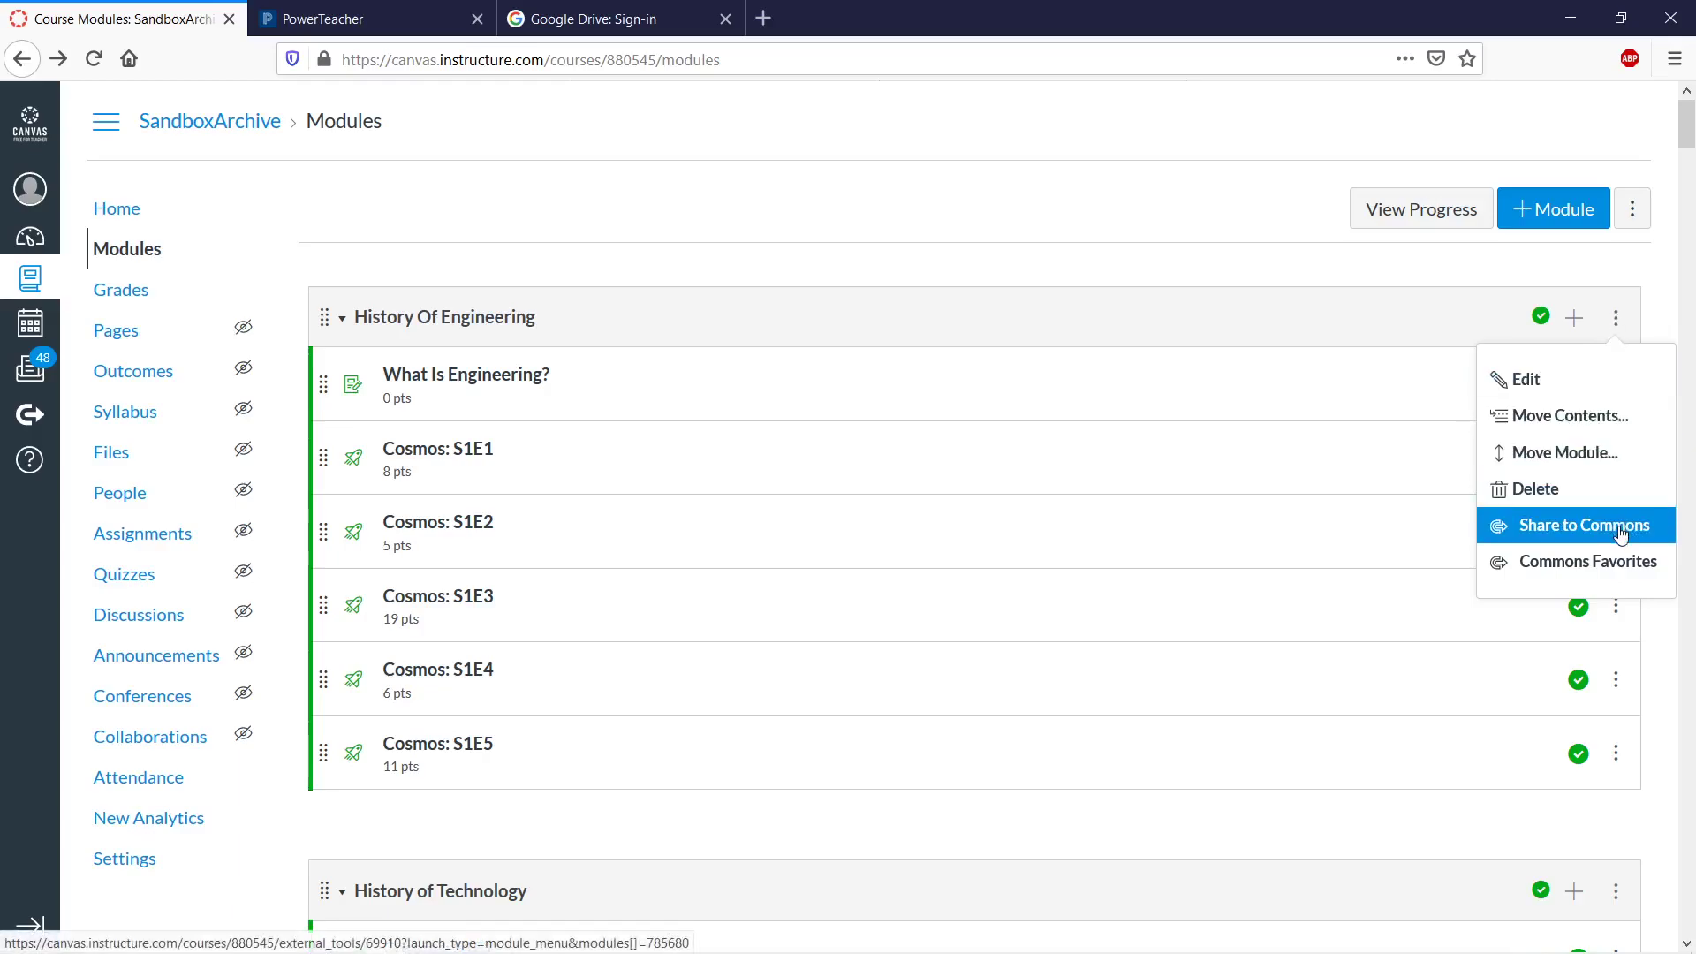
click(1227, 242)
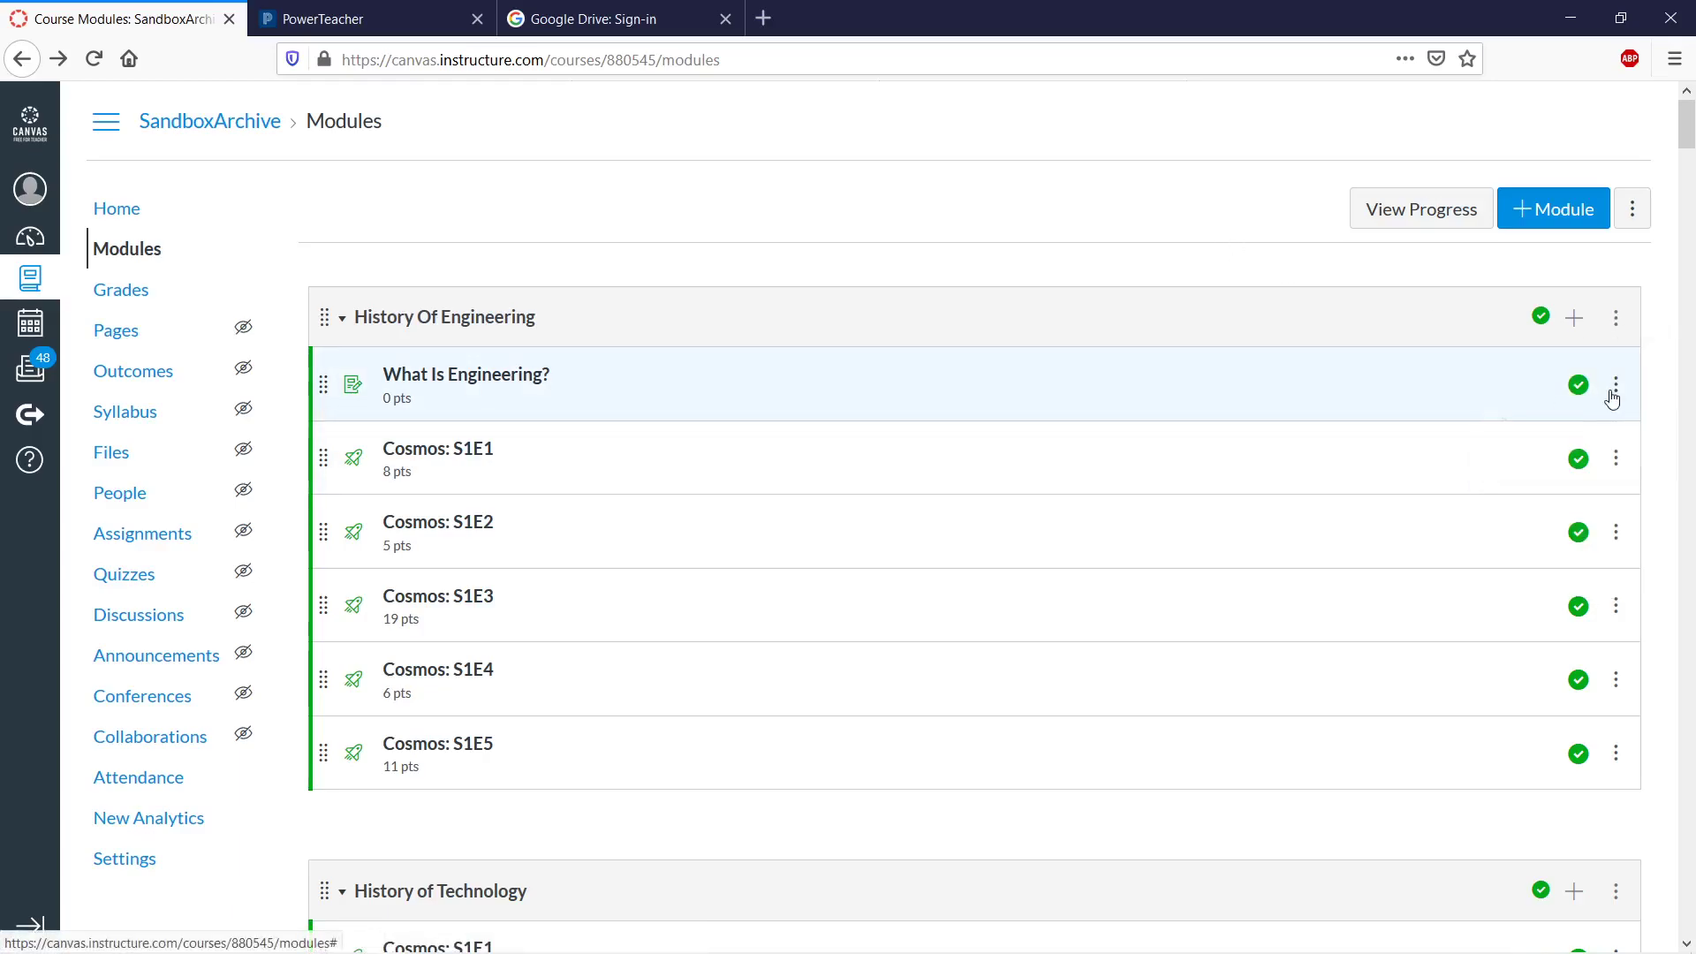
click(1614, 387)
click(1128, 226)
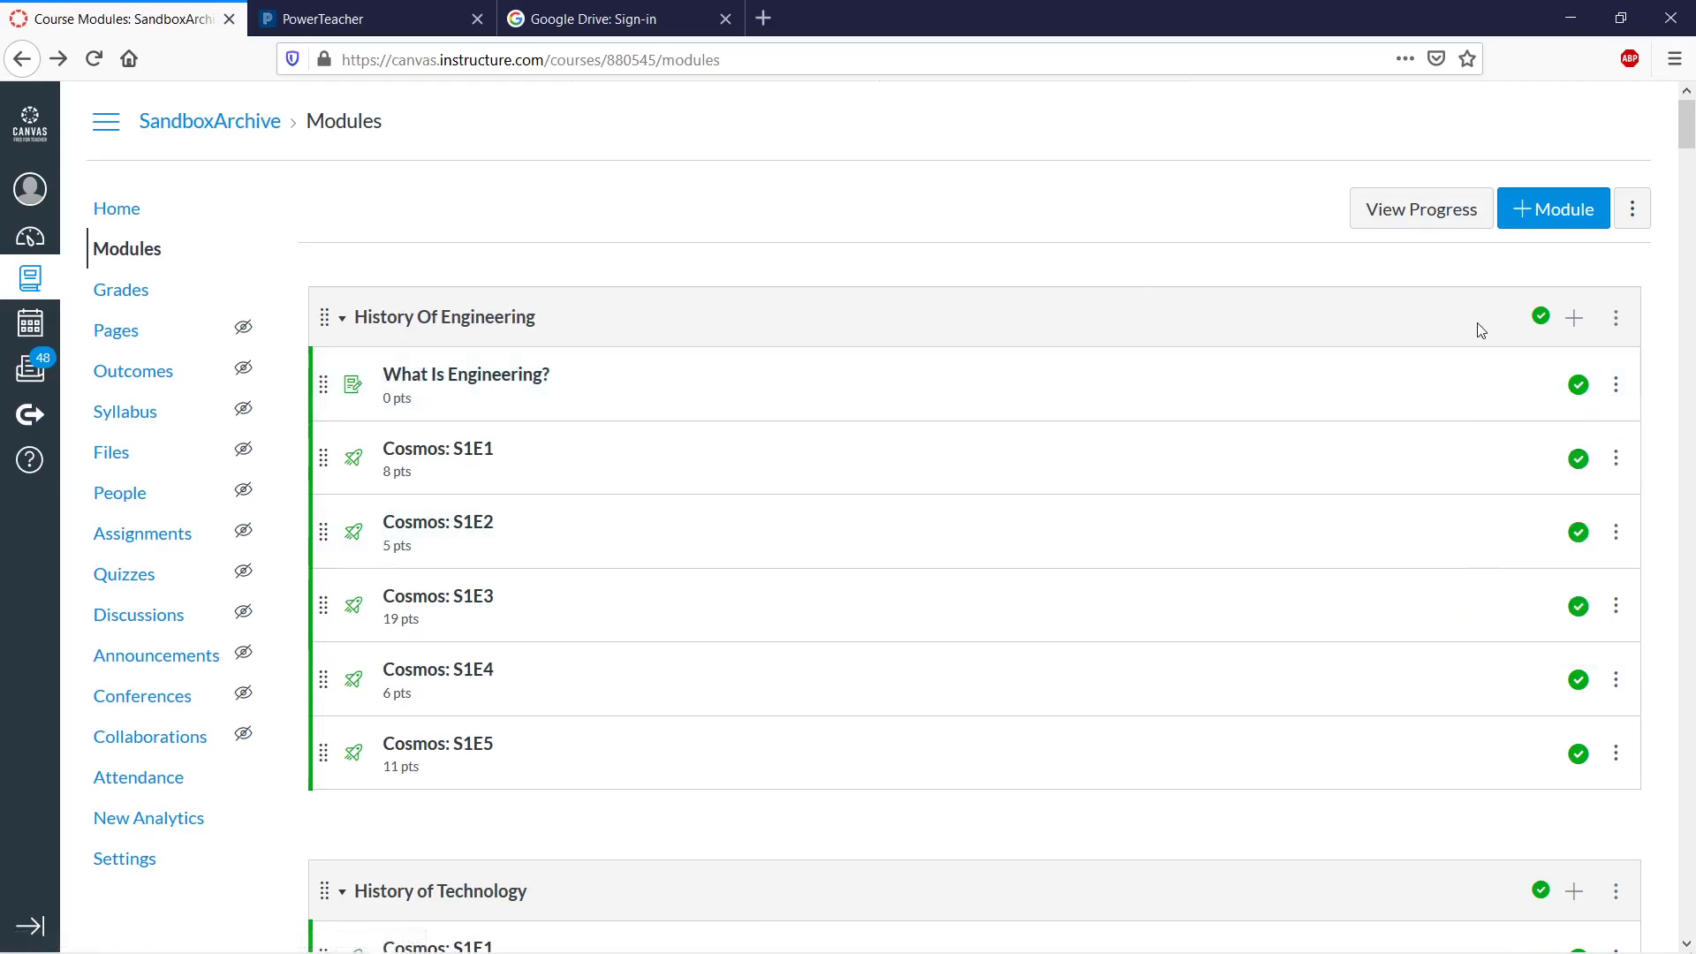
click(1616, 319)
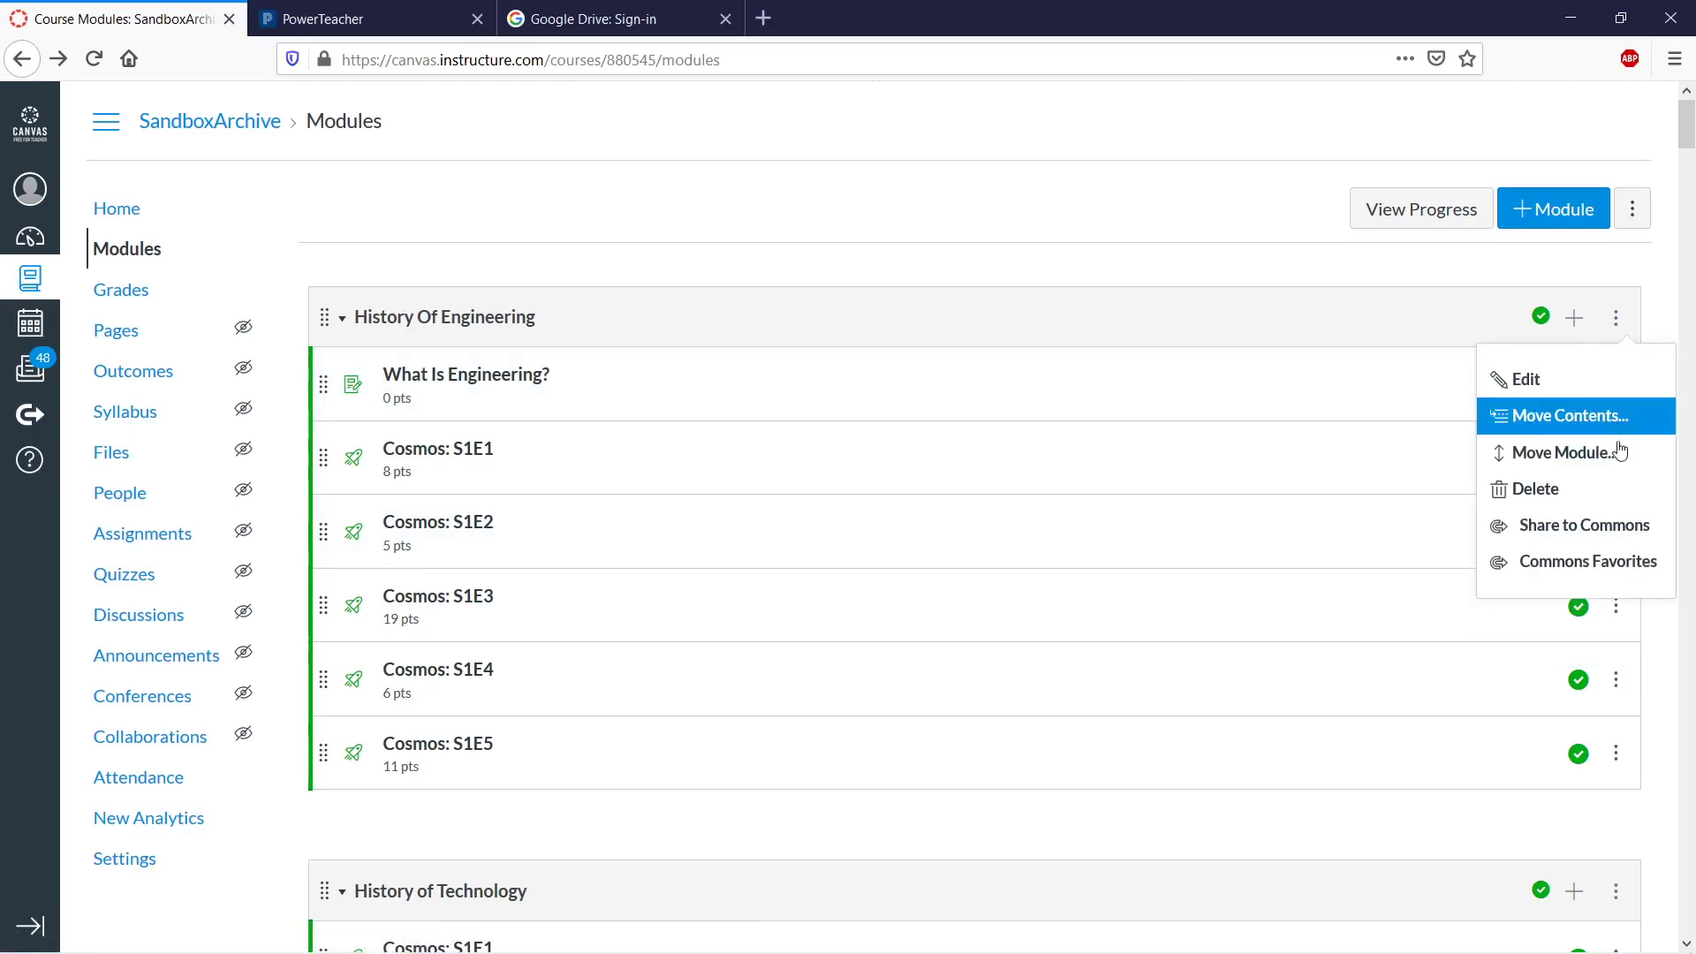
click(1626, 524)
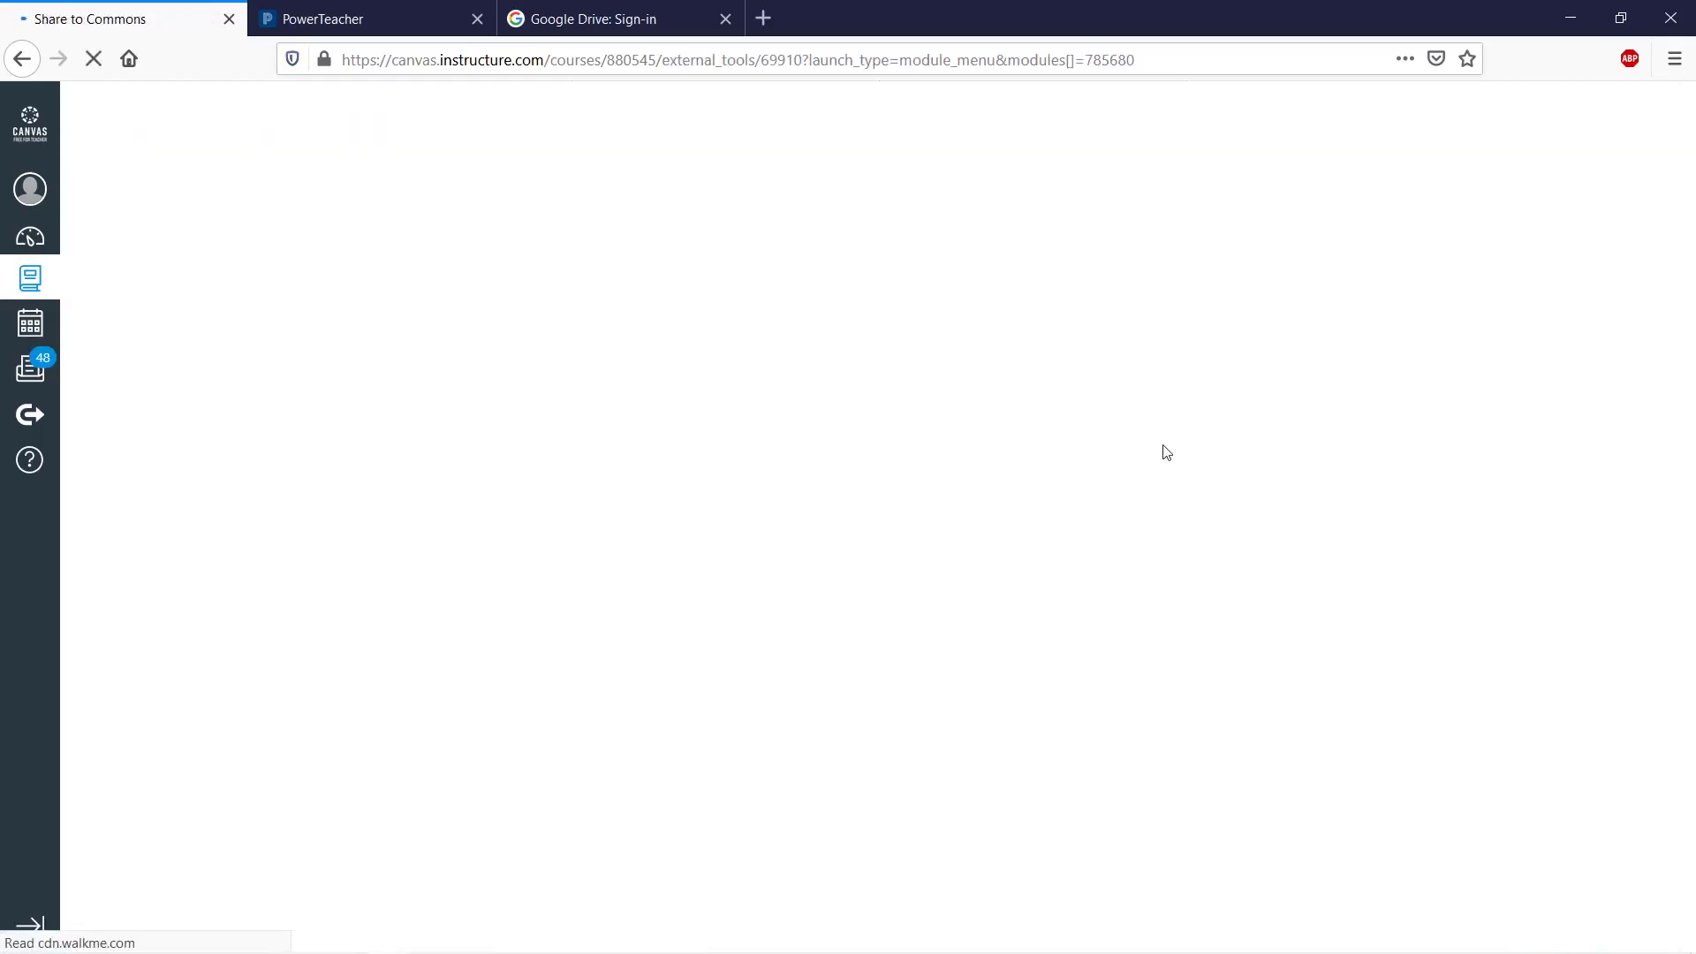
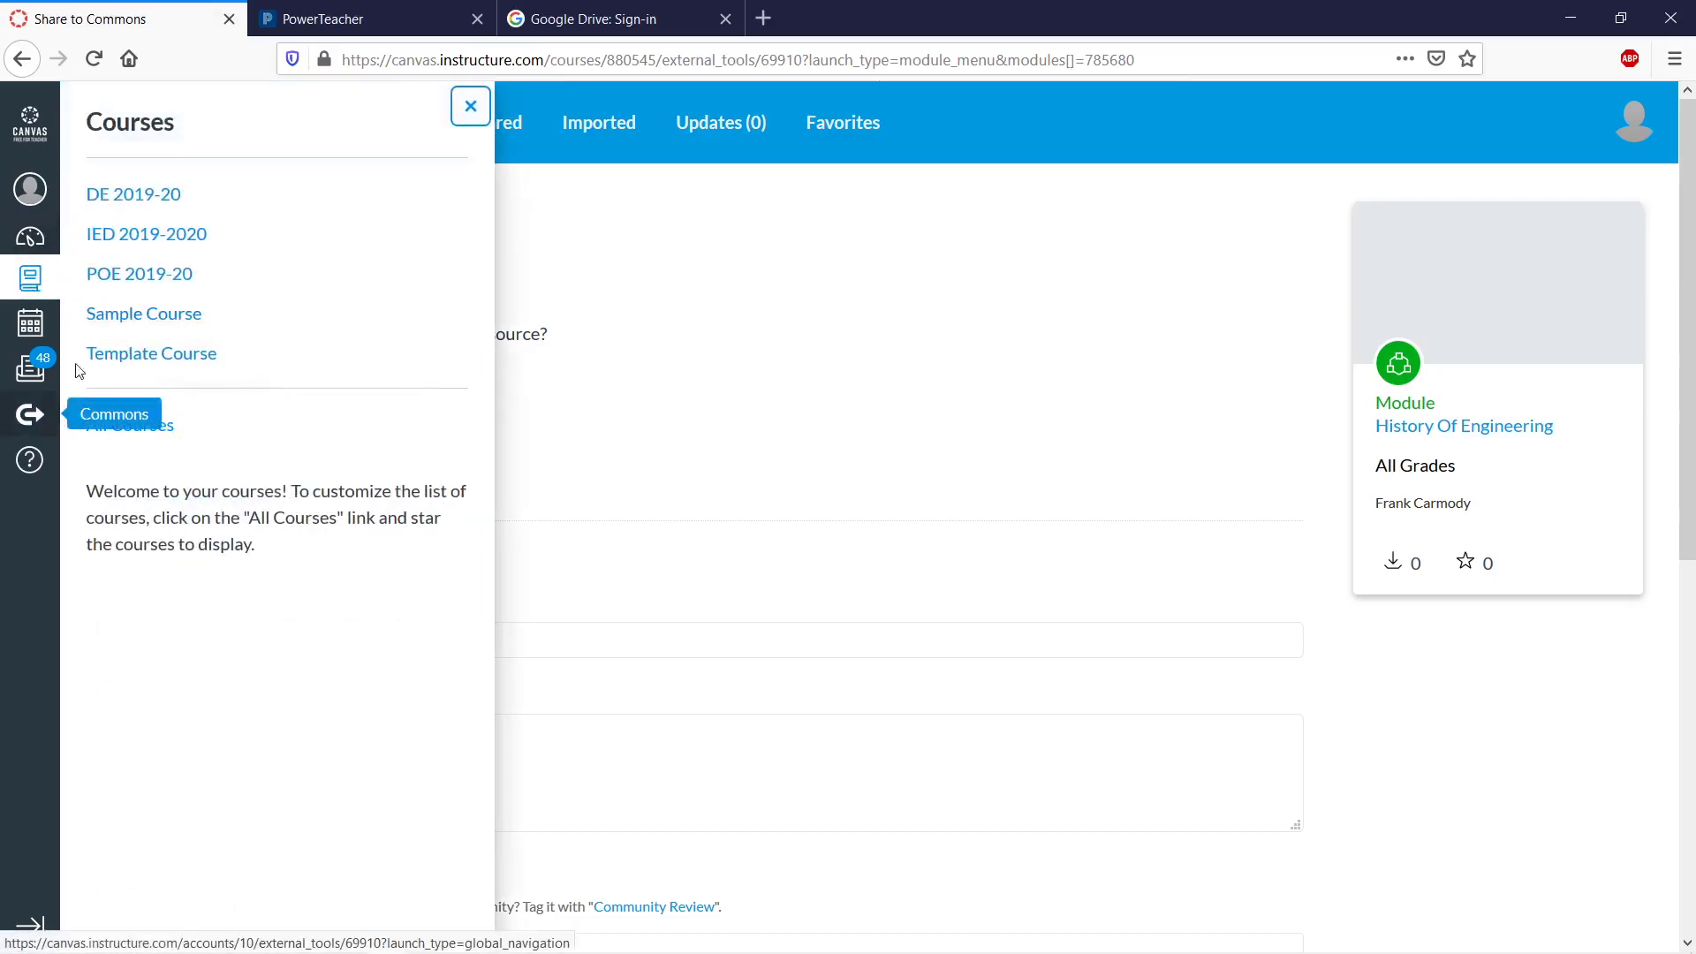
- Open the Template Course and look through the items in its Academic/ Professional Portfolio module
click(140, 352)
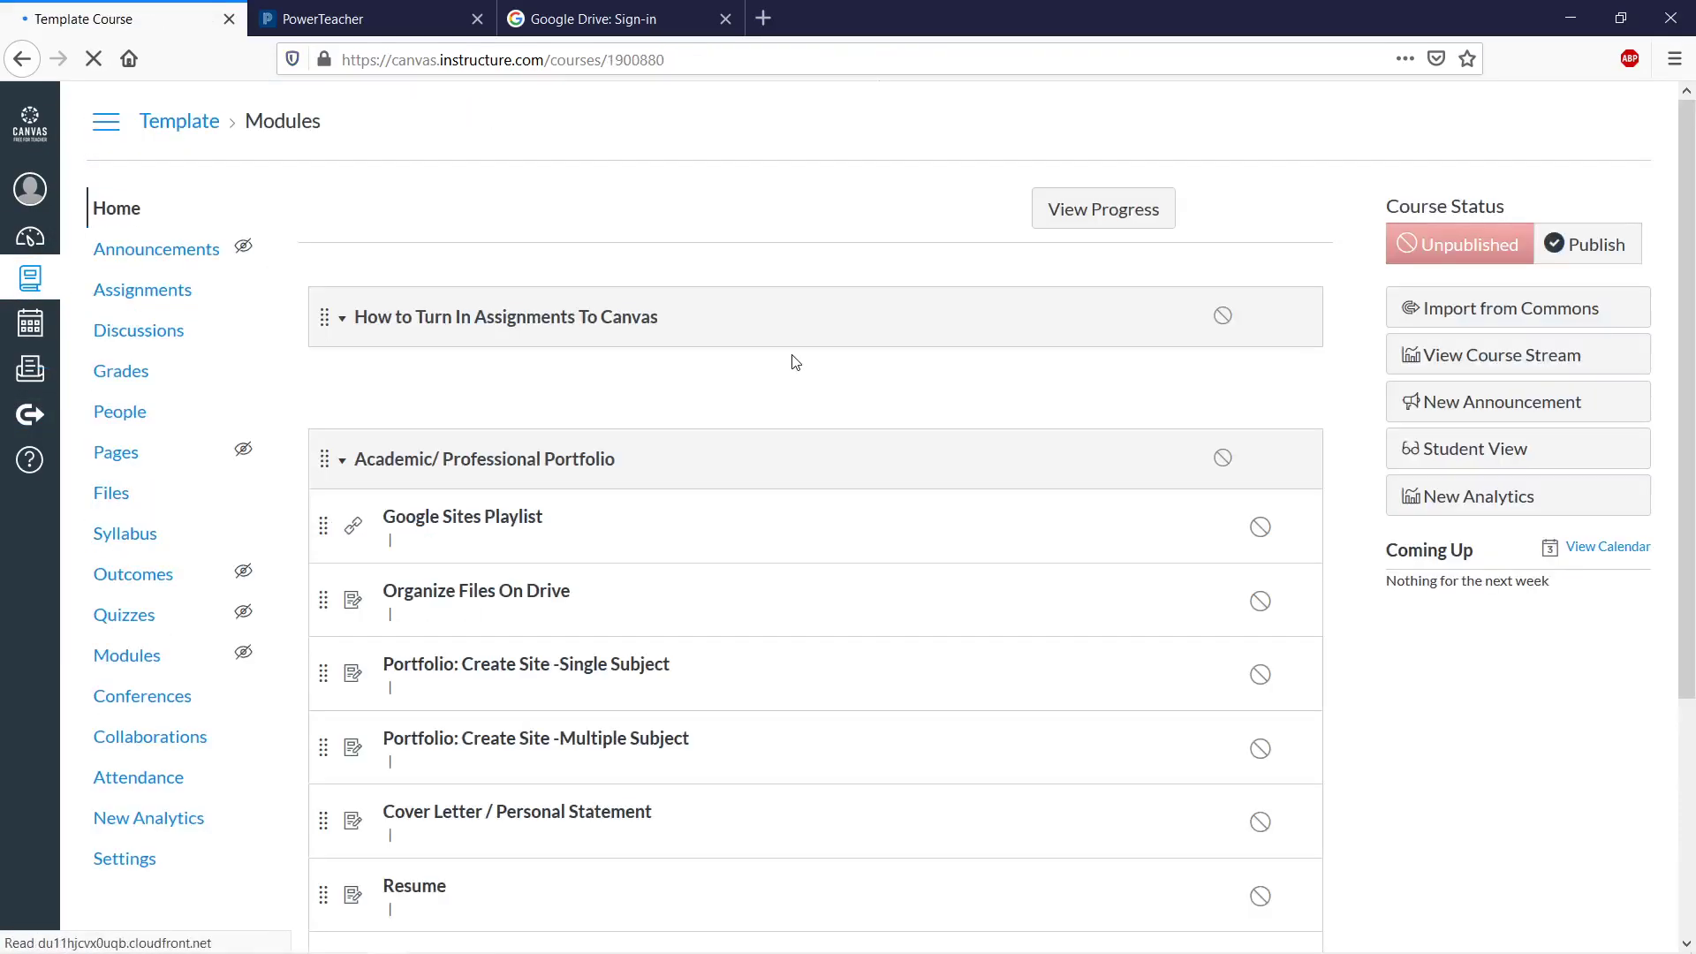
scroll(794, 359, down, 3)
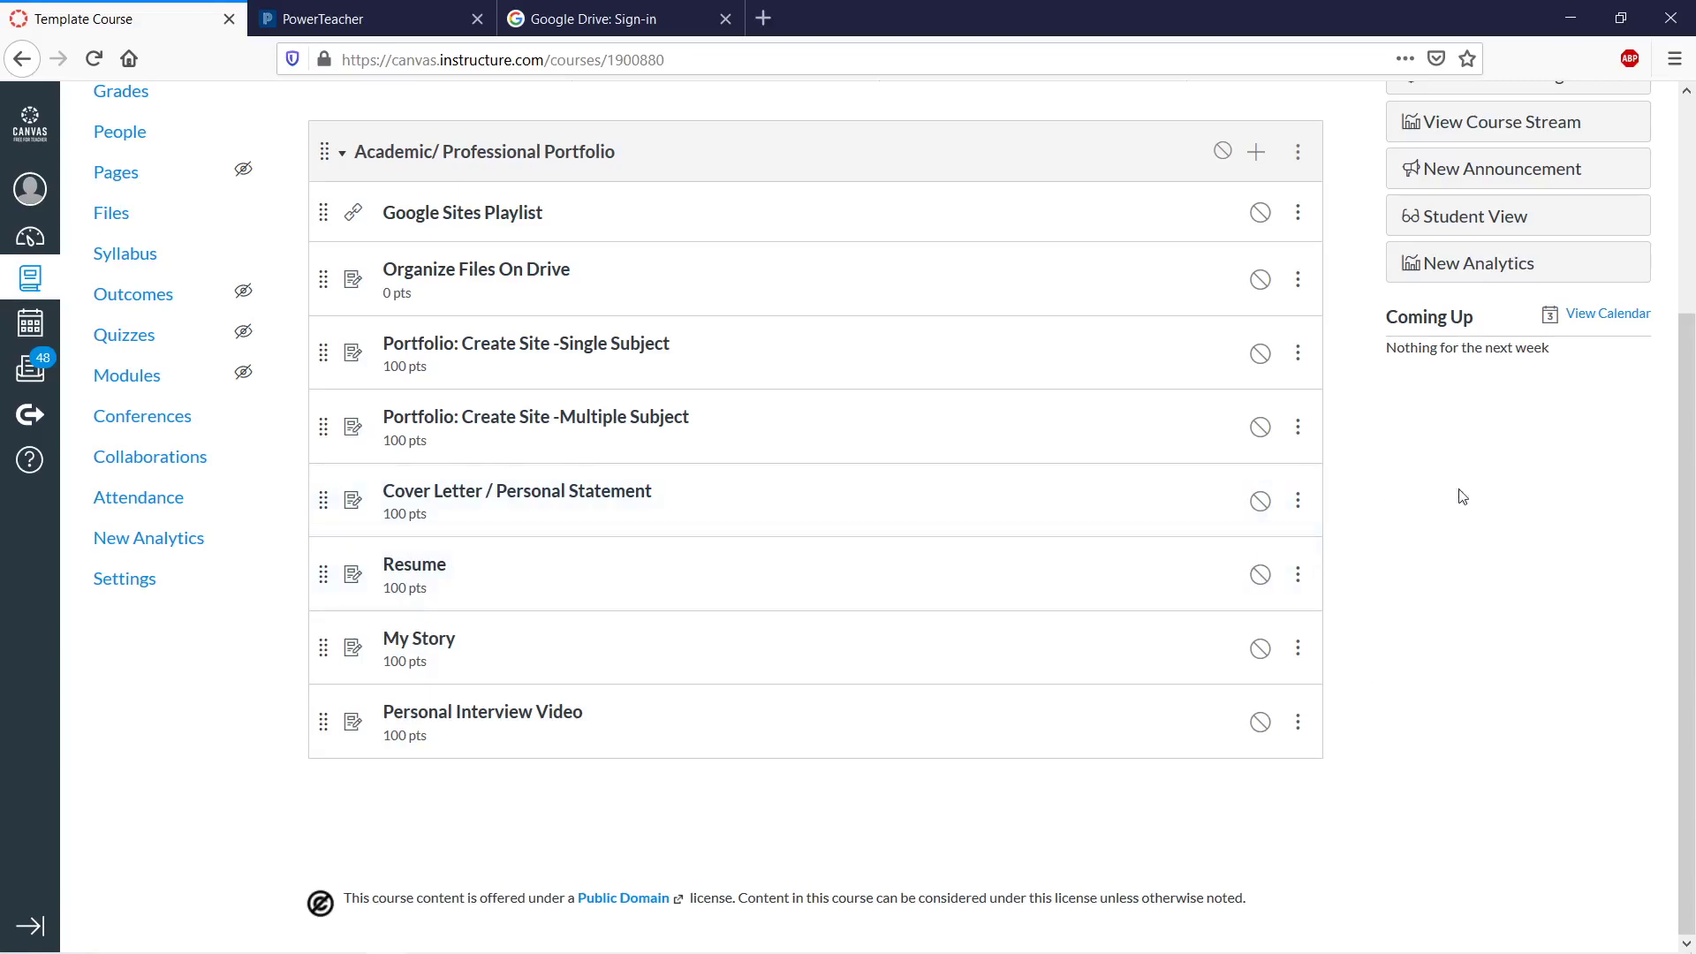
scroll(1517, 615, up, 2)
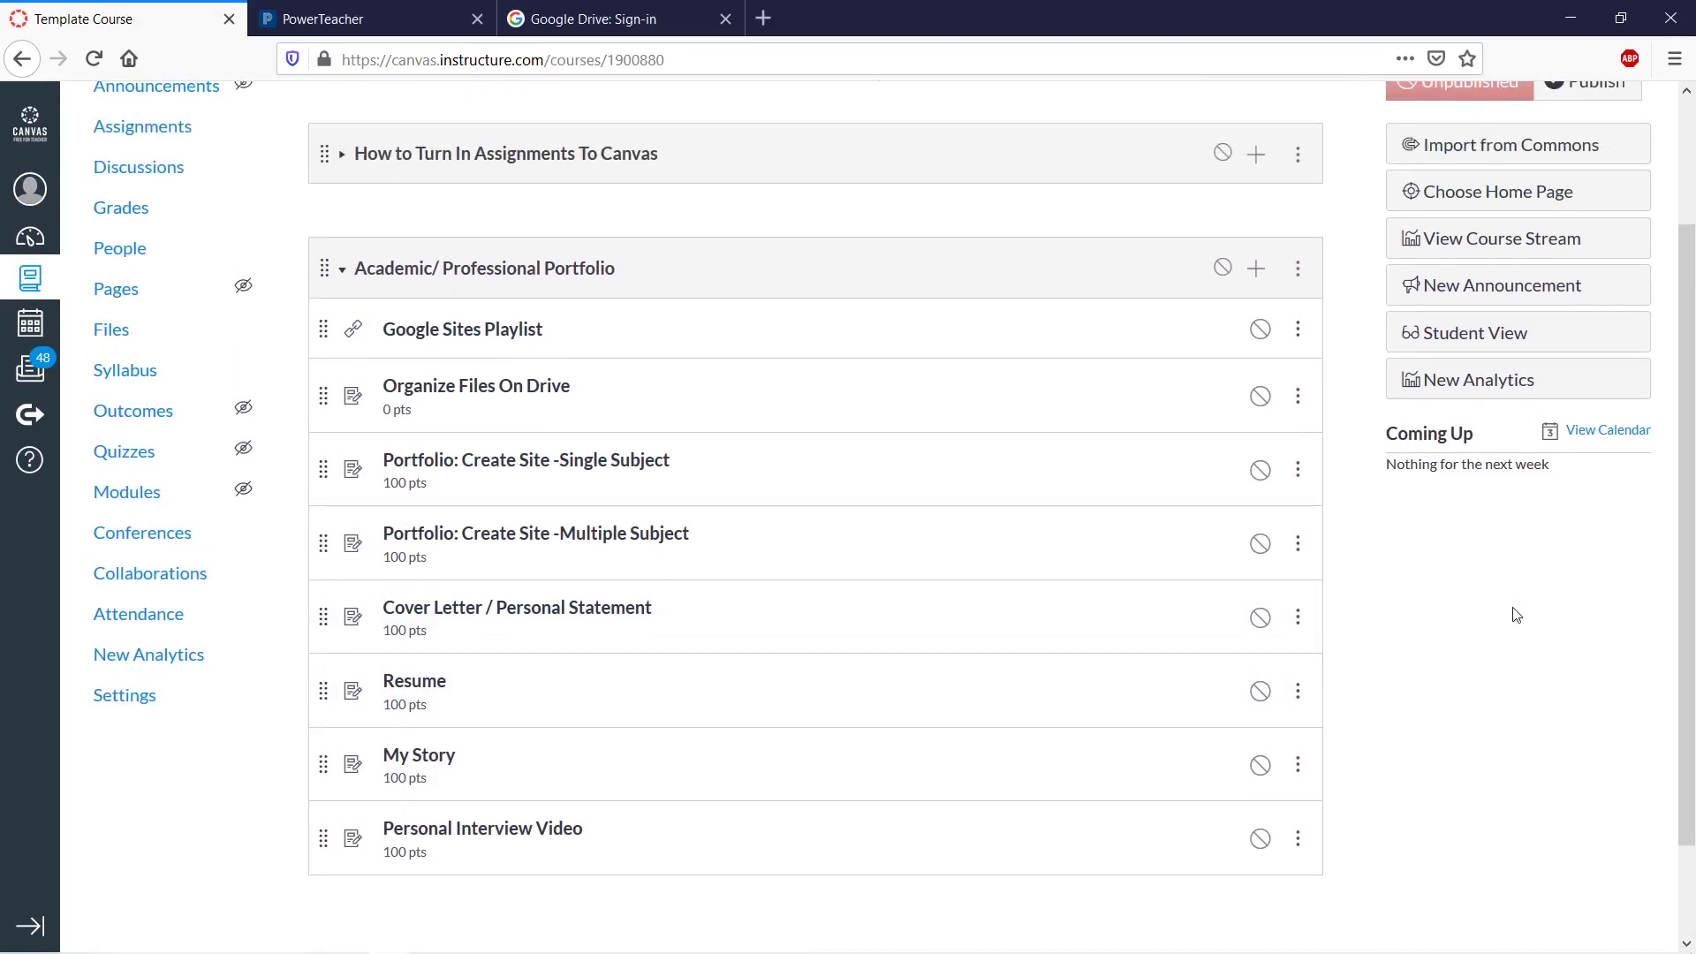
scroll(1517, 615, up, 2)
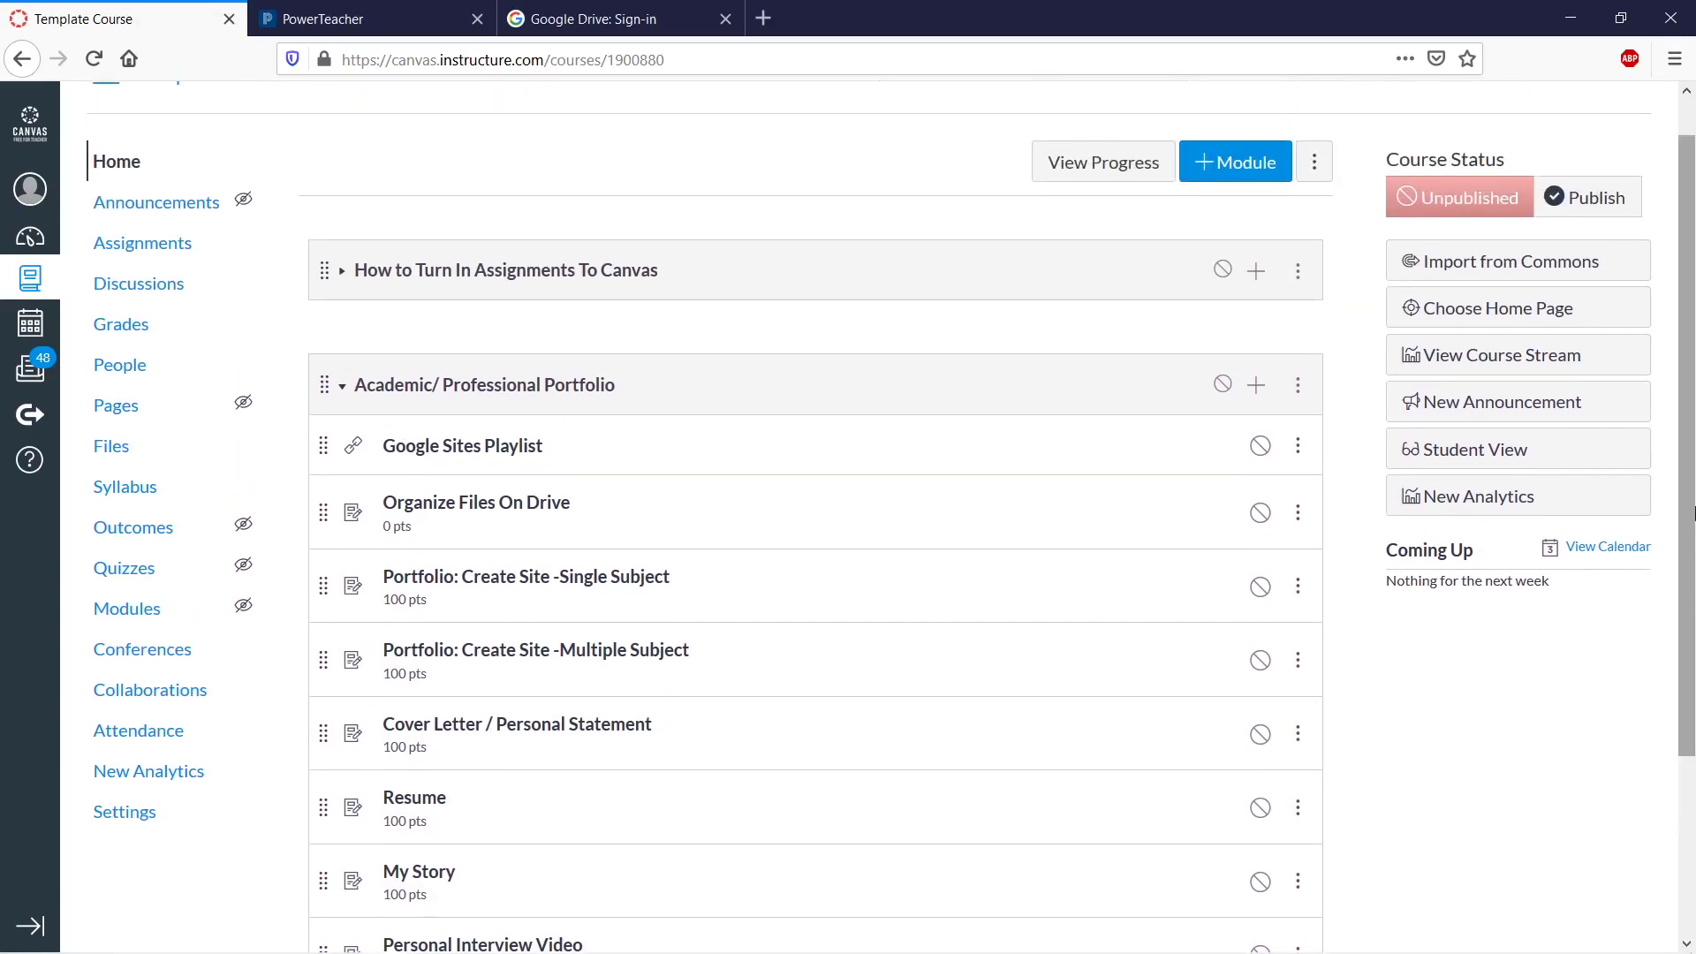
drag(1685, 518, 1685, 640)
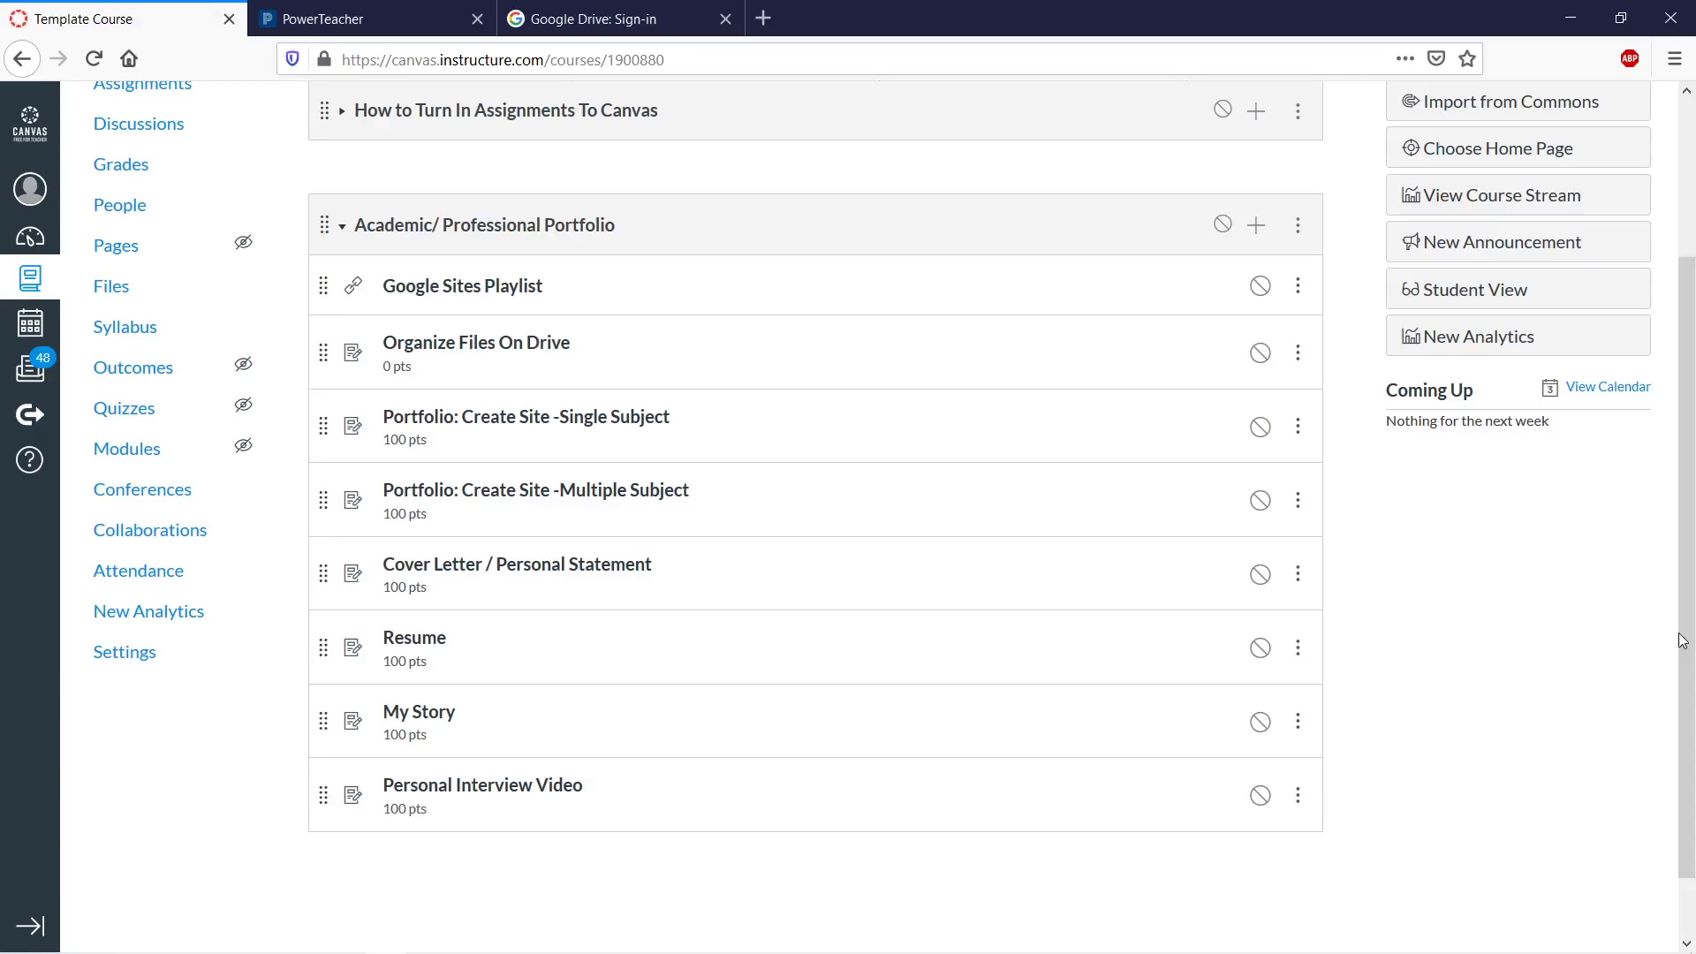
scroll(1358, 622, up, 3)
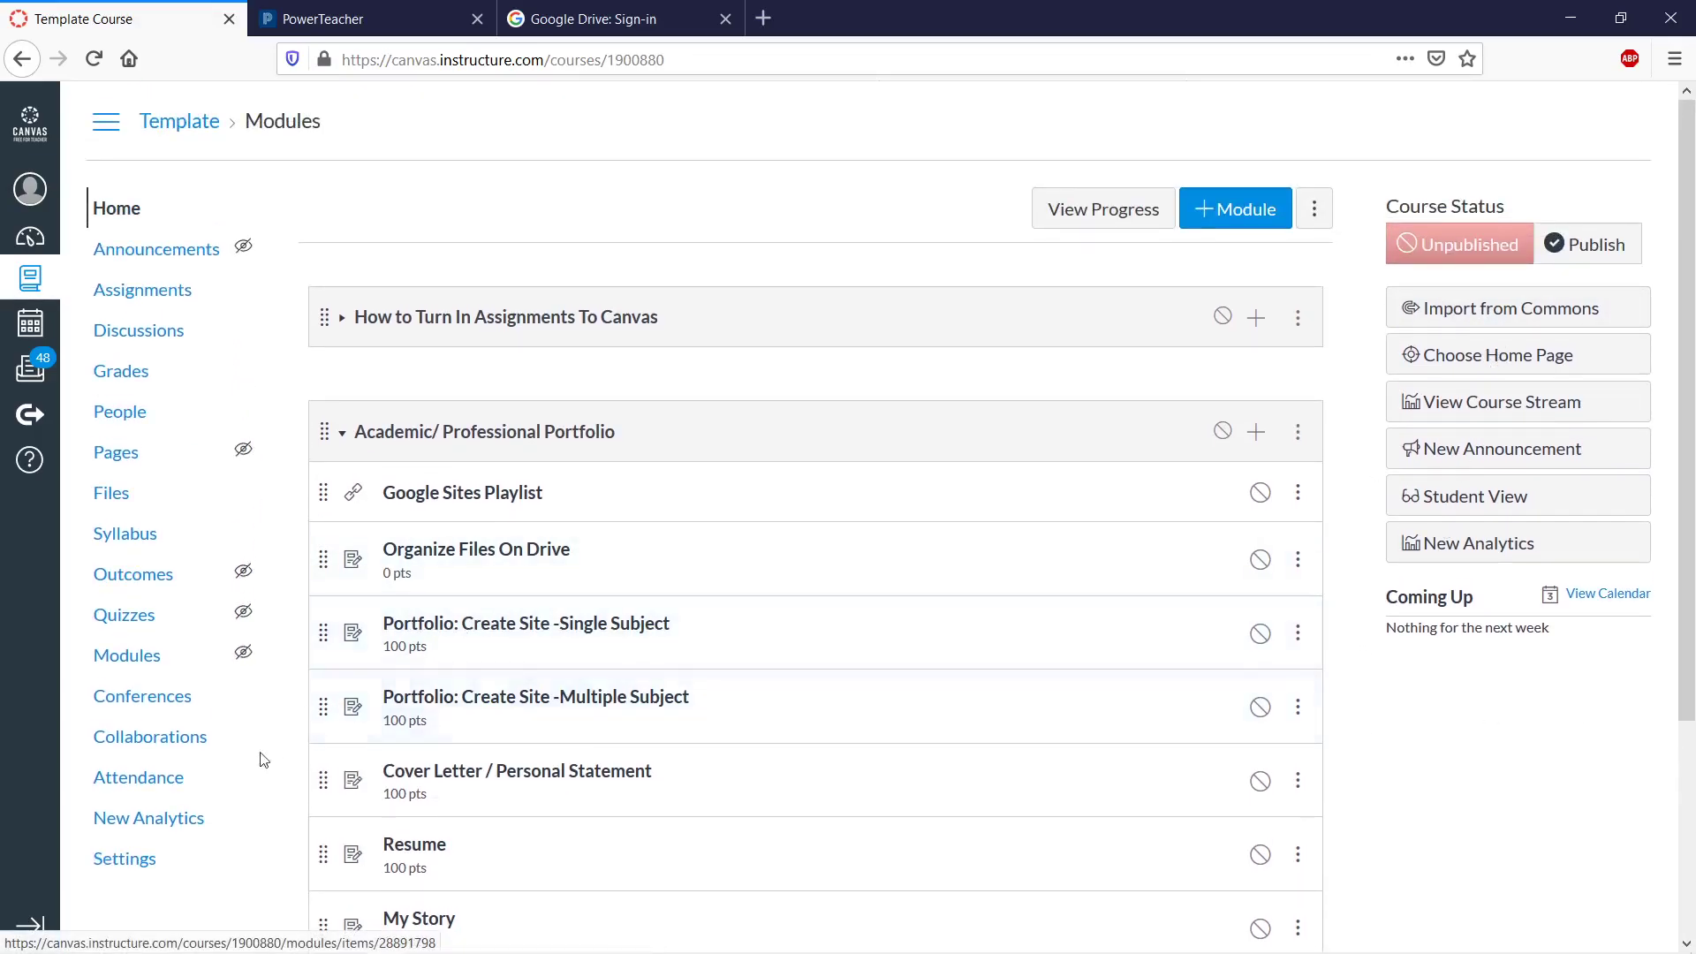
- Create a content export of the Template Course with Course as the export type
click(113, 868)
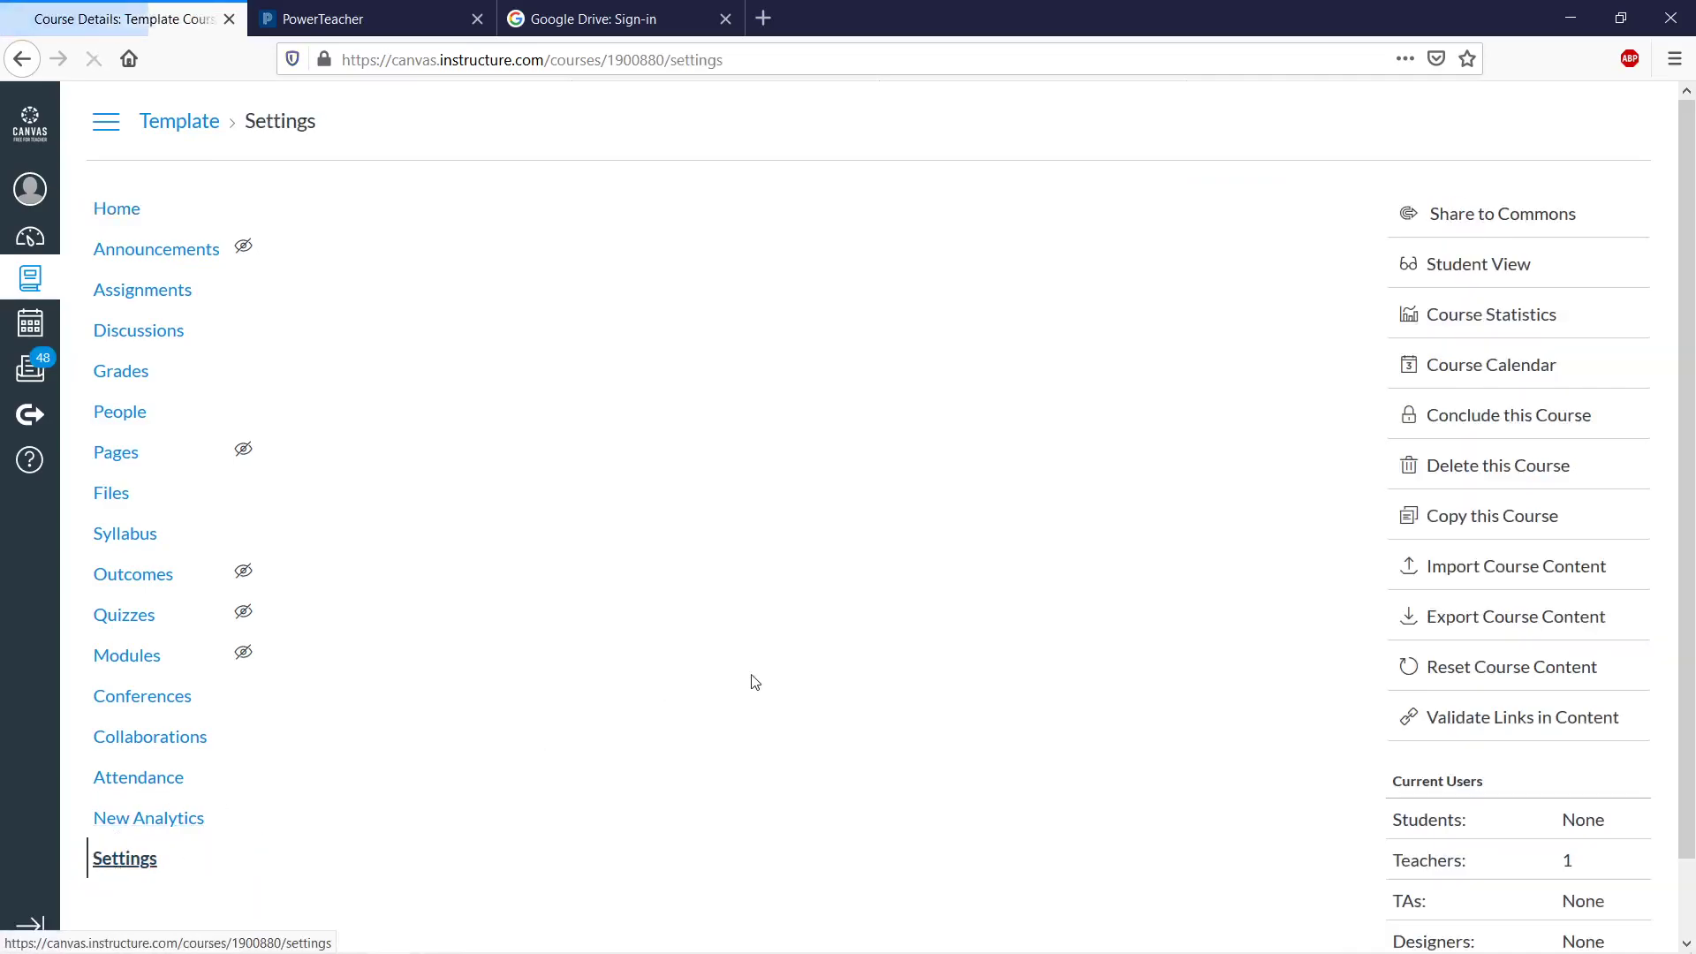
click(1457, 618)
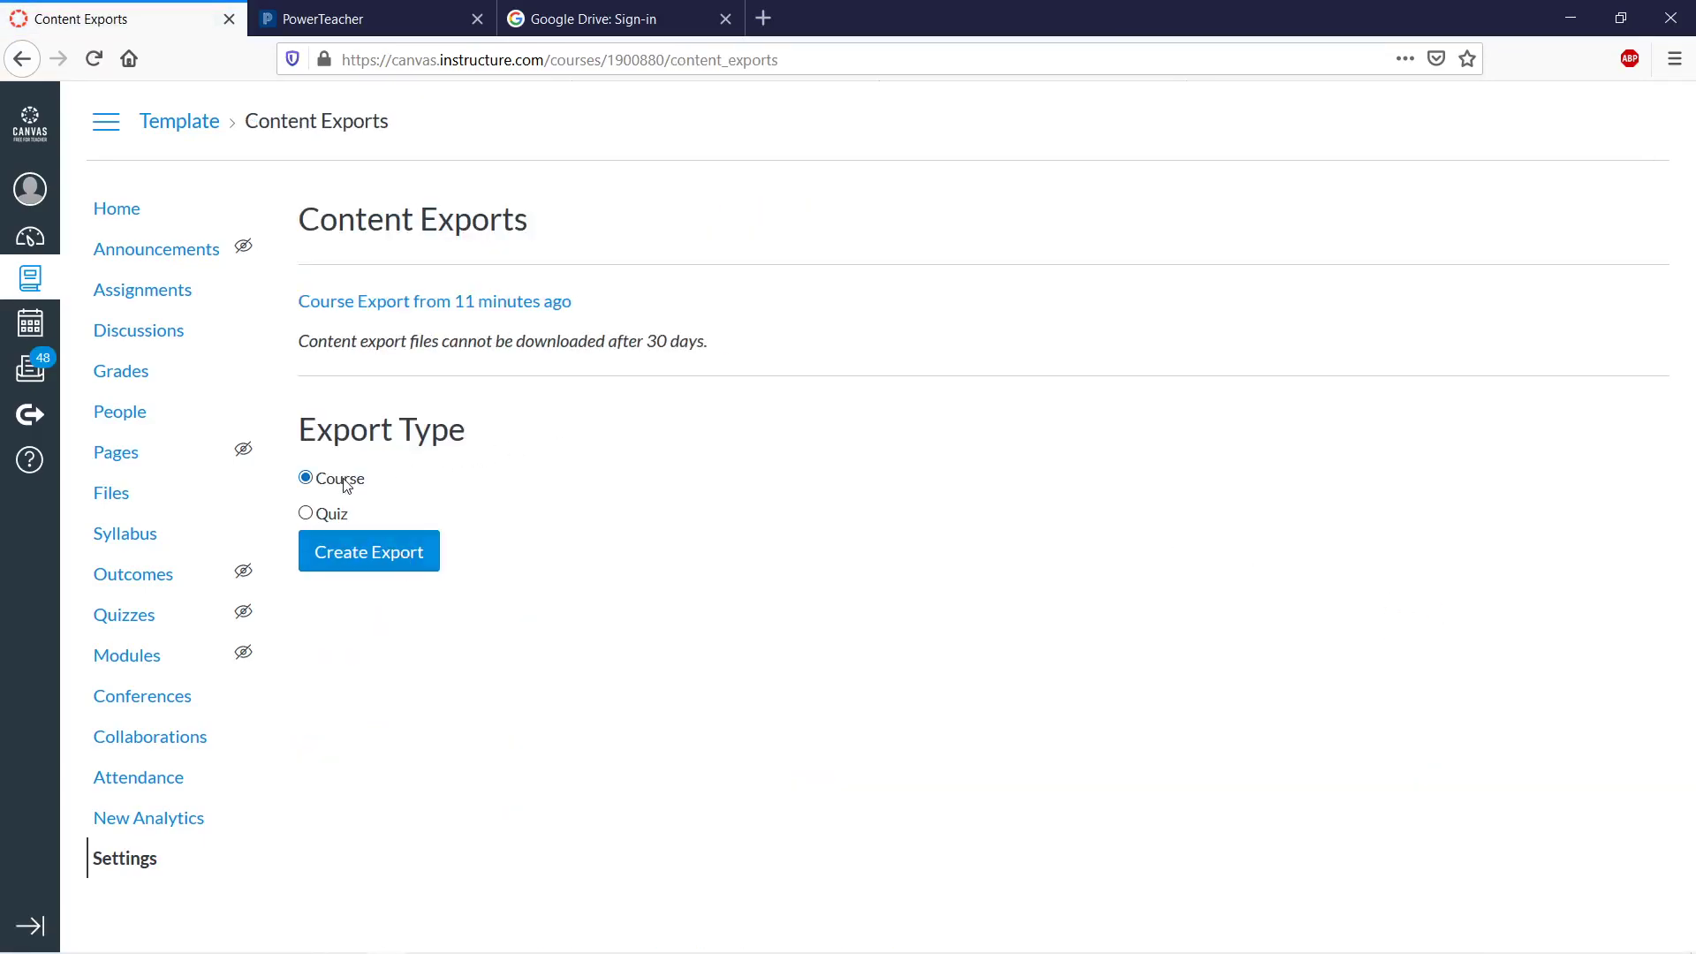
click(386, 560)
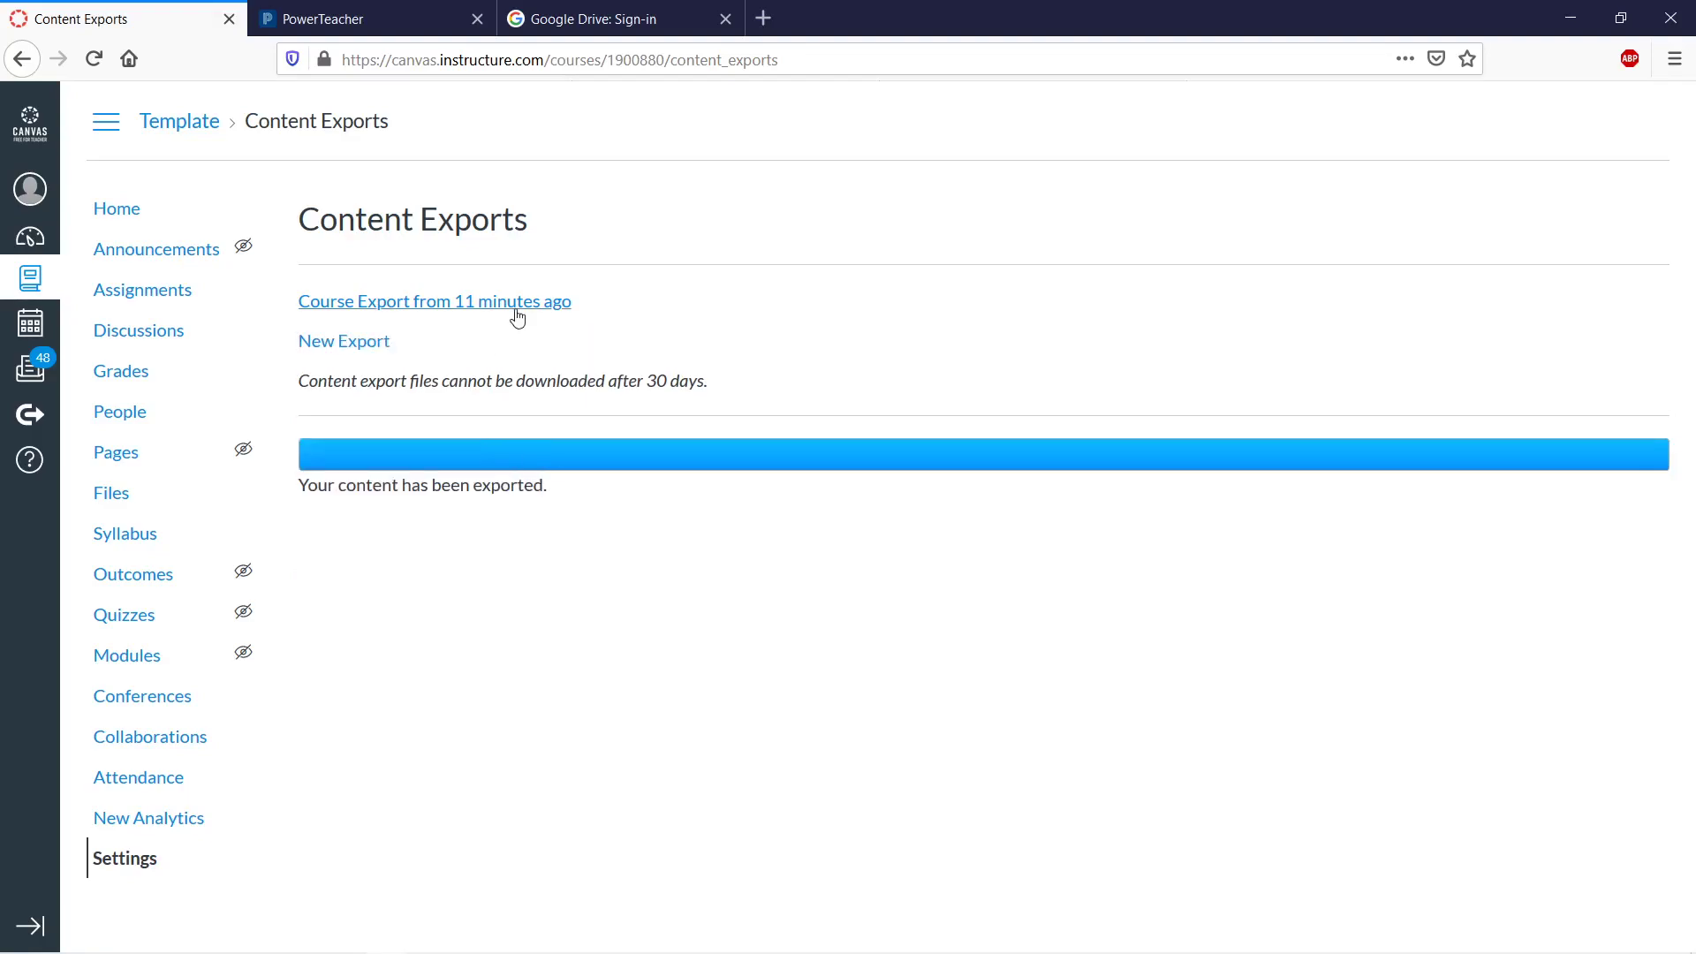
- Download the finished course export and save the template-course-export.imscc file to the computer
click(350, 344)
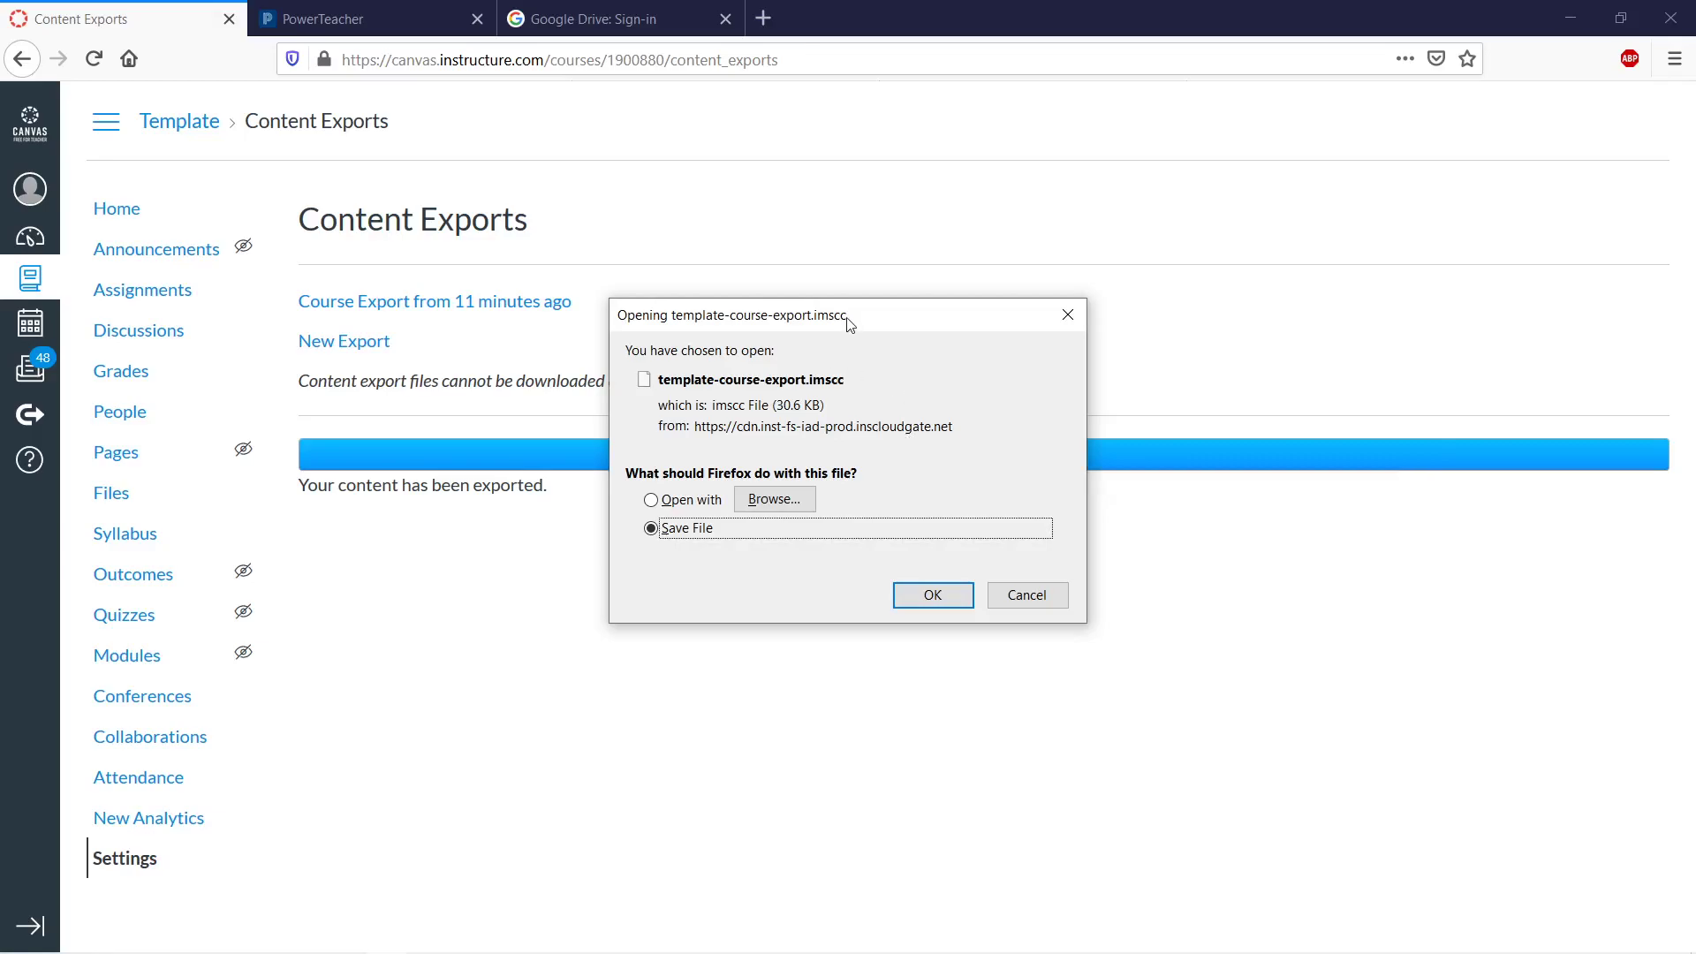
drag(850, 318, 765, 206)
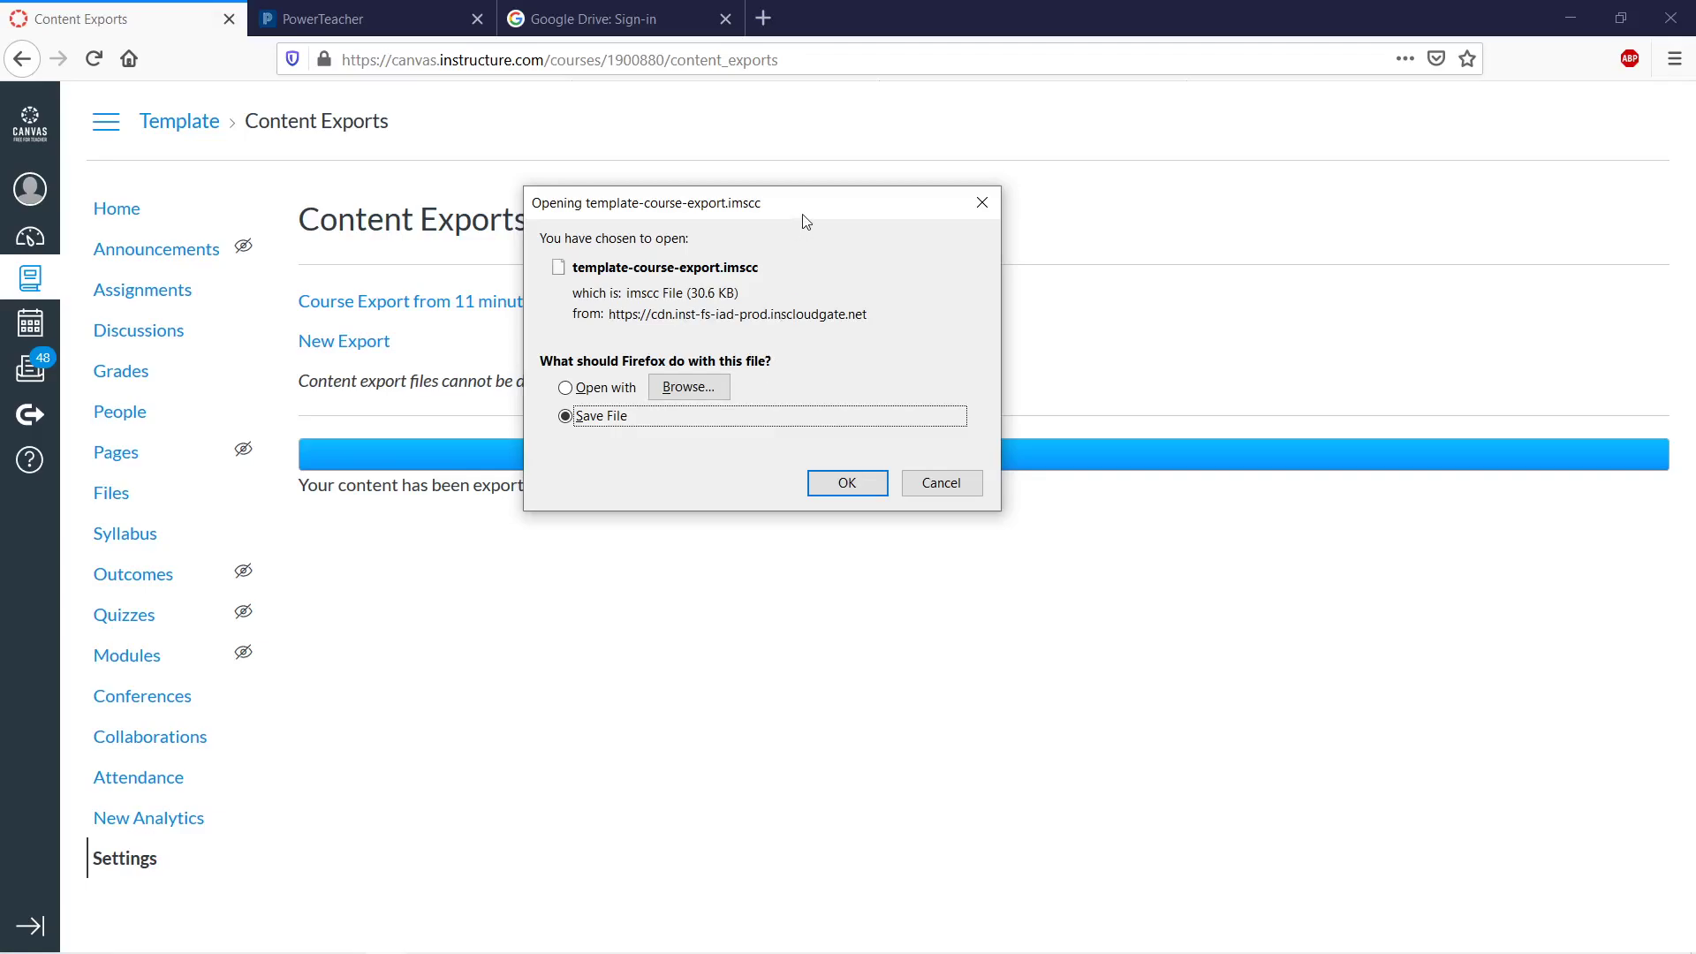
drag(798, 219, 862, 212)
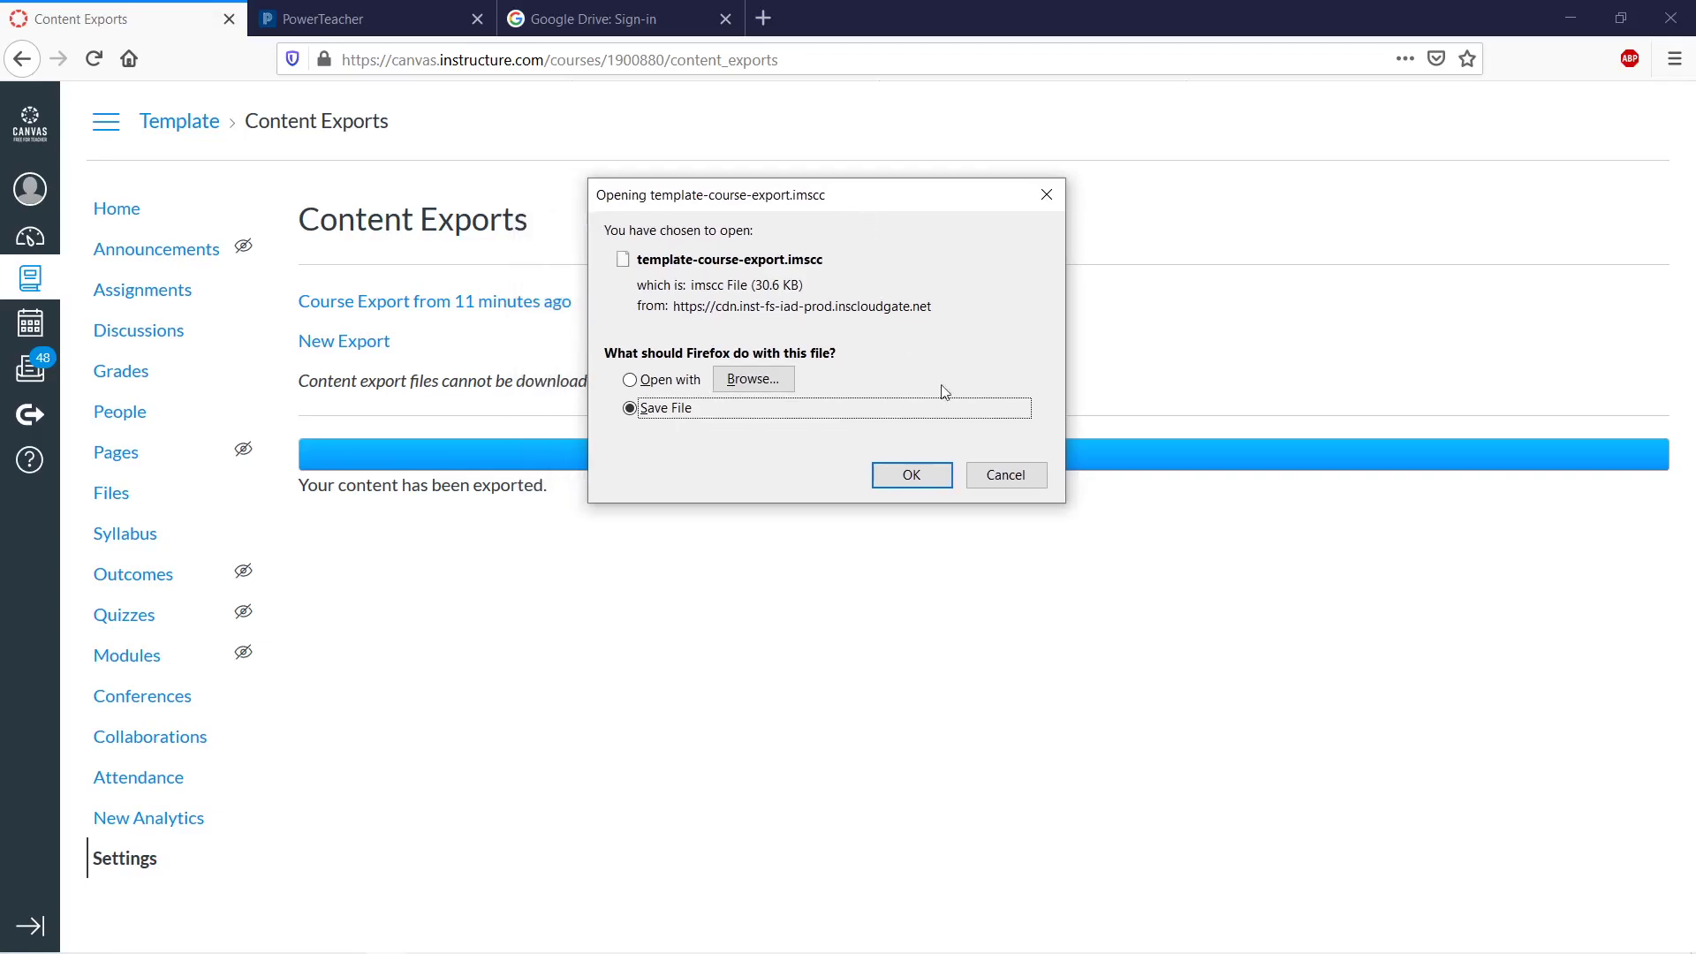
click(929, 475)
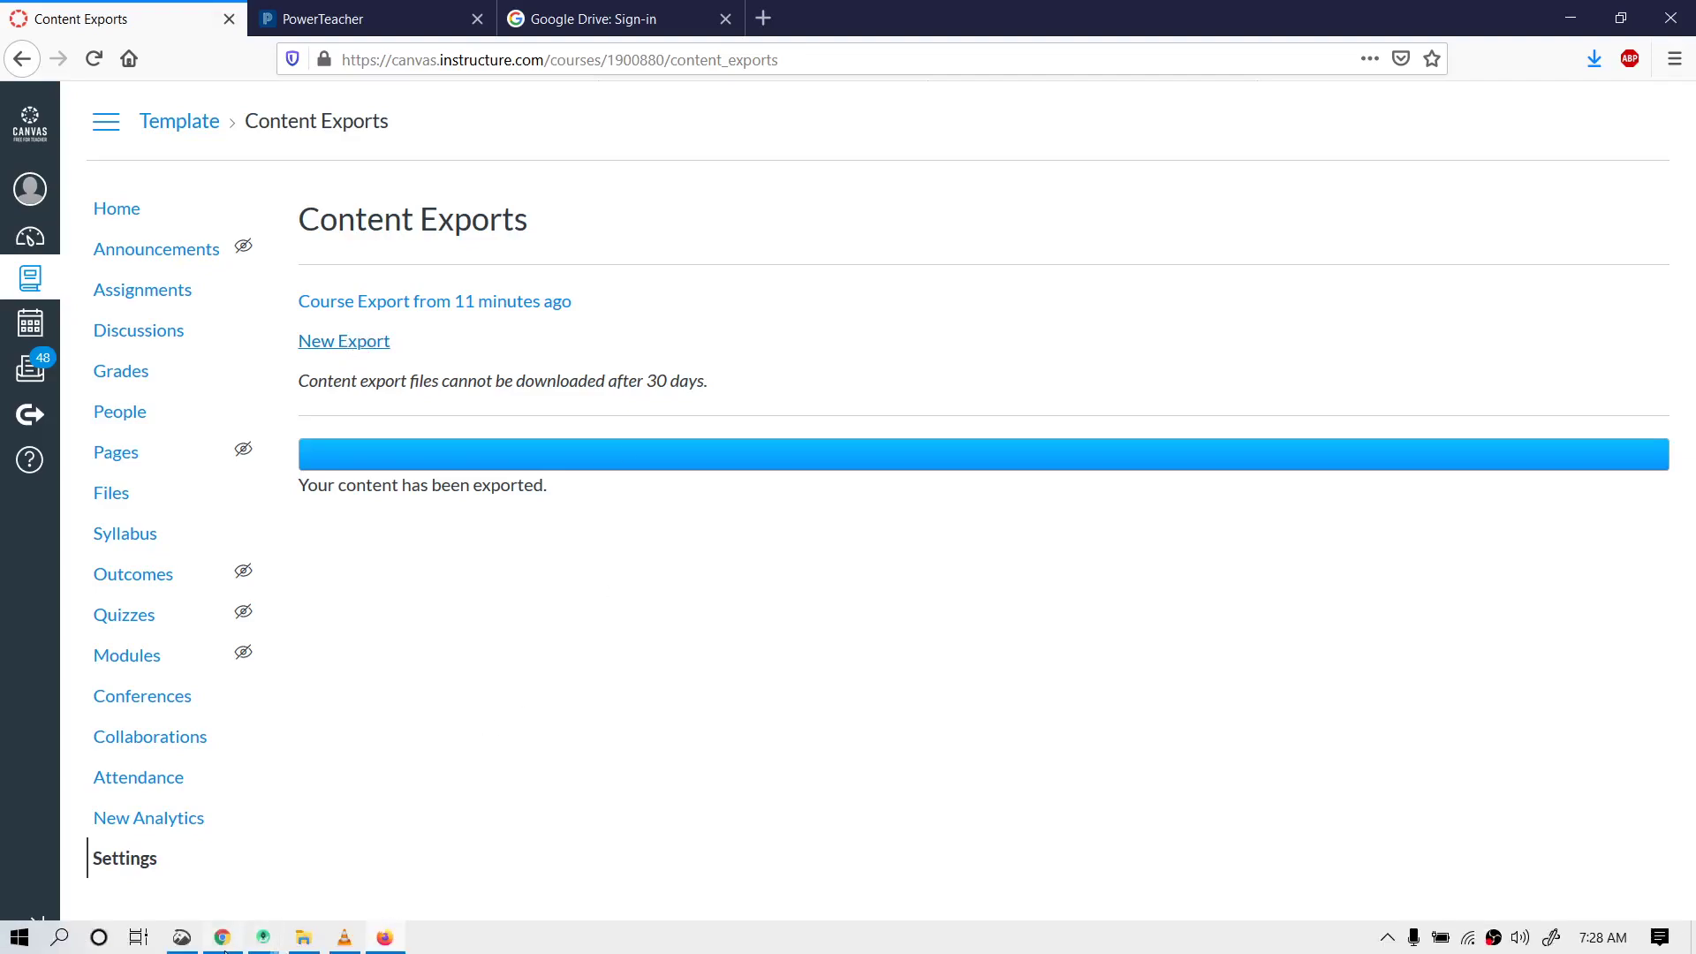
- Switch to the Chrome browser and open the Import Course Content page from the Sandbox course's settings
click(221, 939)
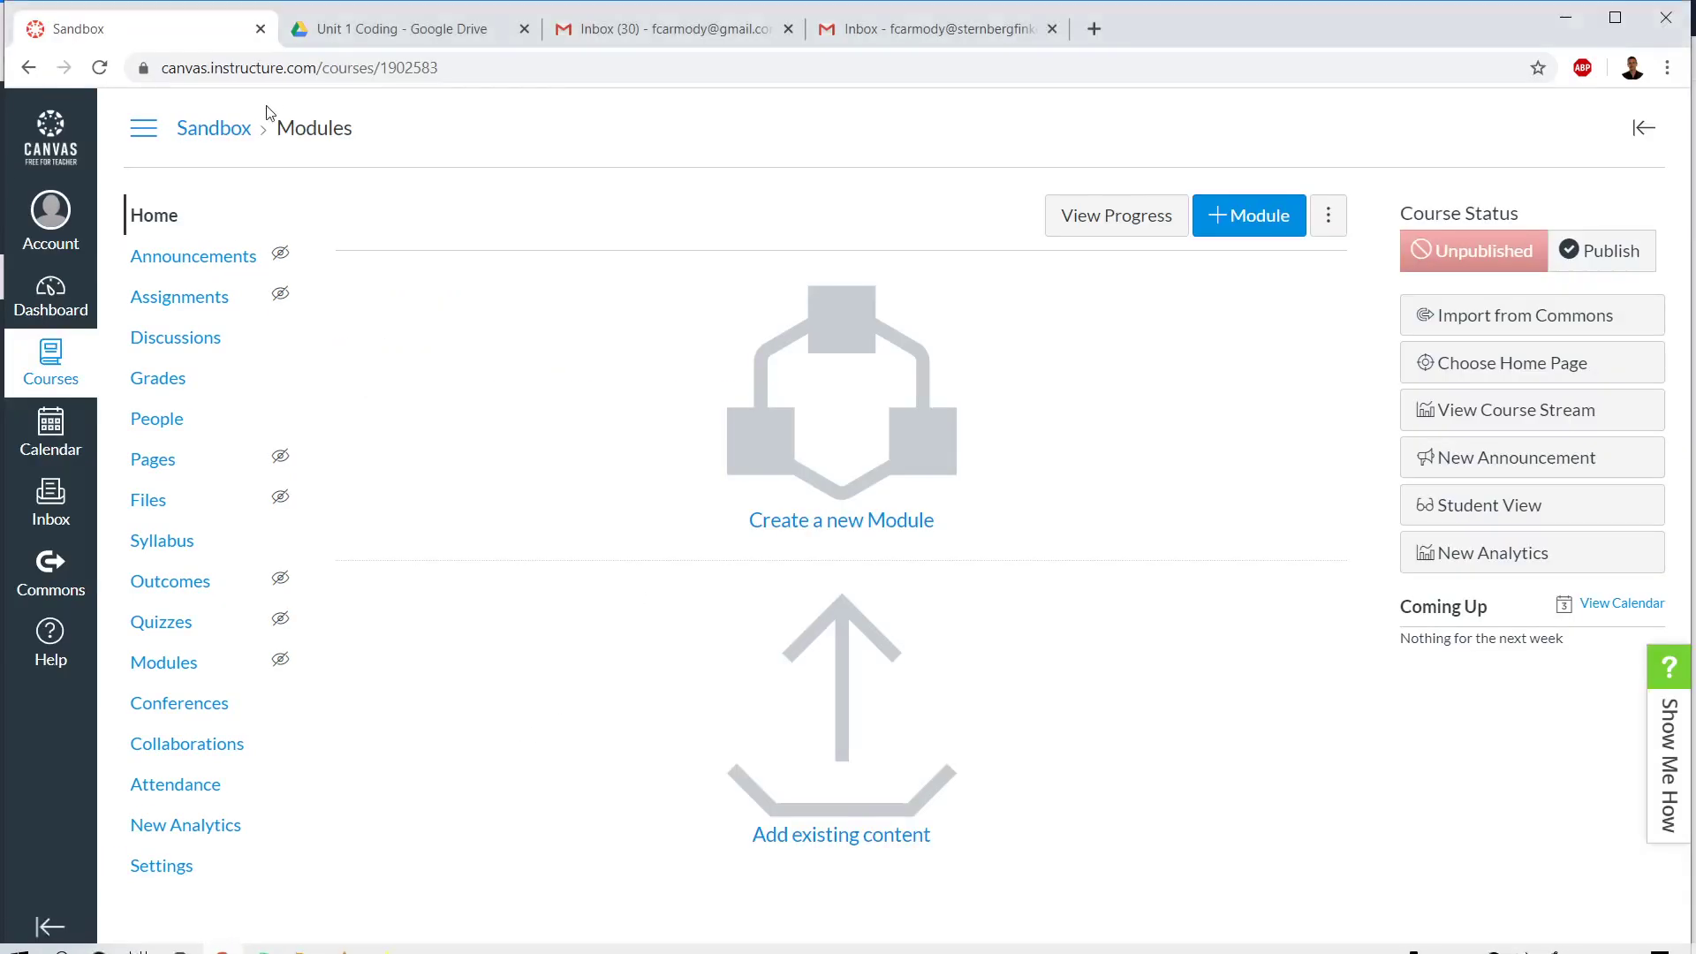
click(52, 371)
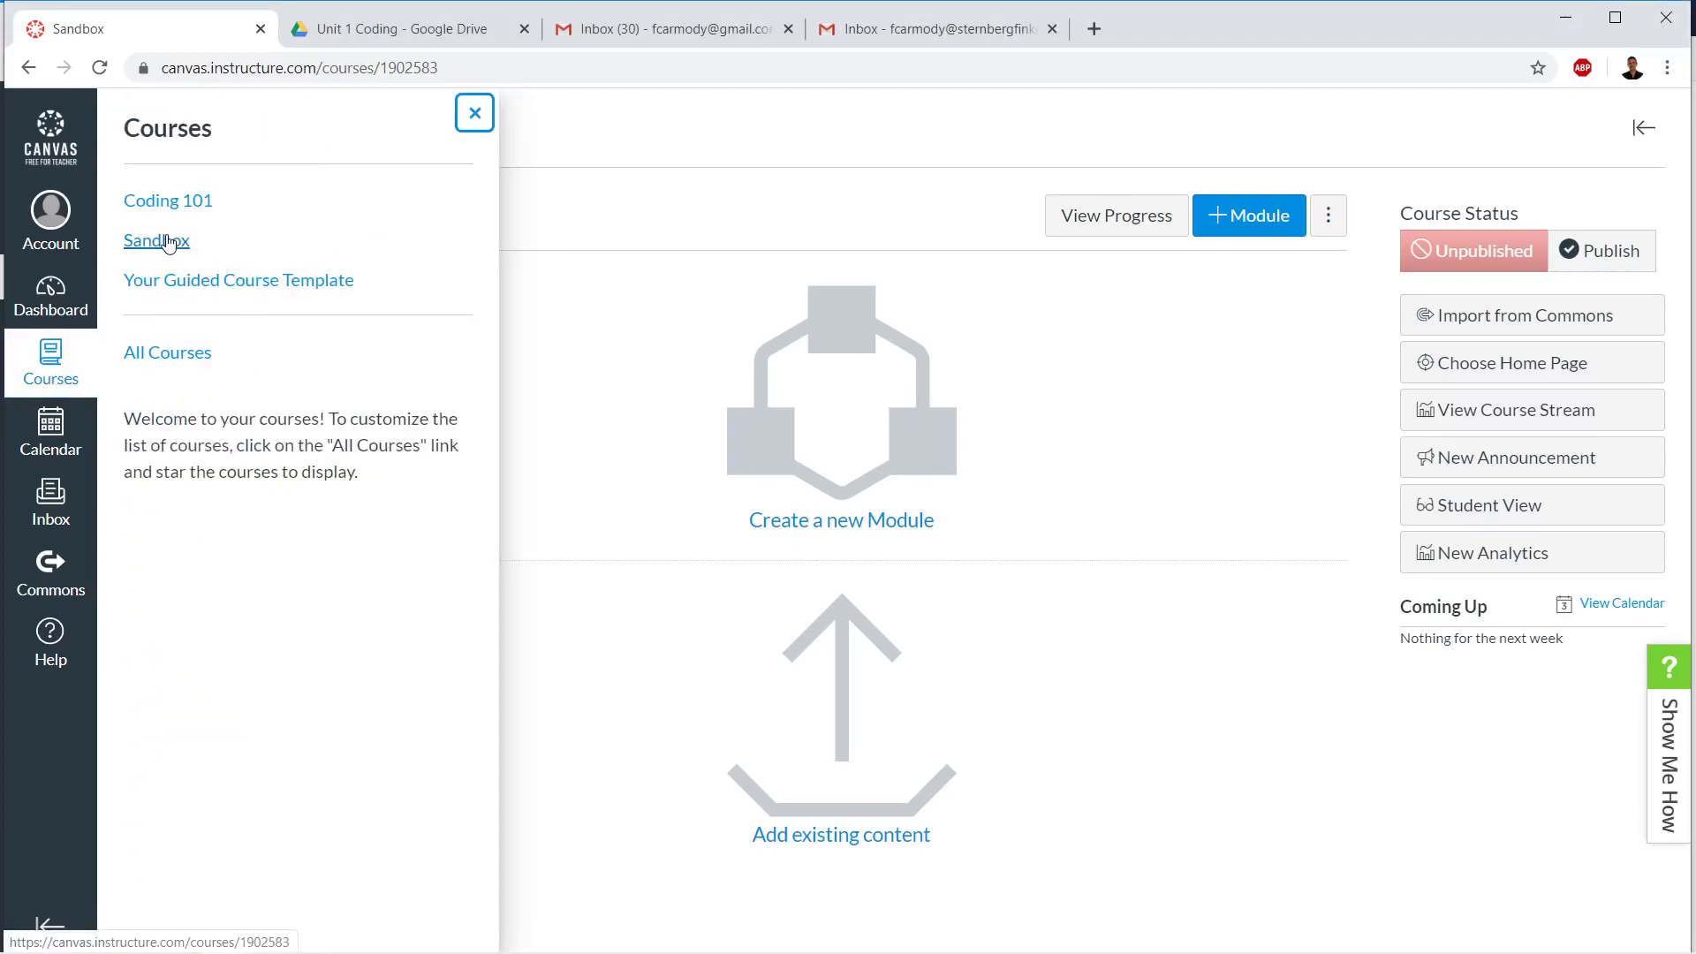
click(168, 242)
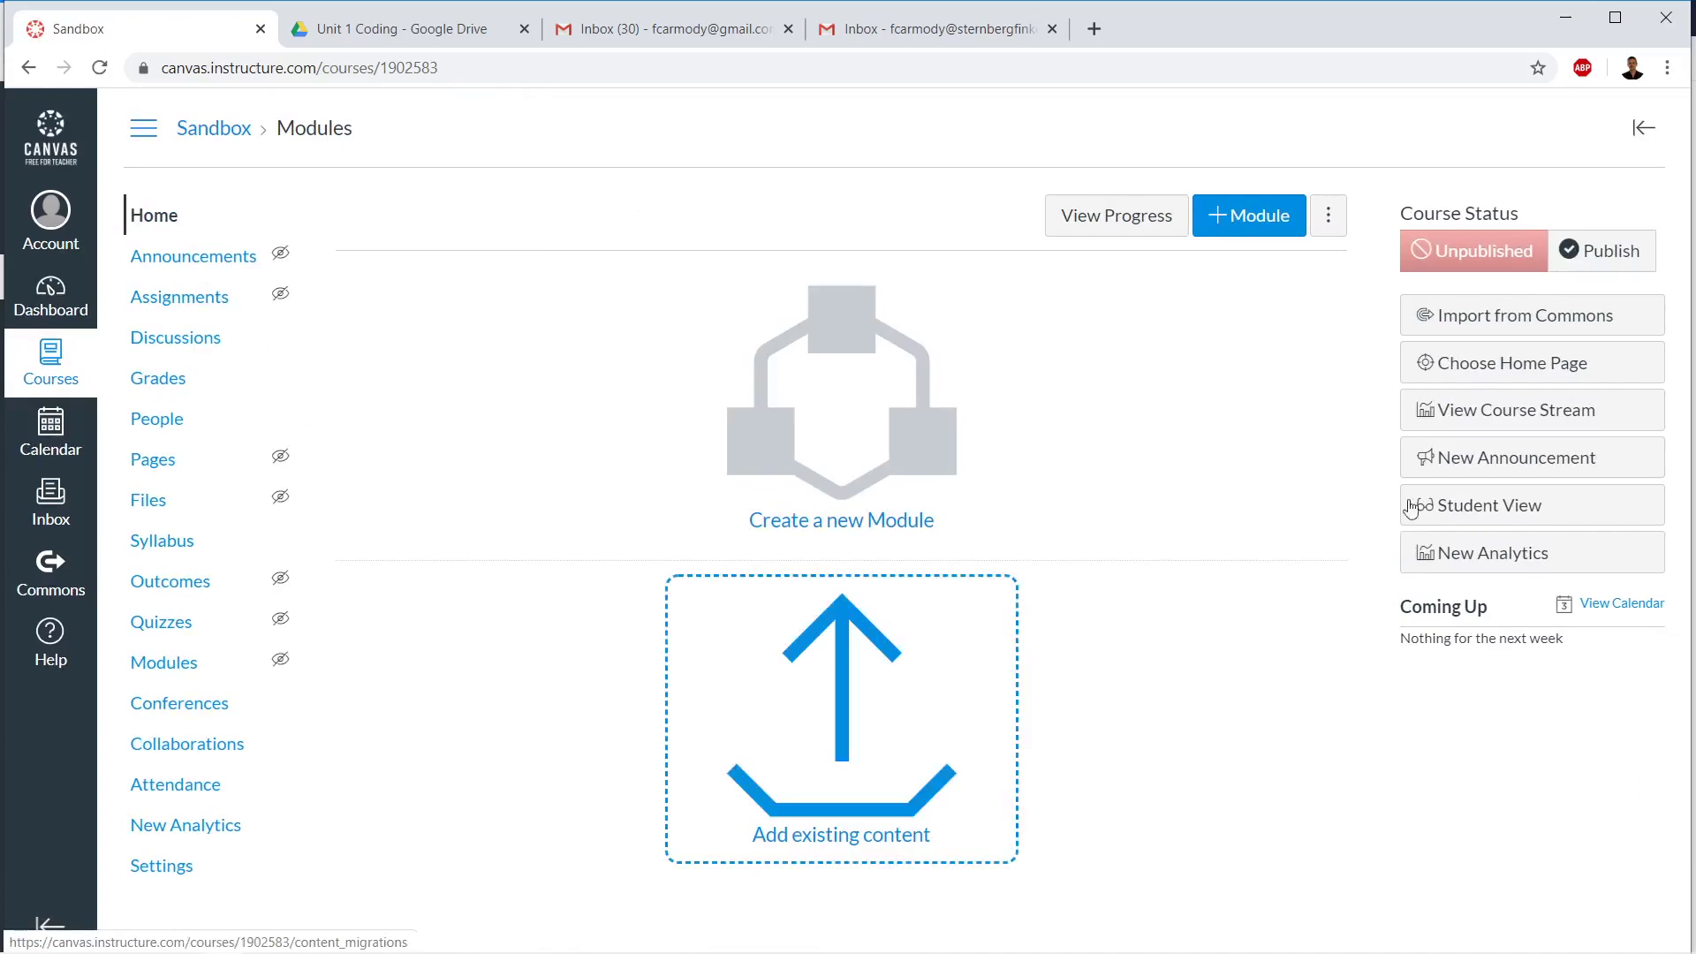
click(177, 869)
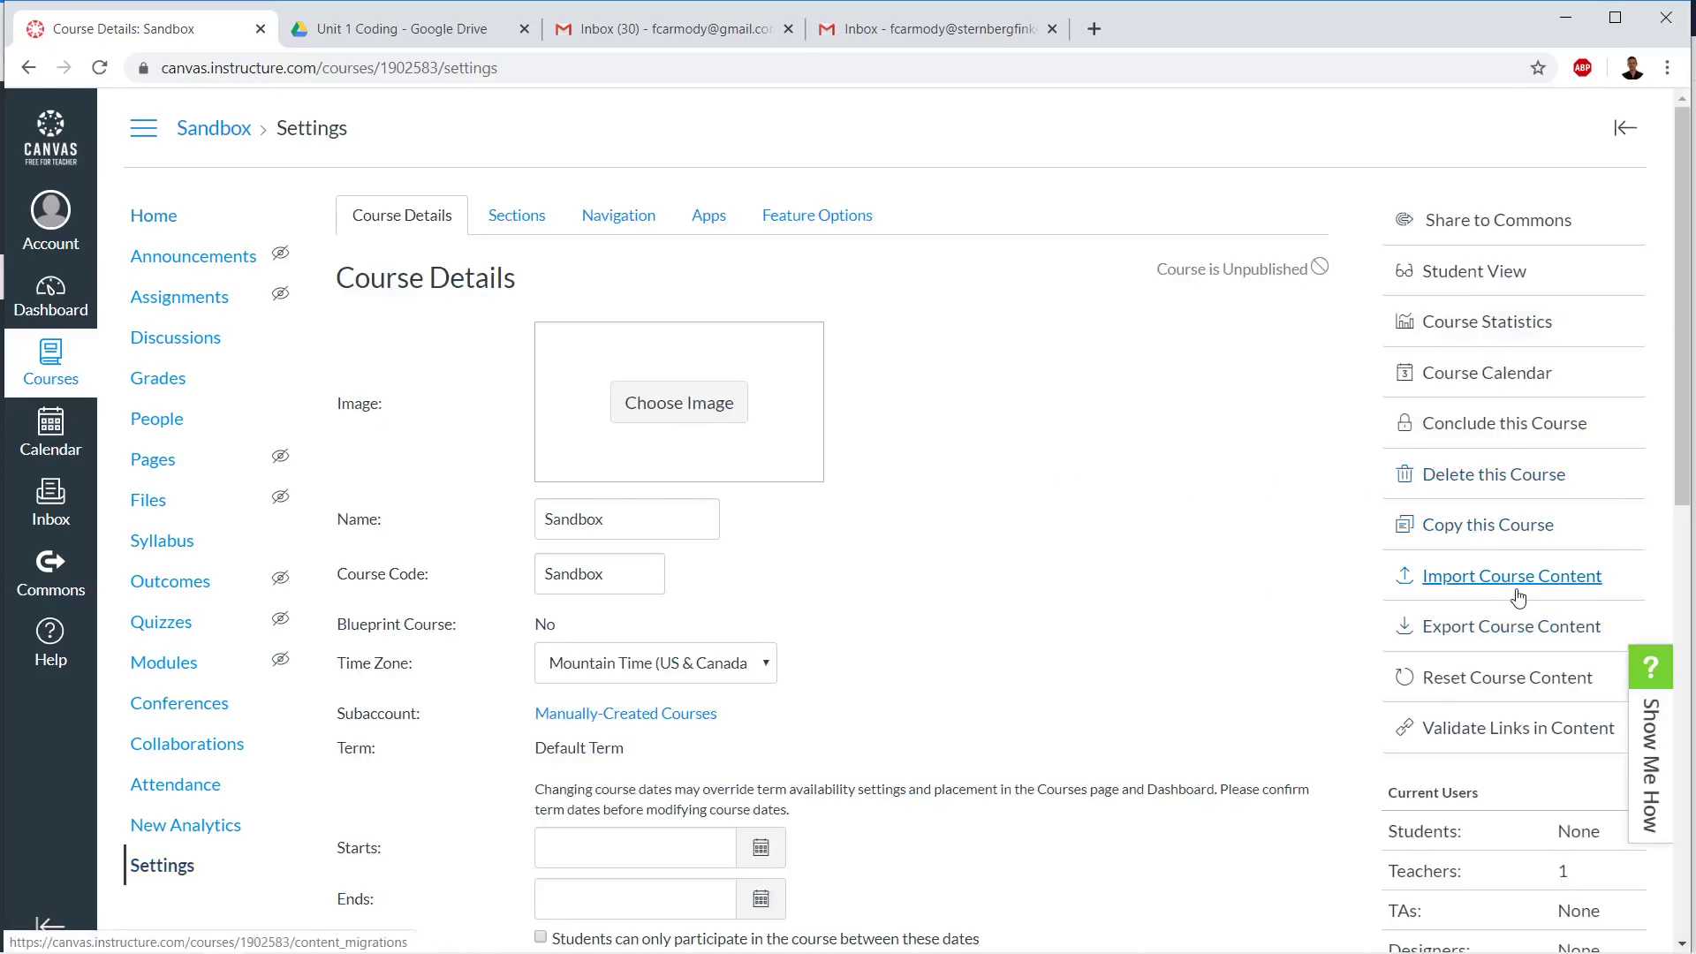
click(1518, 597)
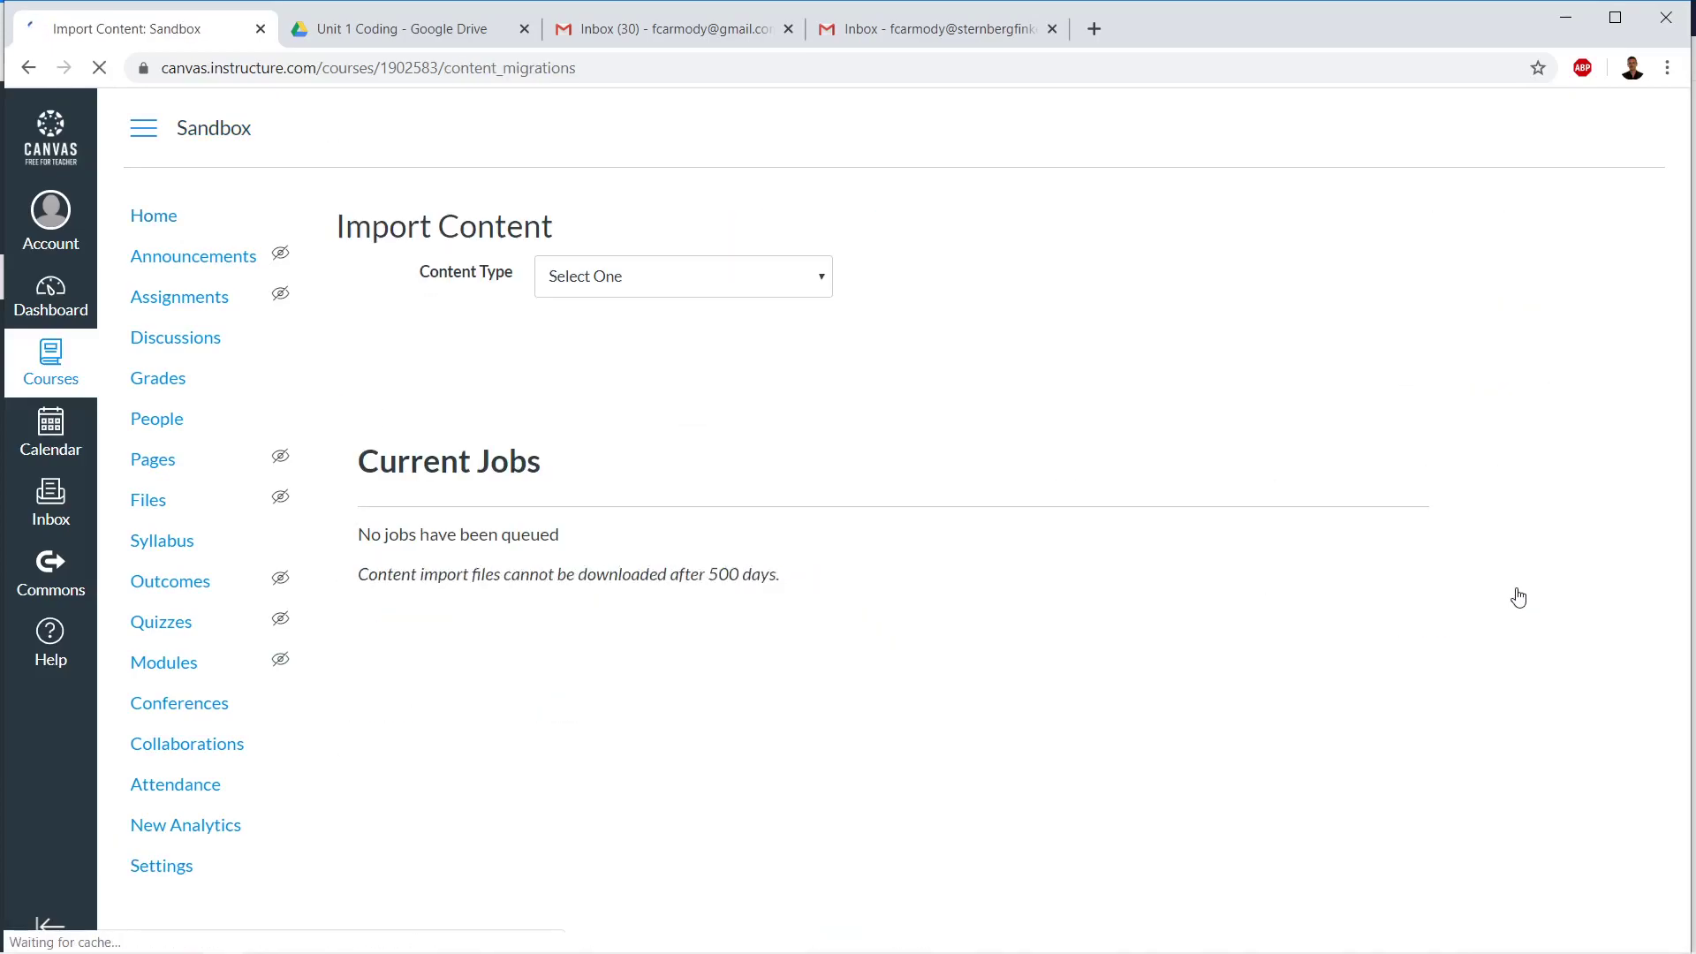
- Set the import's content type to Canvas Course Export Package and choose template-course-export.imscc from Downloads as the source
click(790, 287)
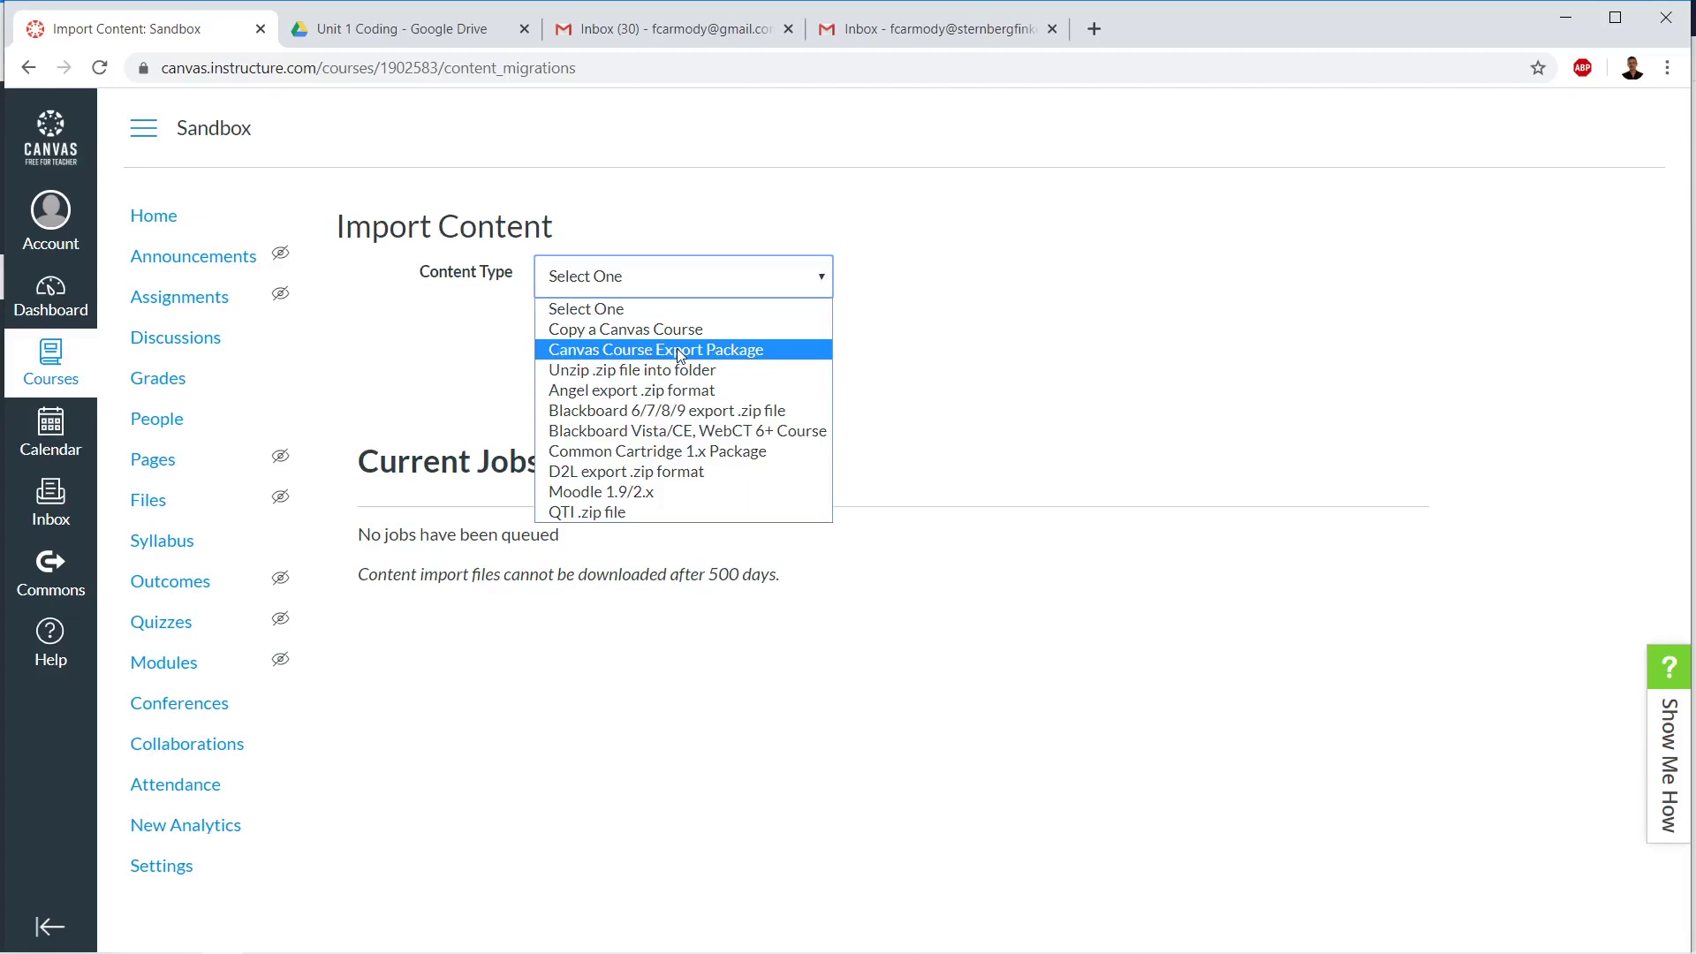
click(820, 279)
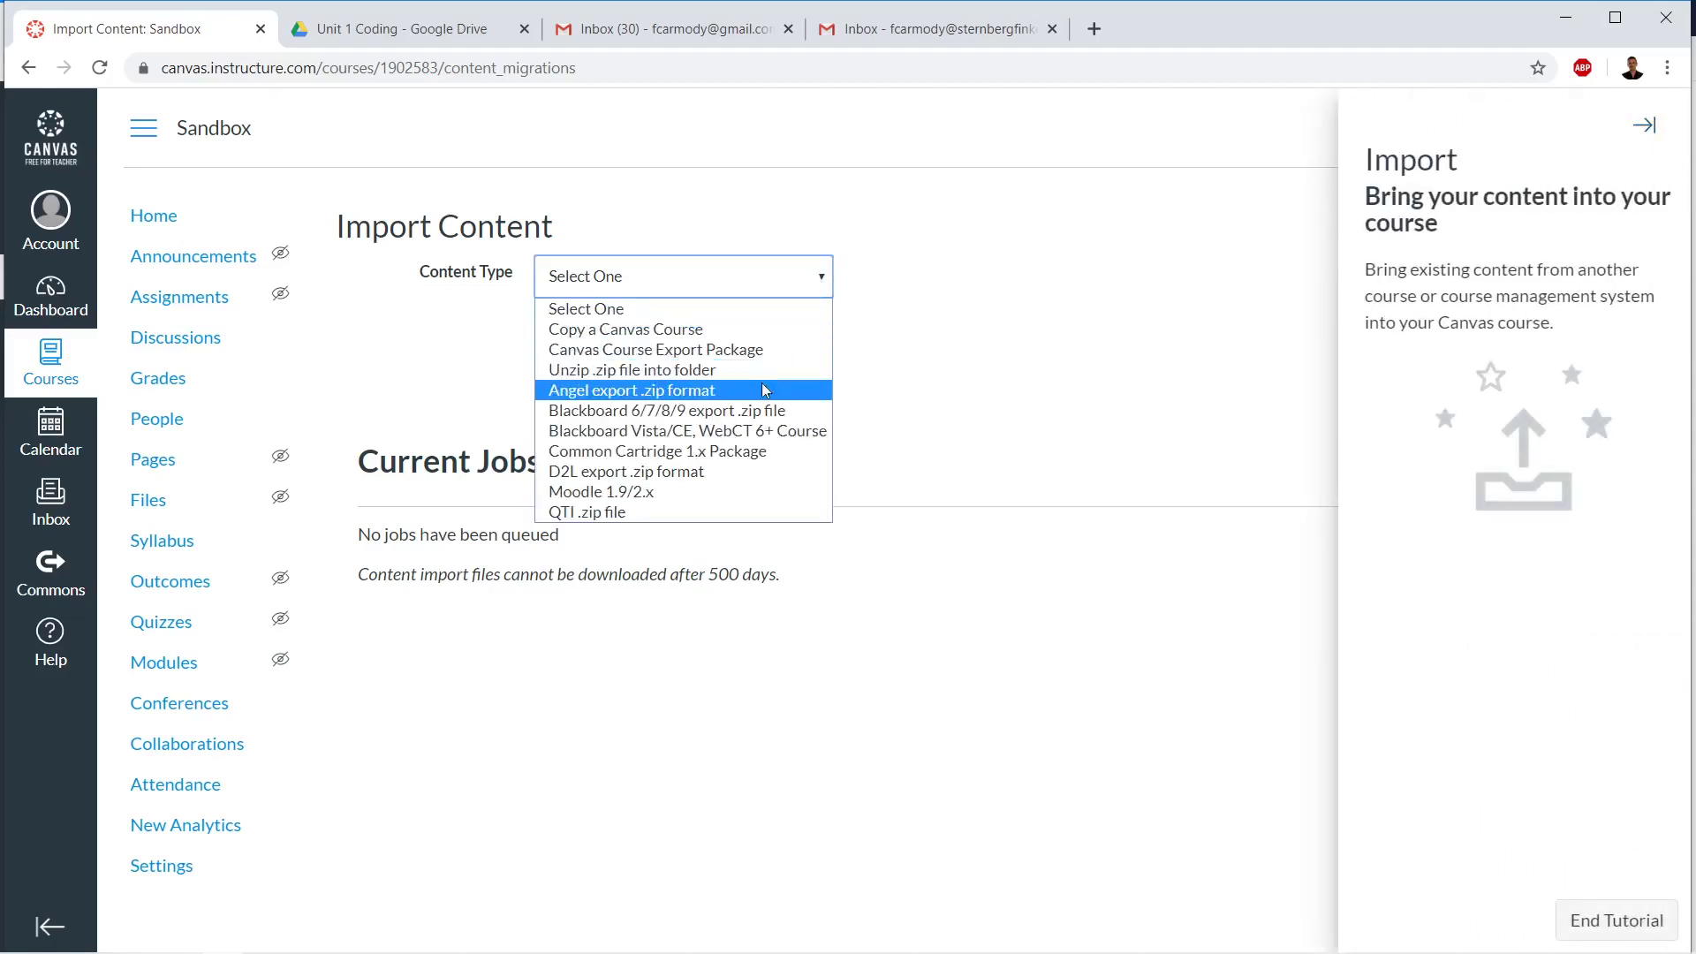
click(661, 351)
click(1658, 127)
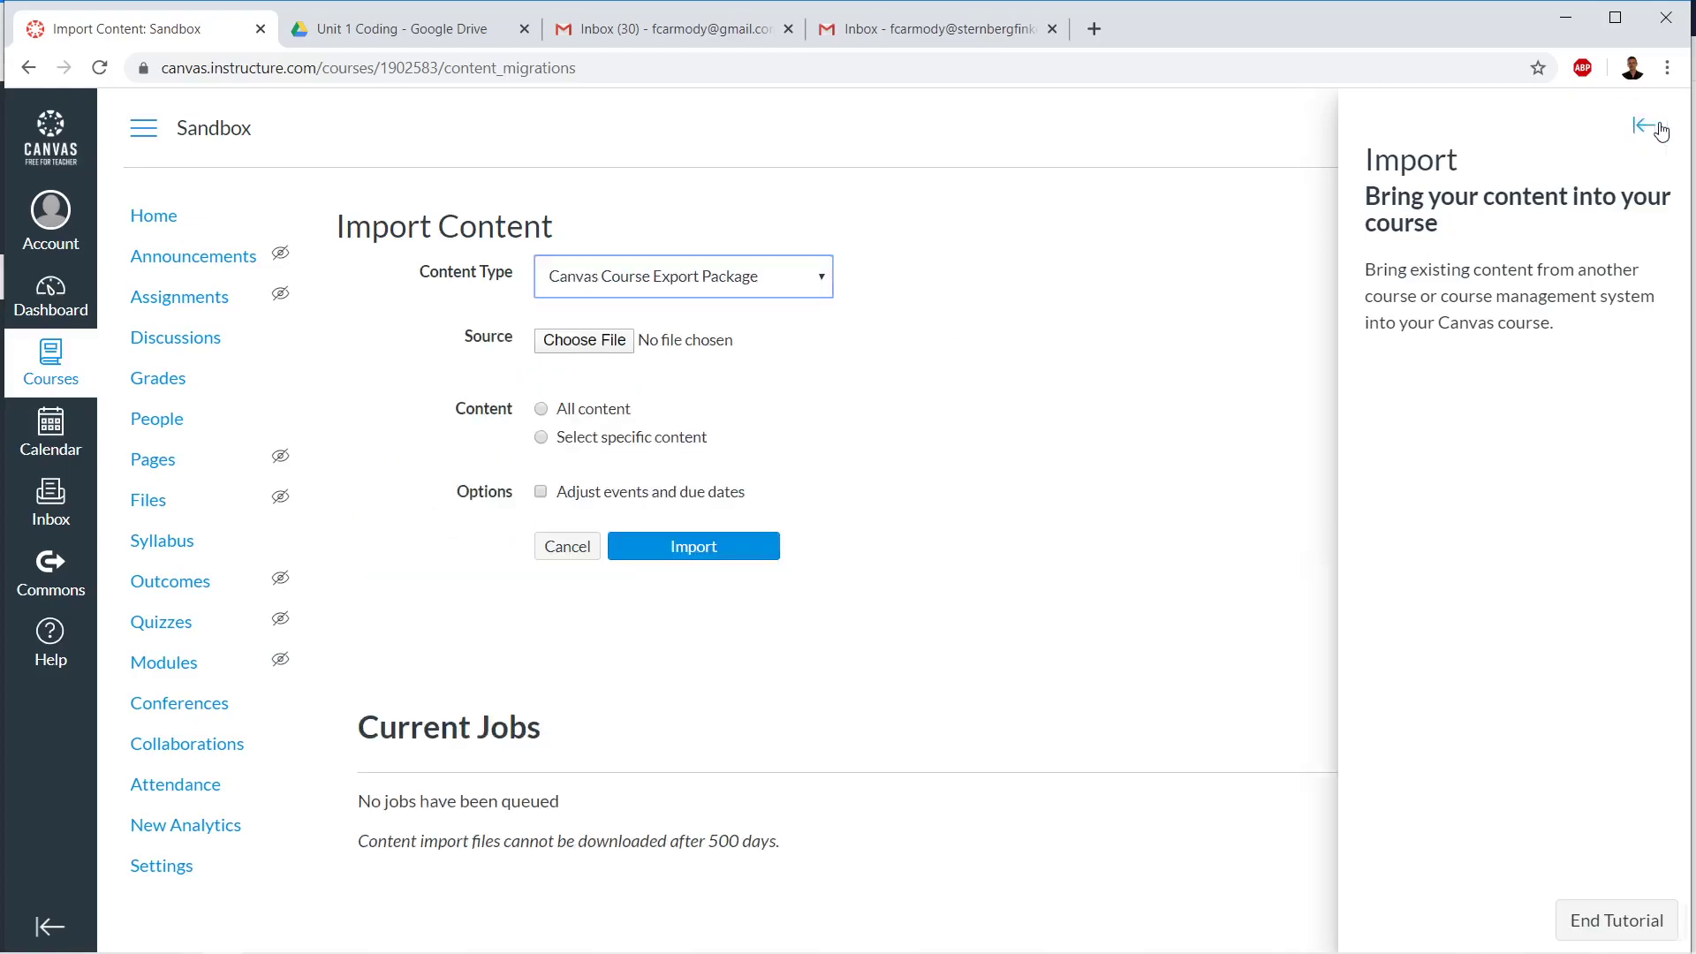
click(591, 340)
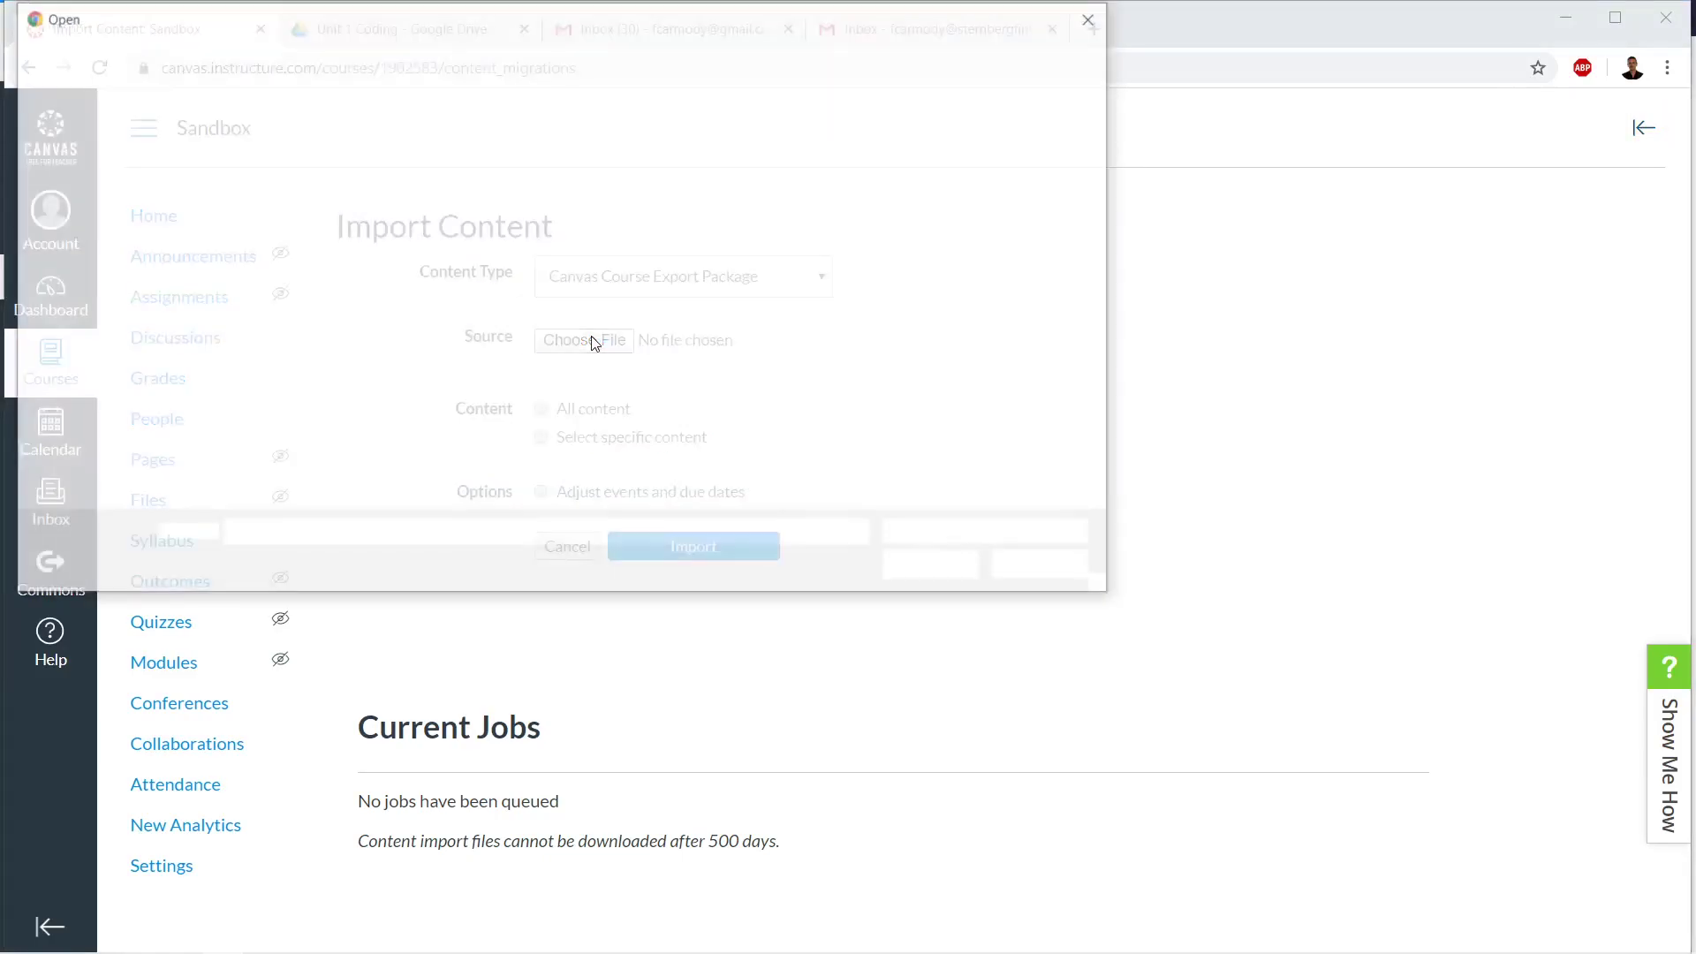
click(316, 185)
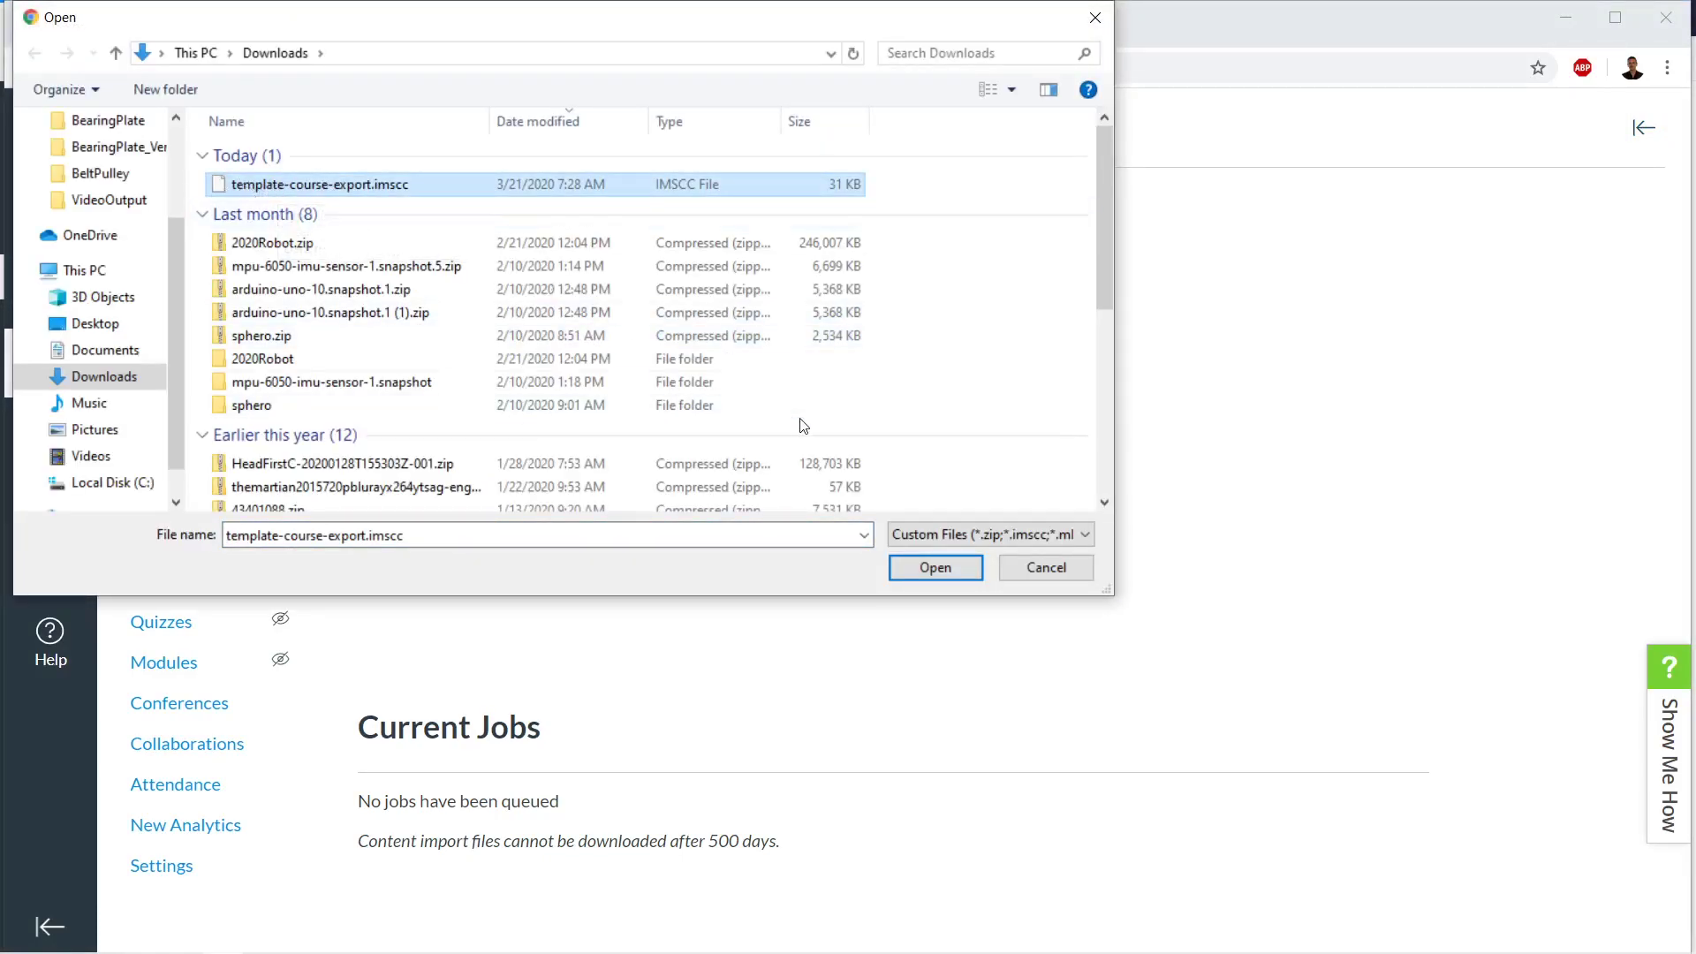
click(964, 570)
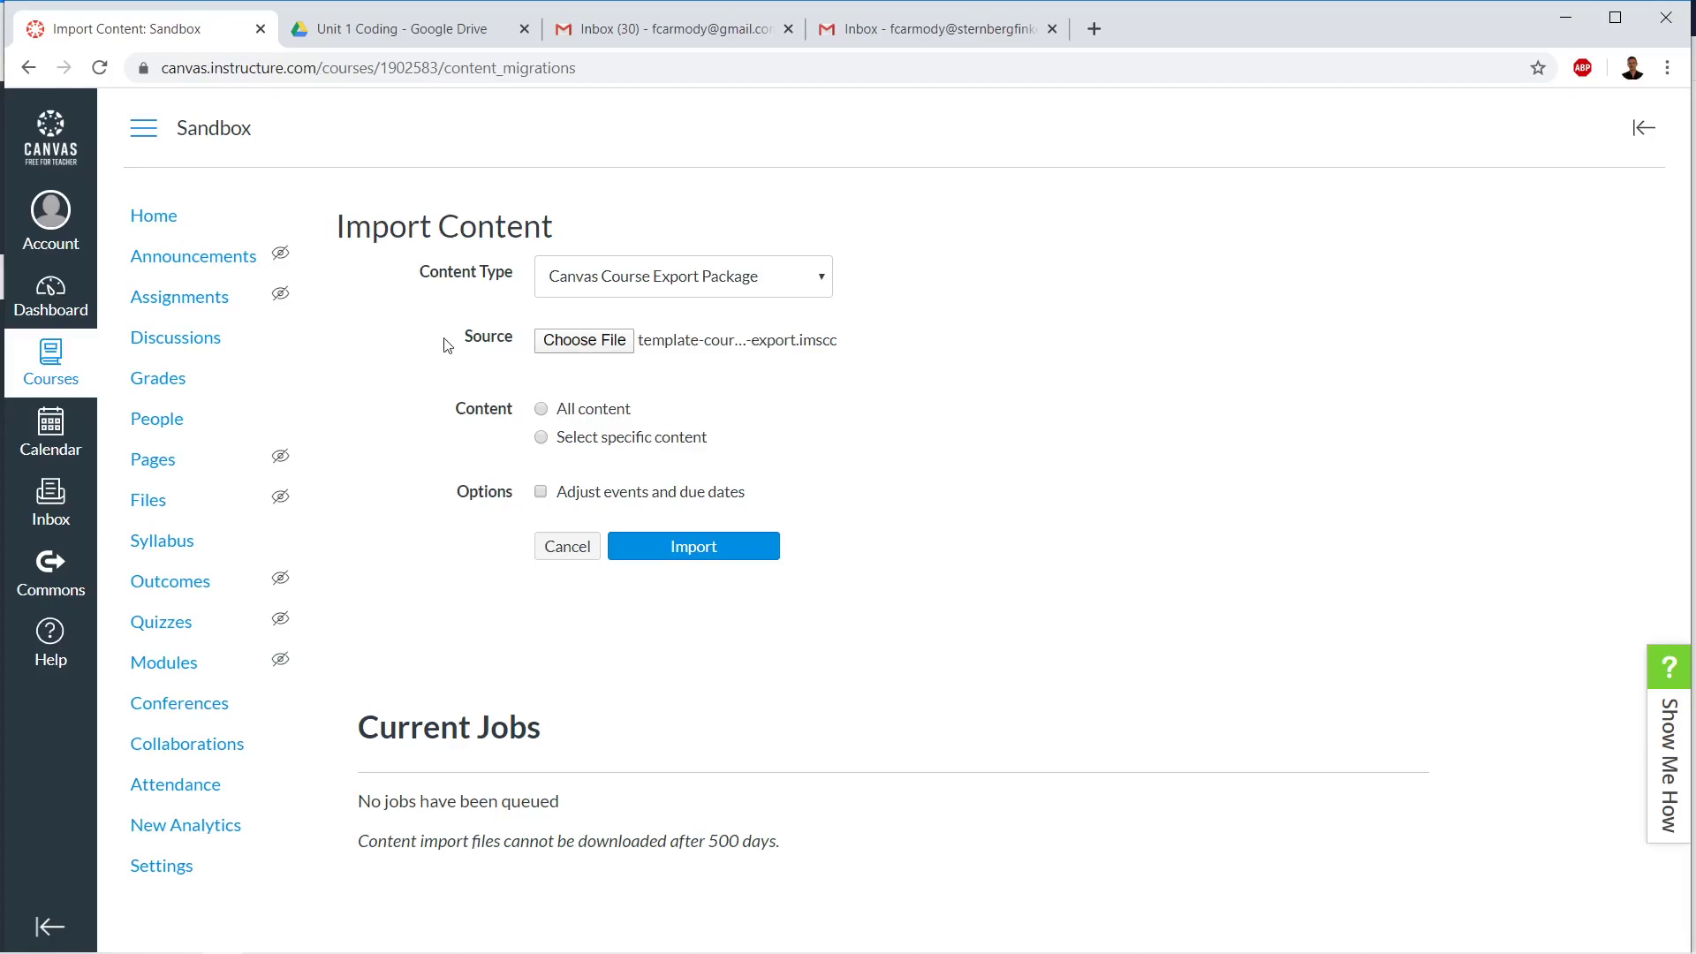
- Start the import with the option to select specific content and open the content selection of the queued job
drag(447, 409, 644, 411)
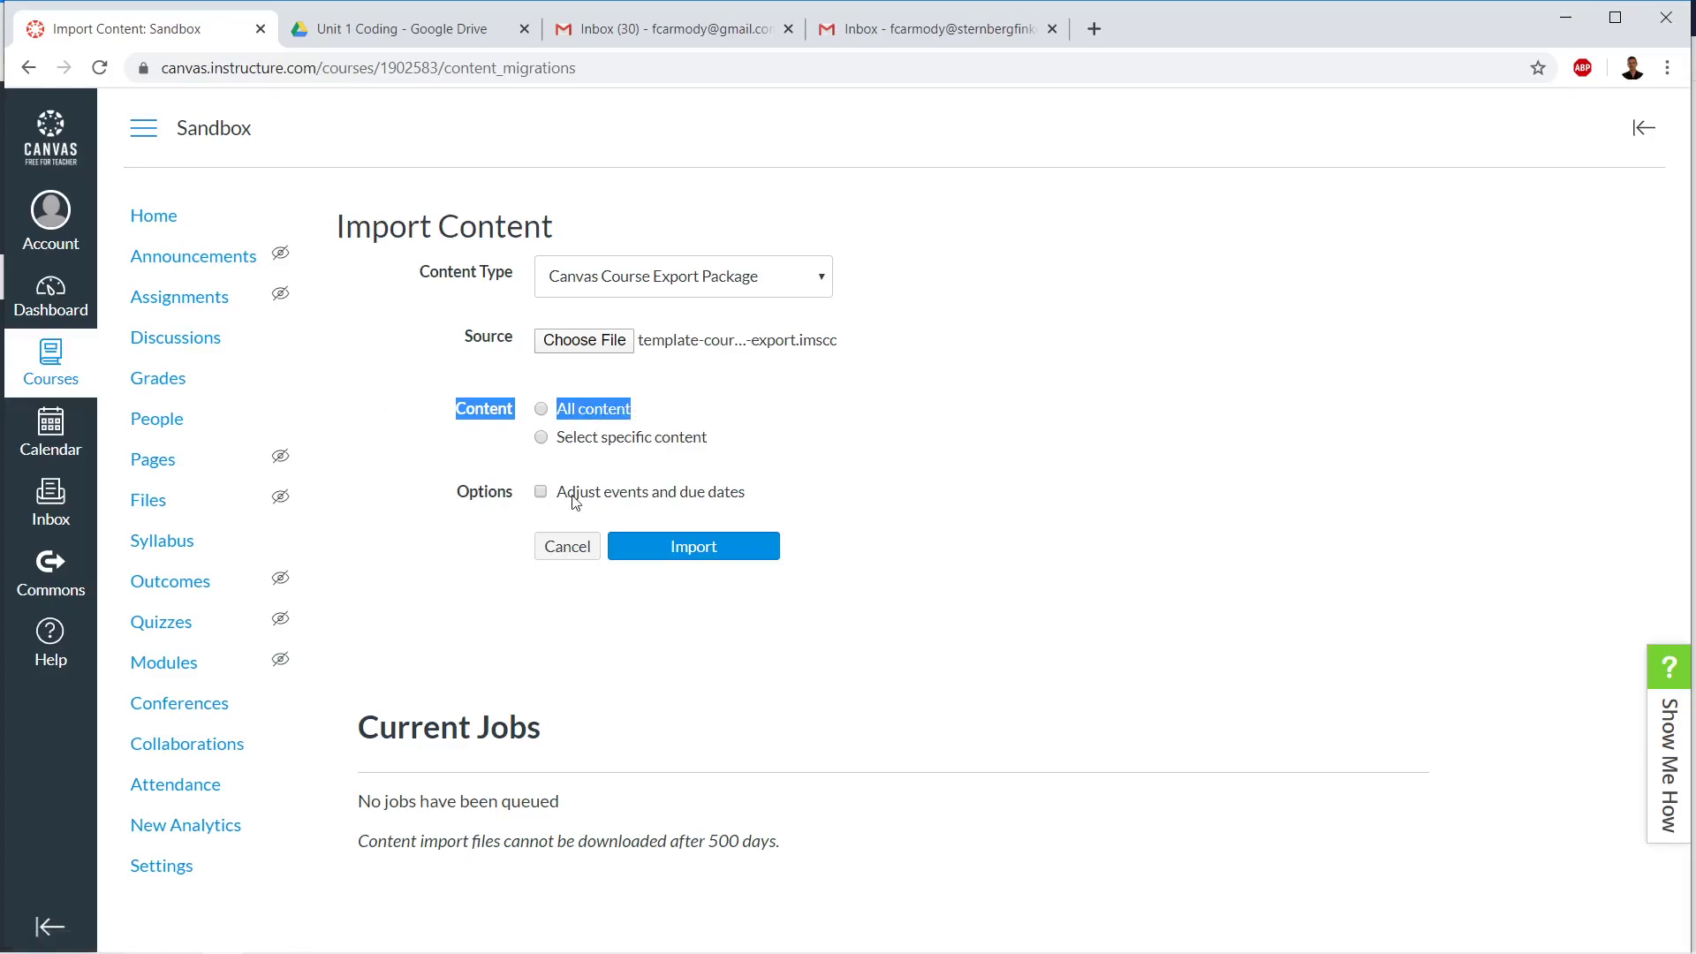
click(542, 438)
click(802, 452)
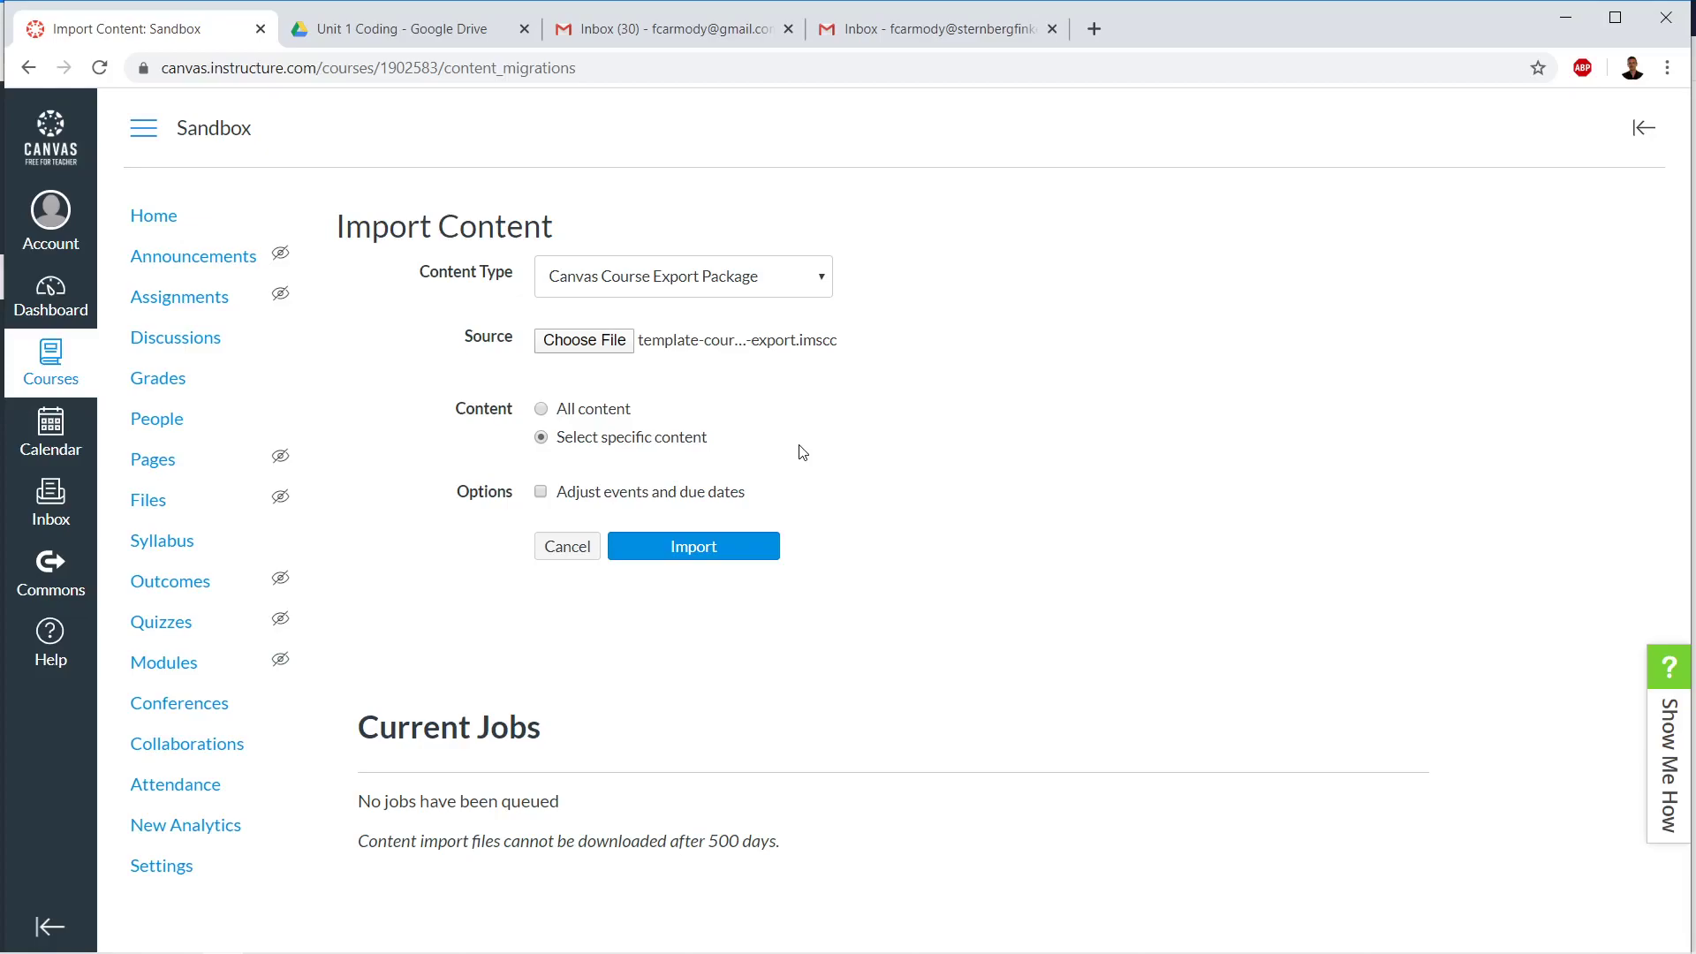
click(694, 547)
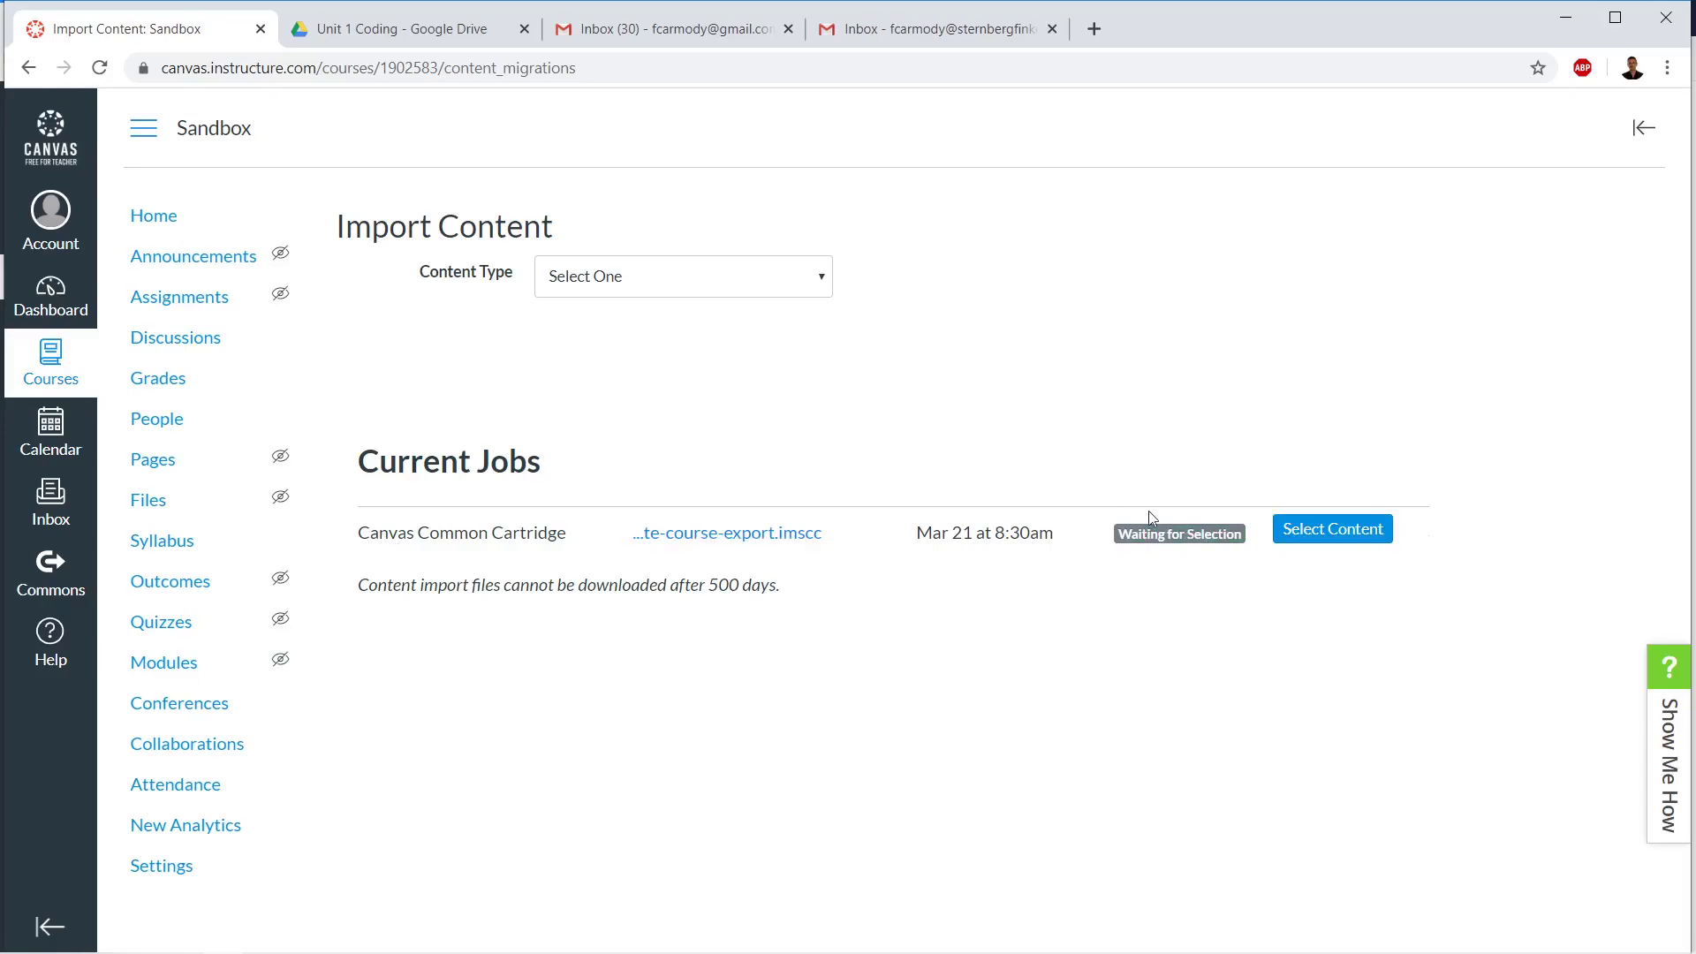
click(1321, 538)
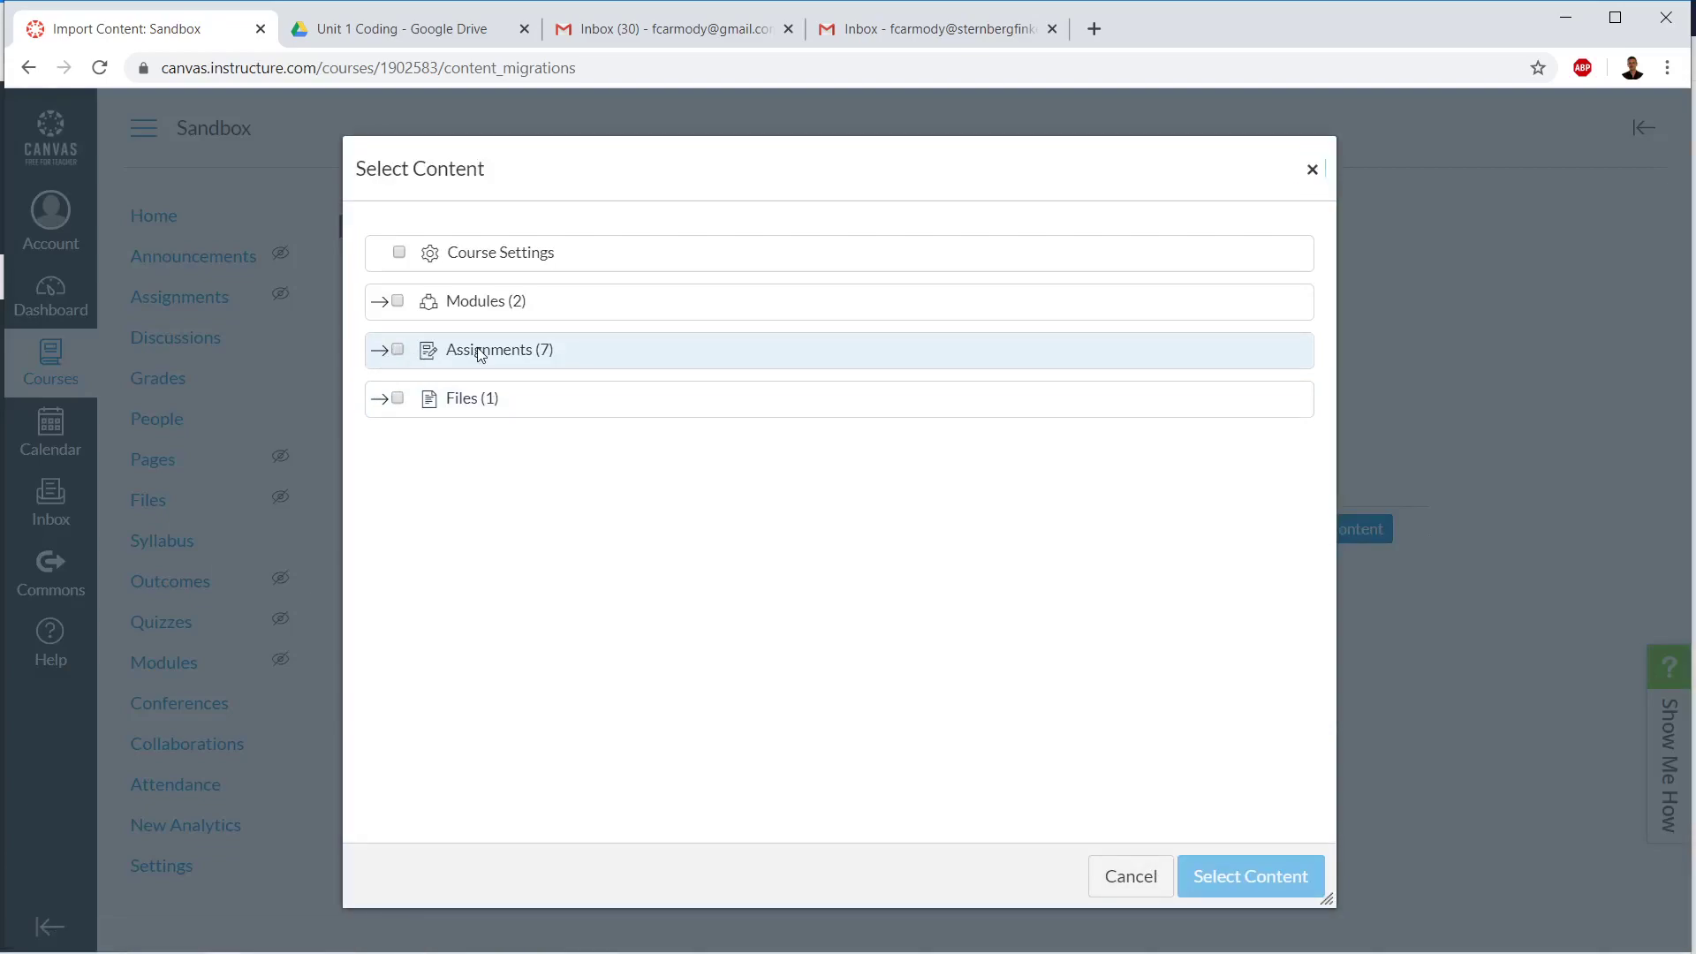
- Select all Assignments for import, look through the Portfolio group's assignments, and clear the selection again
click(398, 351)
click(380, 351)
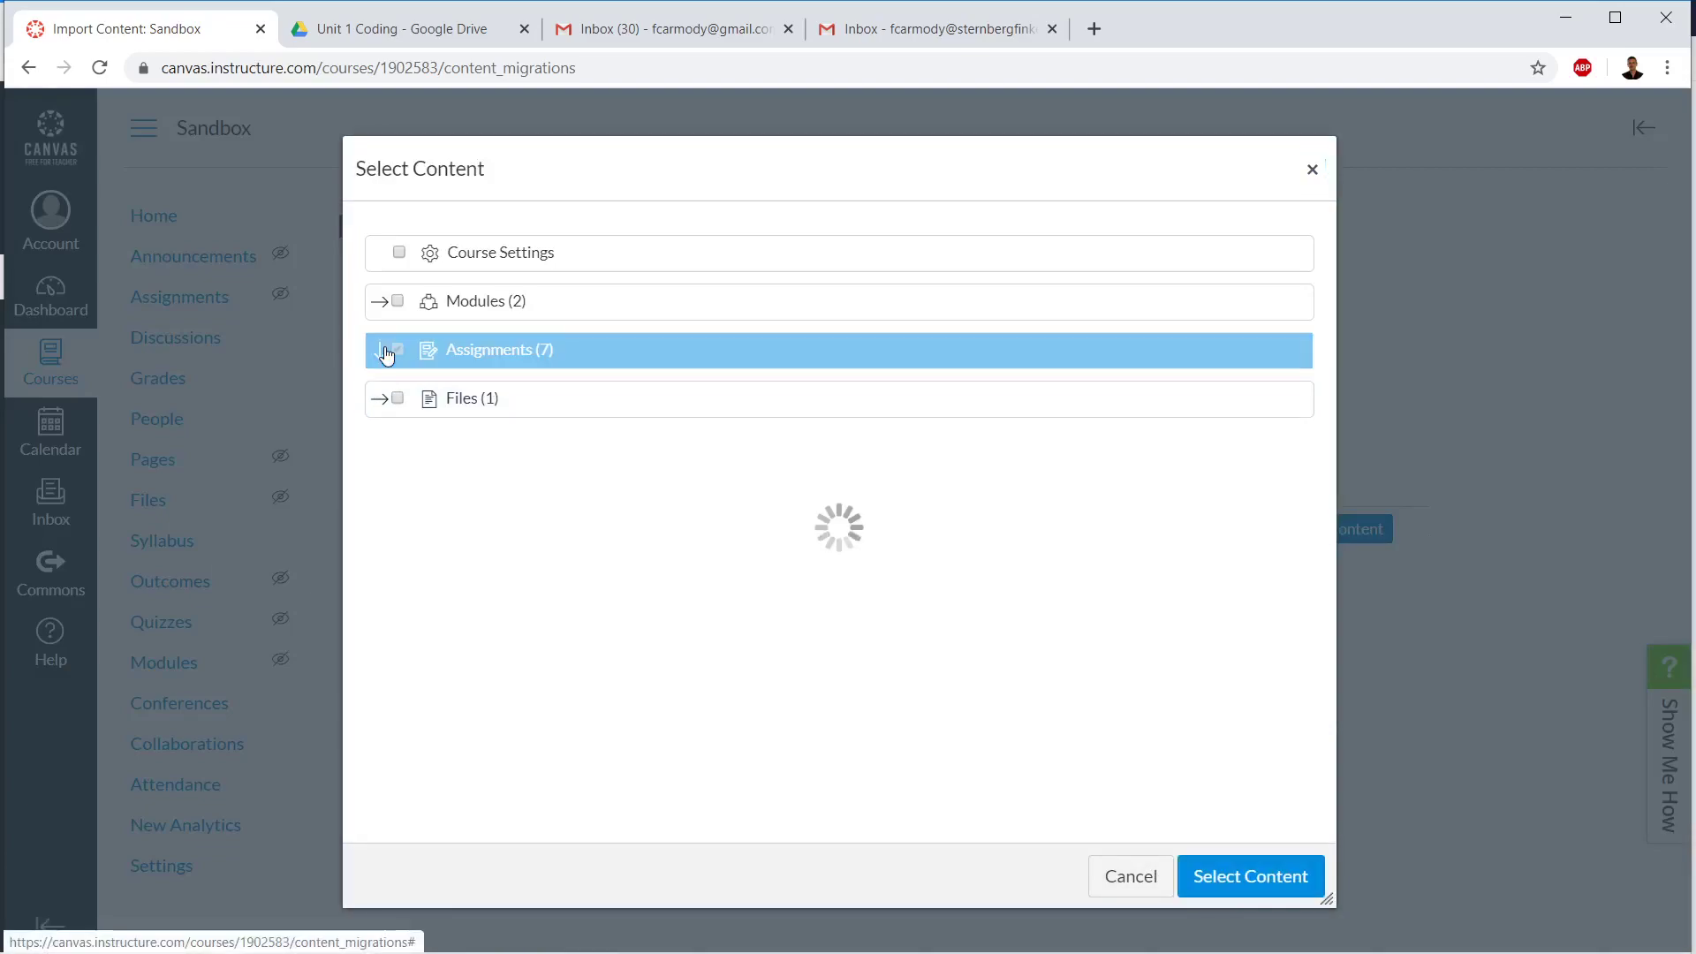
click(416, 393)
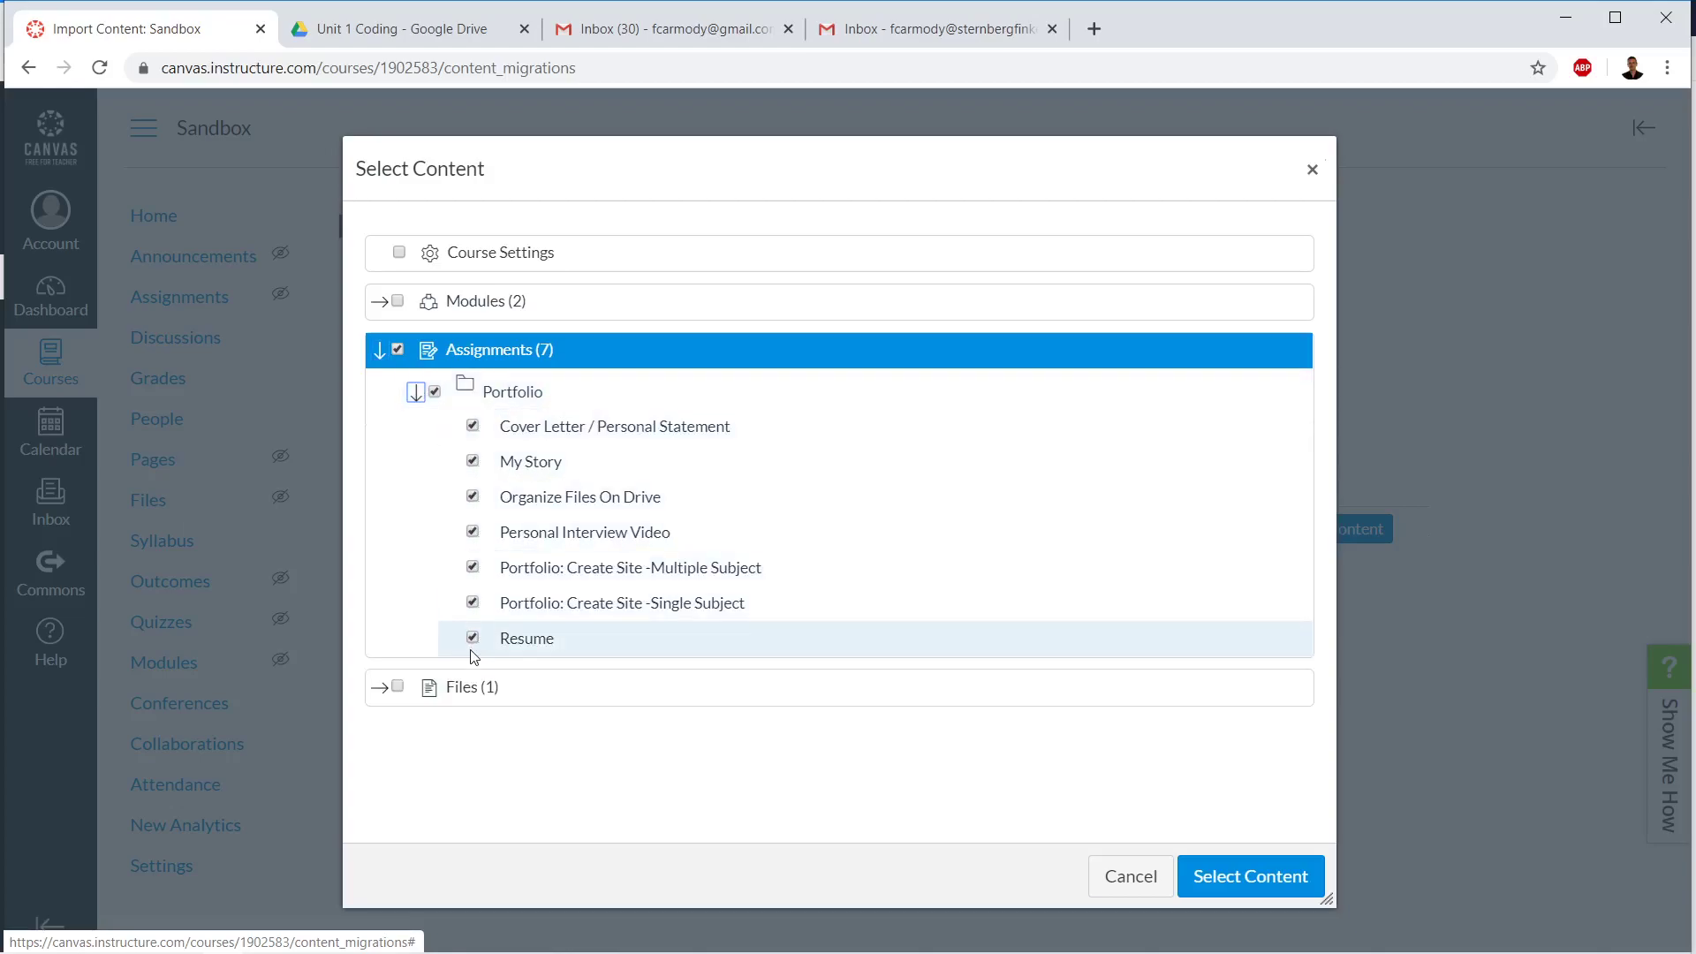
click(398, 350)
click(379, 351)
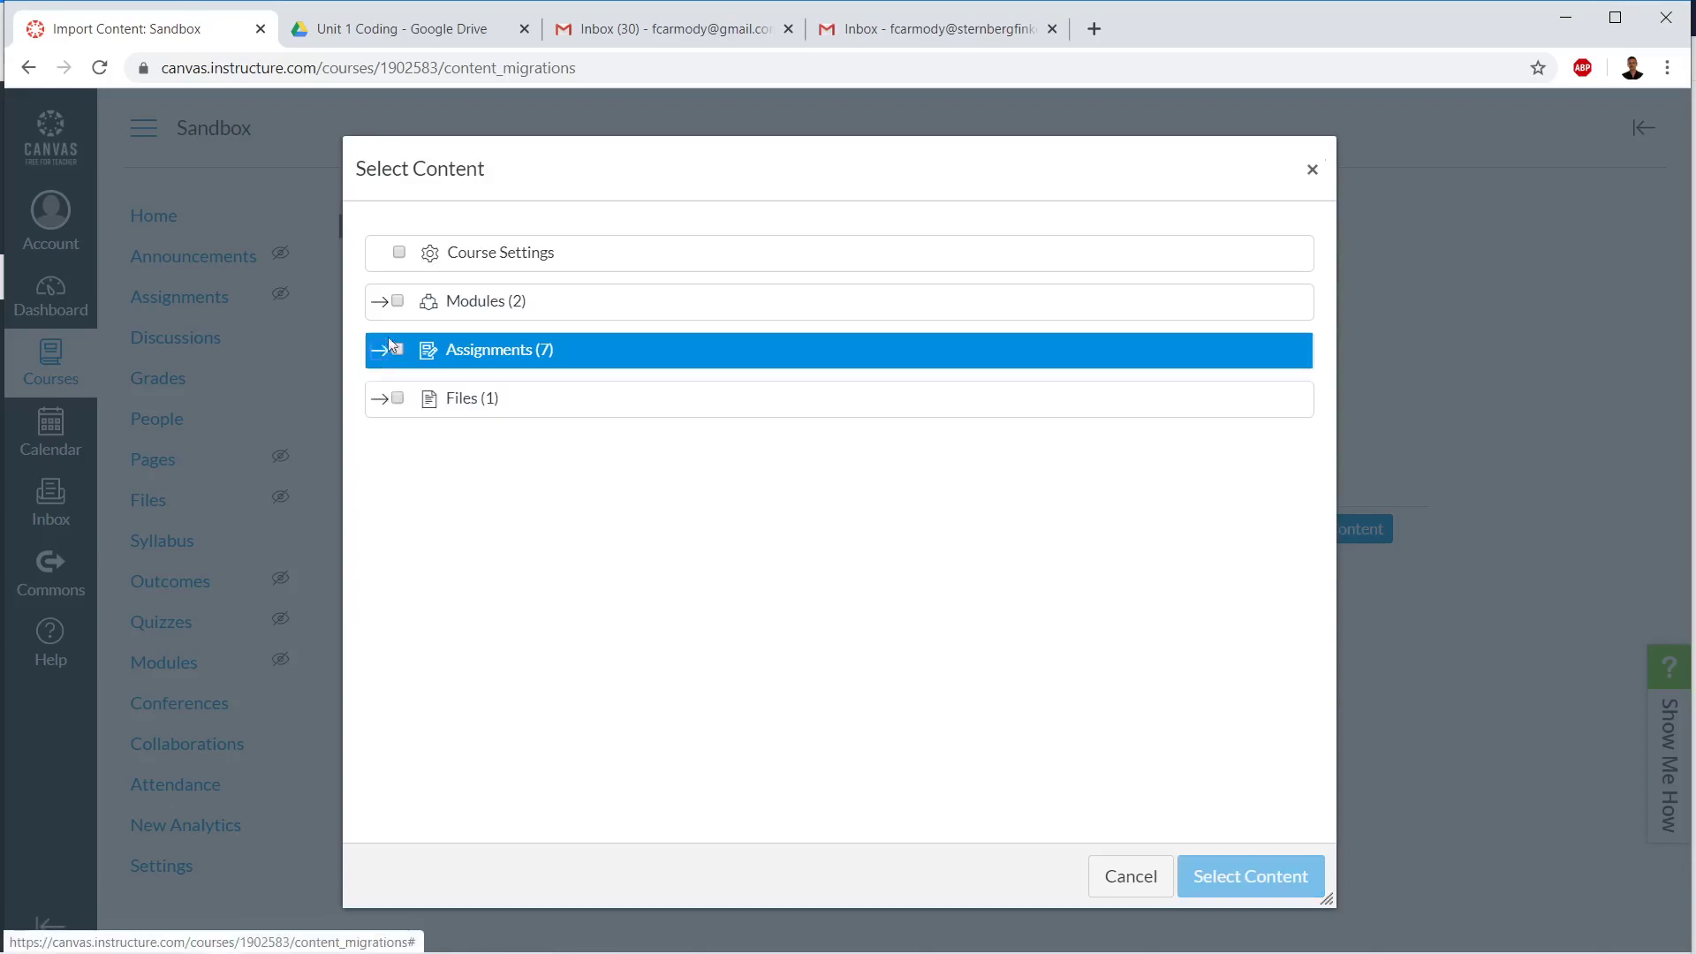
- Select only the Academic/ Professional Portfolio module for import and confirm the content selection
click(380, 303)
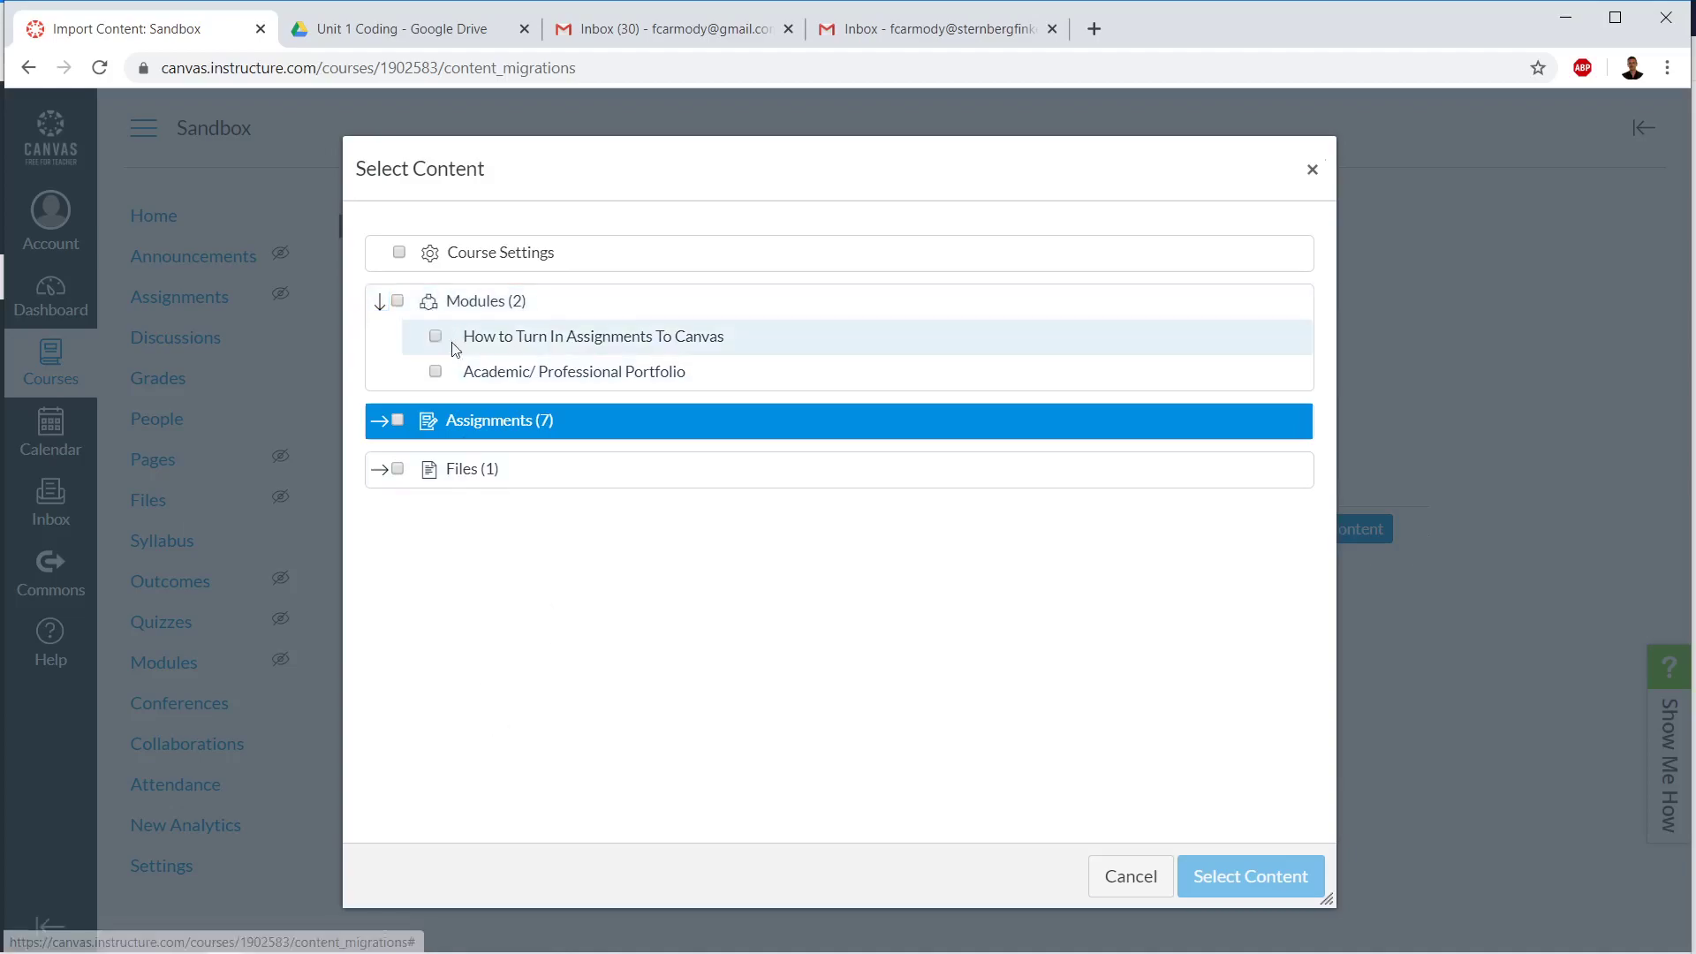
click(536, 373)
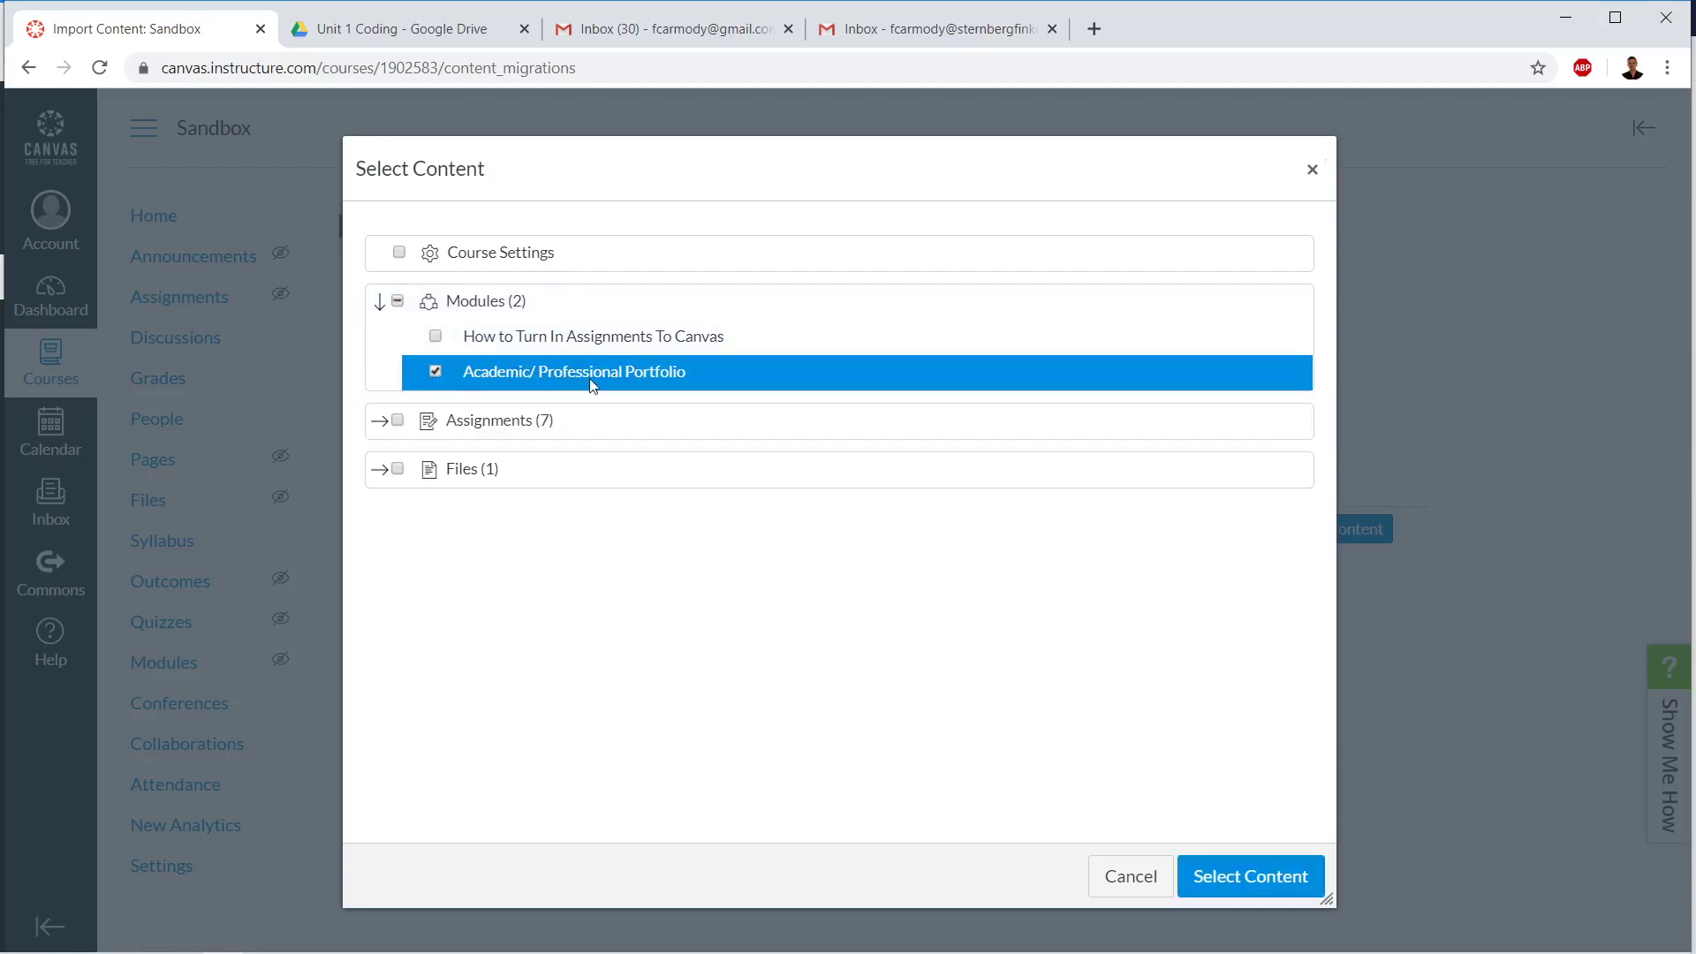
click(1298, 887)
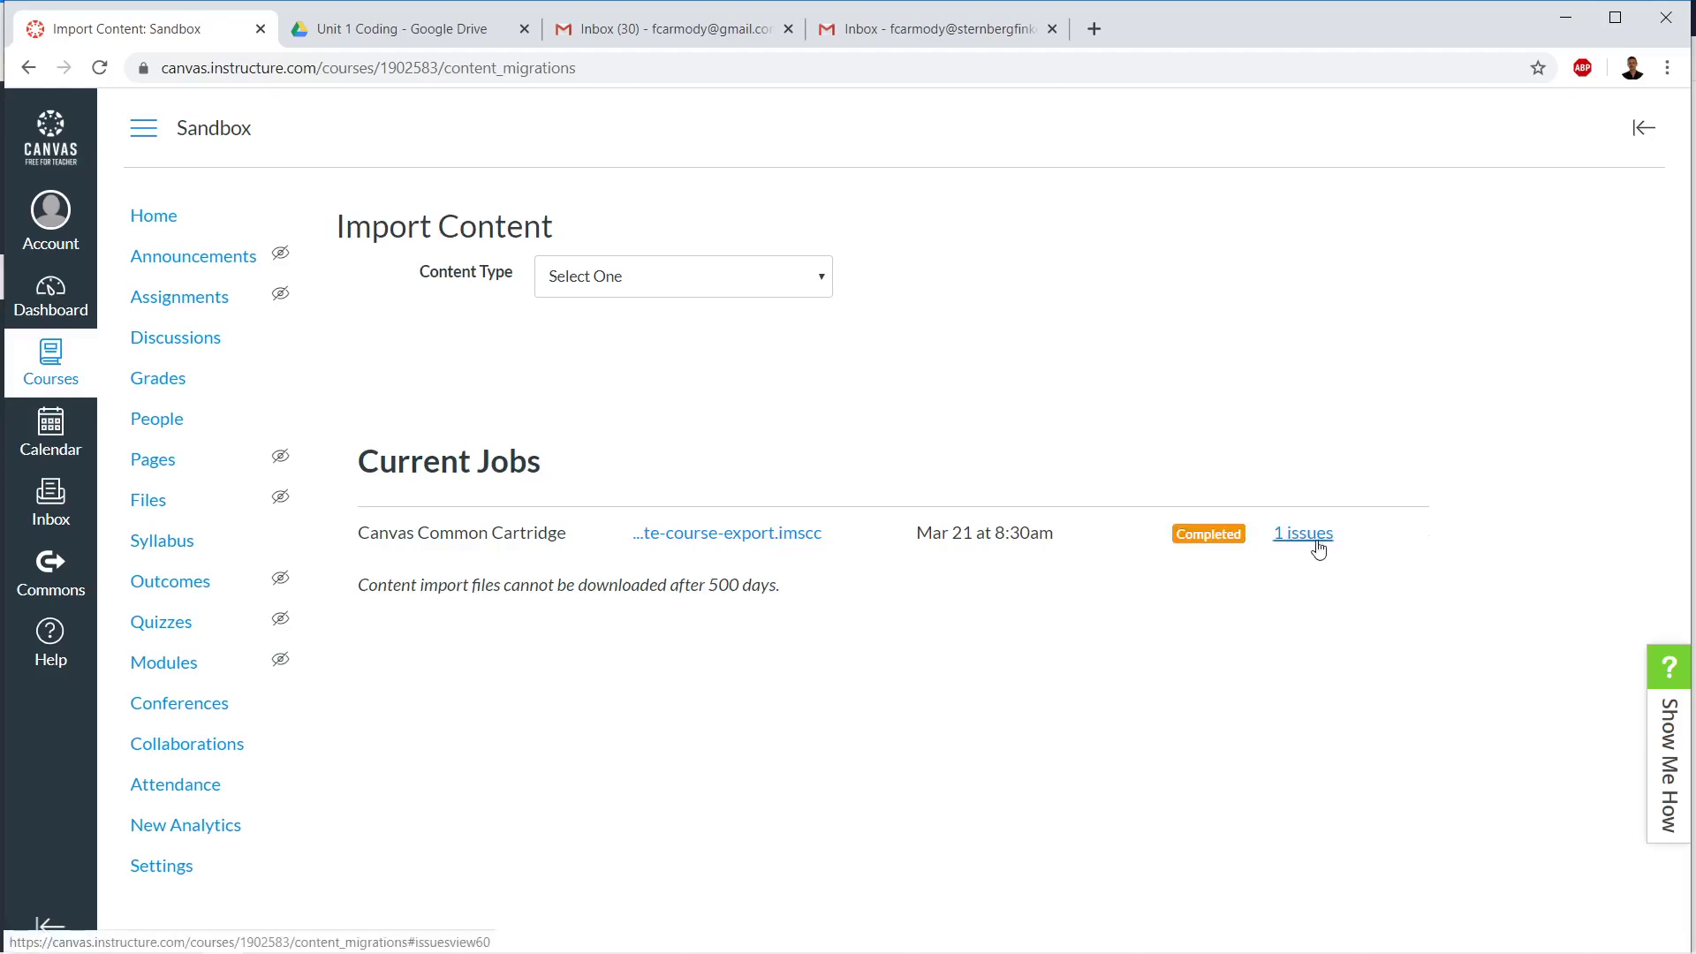
- Review the issue reported for the template-course-export.imscc import job
click(1318, 550)
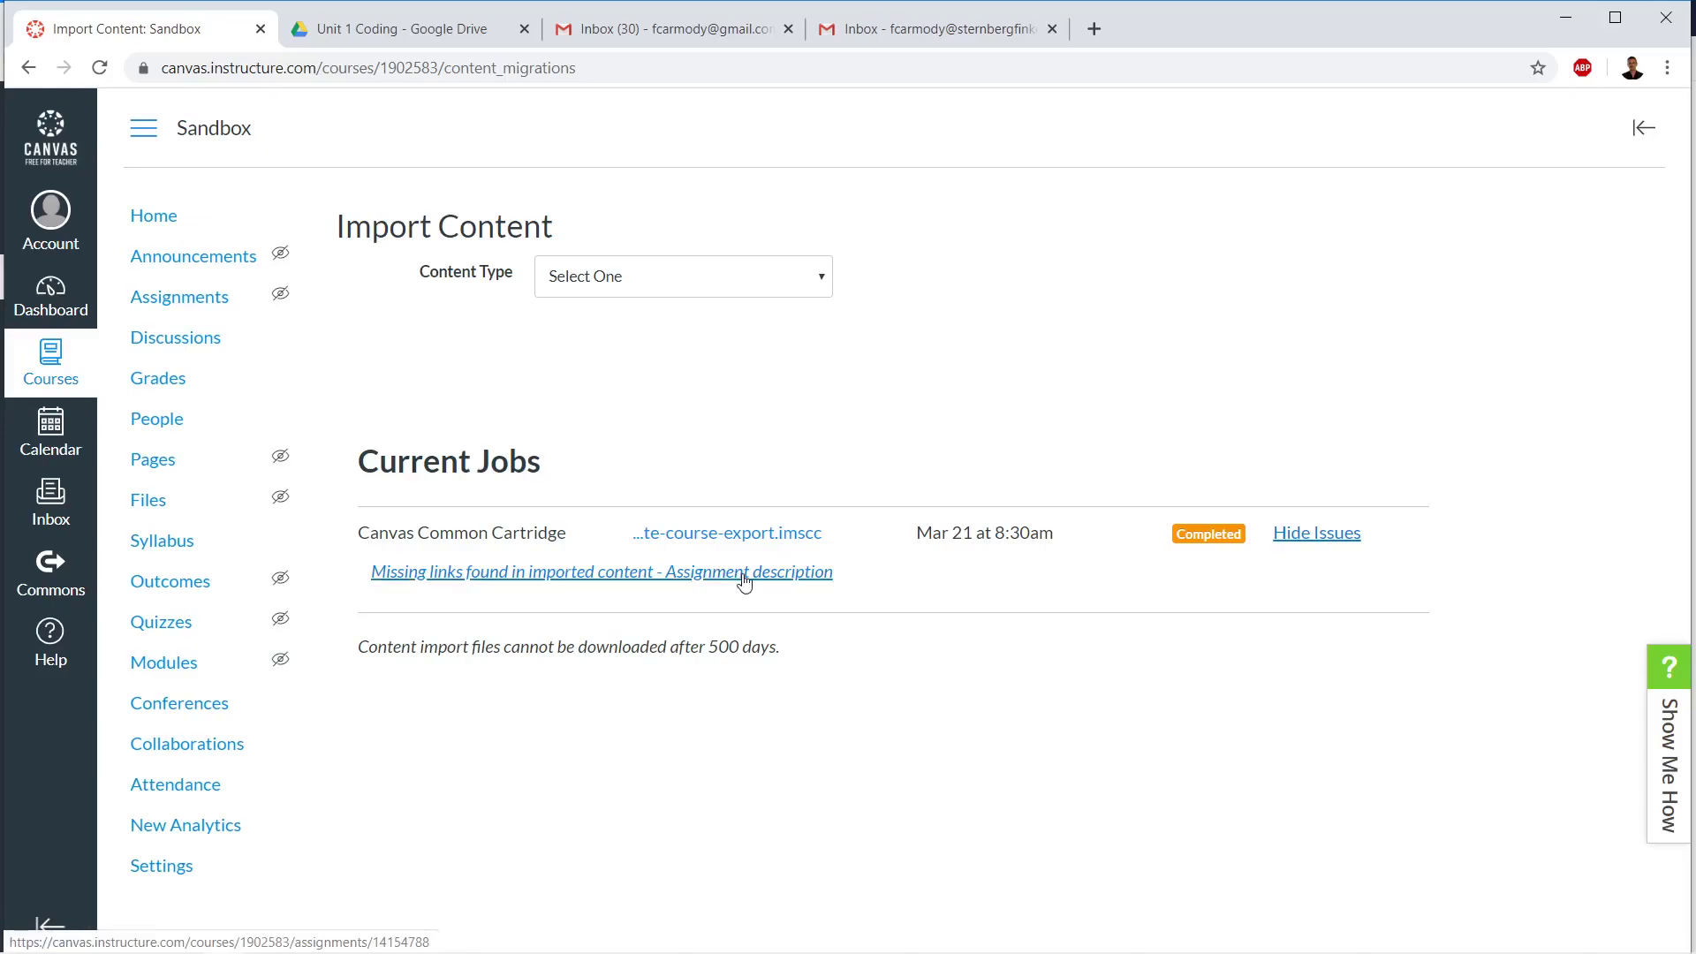
click(970, 586)
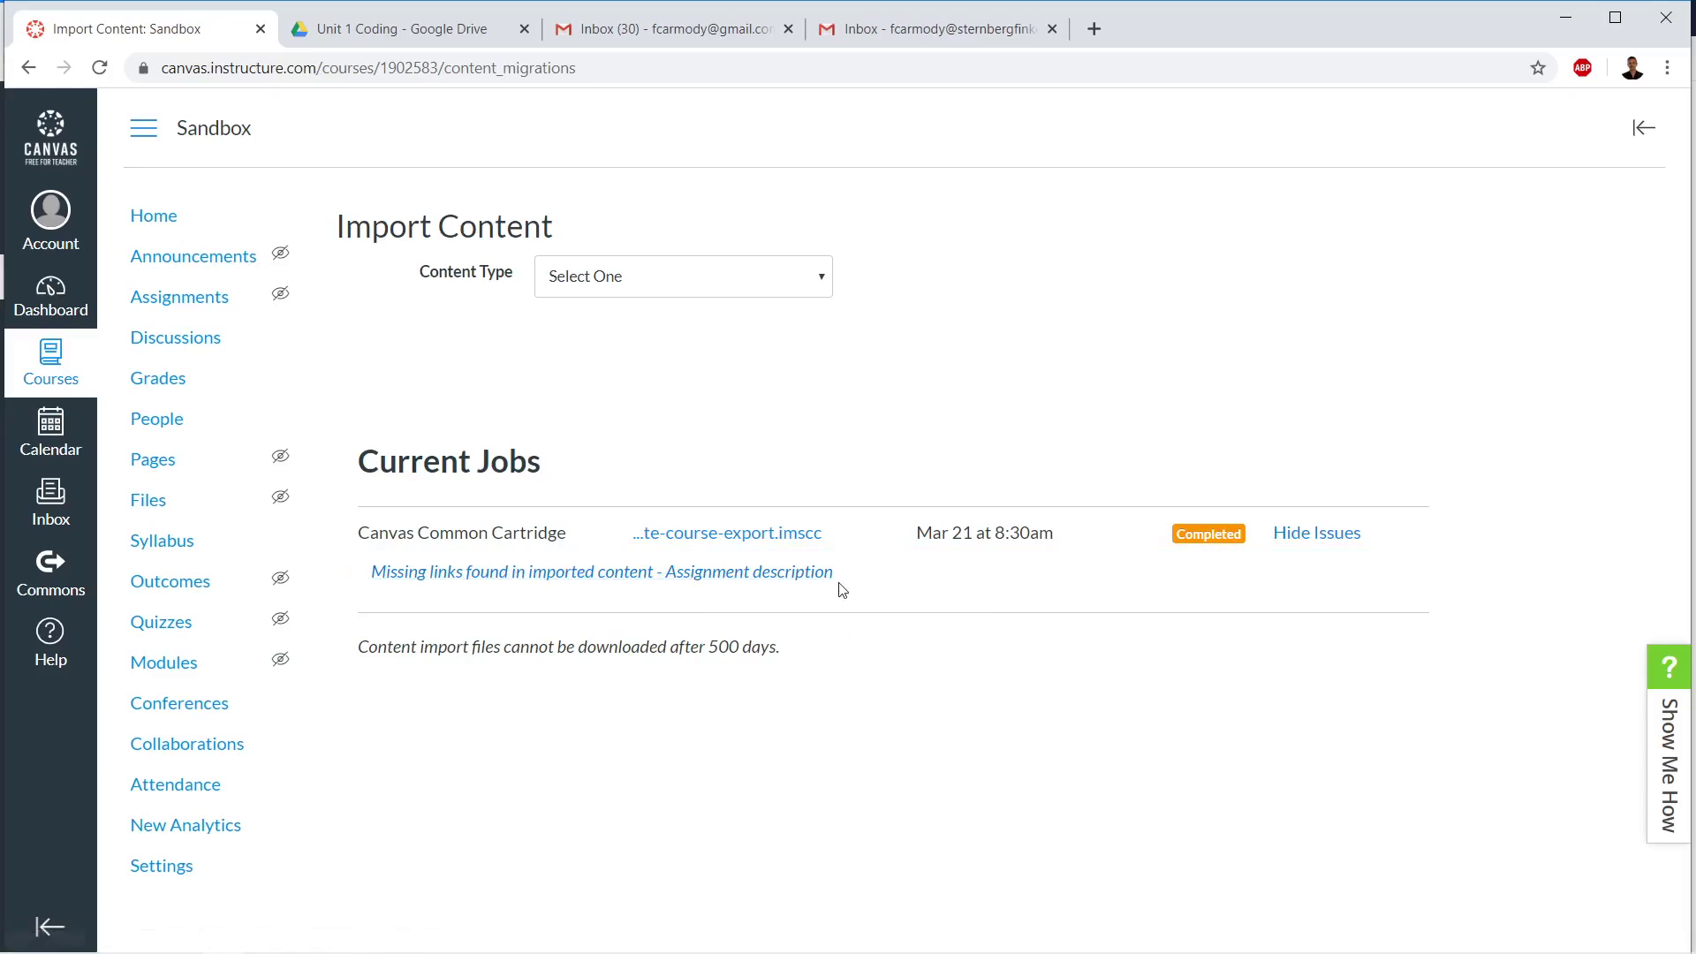
drag(835, 576, 372, 570)
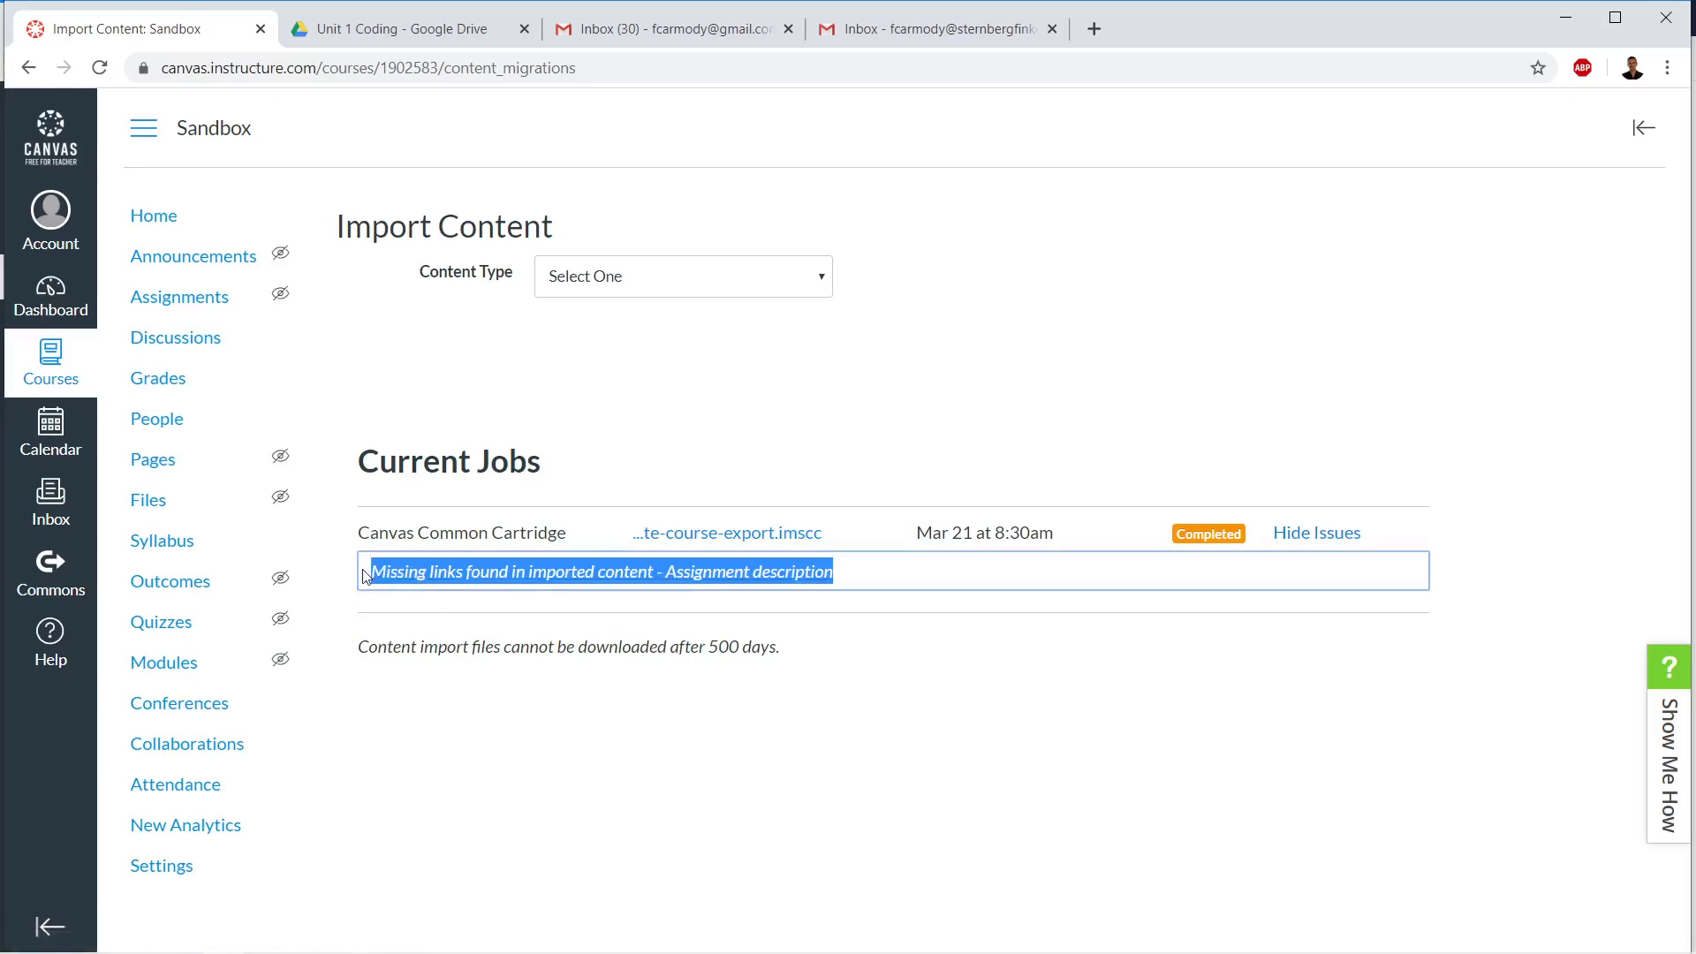
click(507, 704)
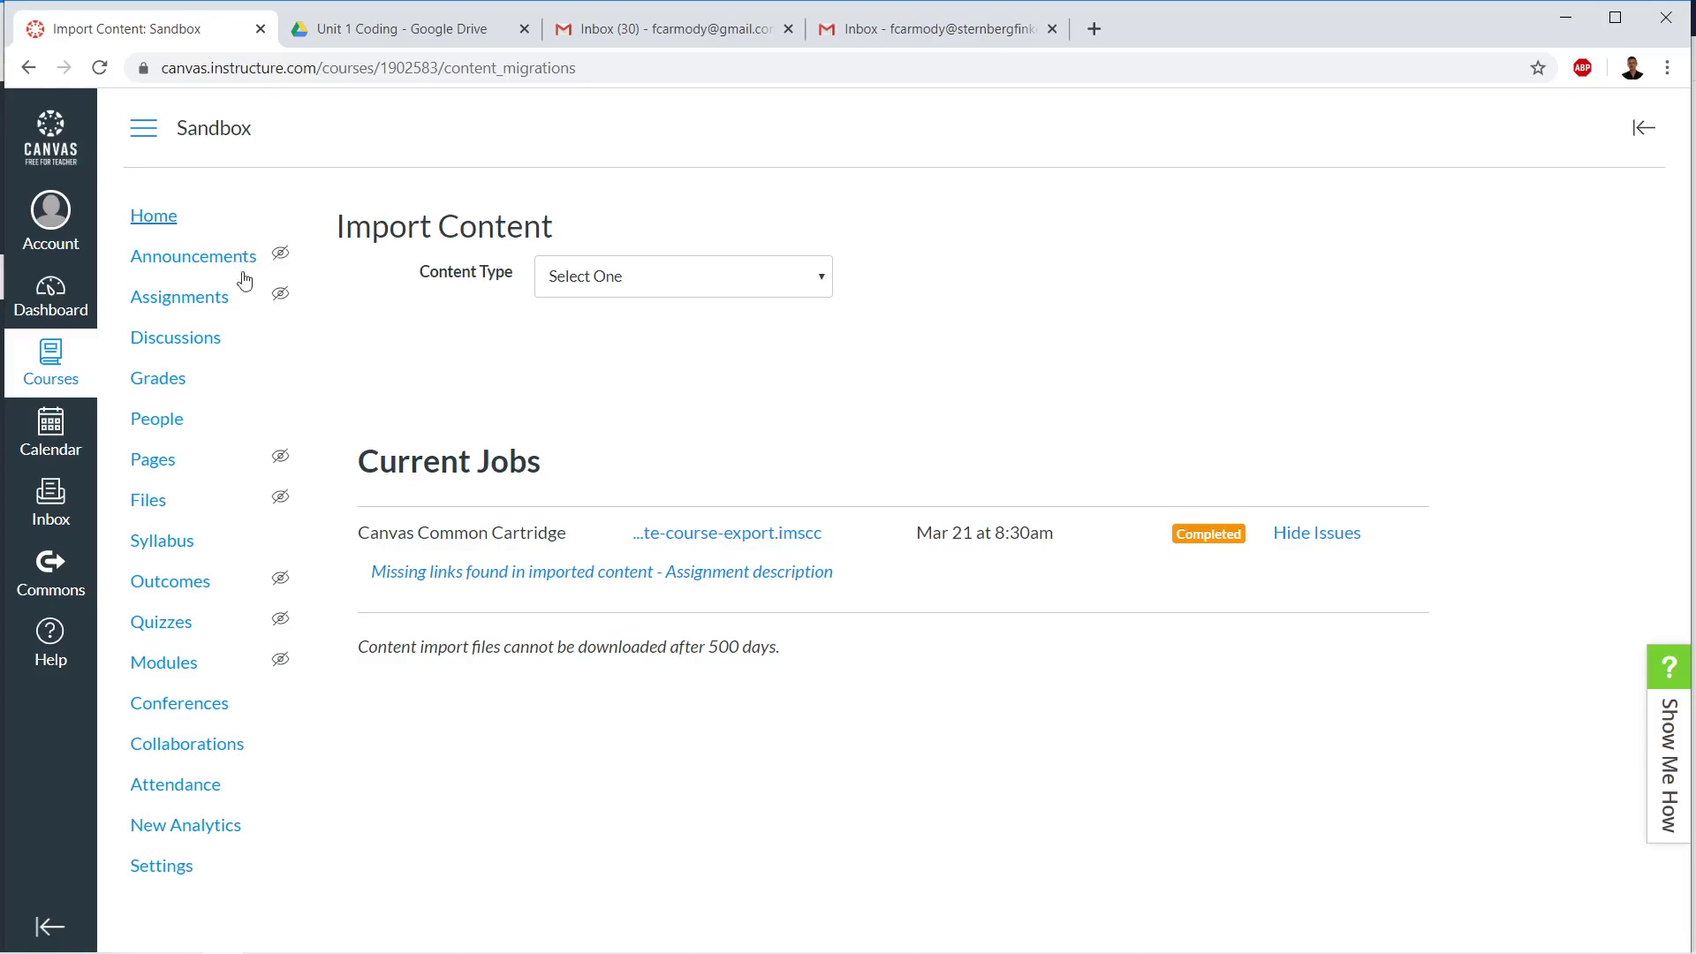
- Look through the imported Academic/ Professional Portfolio module on the Sandbox course's modules page and collapse it
click(179, 664)
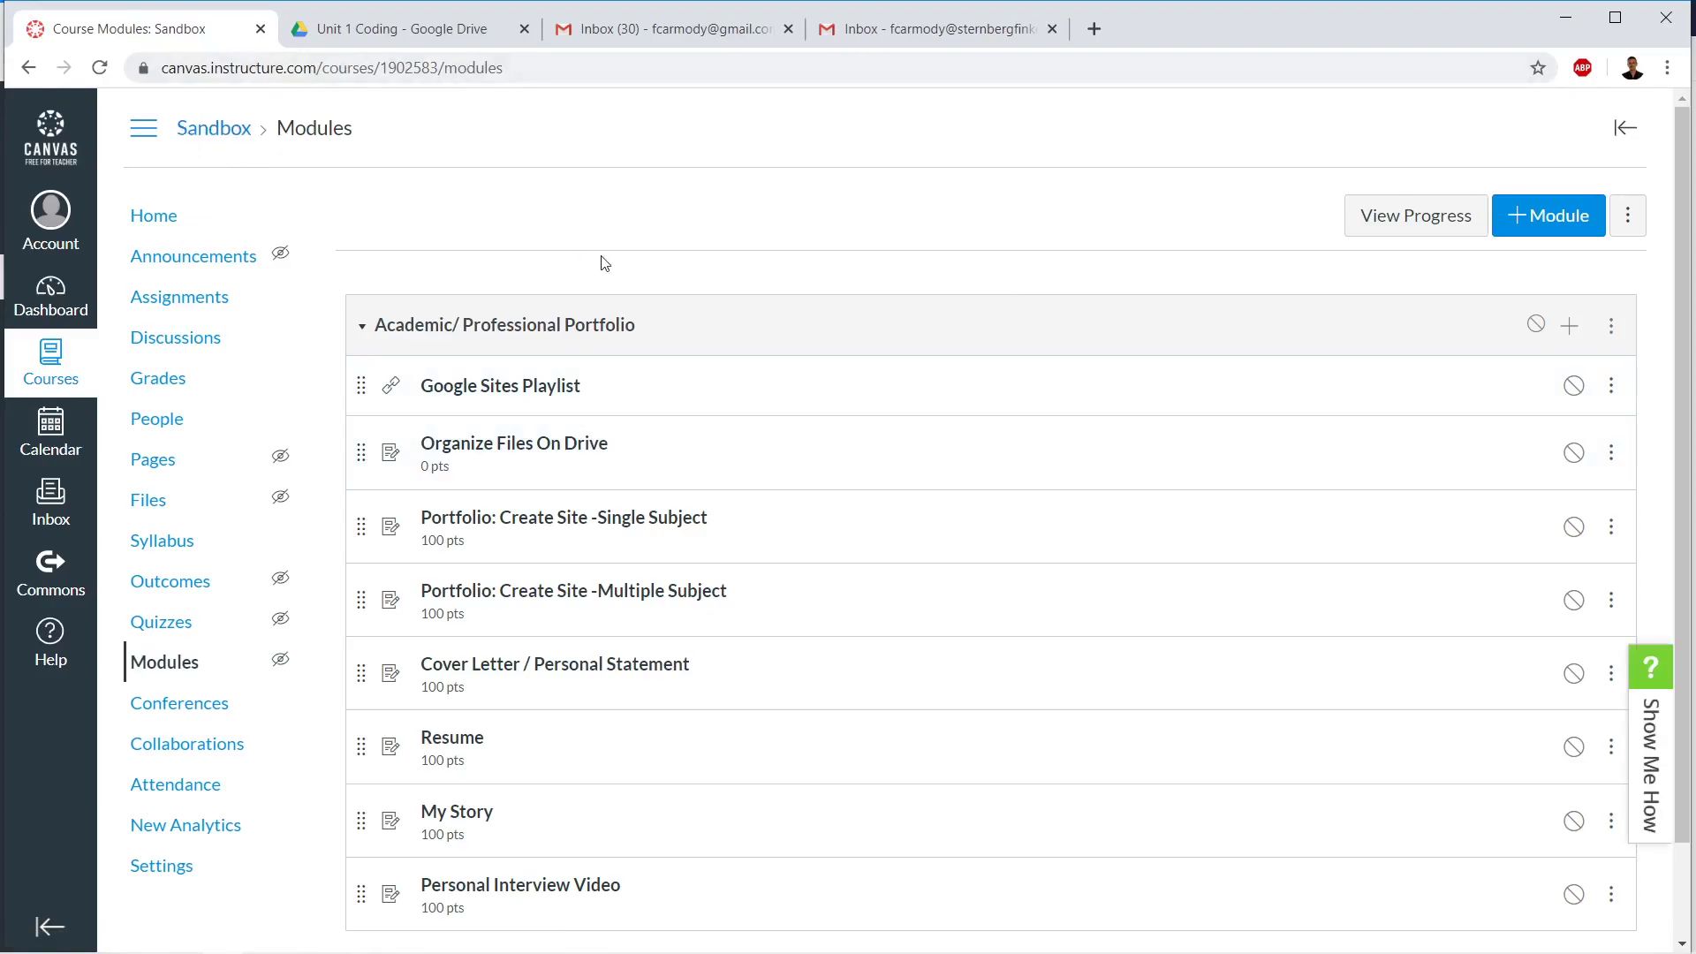
scroll(847, 381, down, 2)
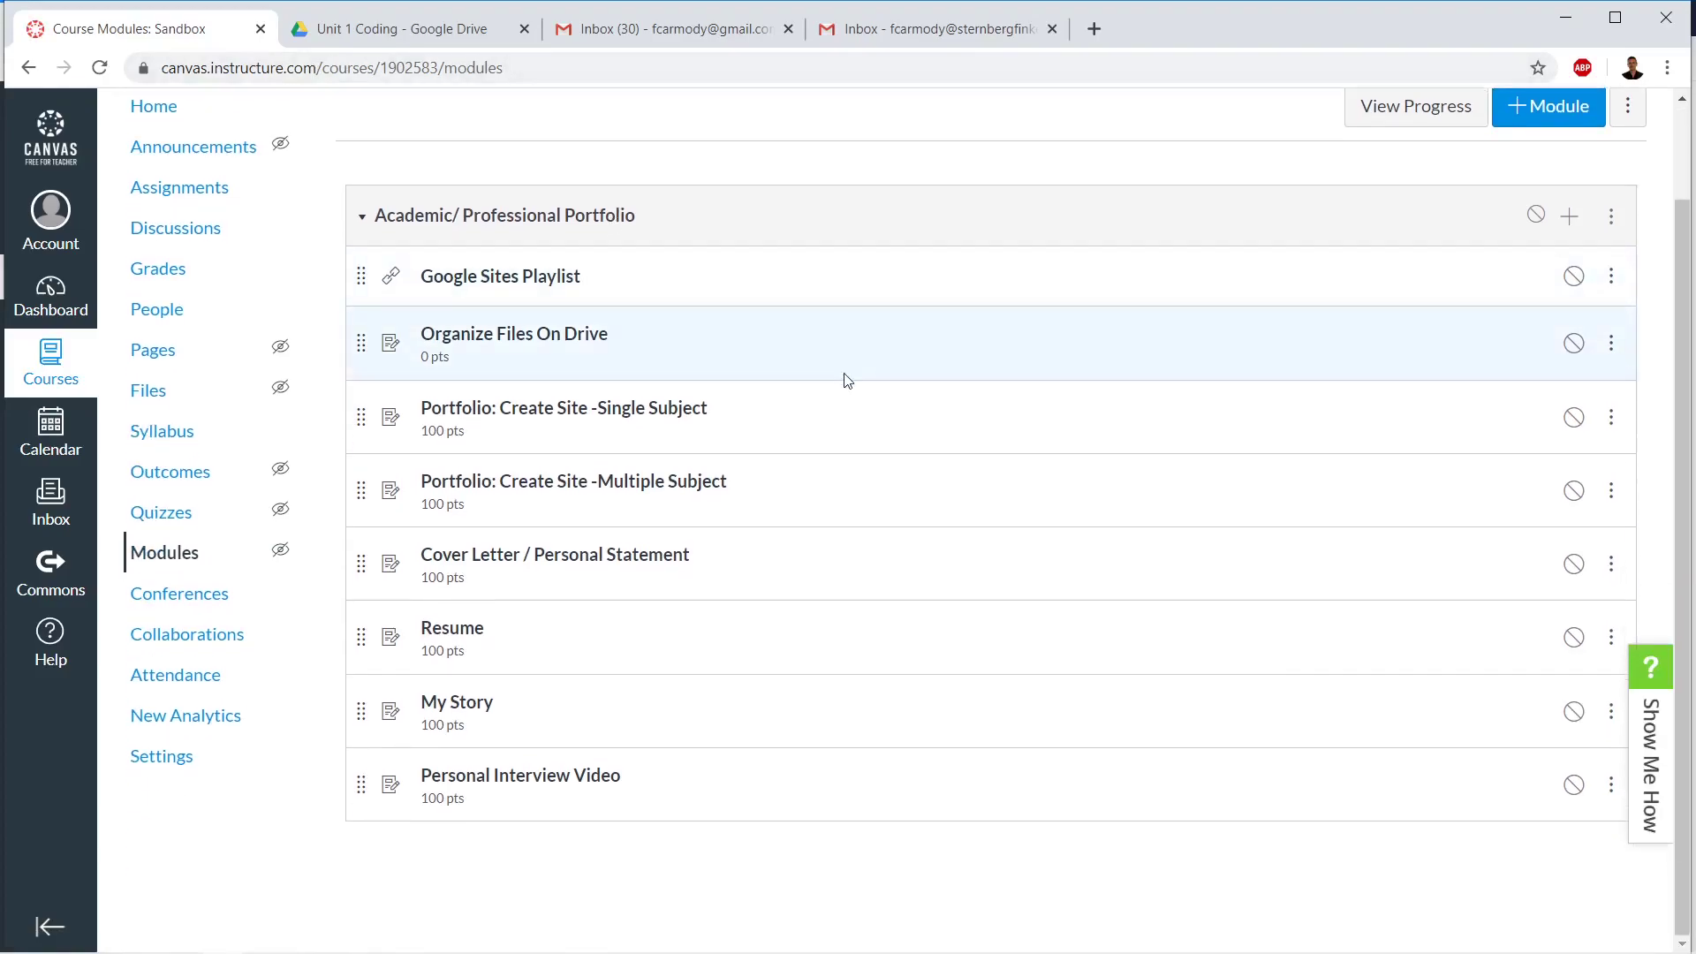
click(361, 219)
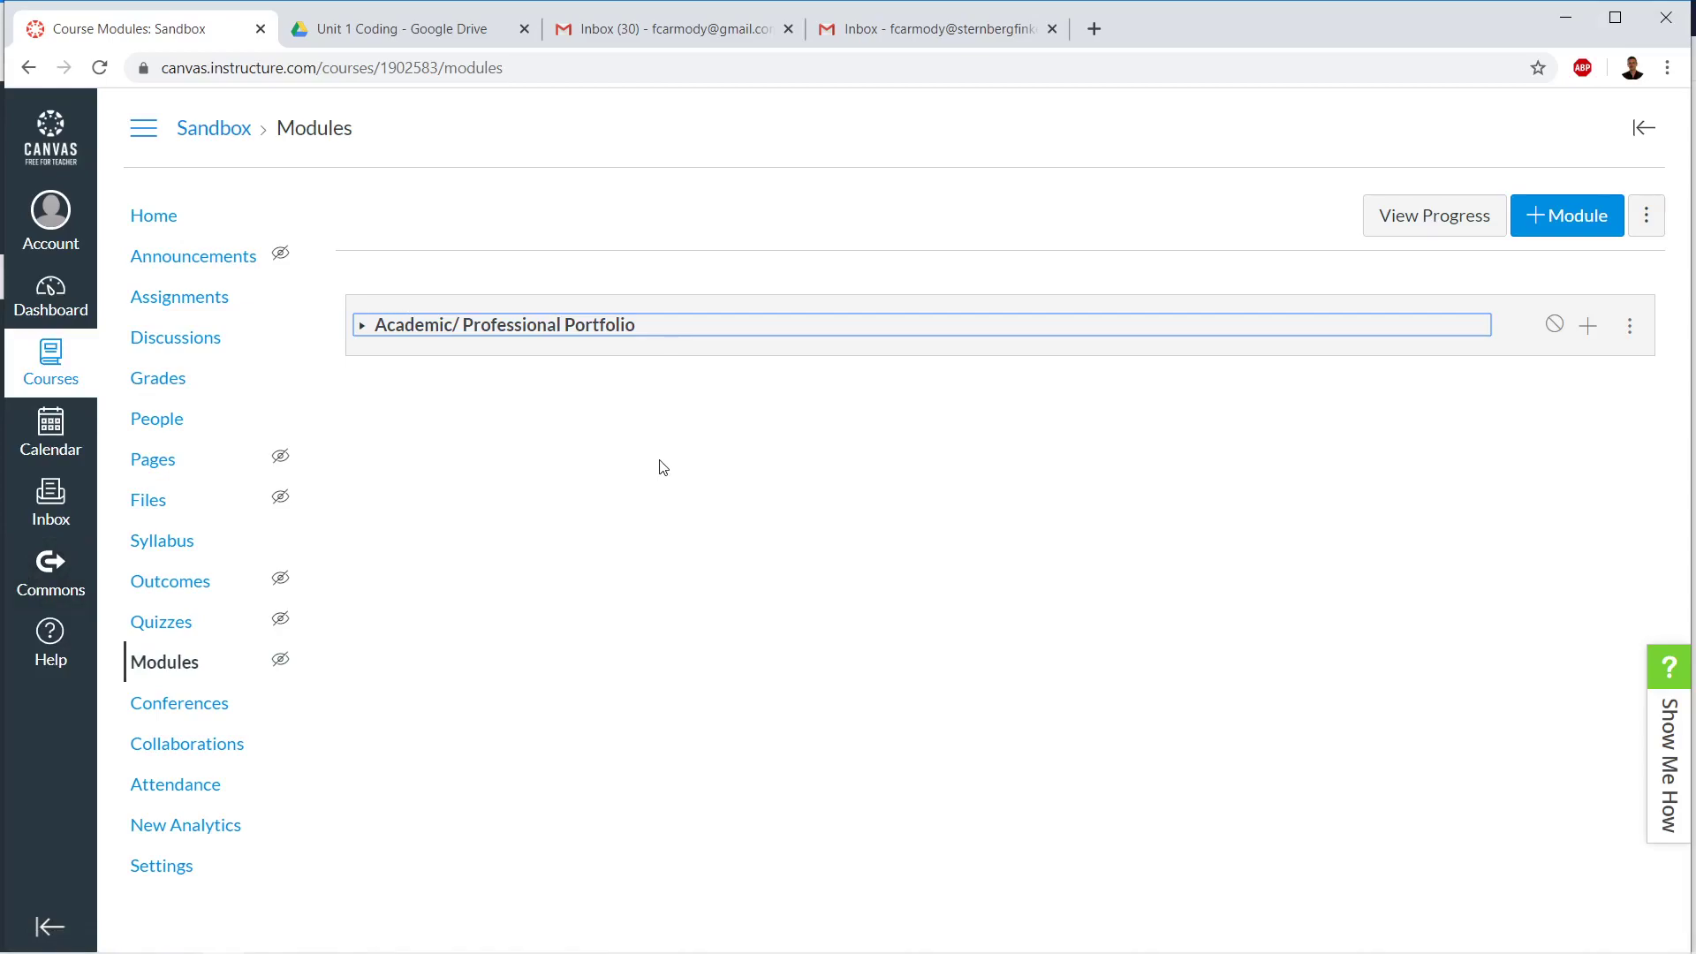
click(553, 517)
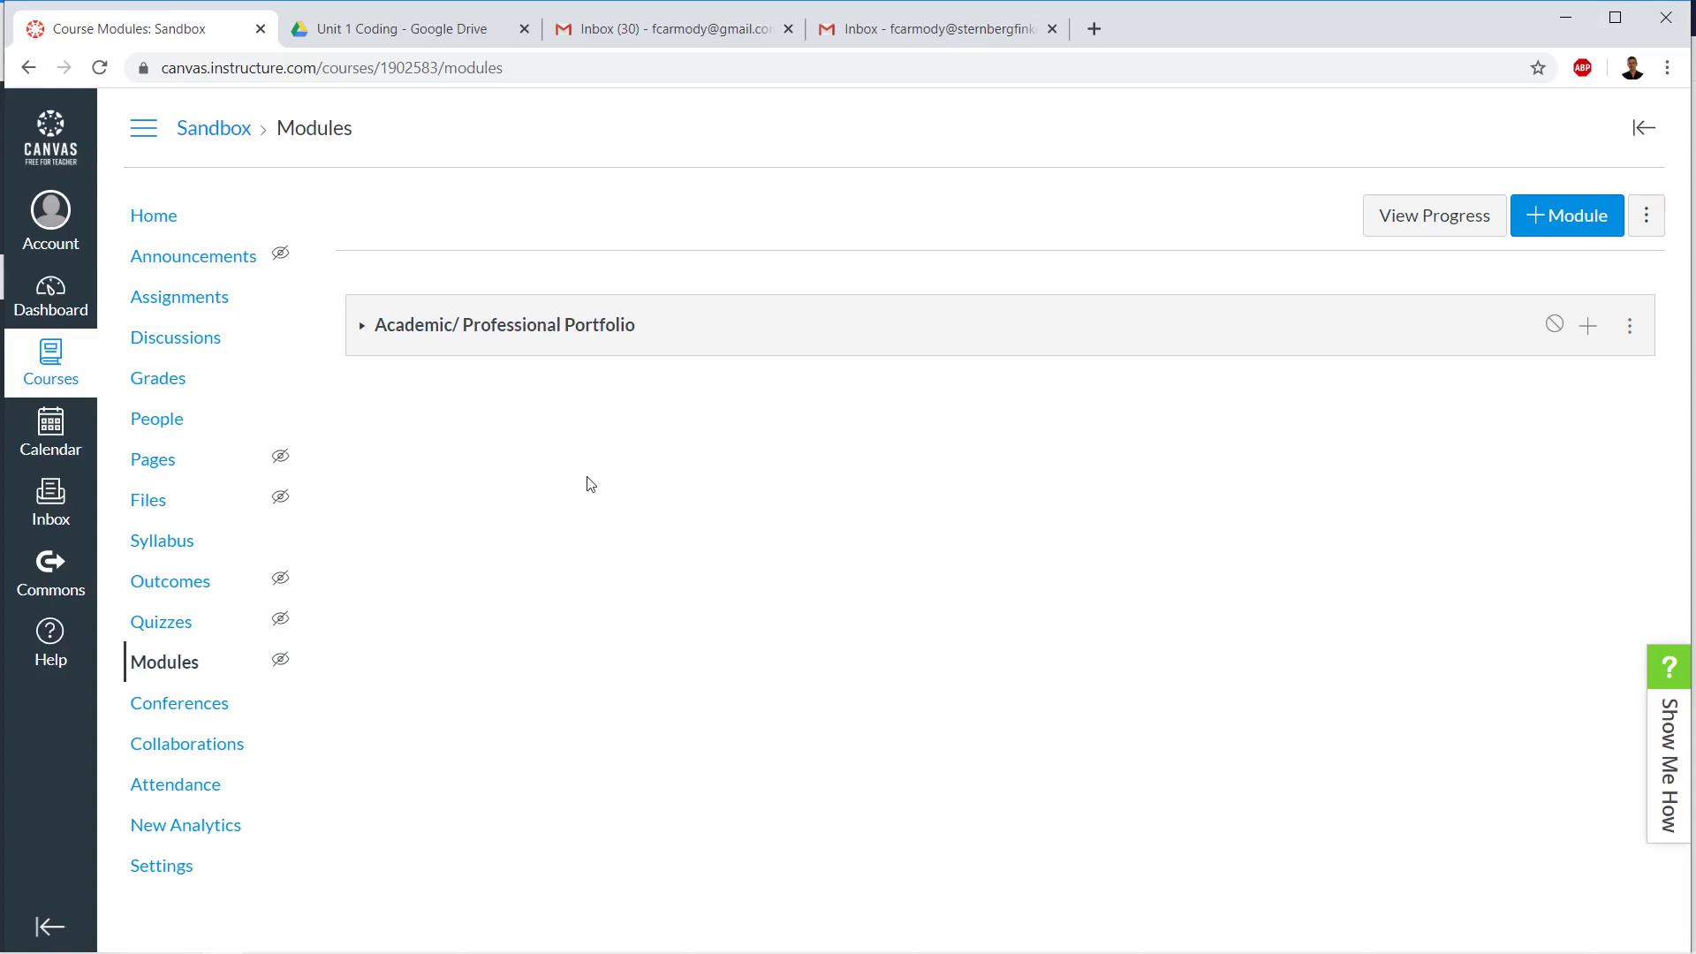
- Open the Coding 101 course
click(62, 371)
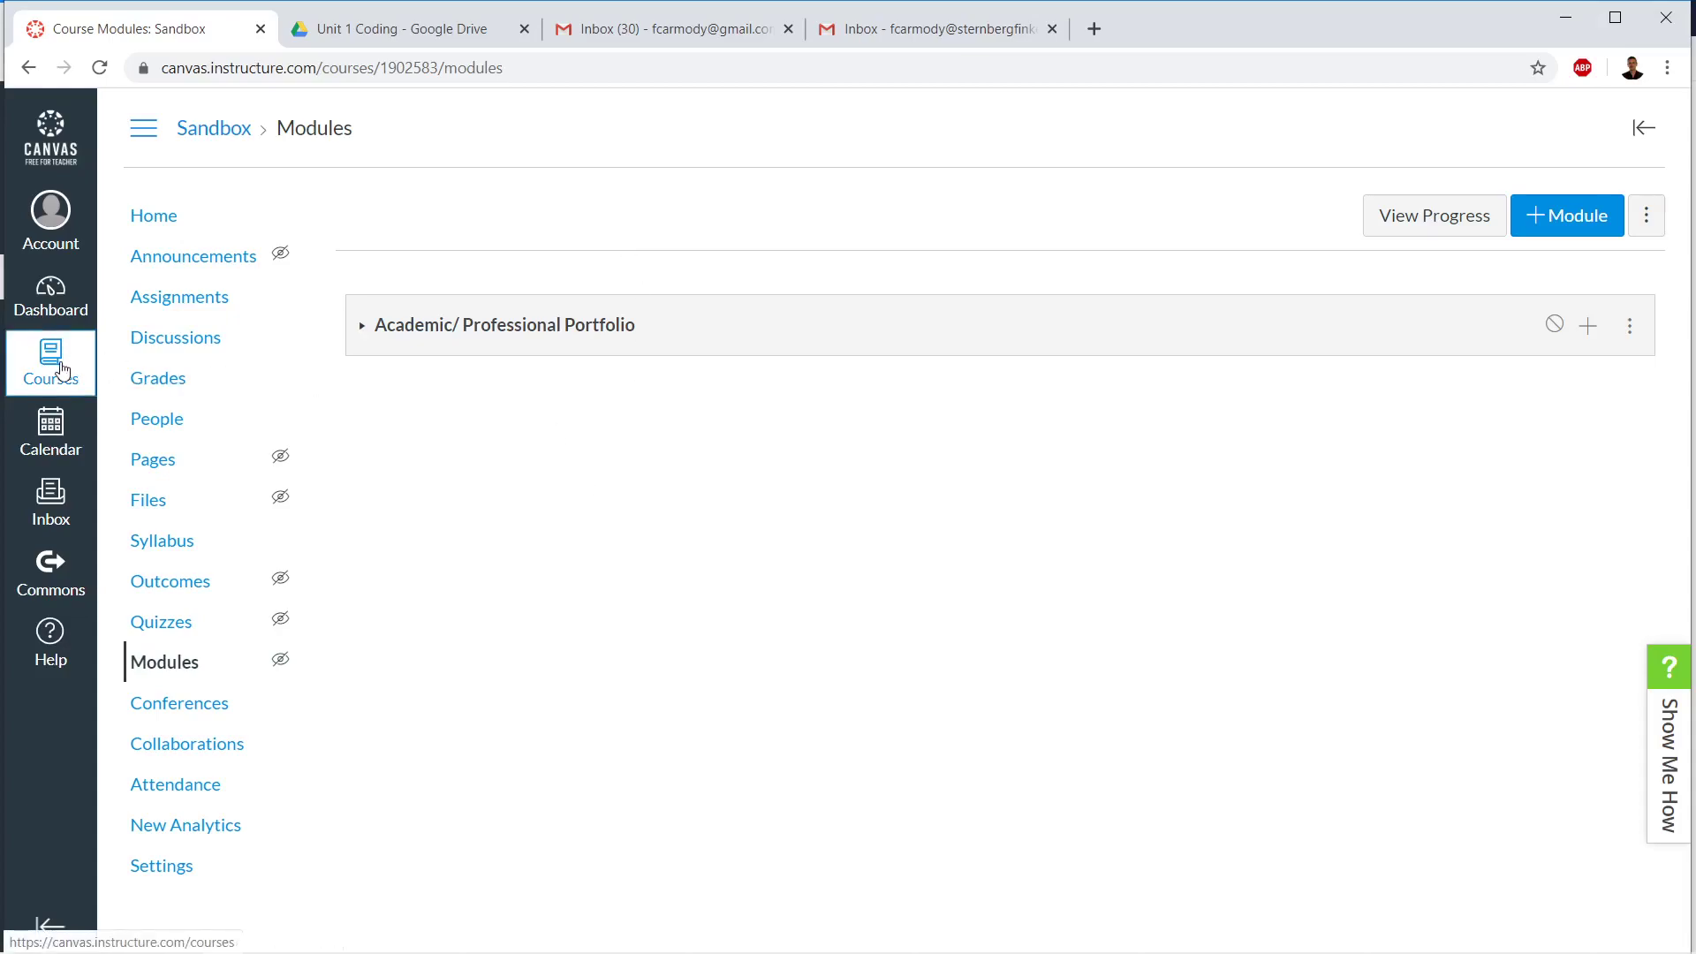
click(168, 204)
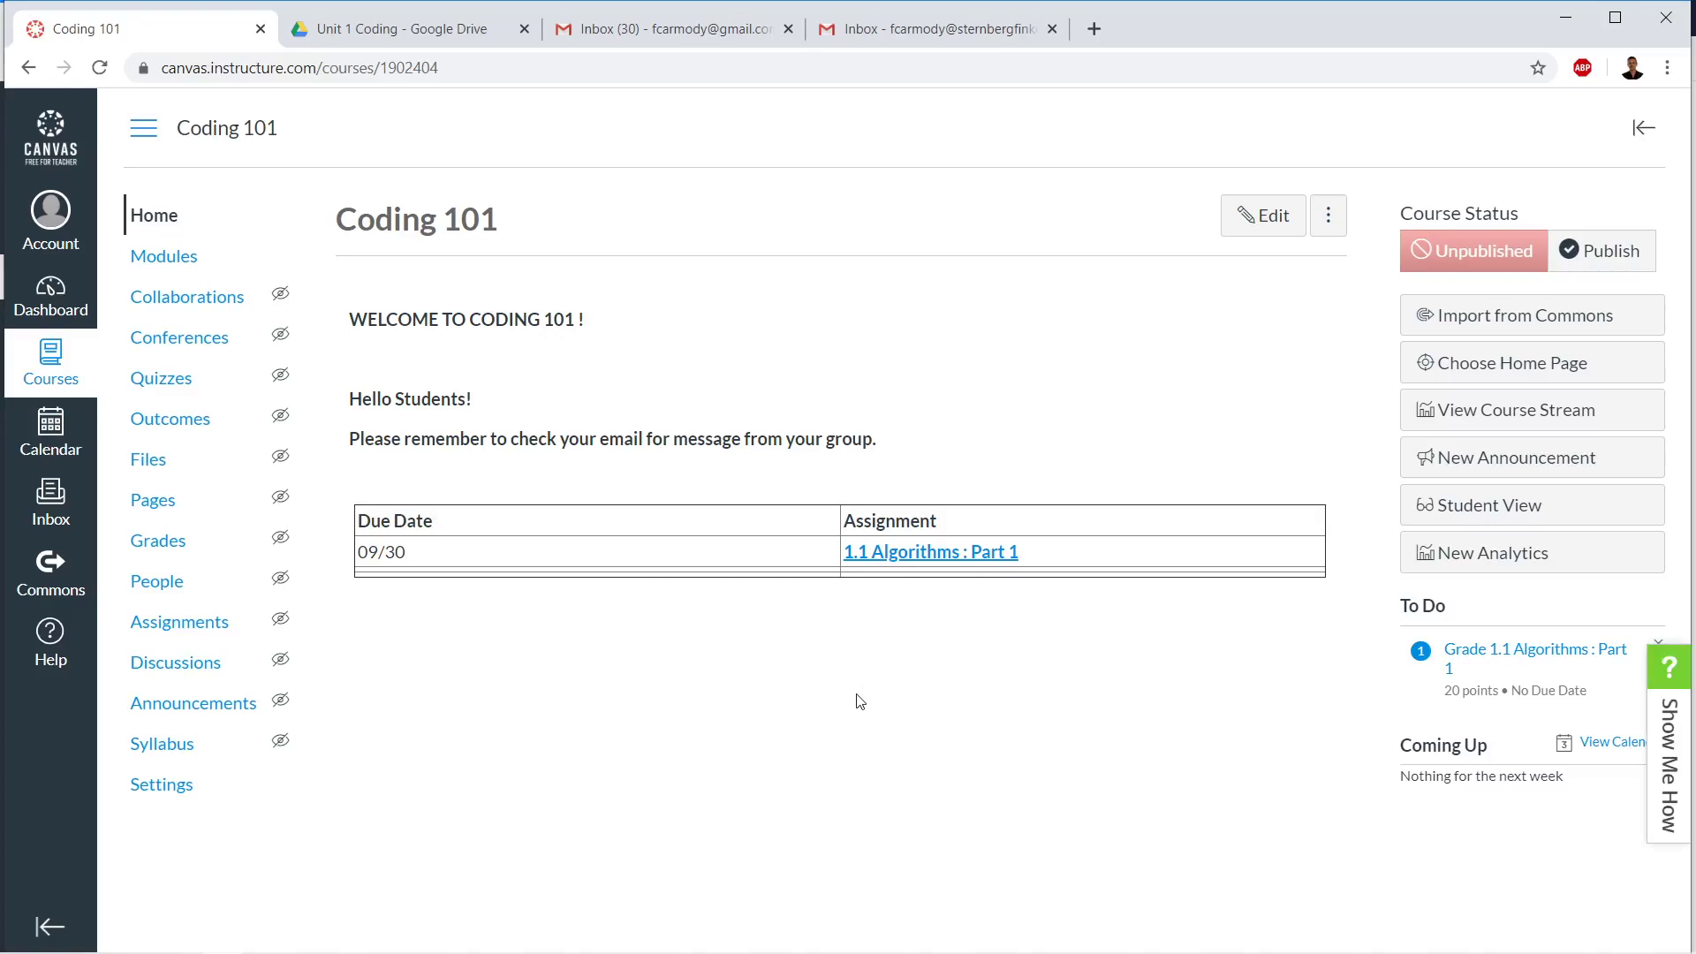
- Start a content import in the Coding 101 course settings, with Copy a Canvas Course as the content type
click(184, 785)
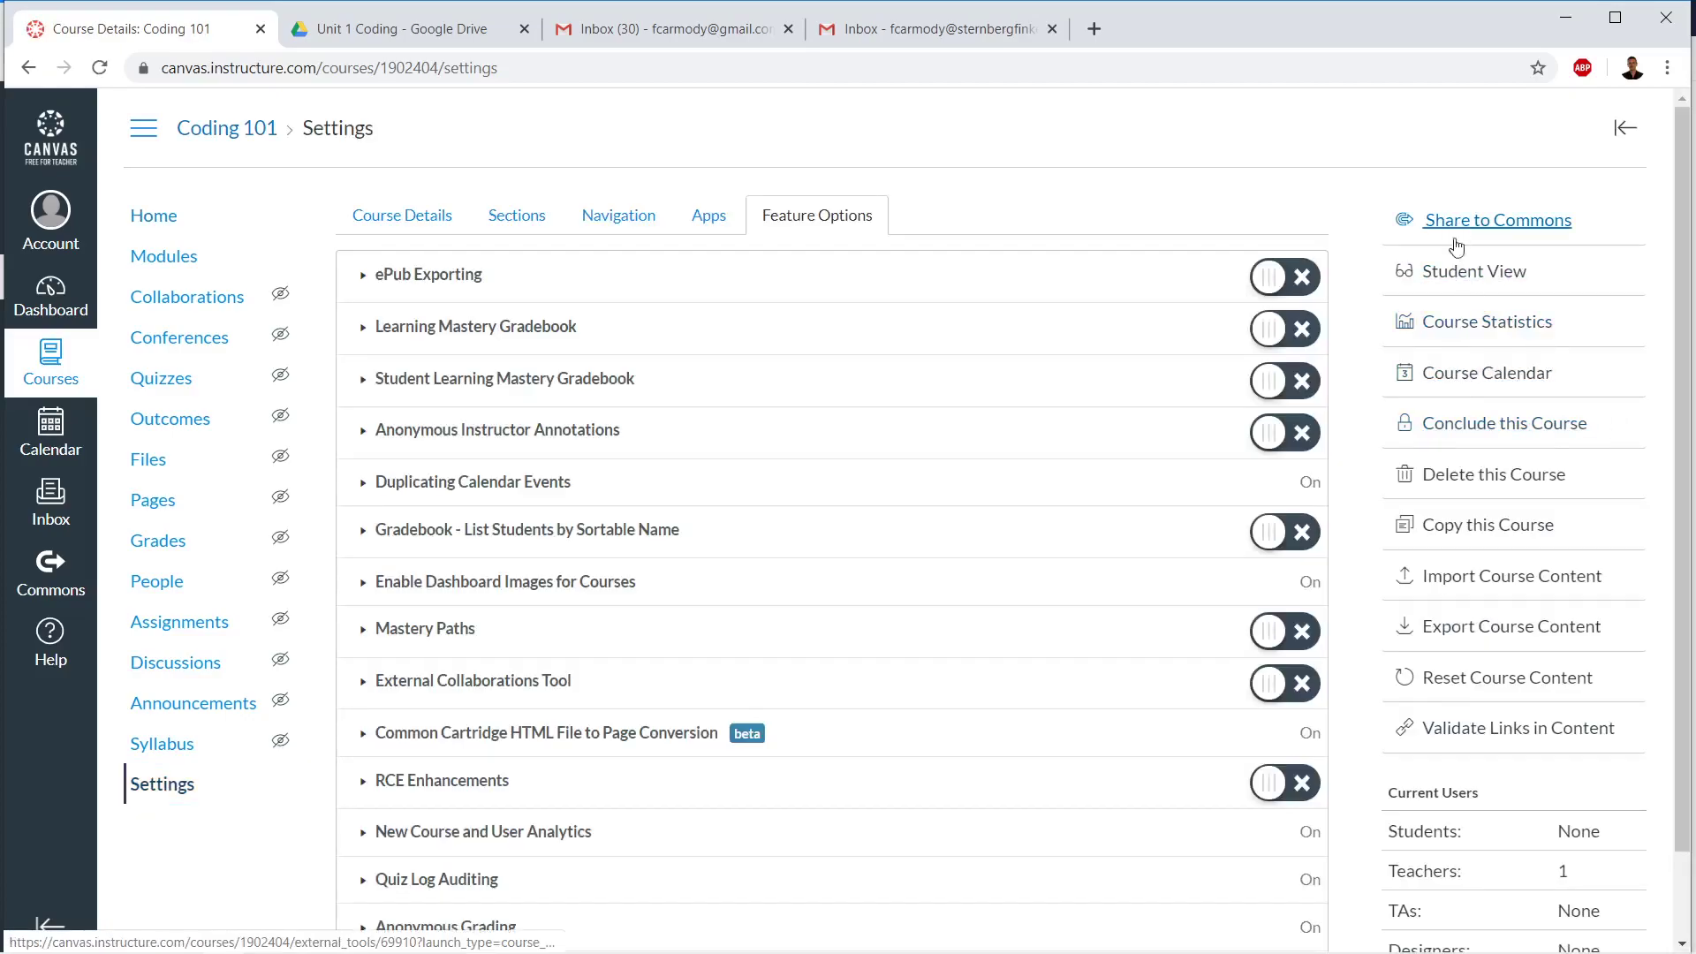
click(1542, 583)
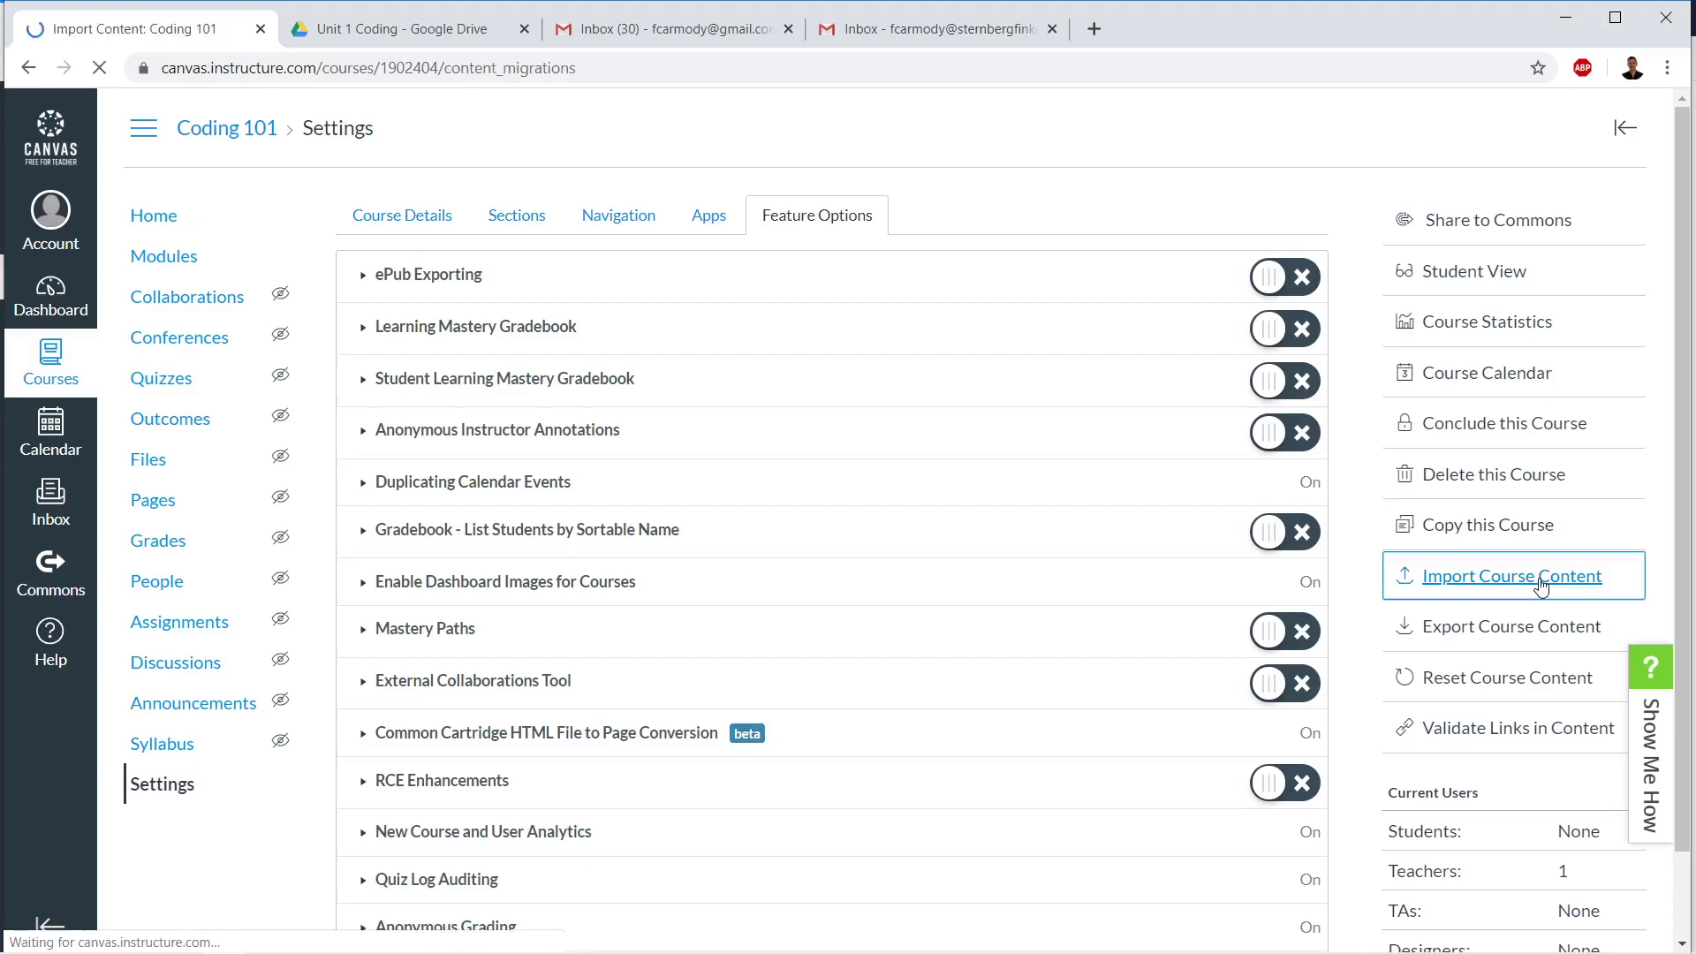
click(765, 294)
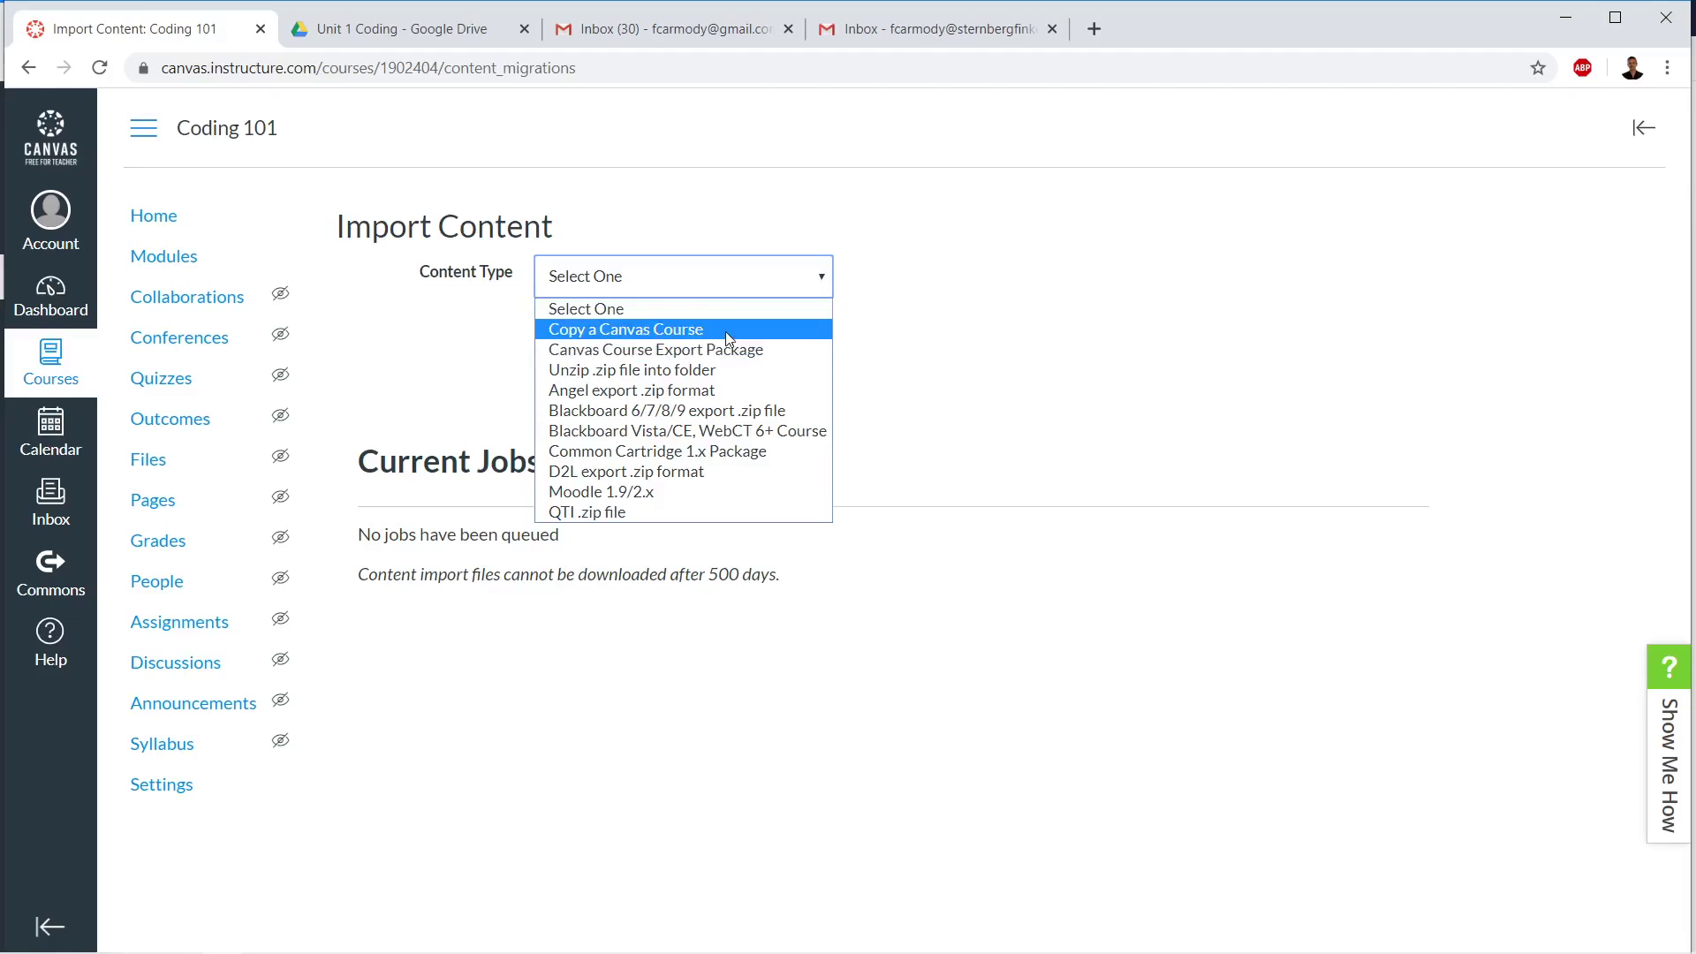
click(644, 333)
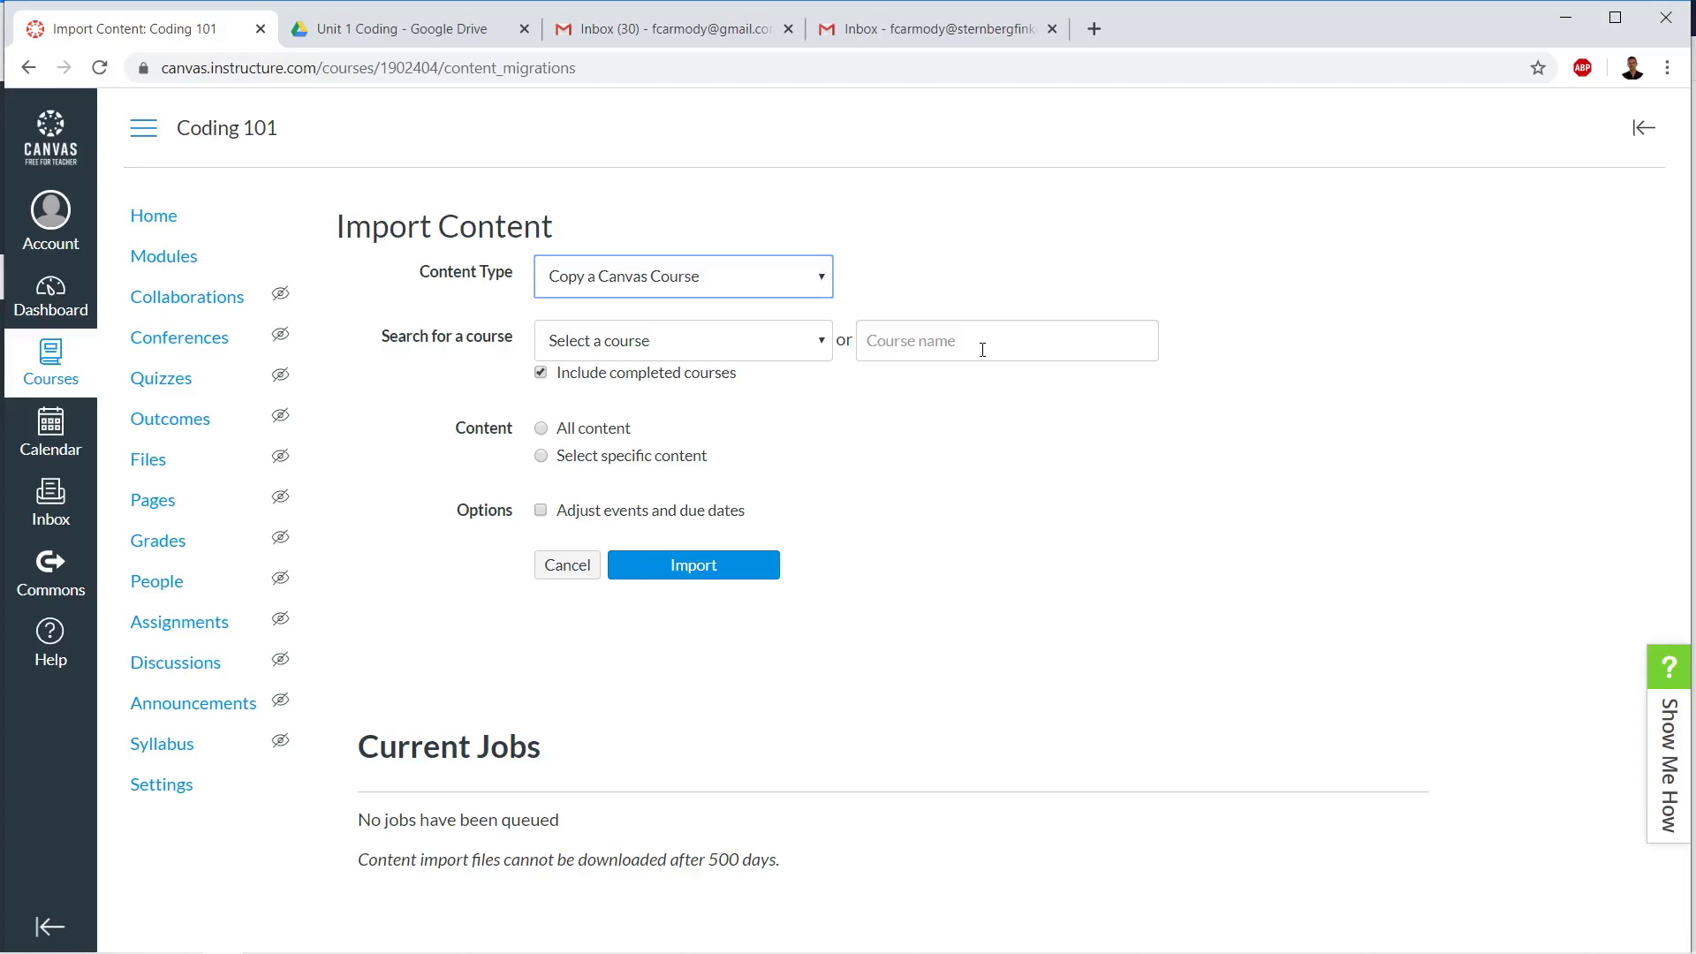
- Queue a course copy with Coding 101 as the source course and the Select specific content option
click(873, 434)
click(818, 346)
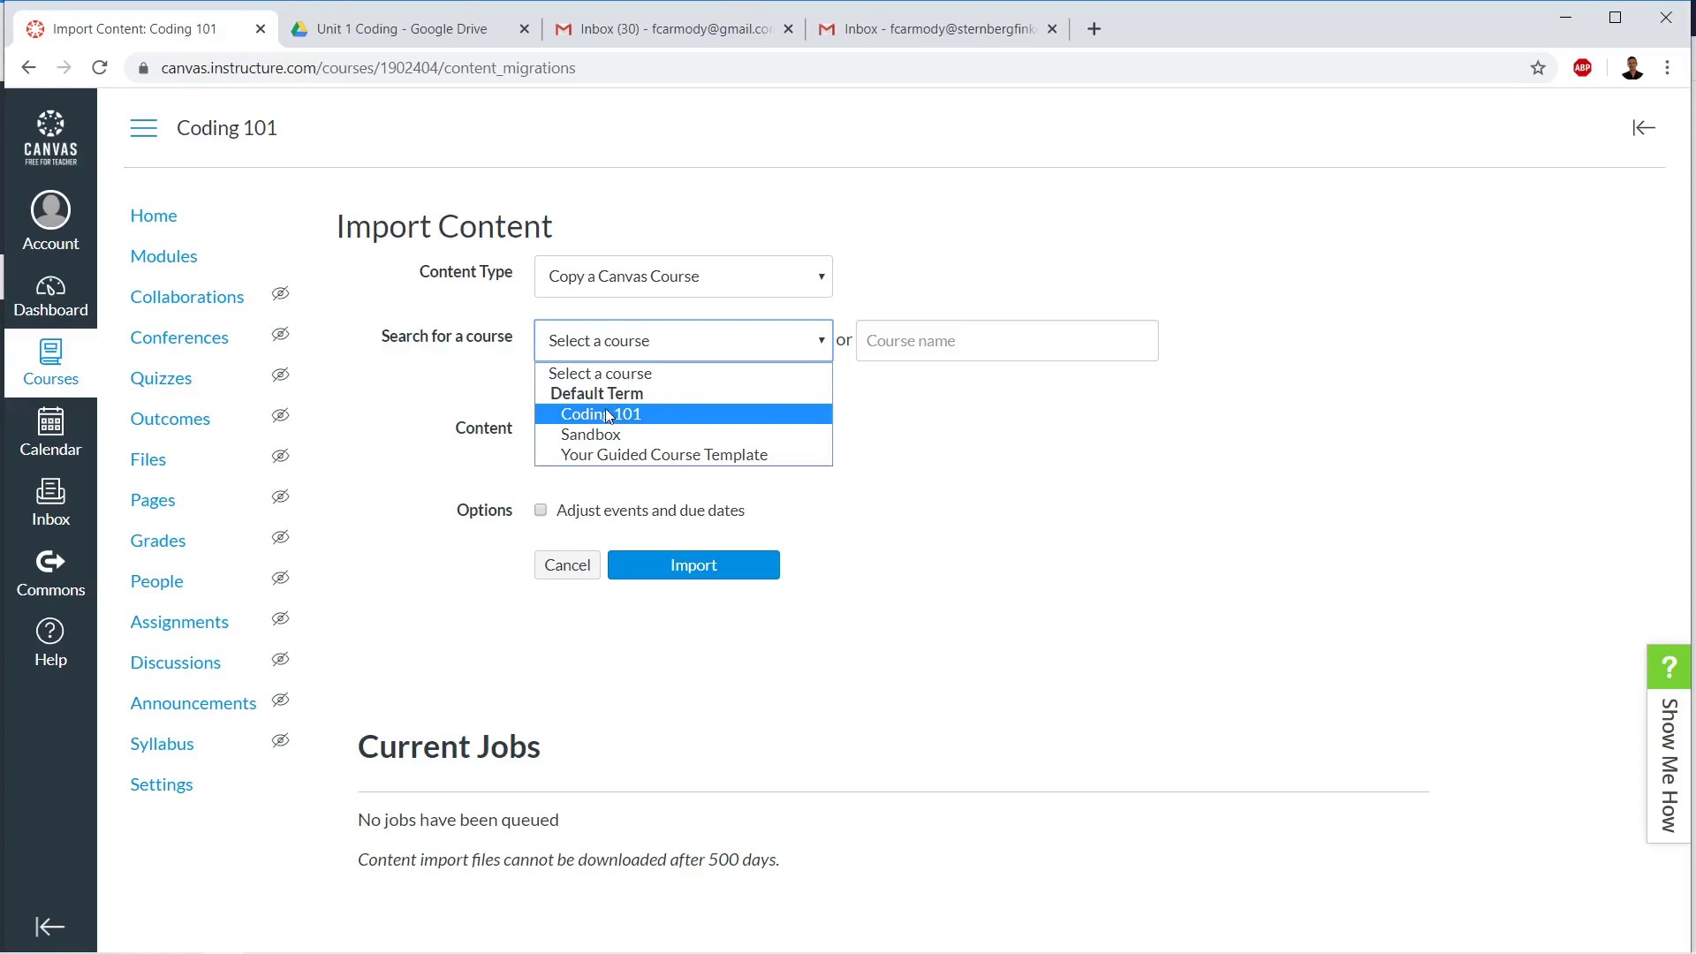
click(796, 415)
click(926, 400)
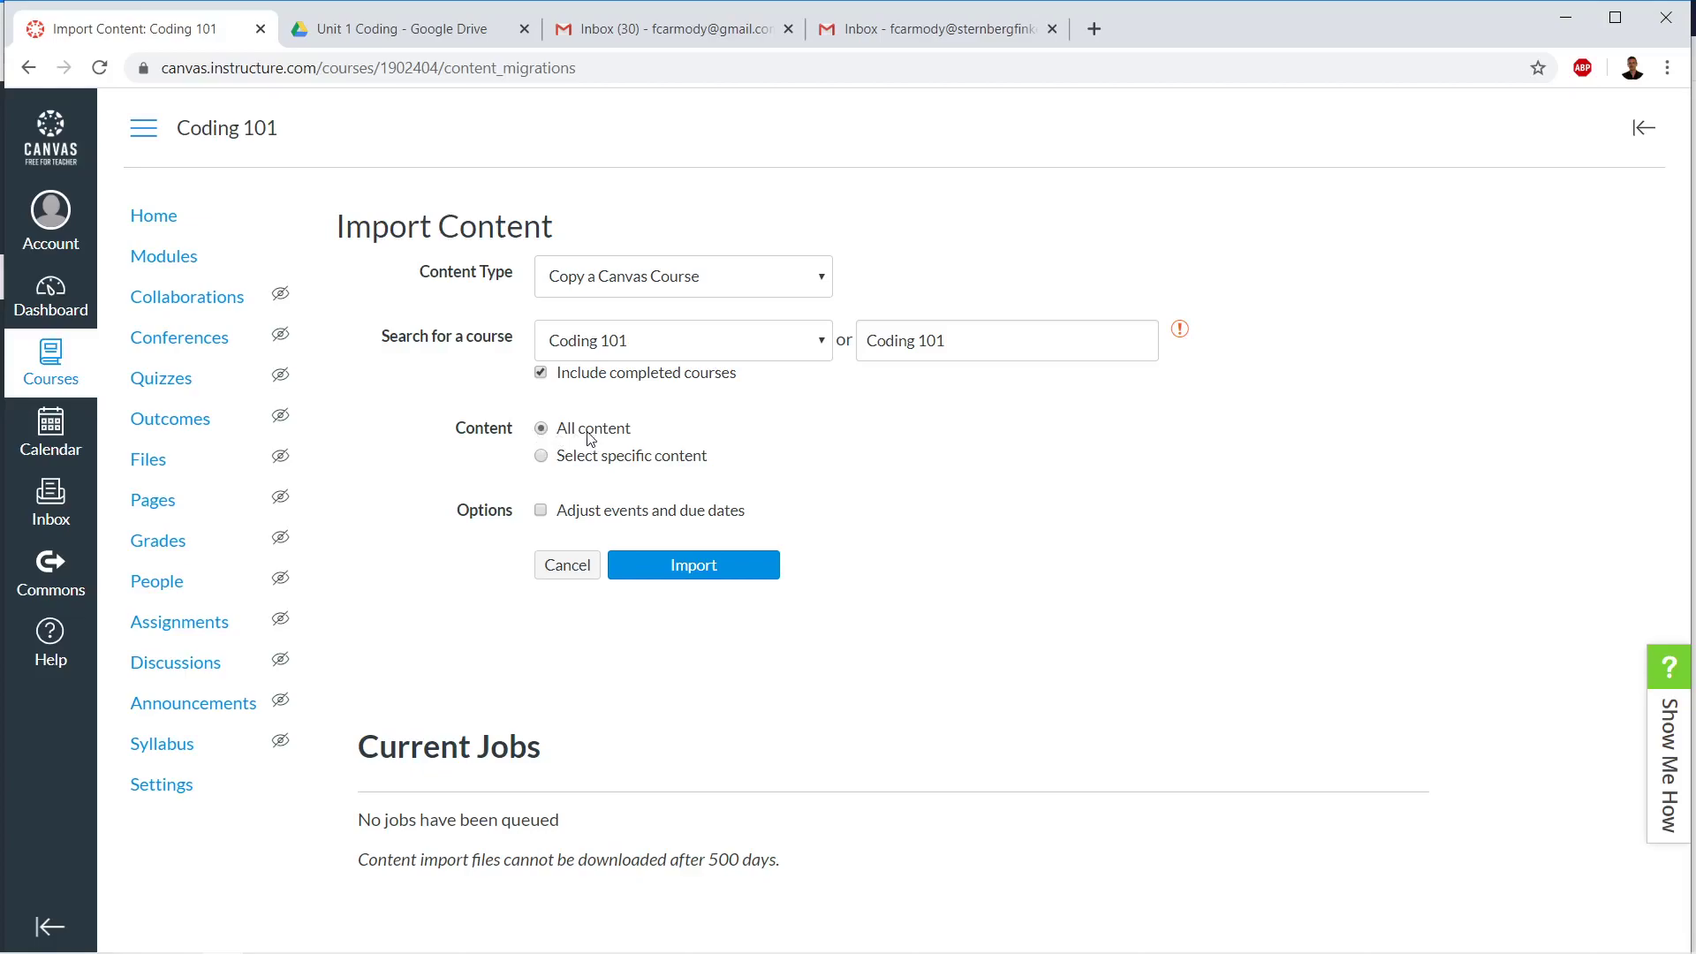
click(541, 456)
click(746, 574)
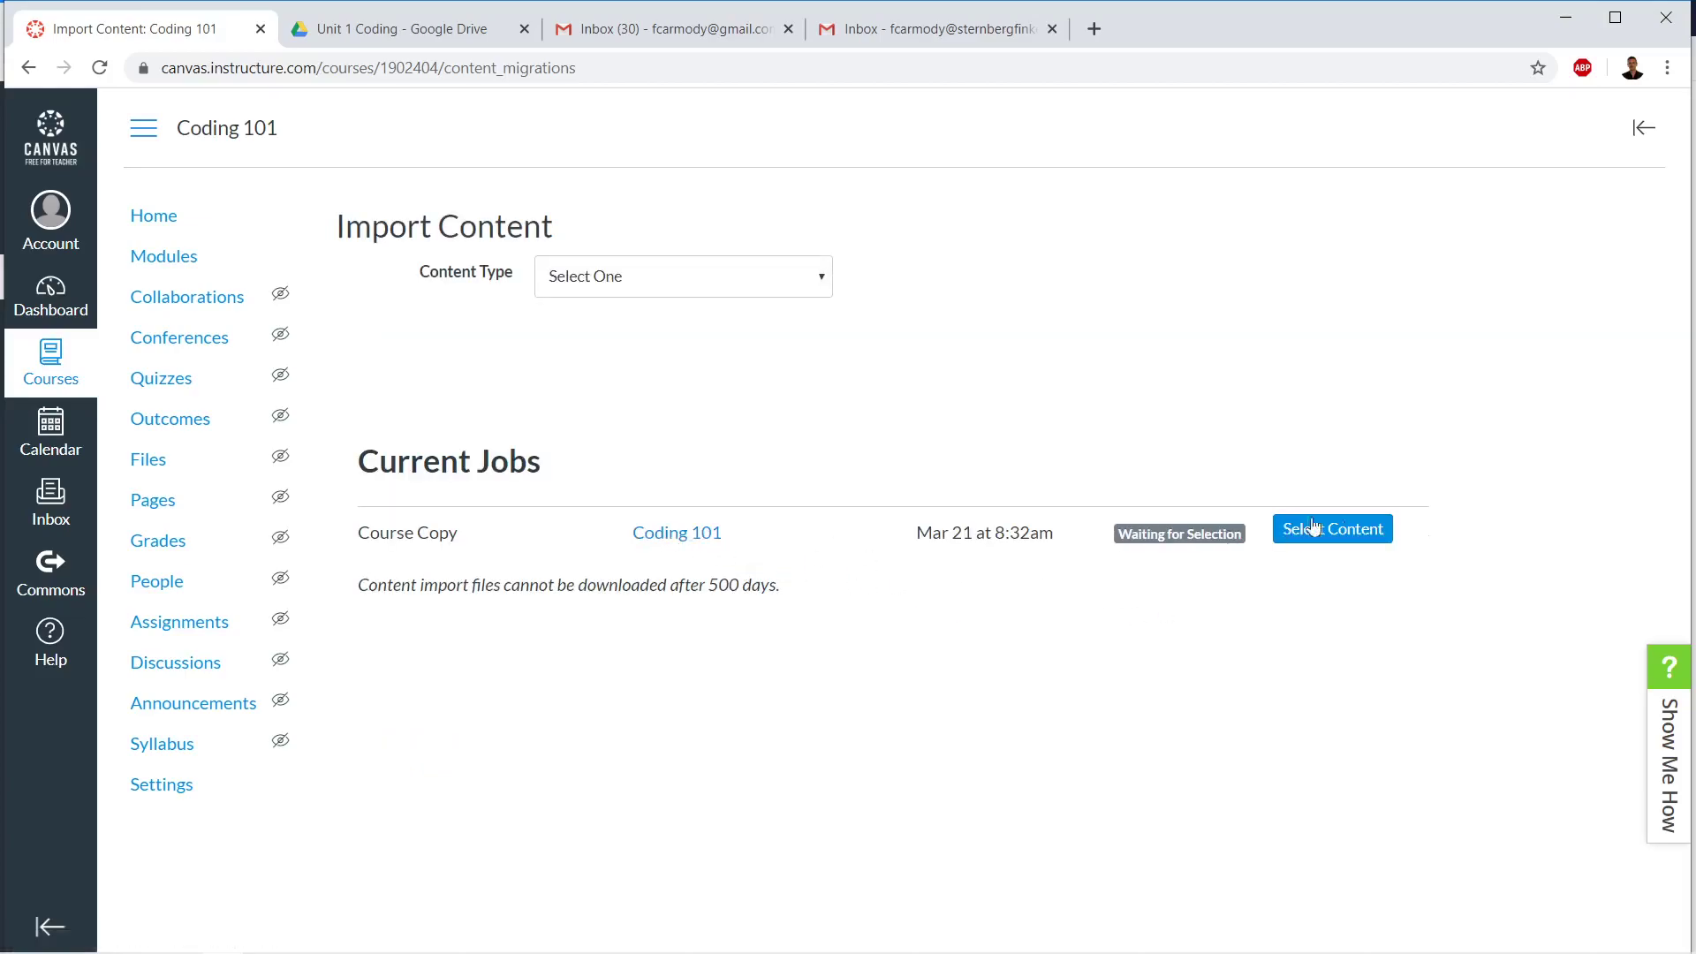
click(1340, 528)
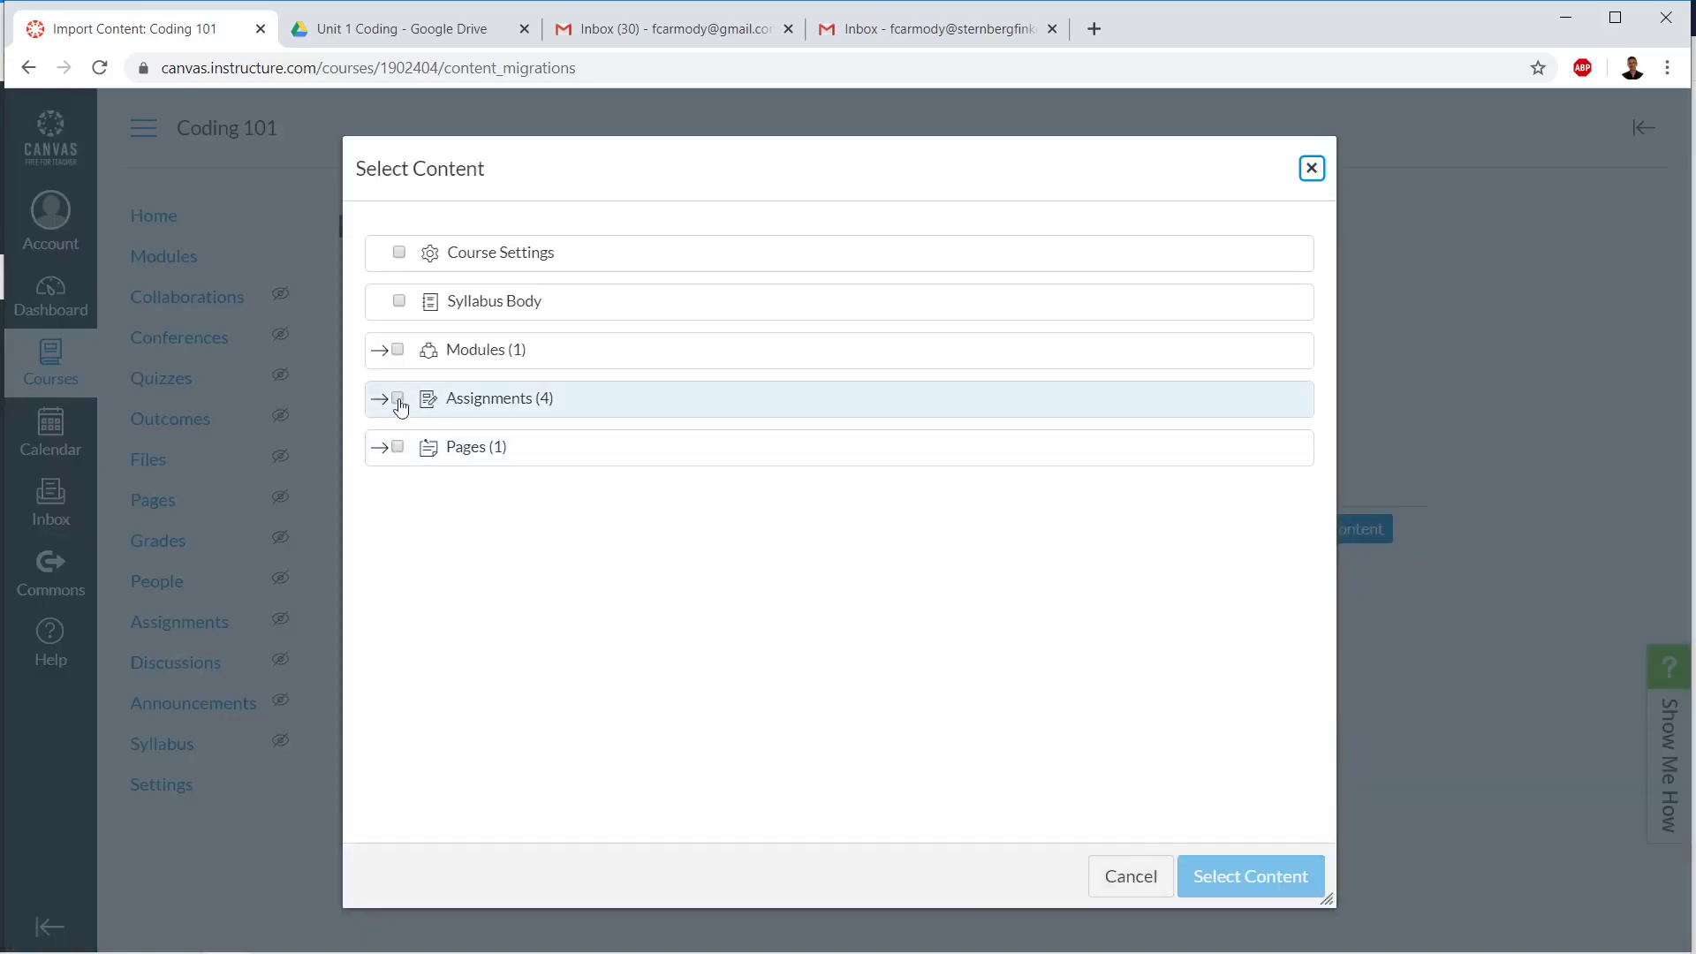
click(375, 351)
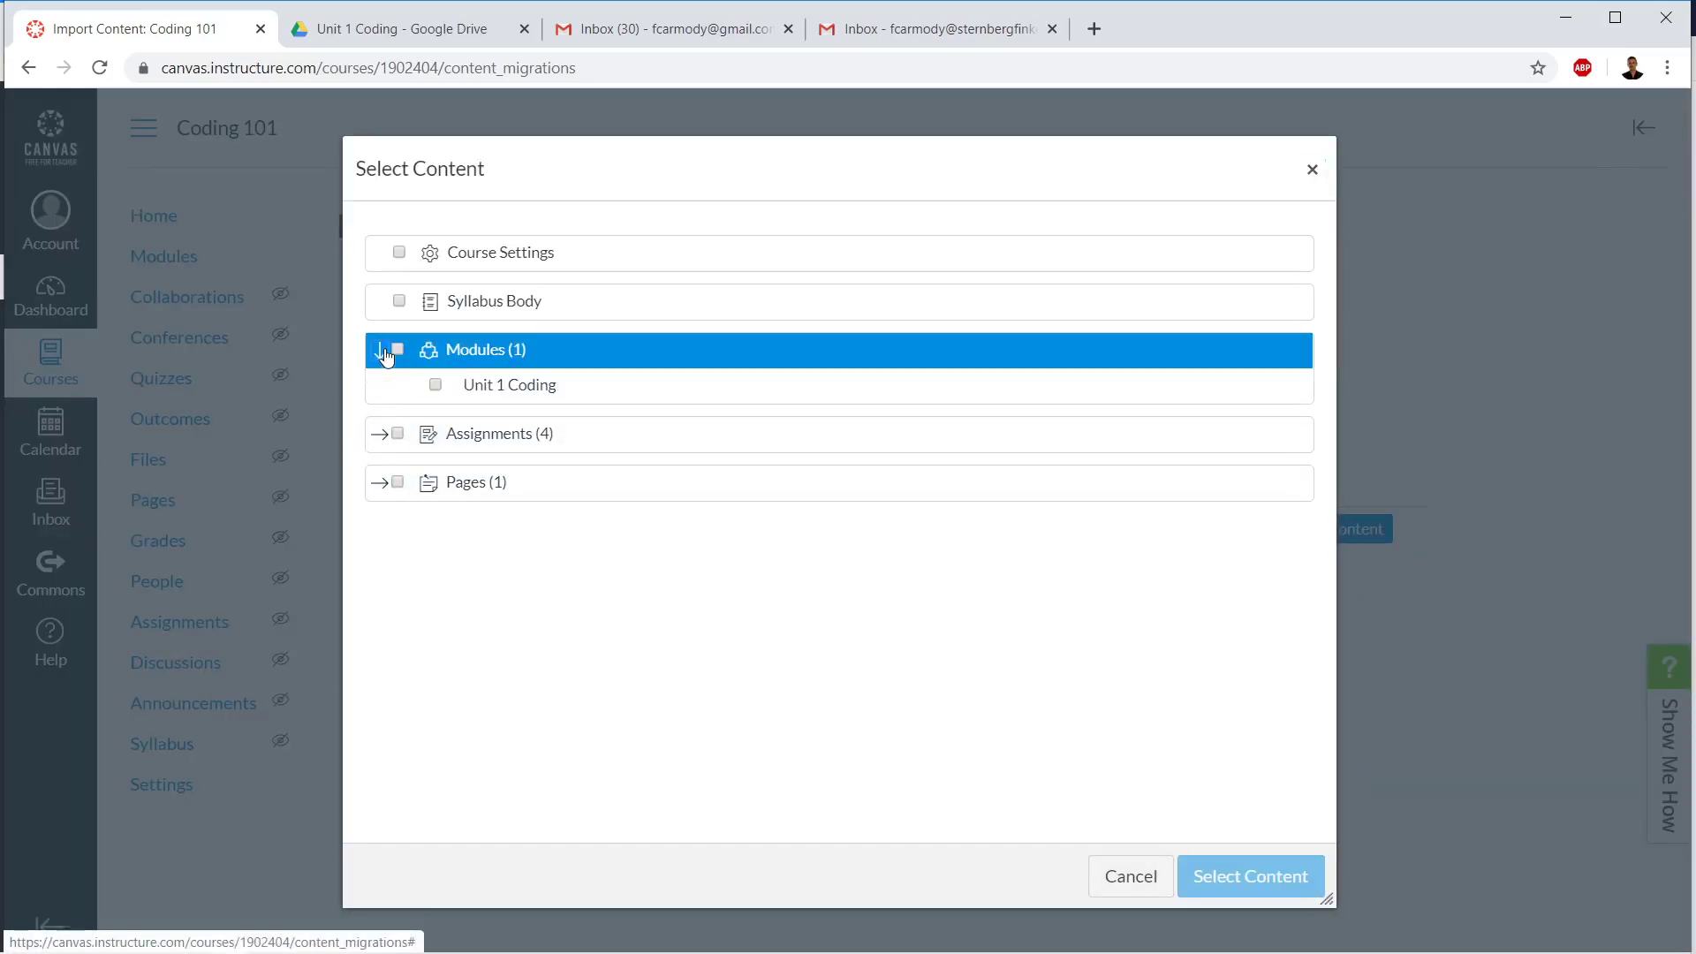
click(435, 387)
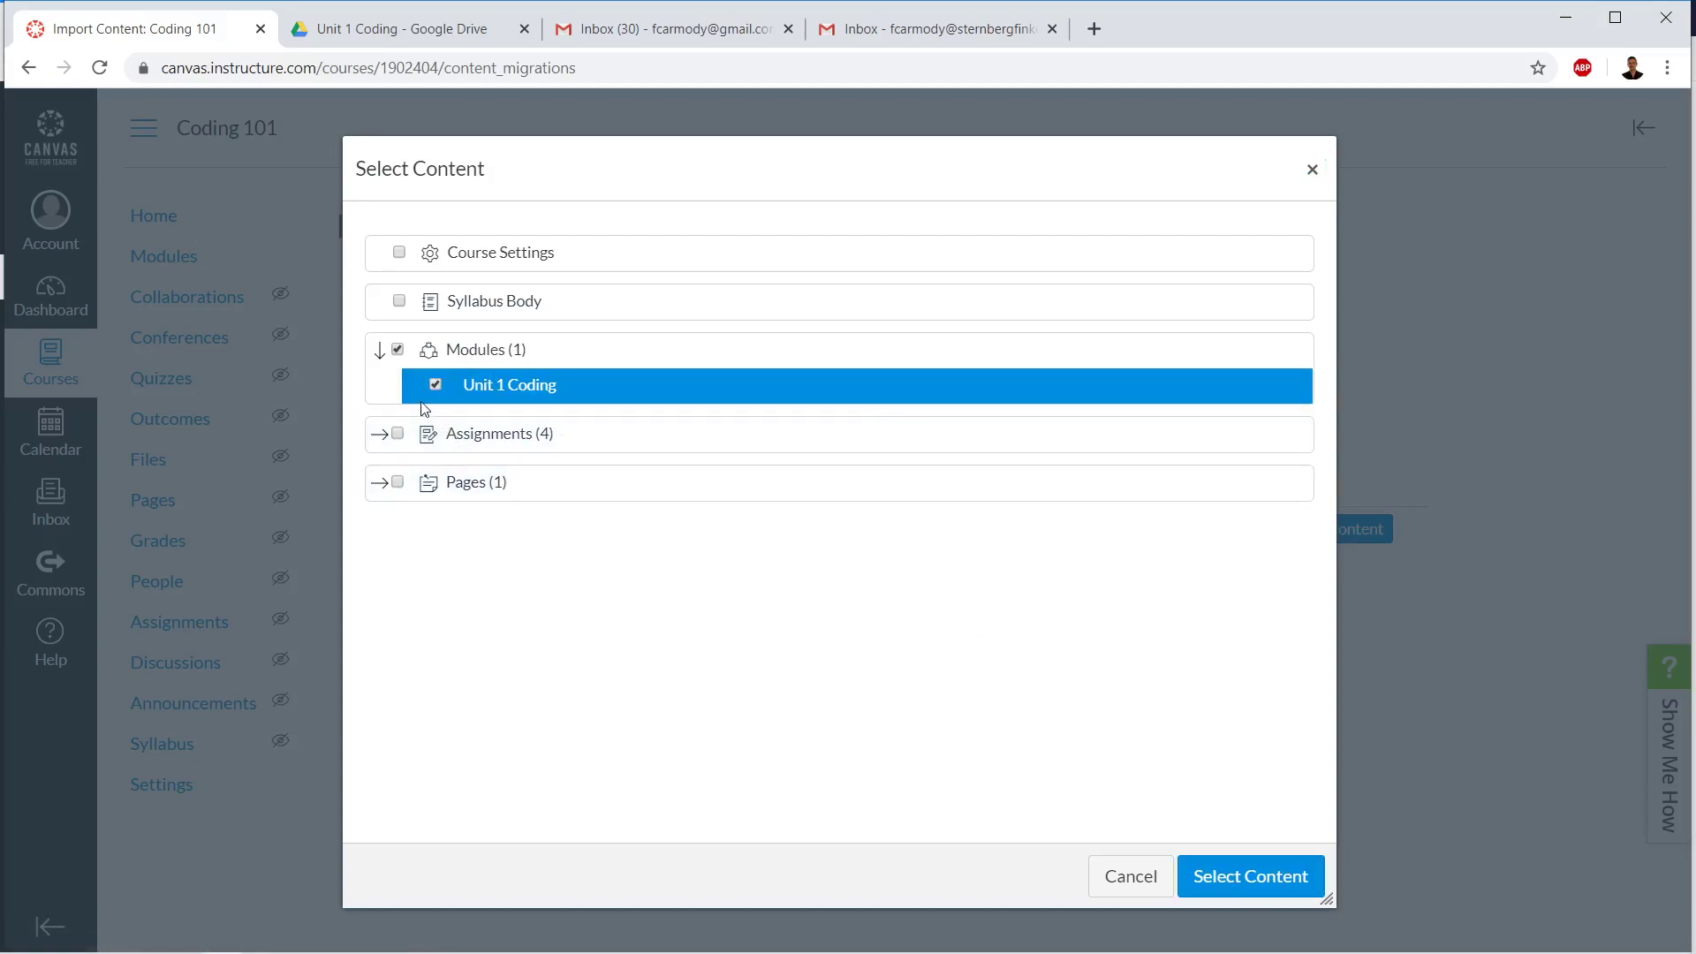
click(381, 352)
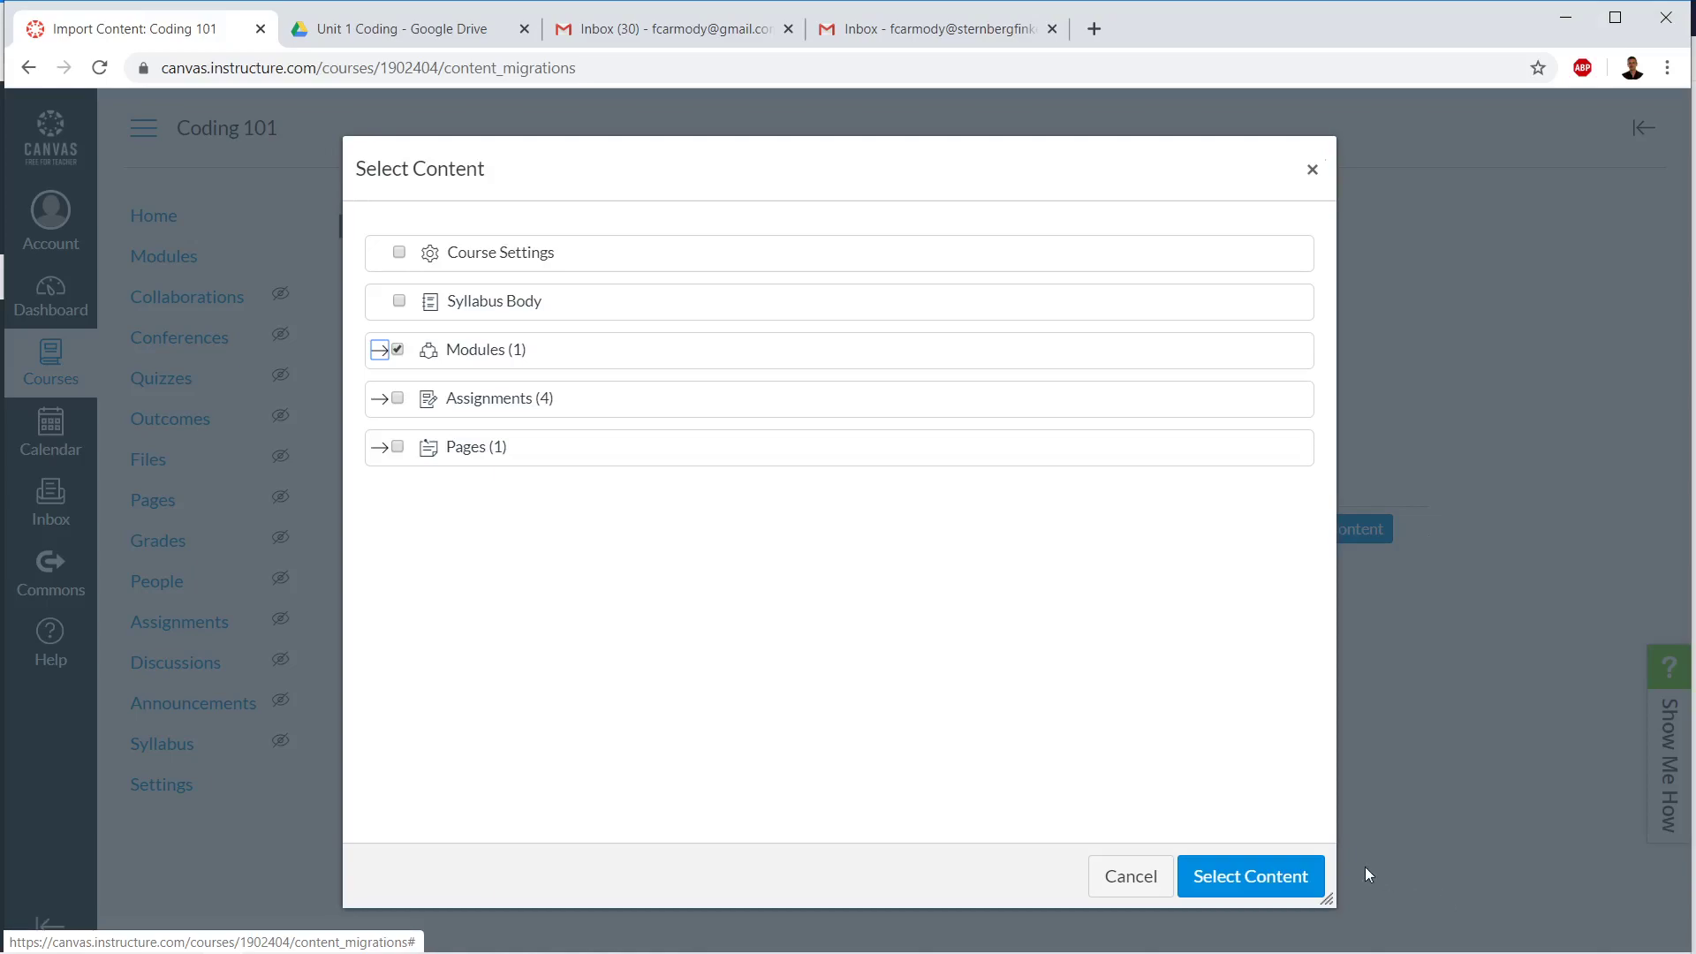
click(1135, 874)
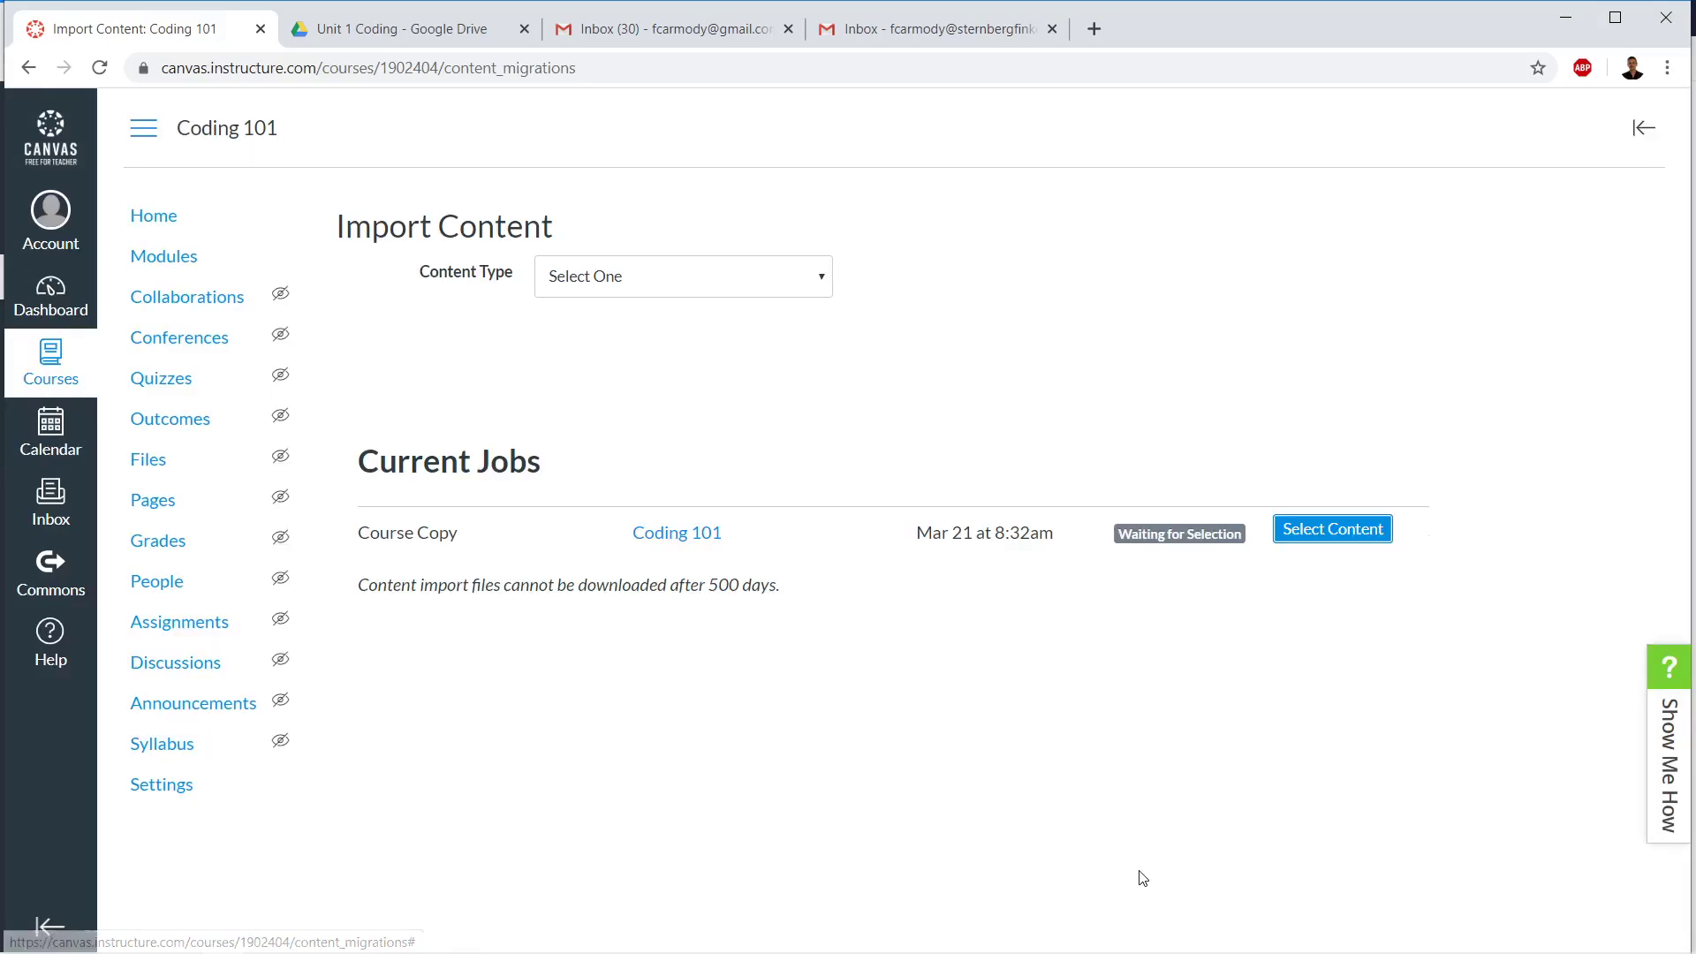
- Queue another Canvas course copy with Sandbox as the source course and the Select specific content option
click(711, 274)
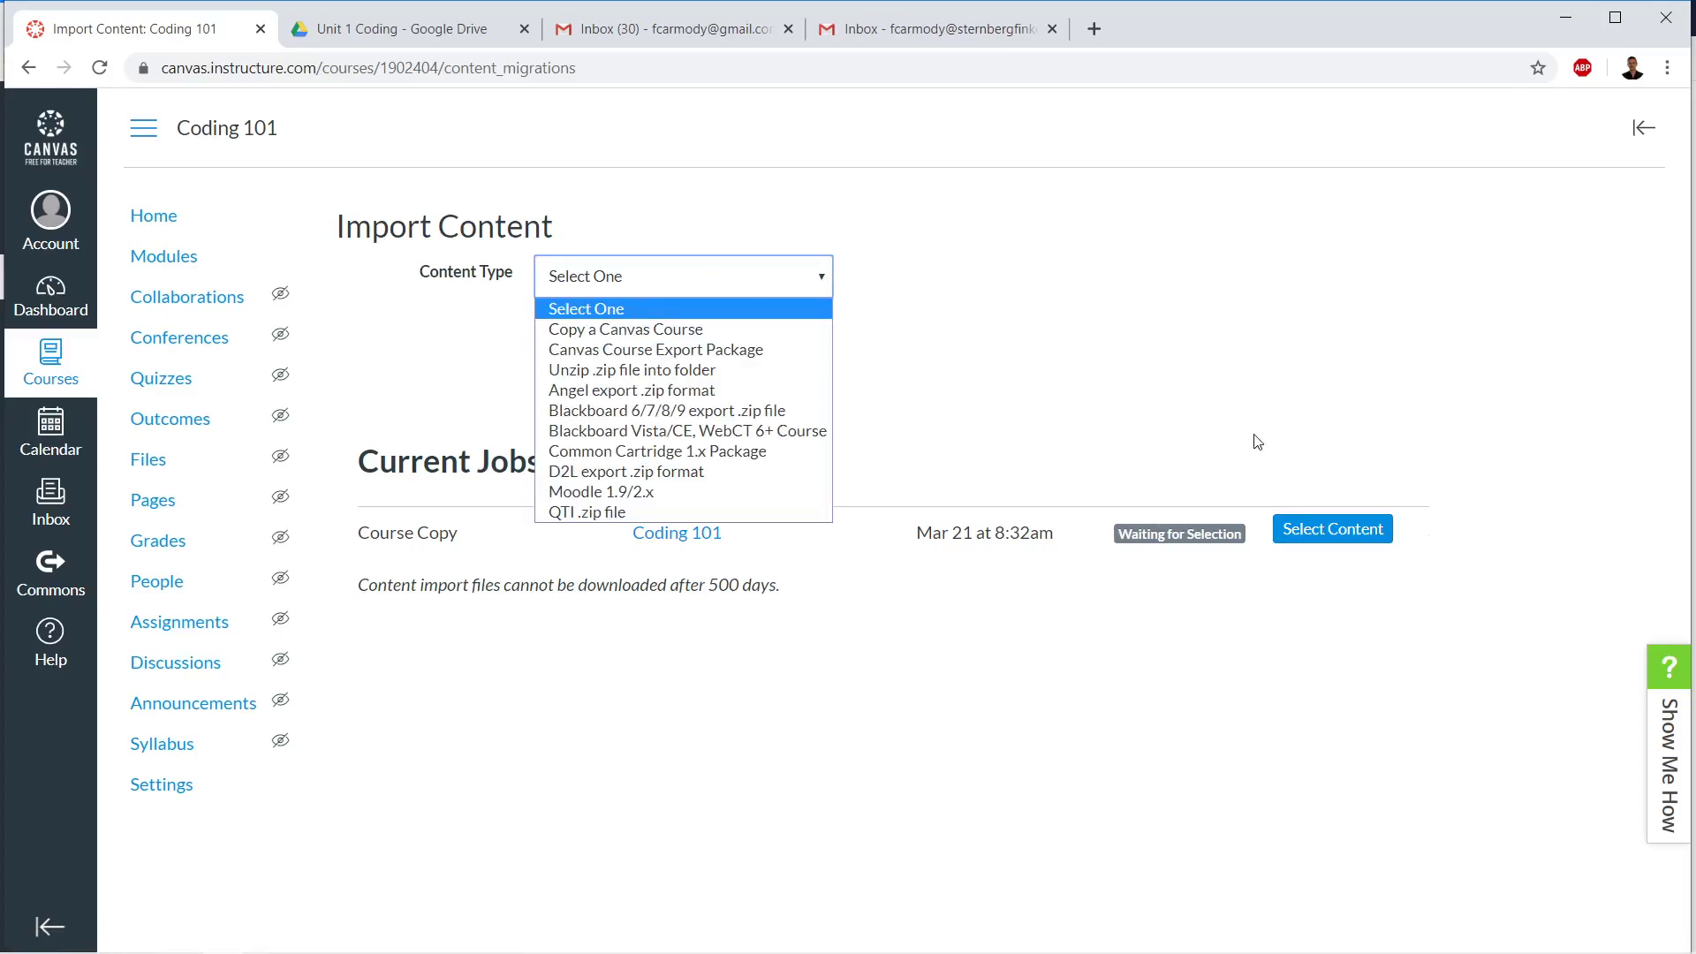
click(661, 334)
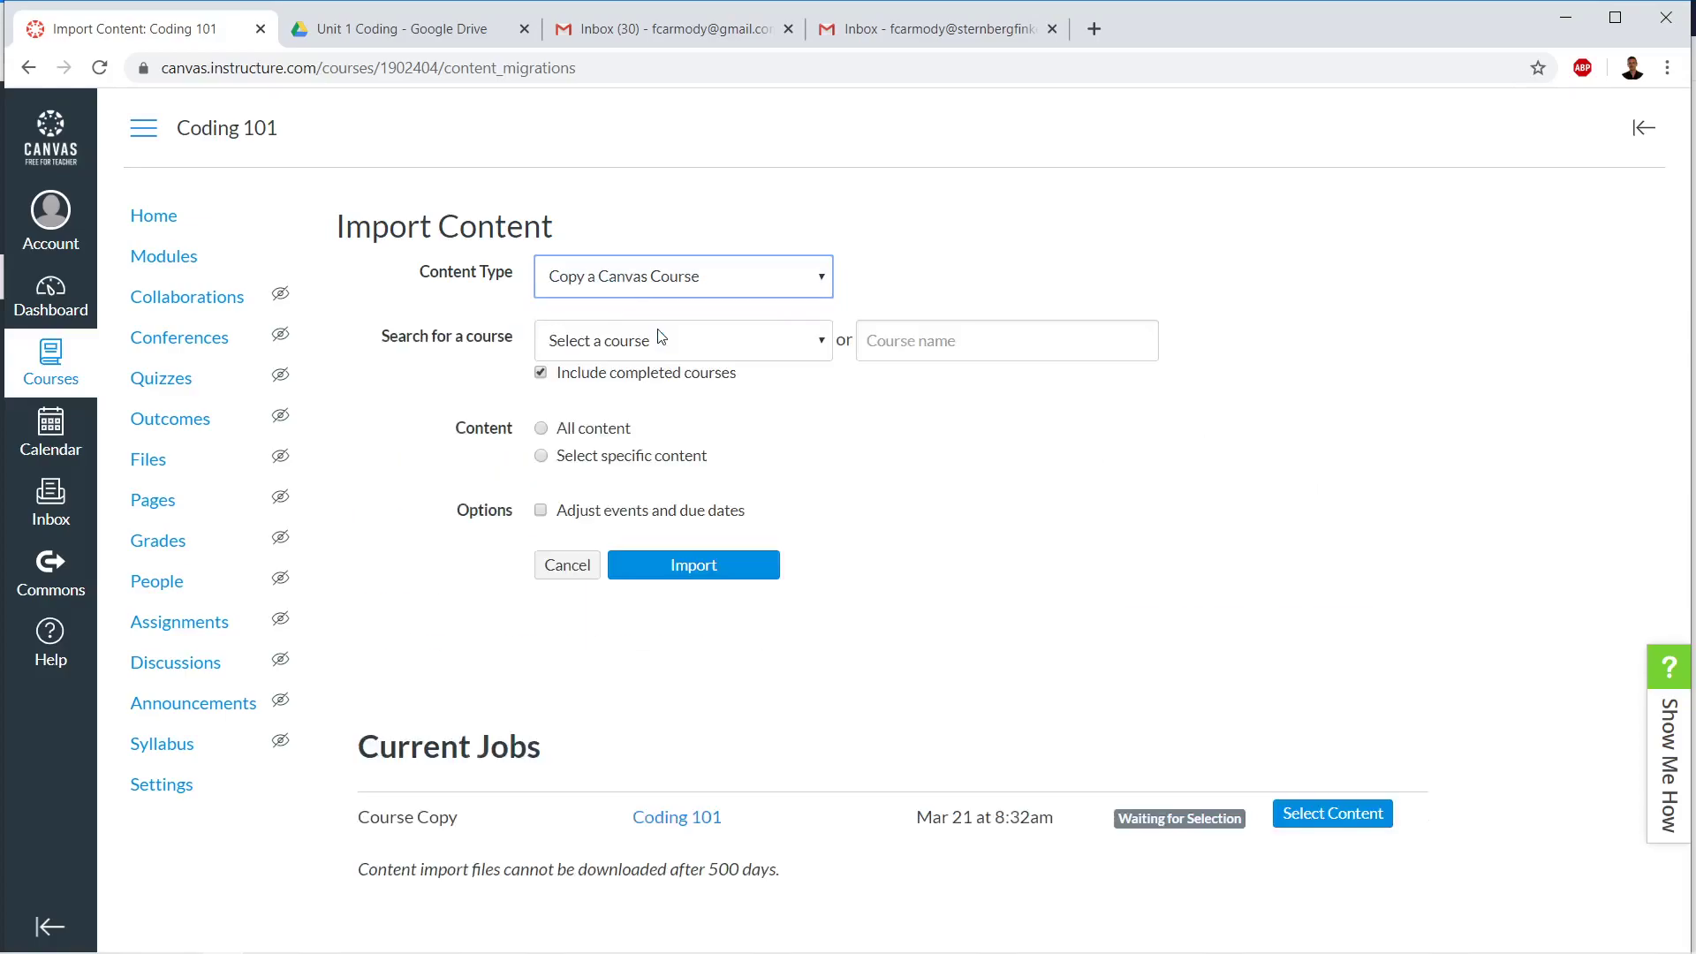
click(795, 336)
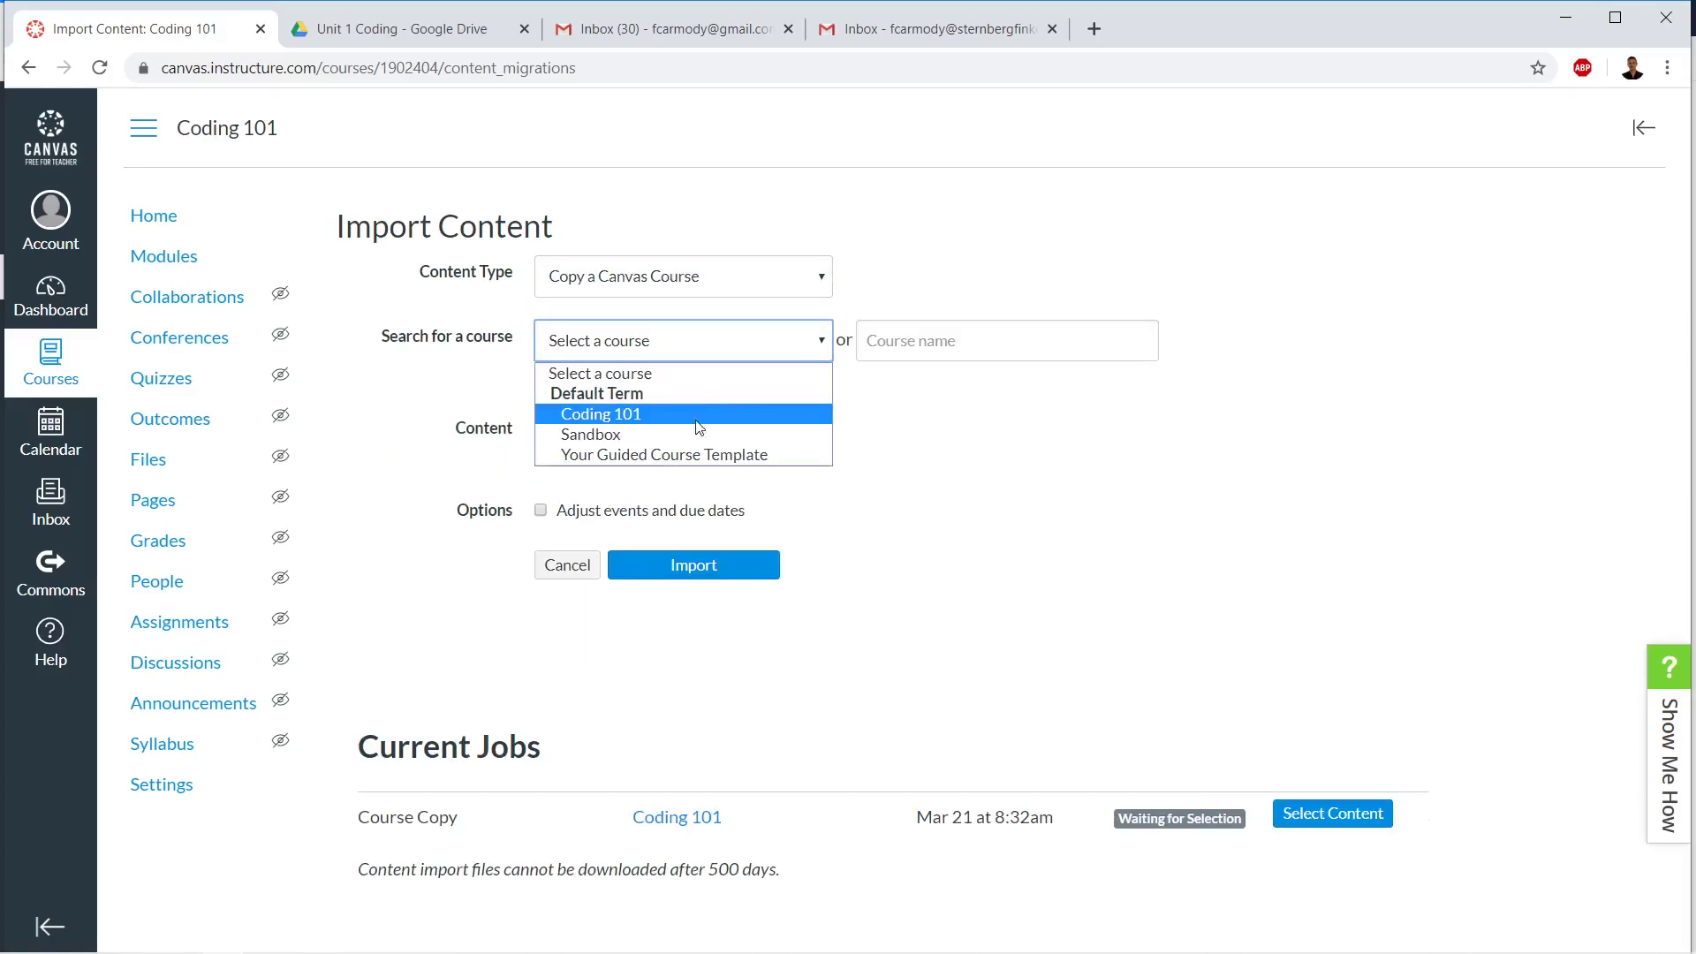
click(662, 434)
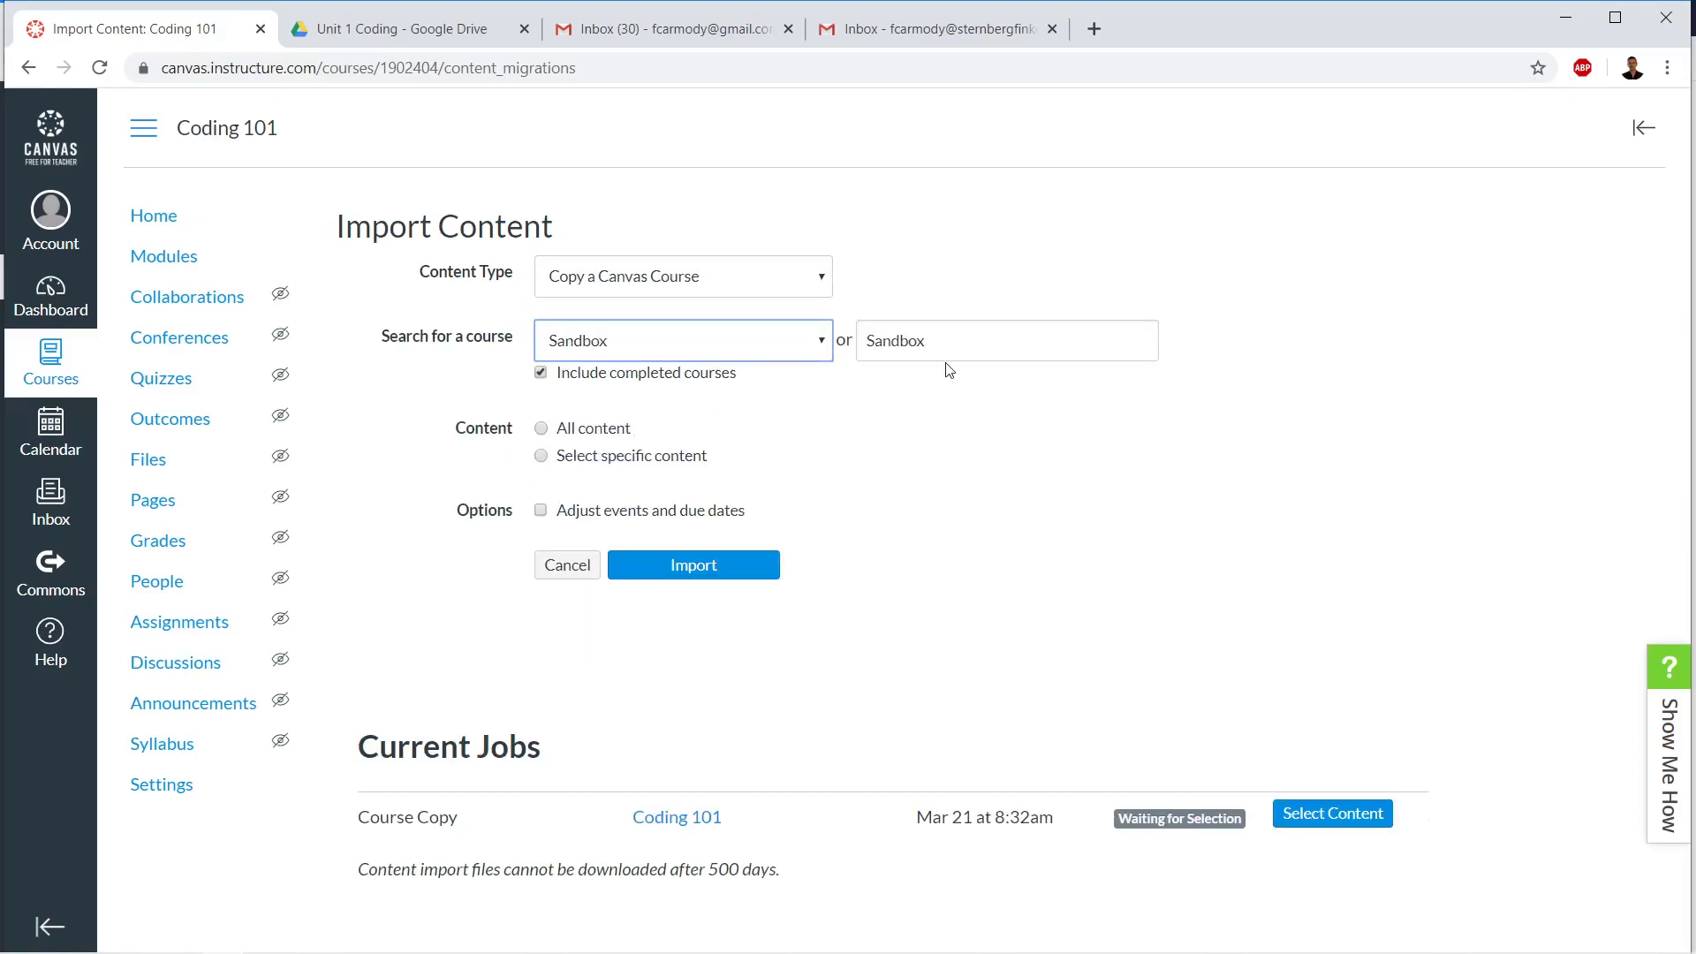
click(540, 455)
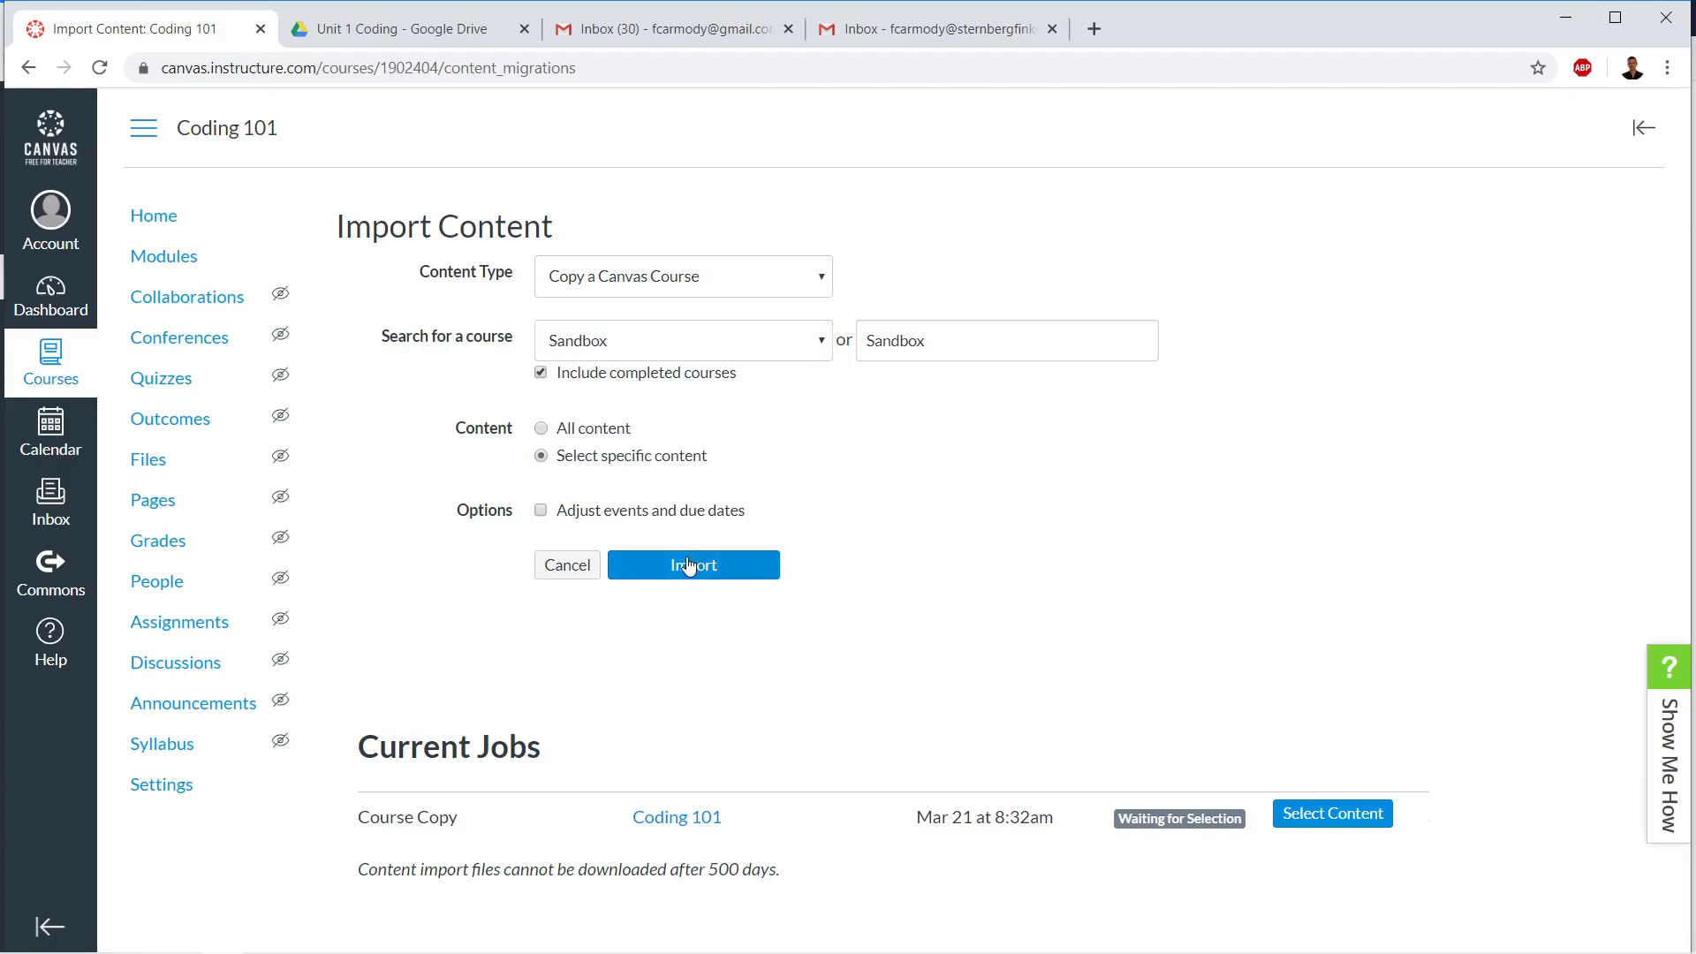
click(691, 565)
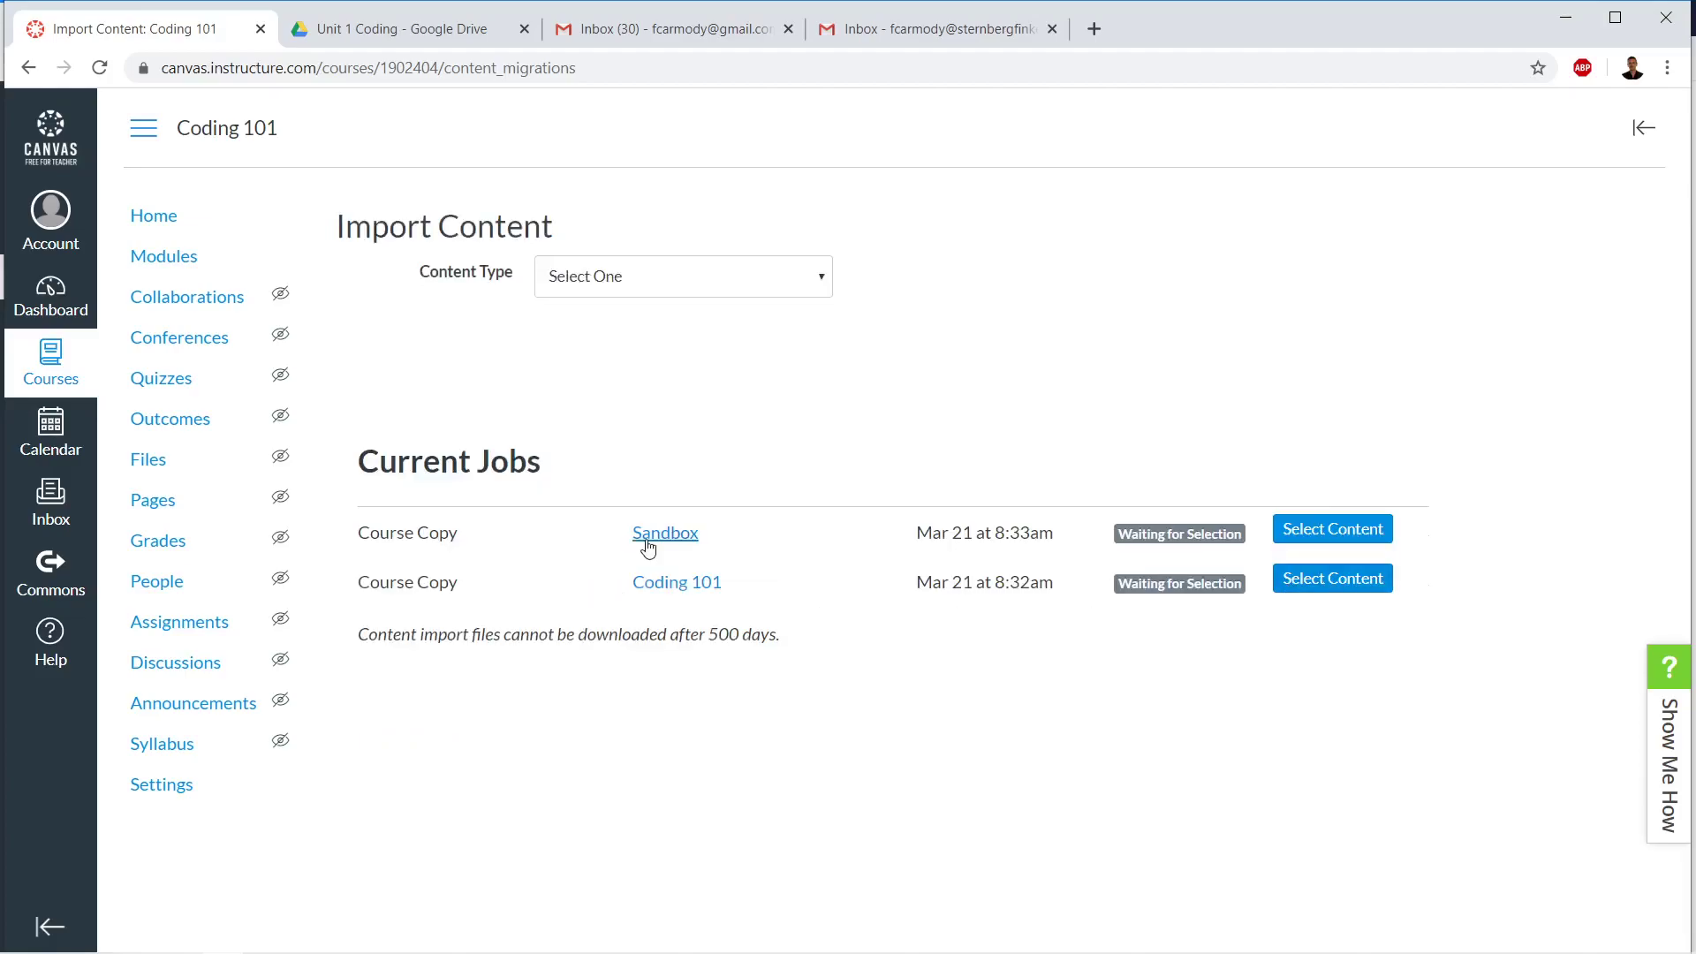
- Choose only the Academic/ Professional Portfolio module for the Sandbox course copy and confirm the content selection
click(1334, 529)
click(379, 350)
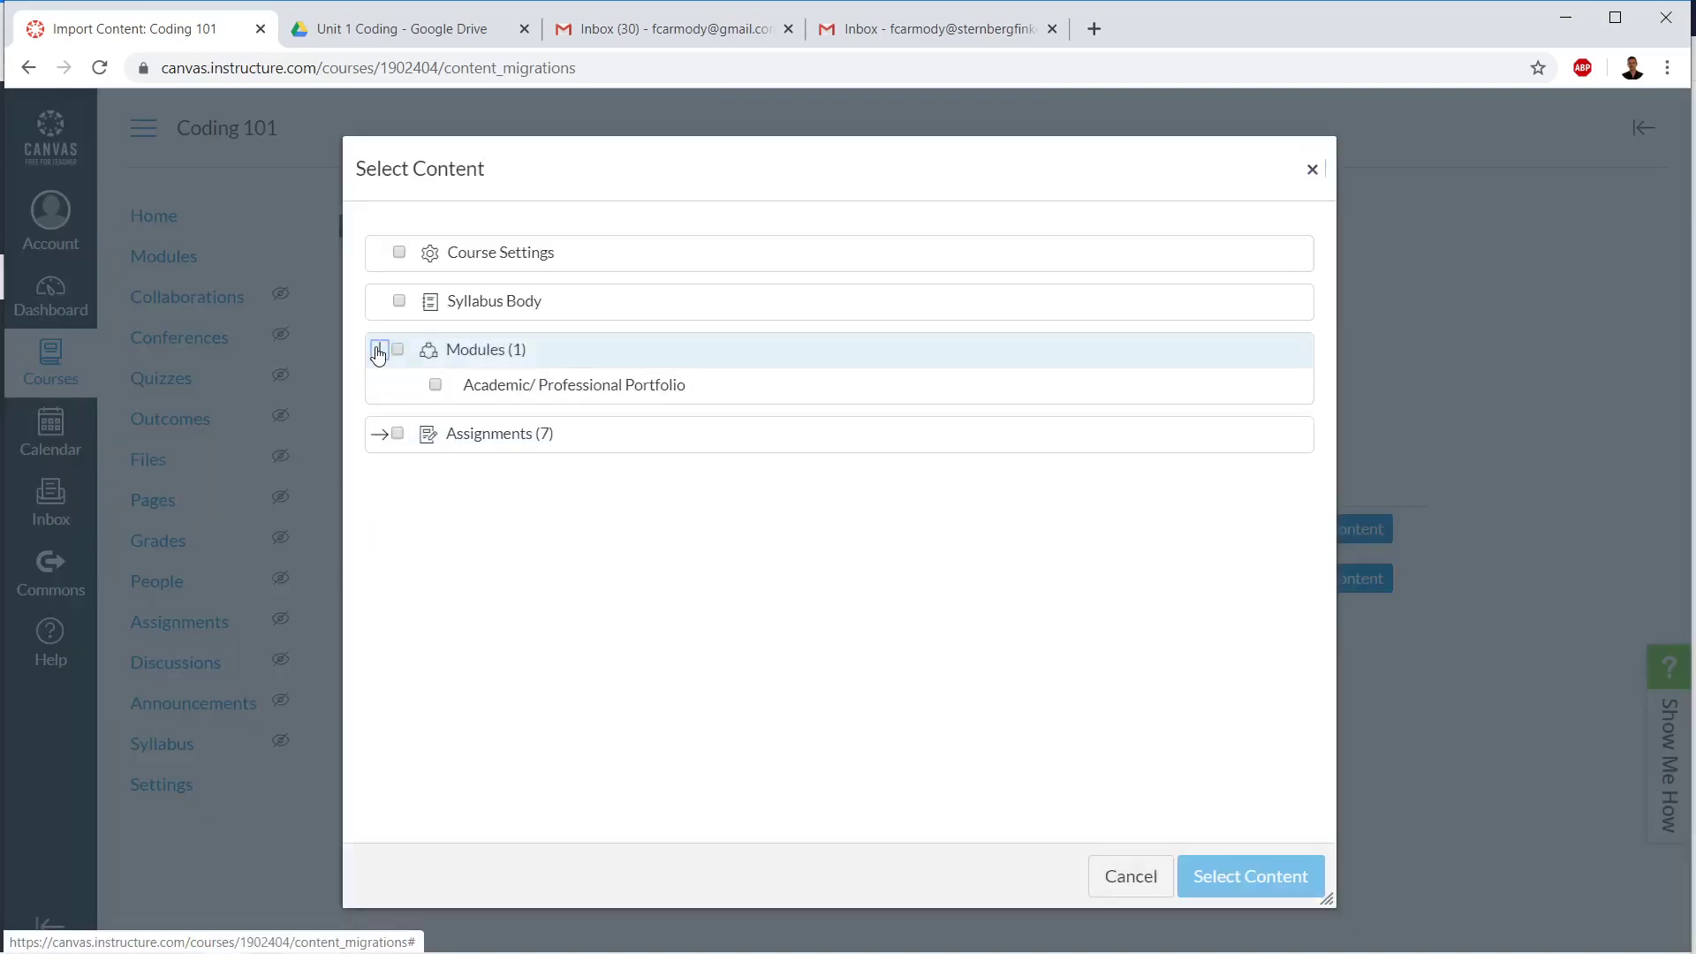
click(436, 386)
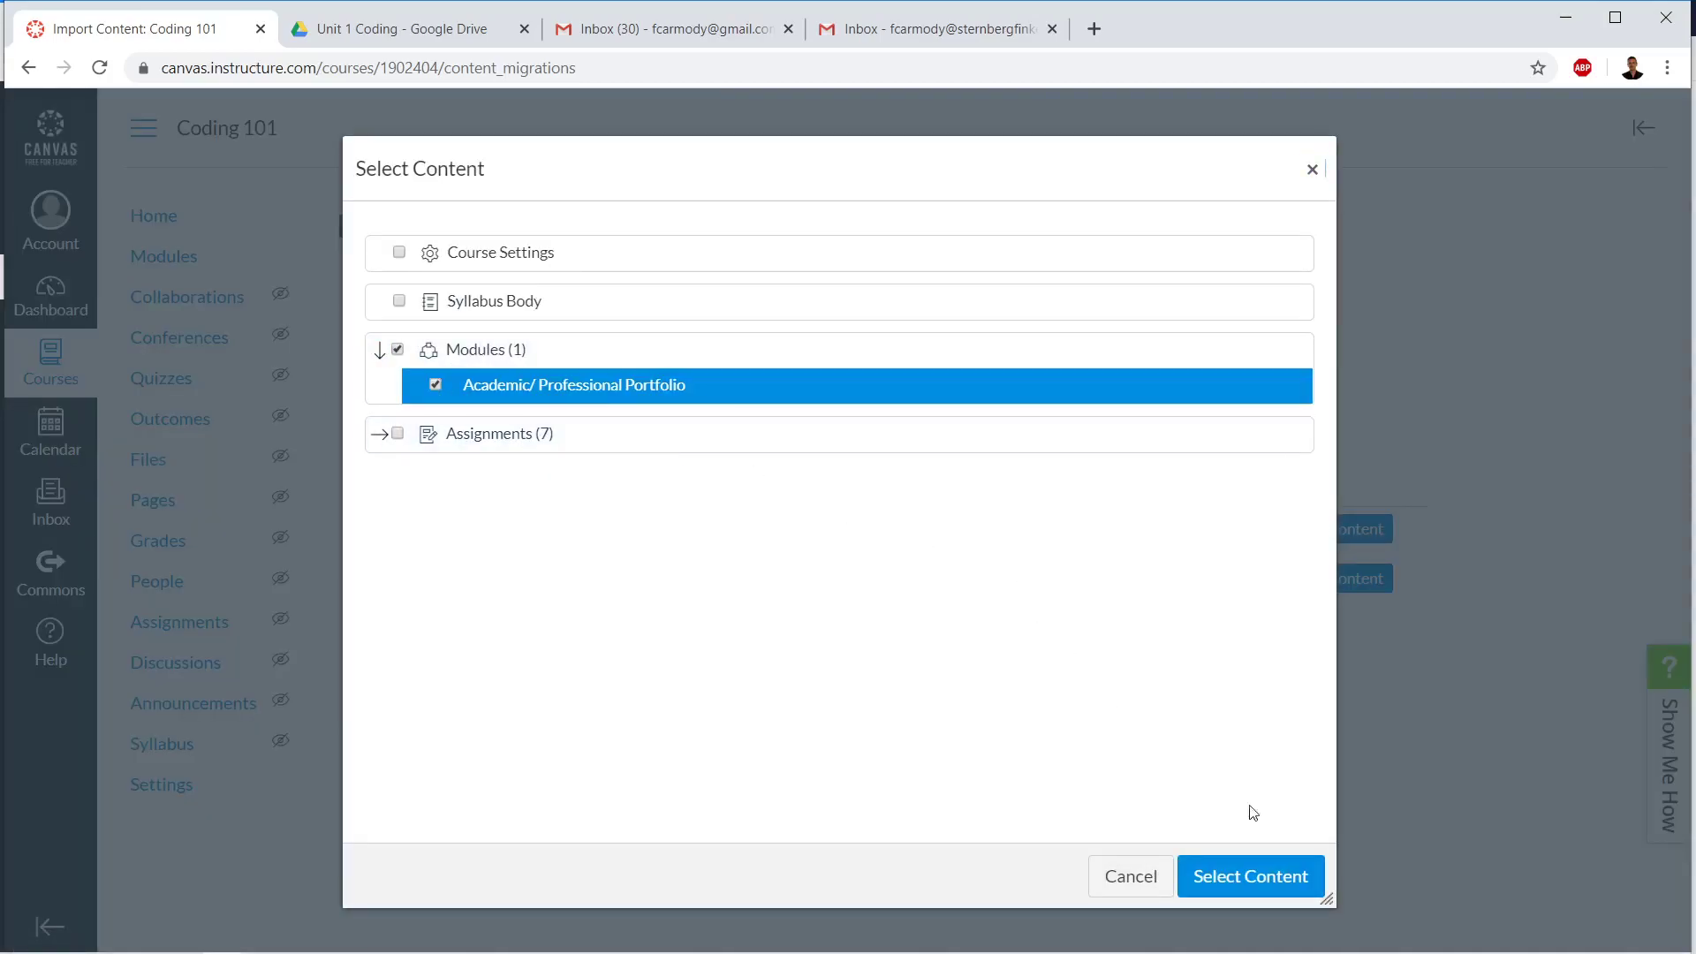
click(1250, 879)
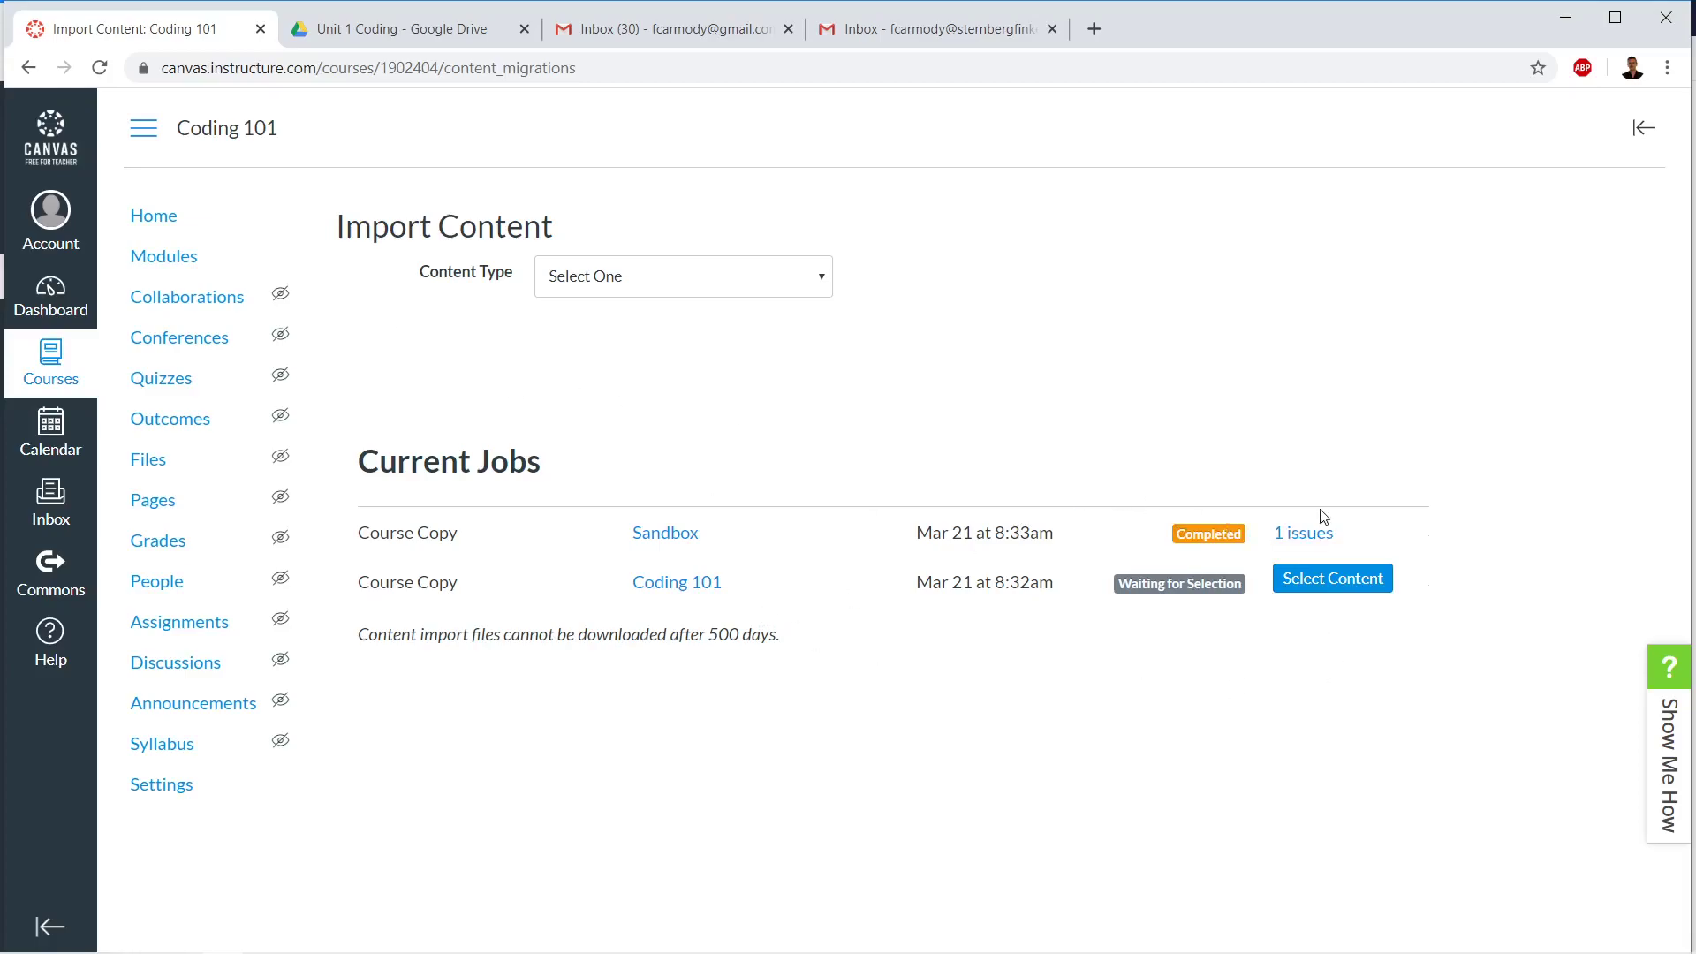
- Review the issue reported for the Sandbox copy job and look through the imported module on Coding 101's modules page
click(1272, 537)
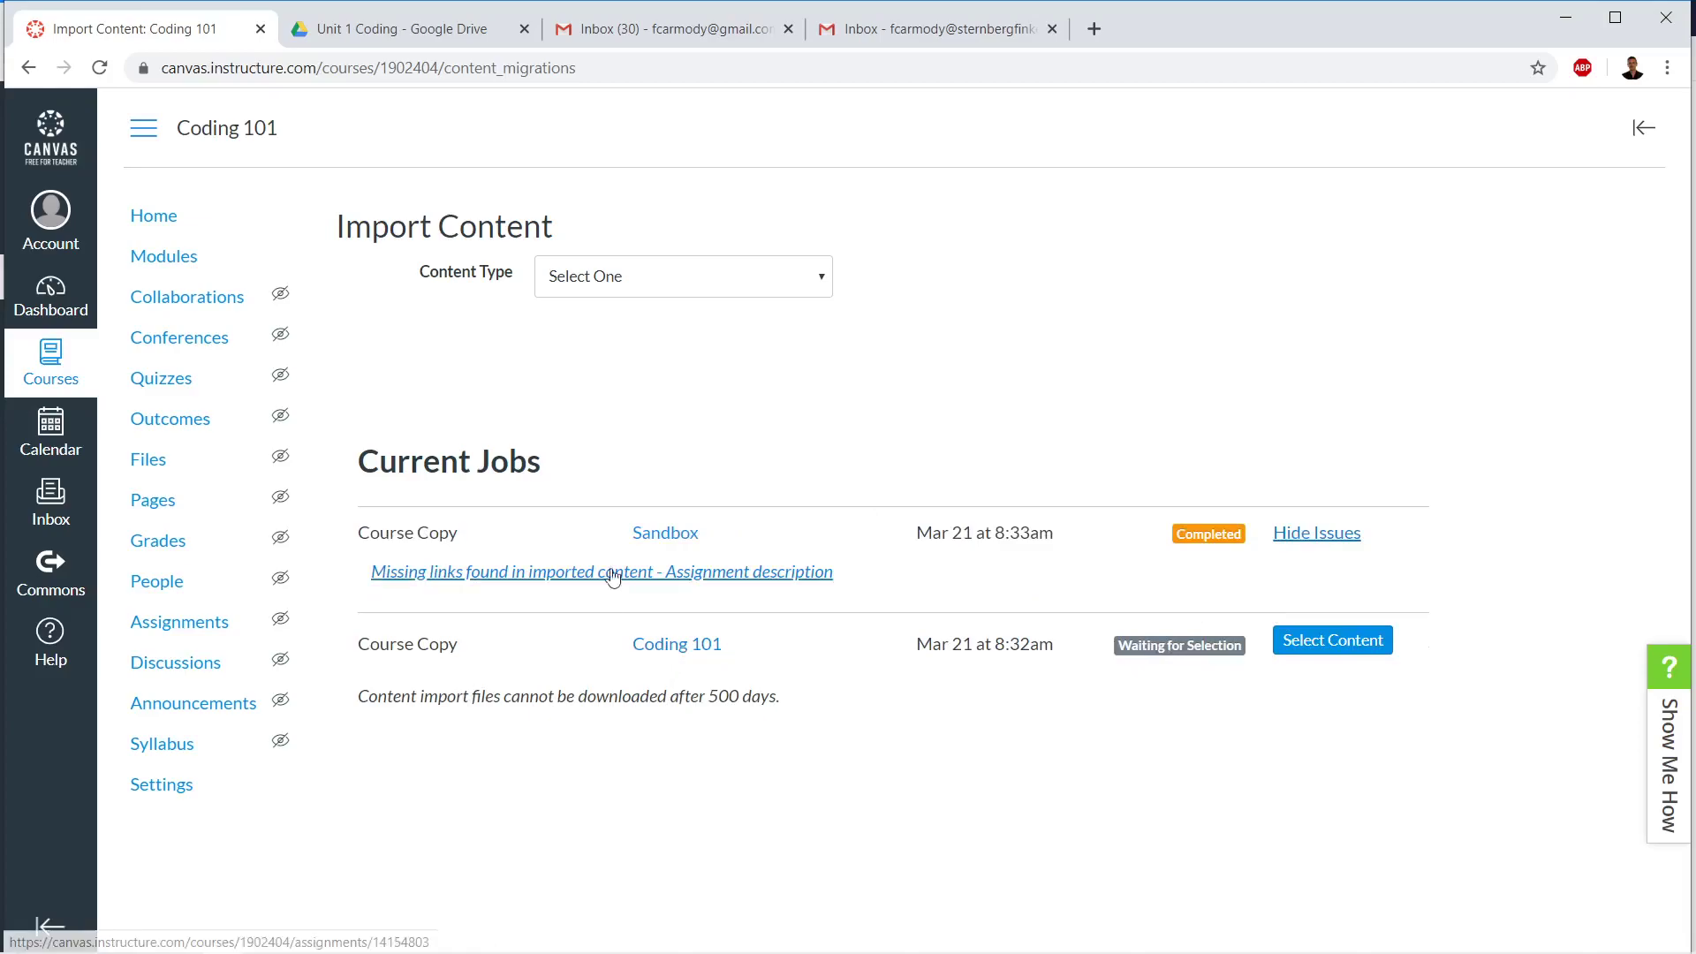
click(173, 256)
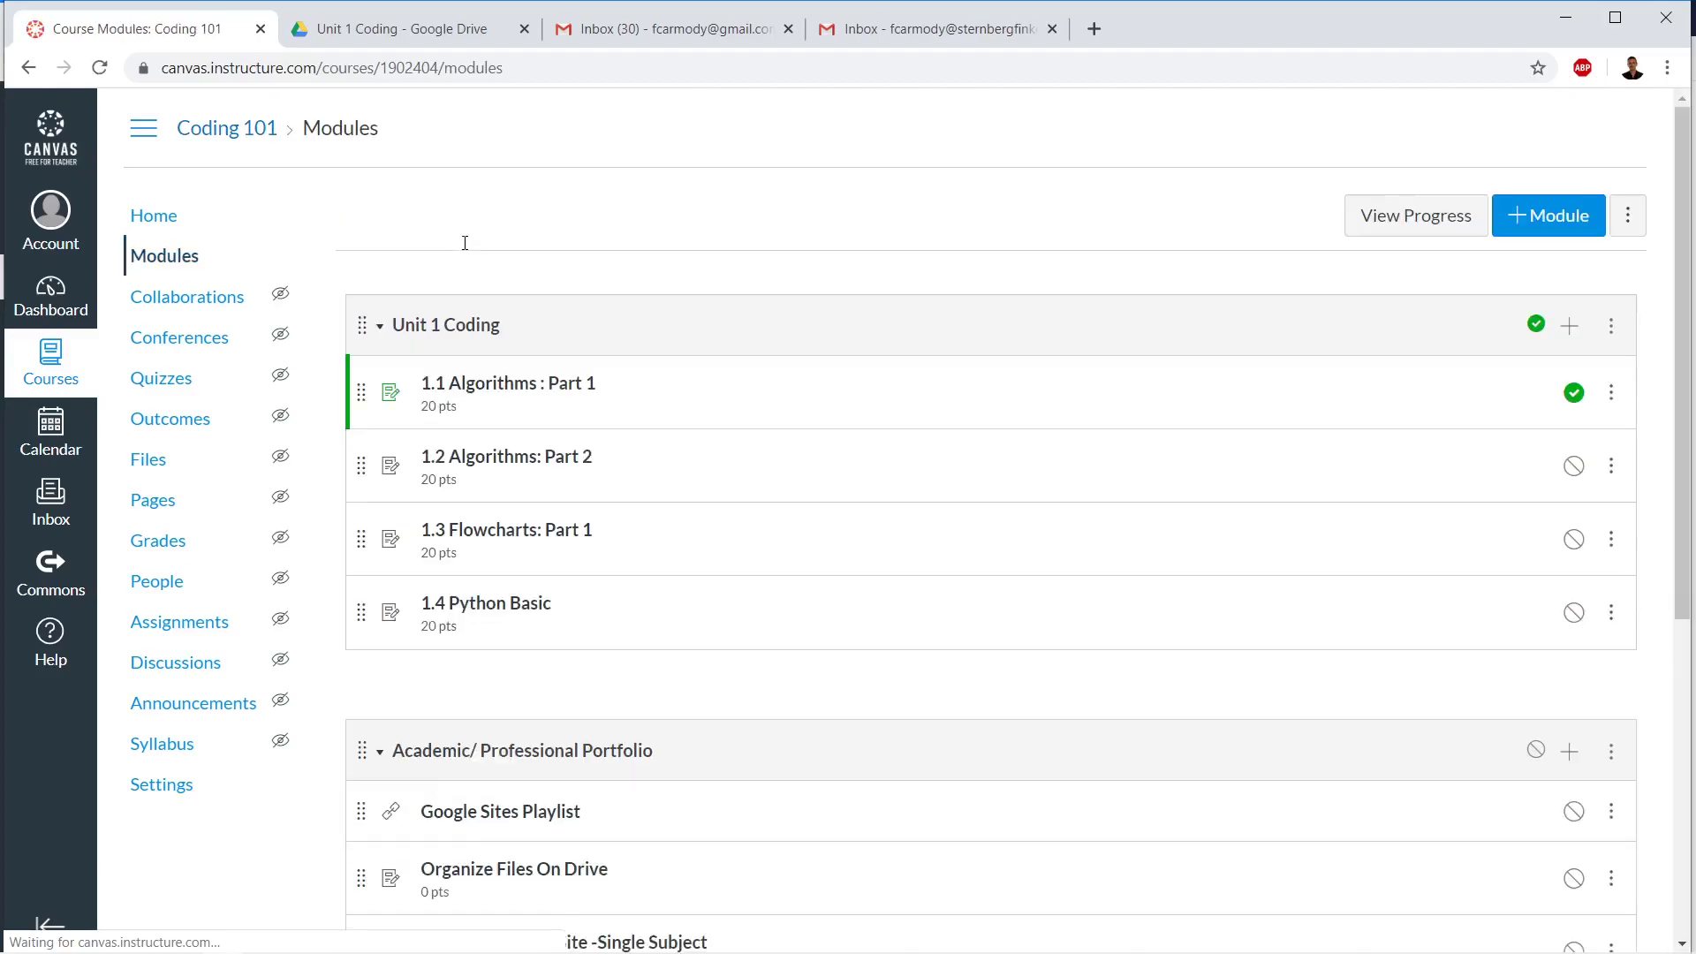
scroll(1145, 602, down, 3)
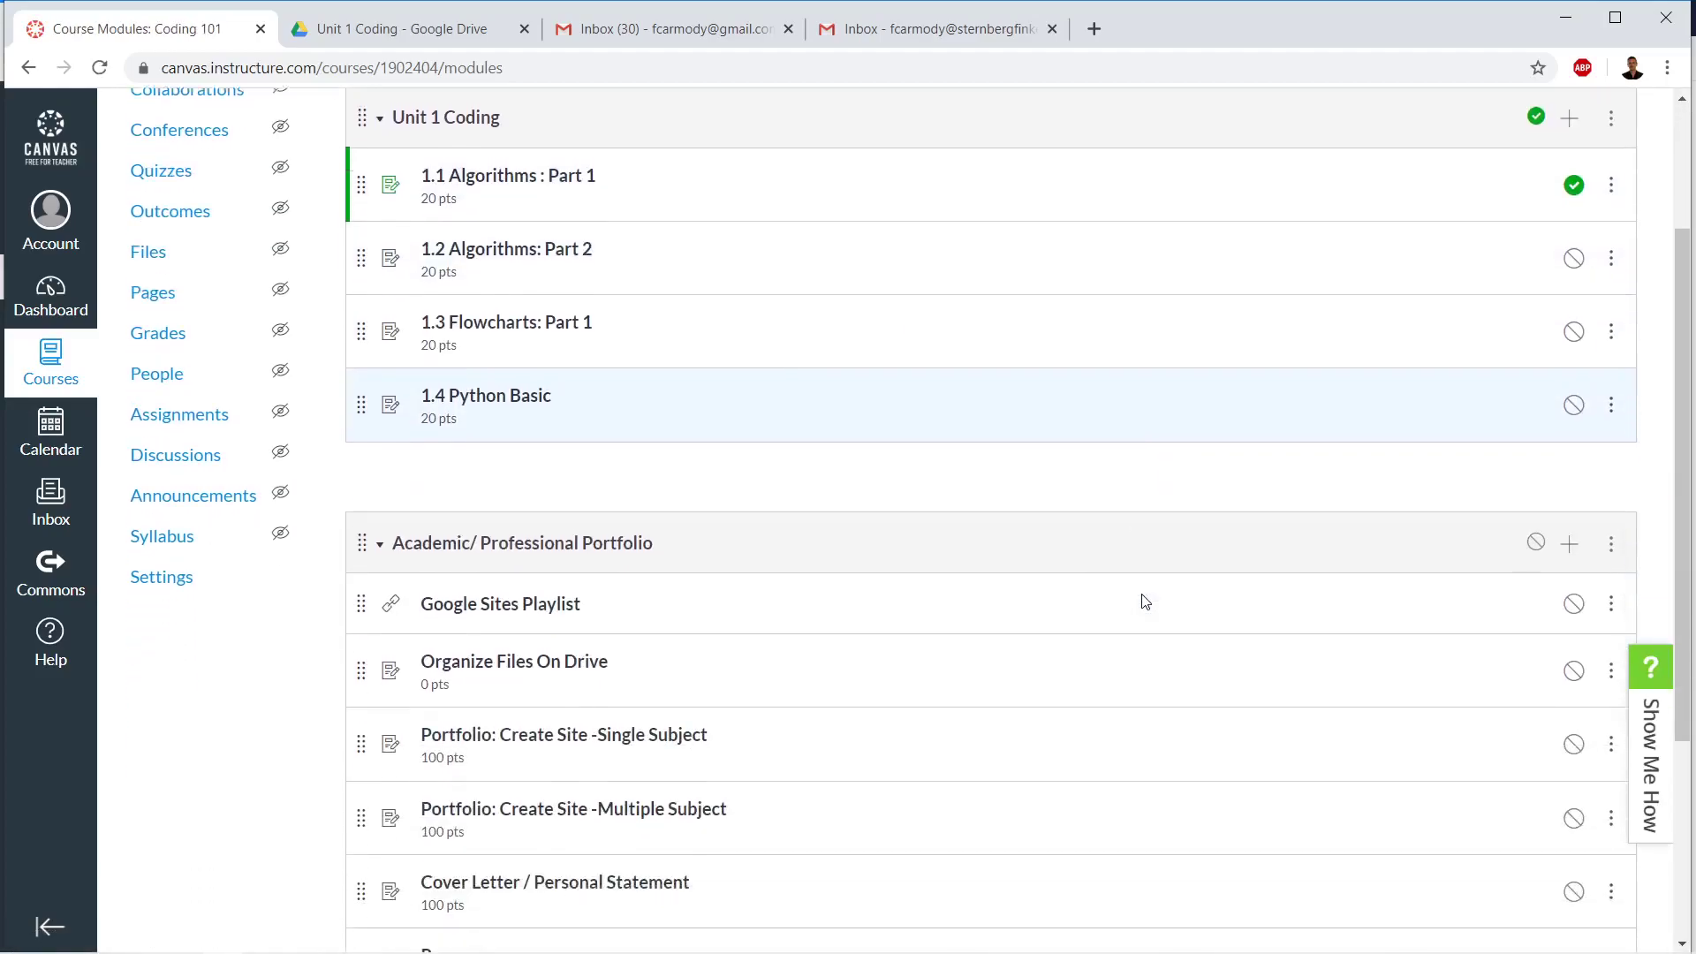
scroll(543, 556, down, 4)
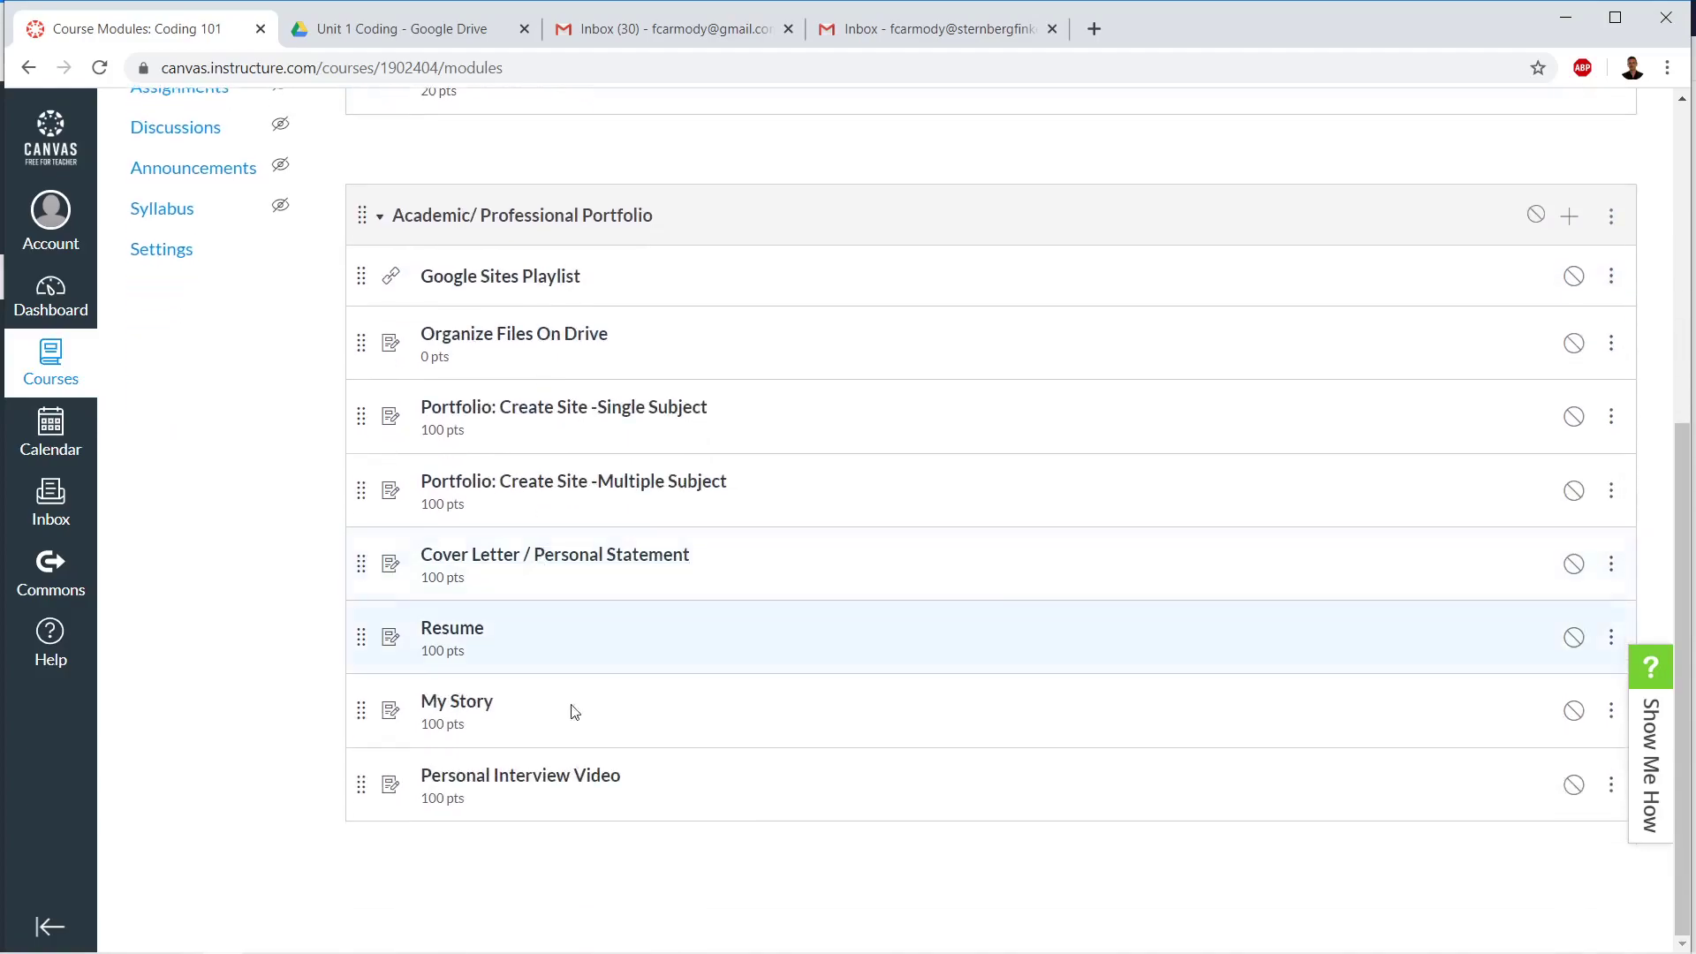
scroll(515, 322, up, 7)
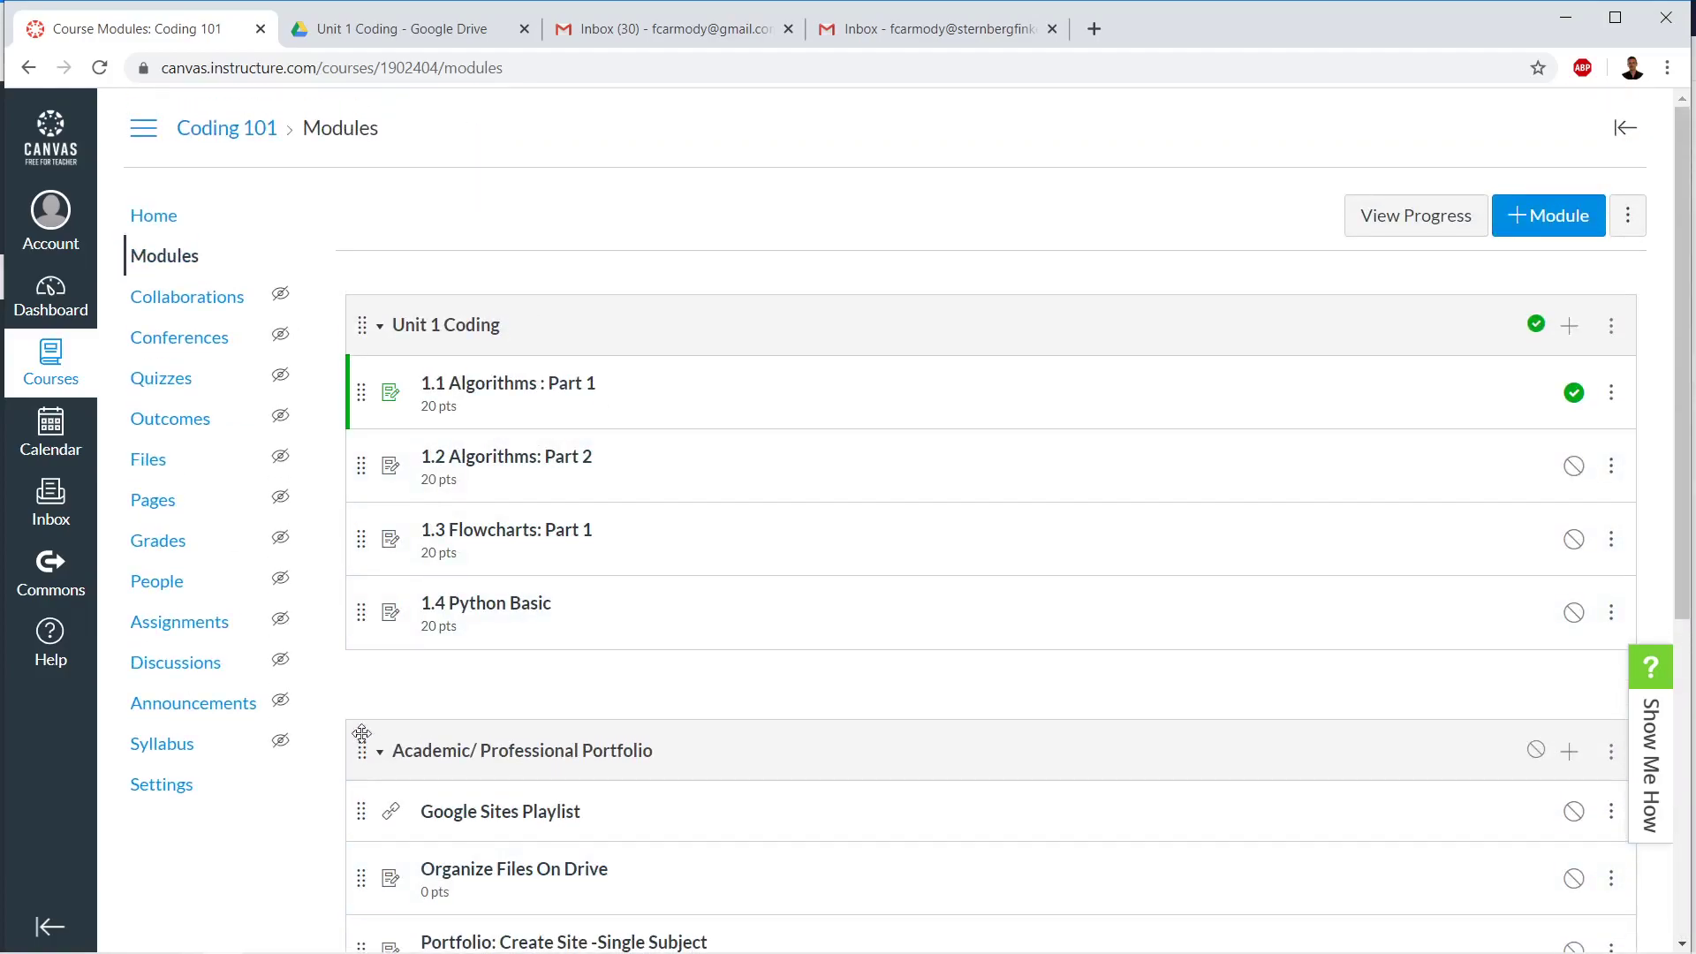
- Move the Academic/ Professional Portfolio module above the Unit 1 Coding module and check the order of both modules
drag(364, 752, 367, 295)
scroll(731, 652, down, 6)
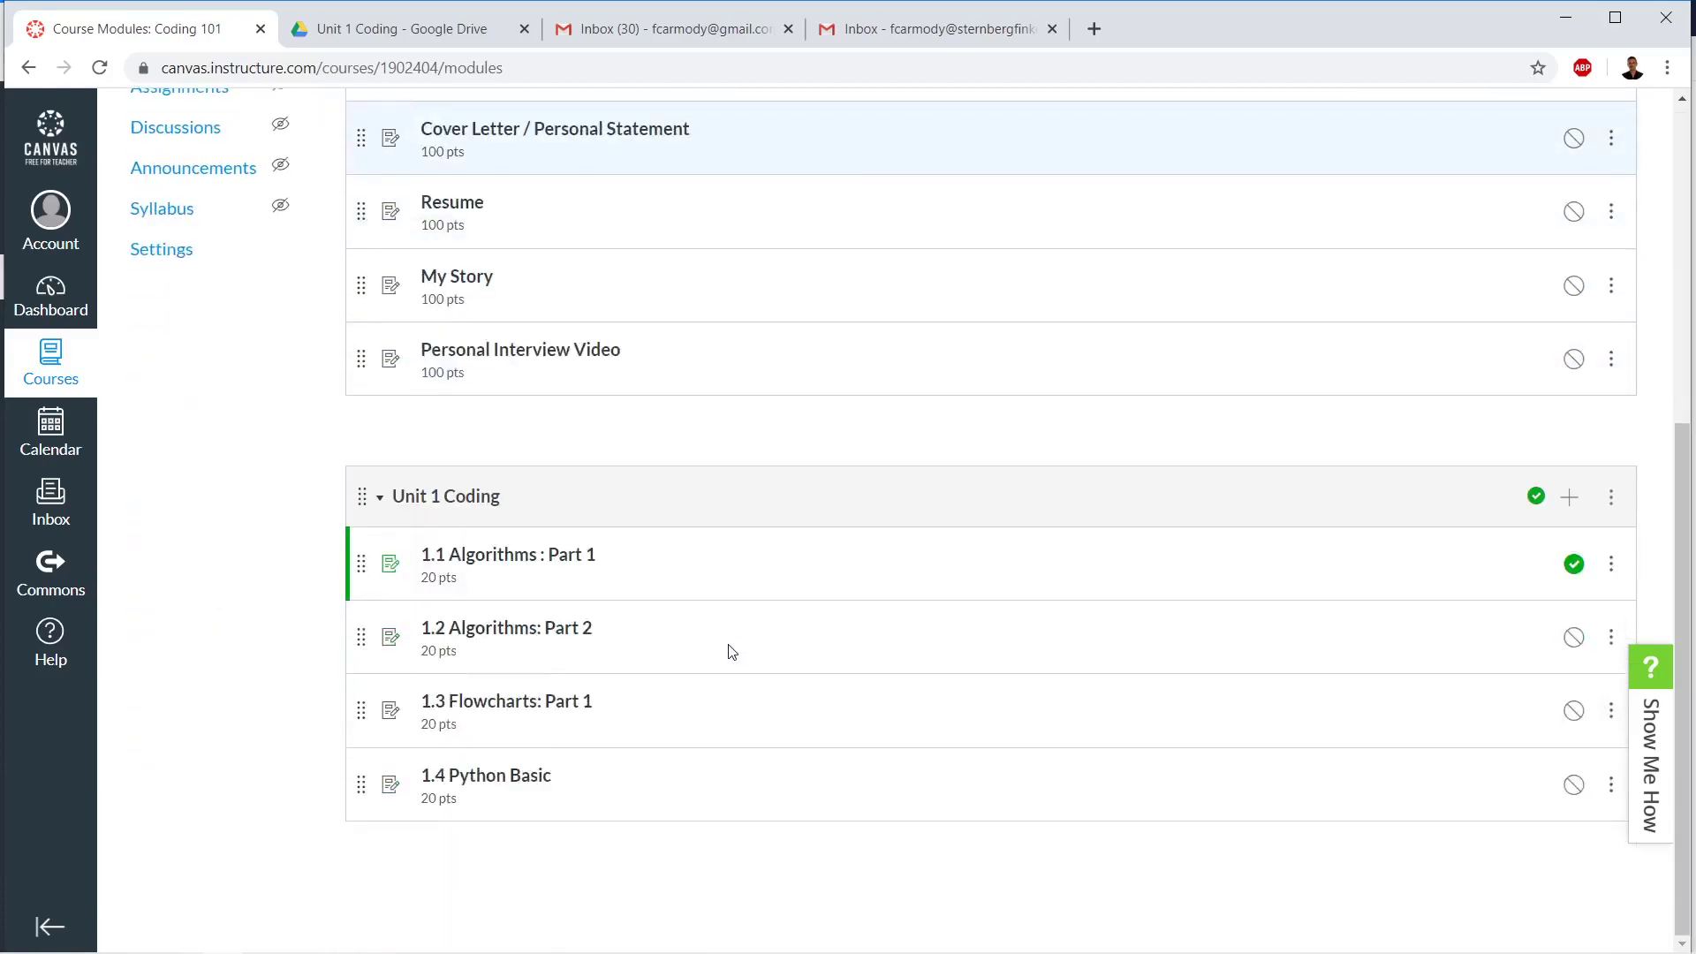
scroll(269, 583, up, 4)
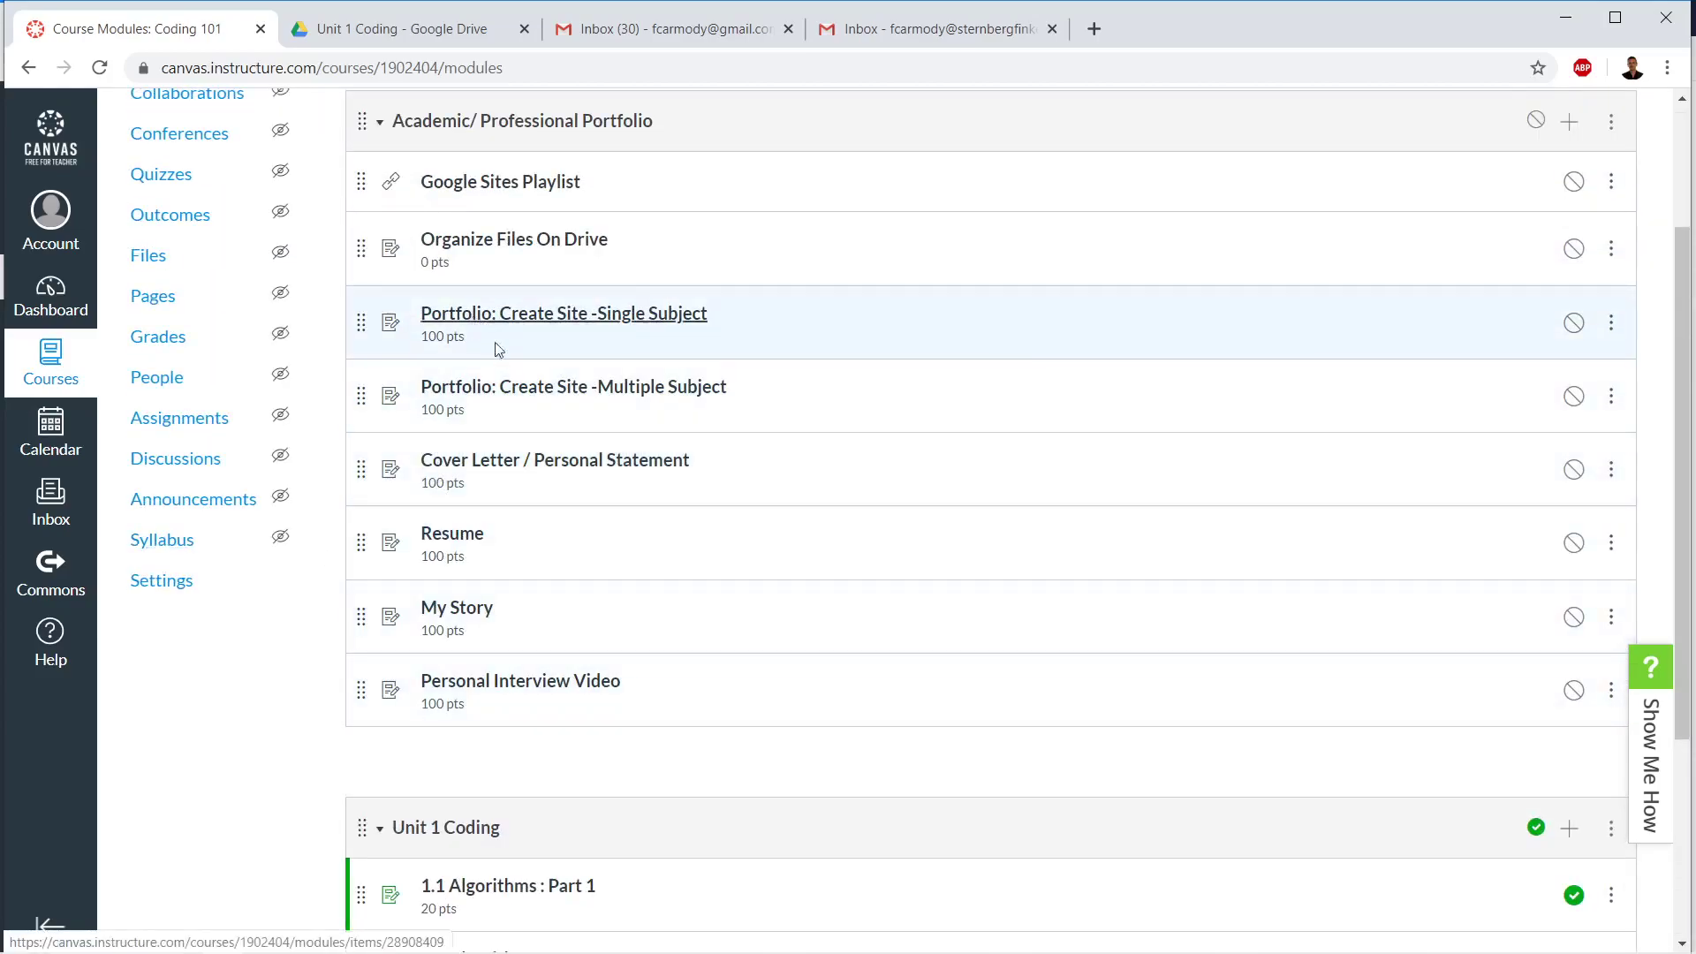
scroll(424, 354, up, 3)
- Collapse and re-expand the Academic/ Professional Portfolio module, and view the options available for it
click(381, 329)
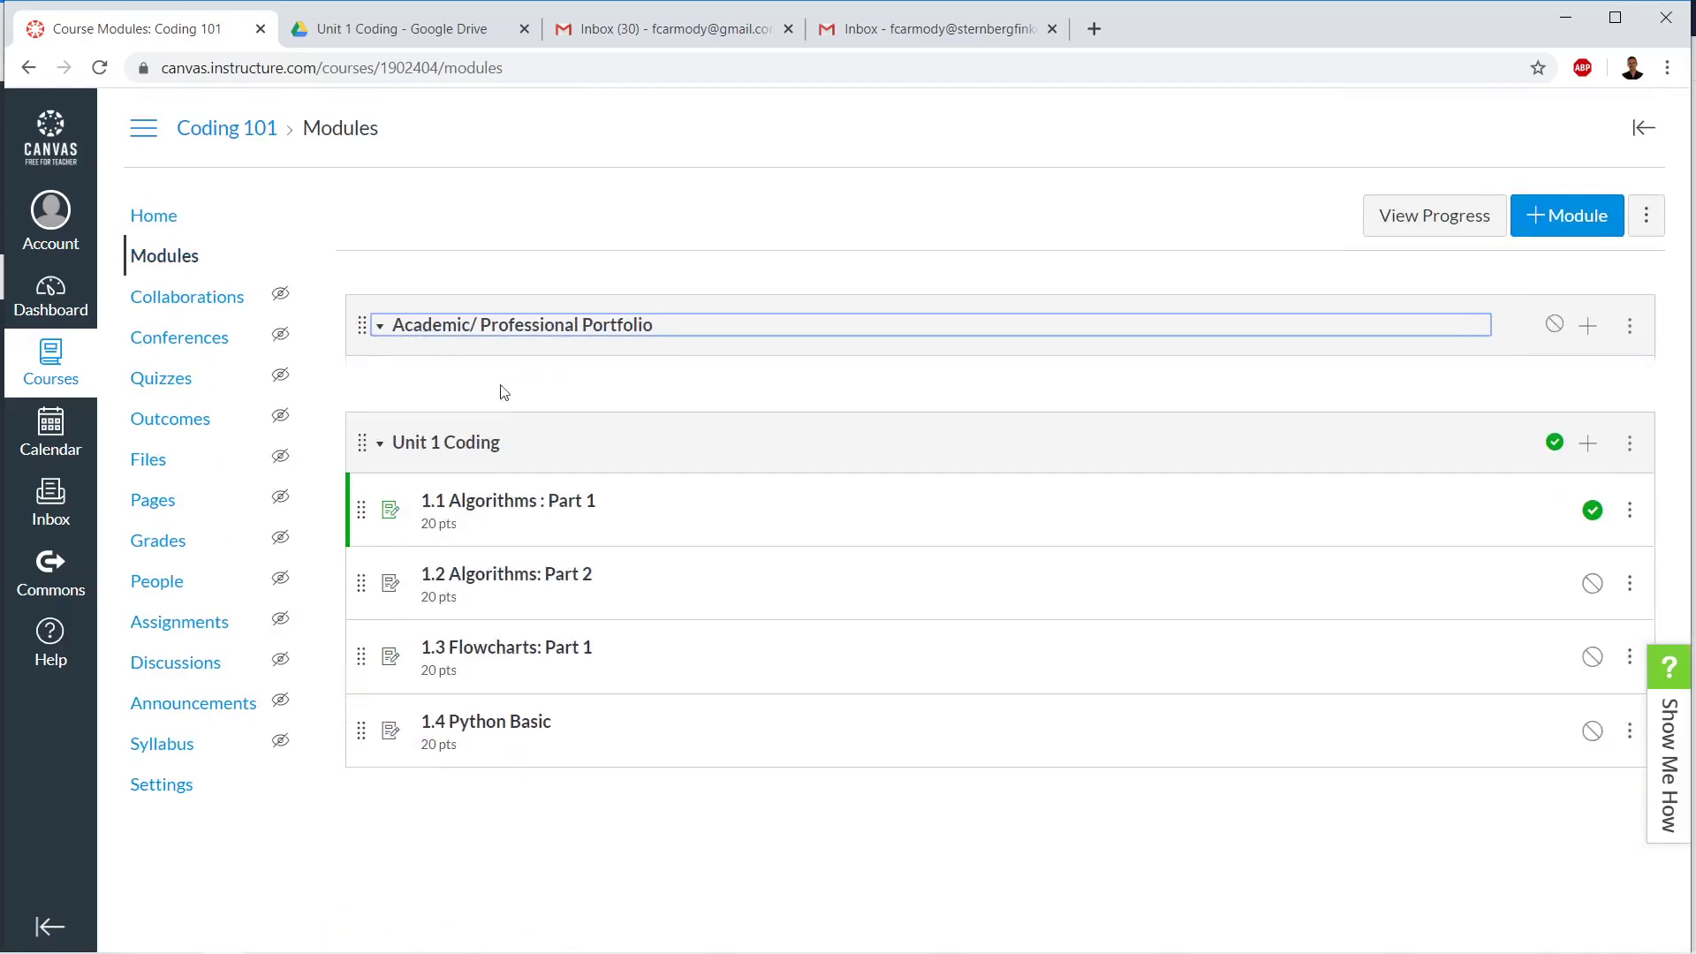
click(381, 330)
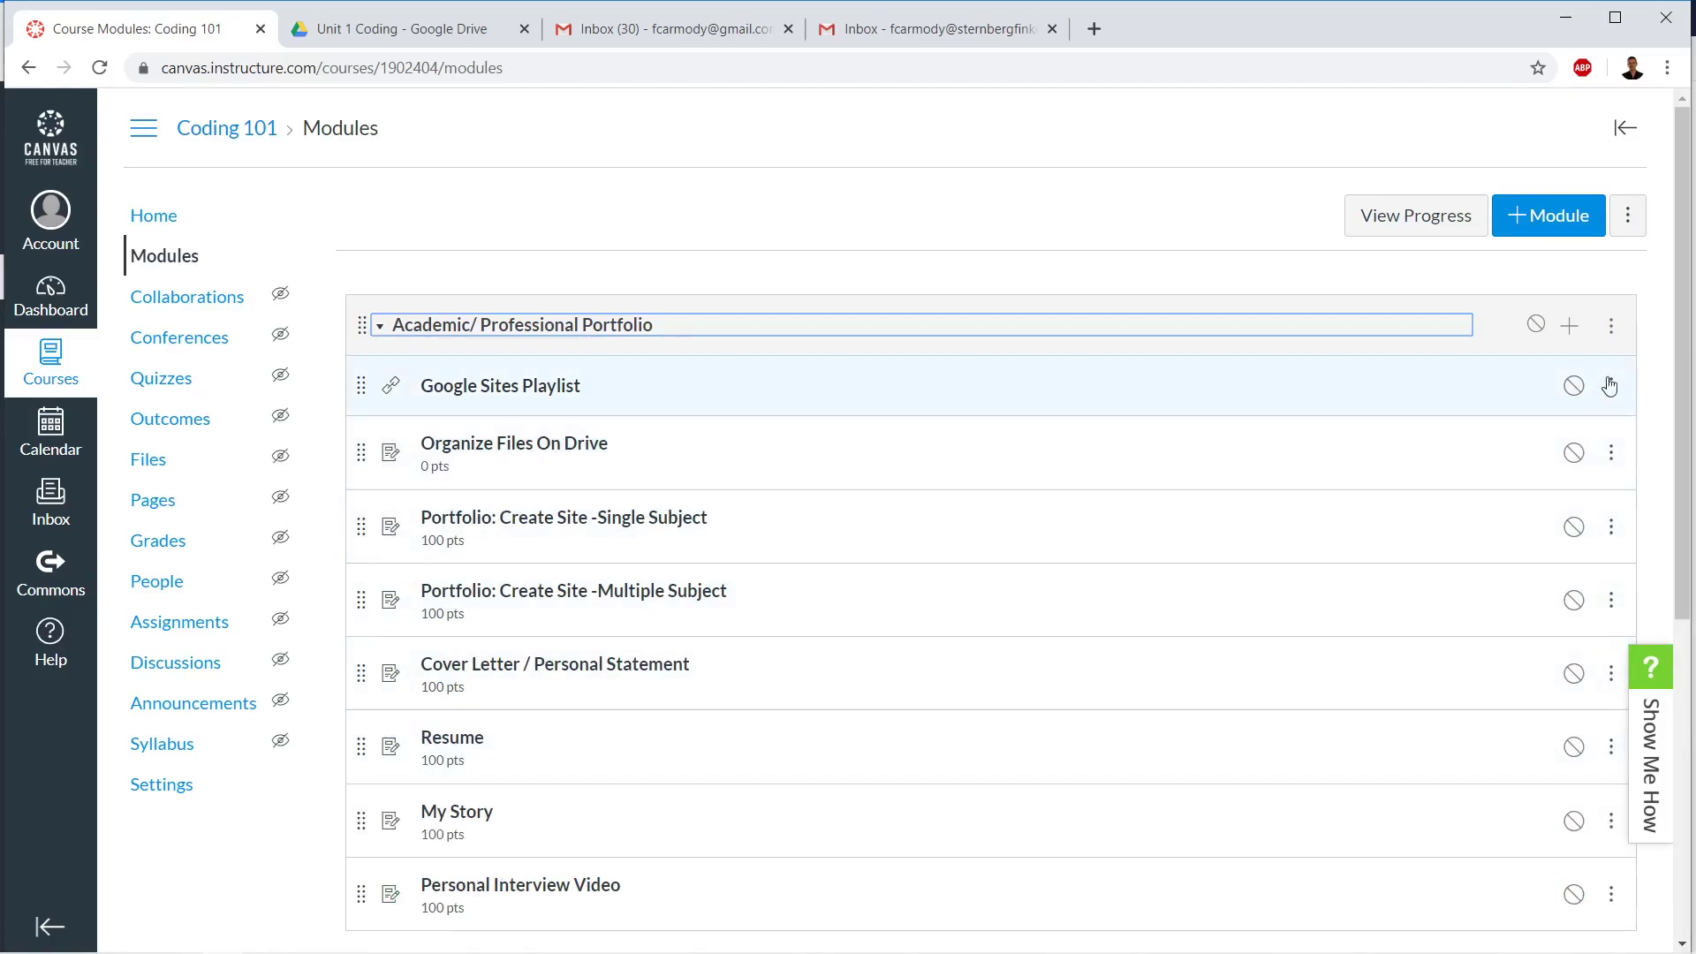
click(1611, 326)
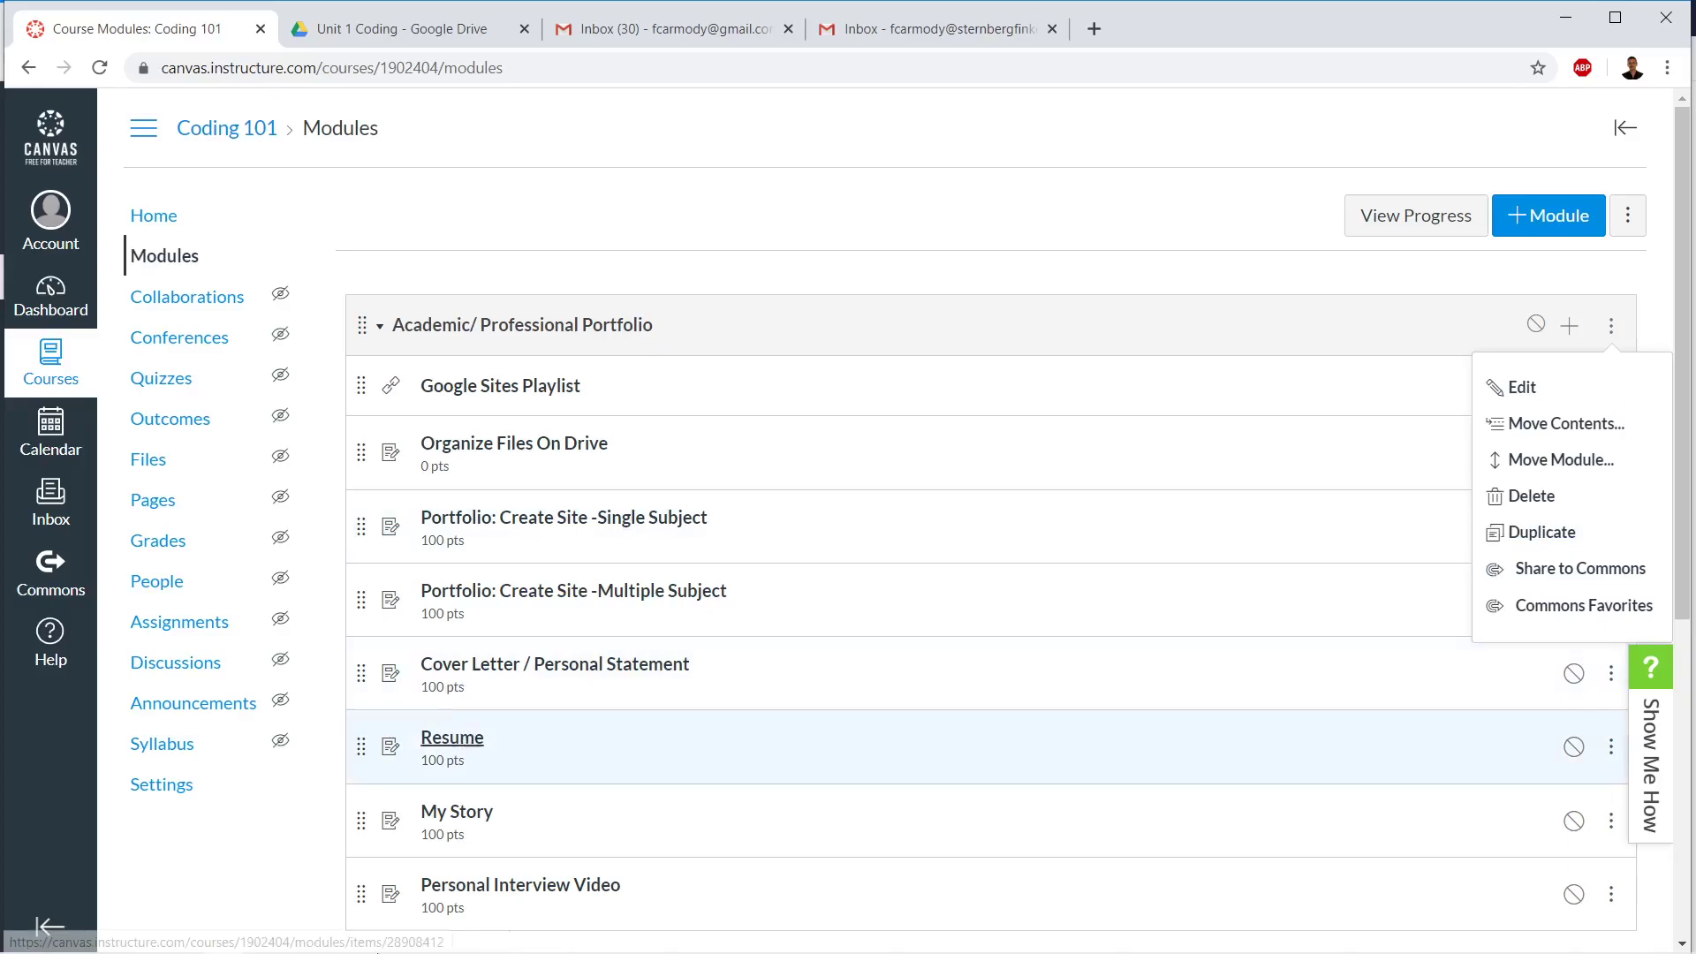
- Switch to the Firefox window with the Template course and open that course's modules page
click(352, 942)
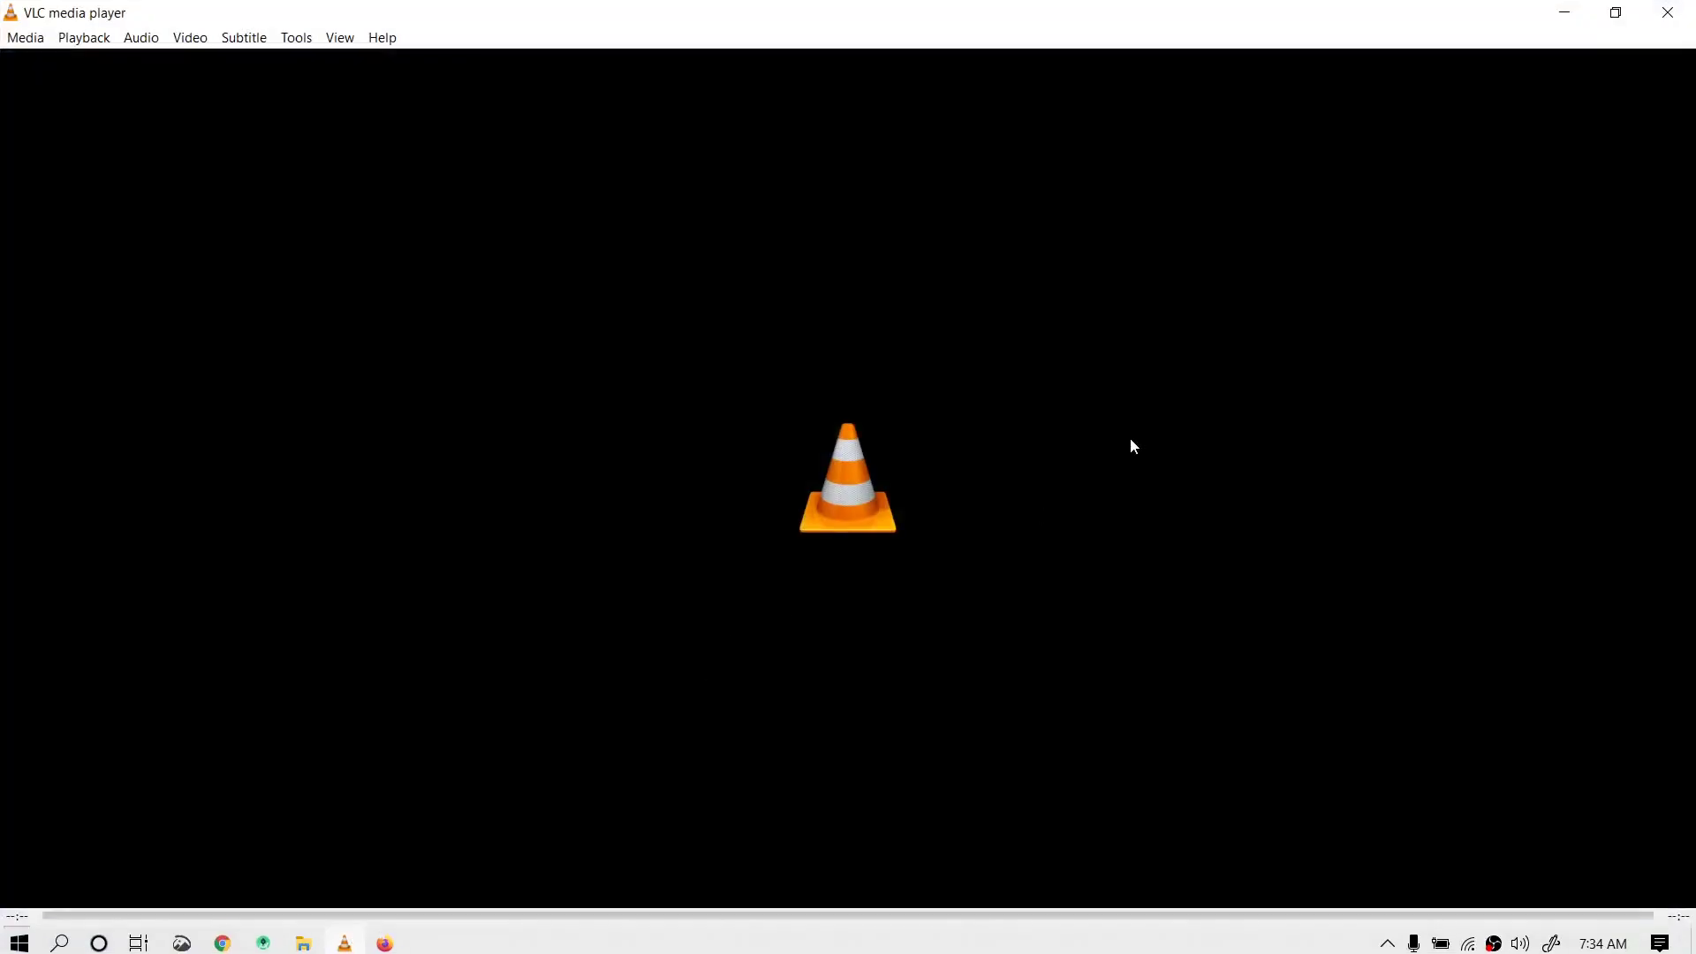
click(1666, 11)
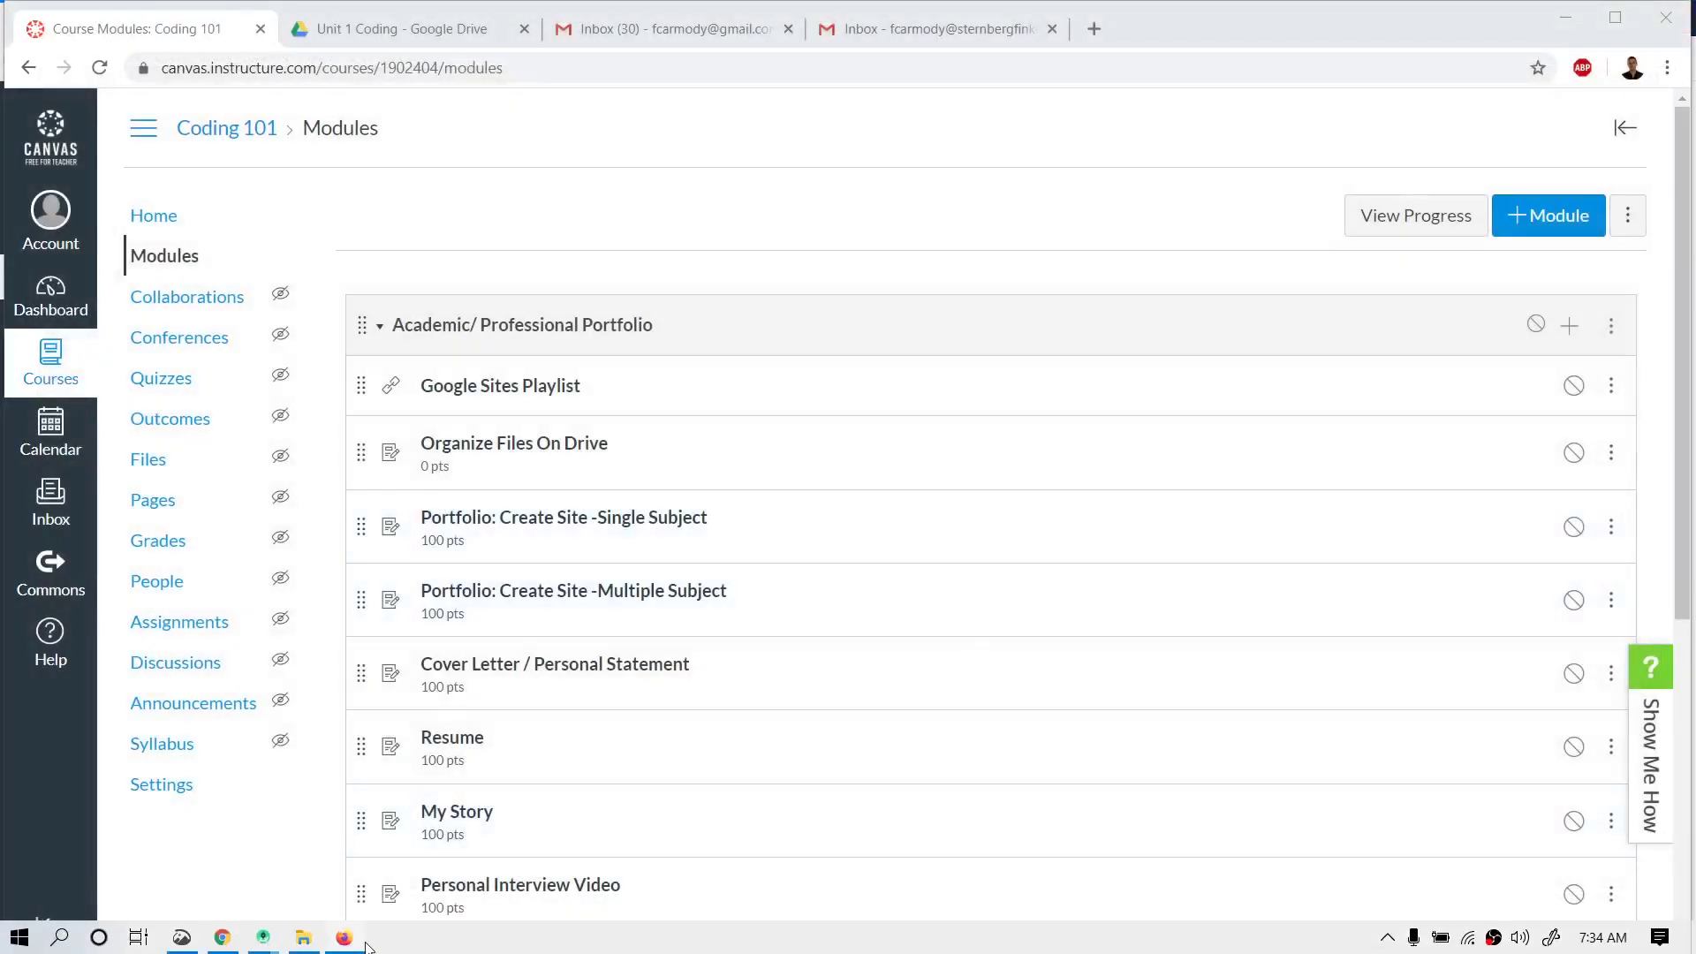
key(alt+Tab)
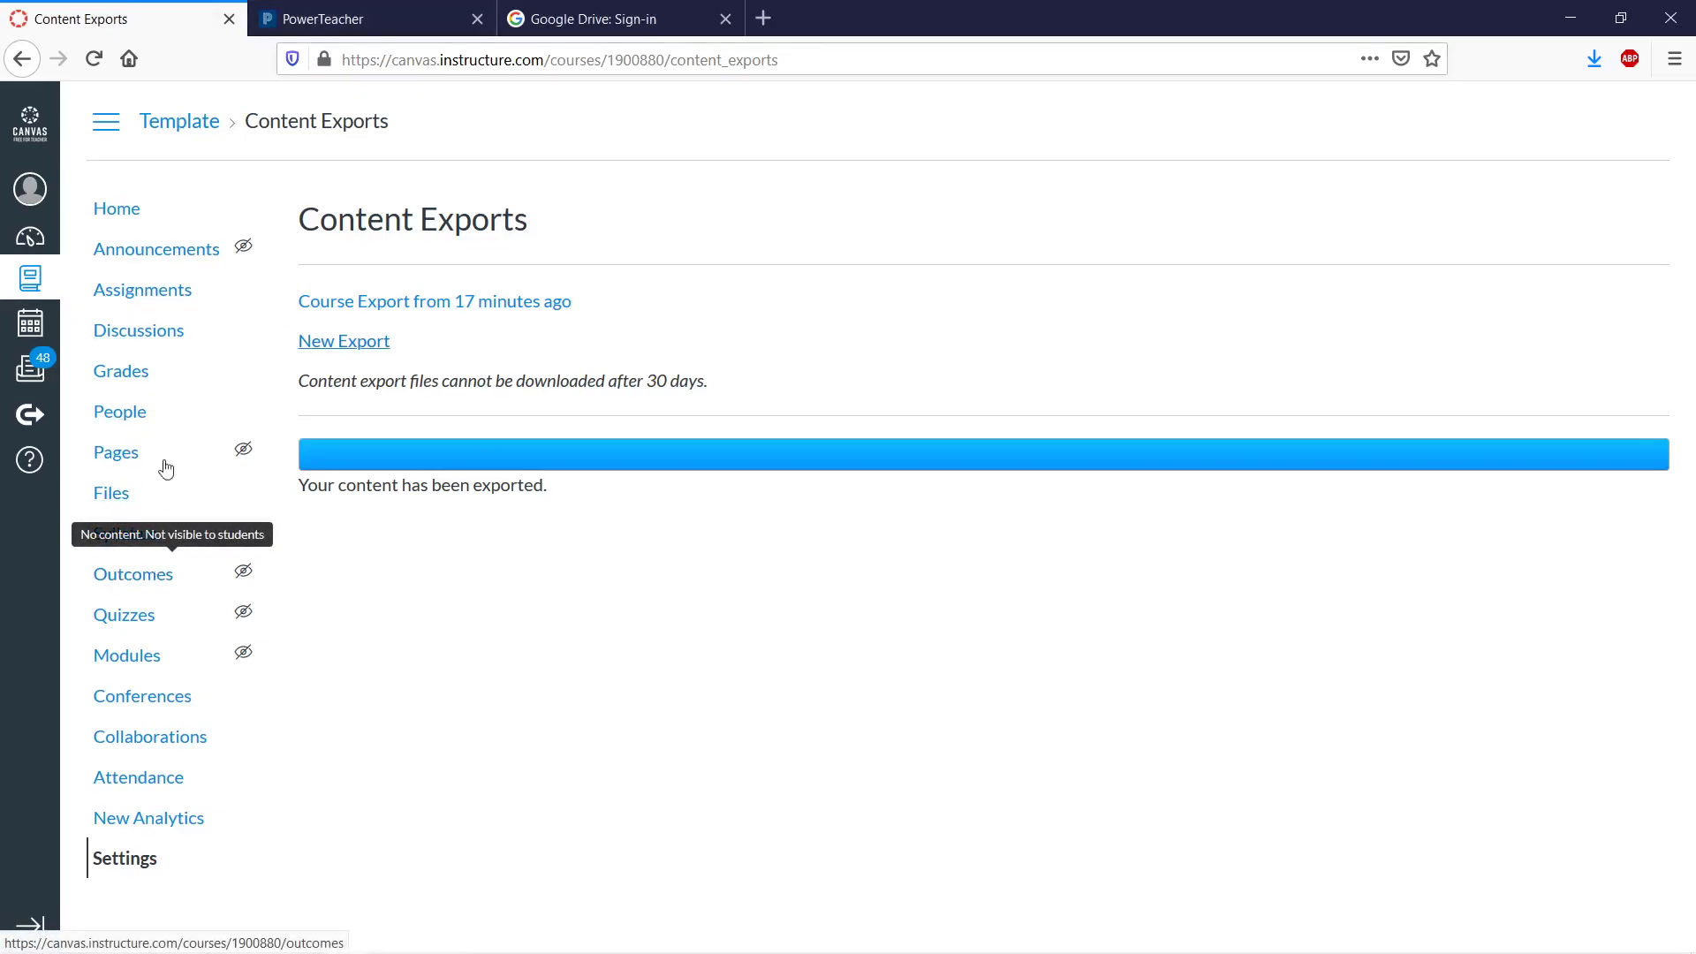
click(134, 654)
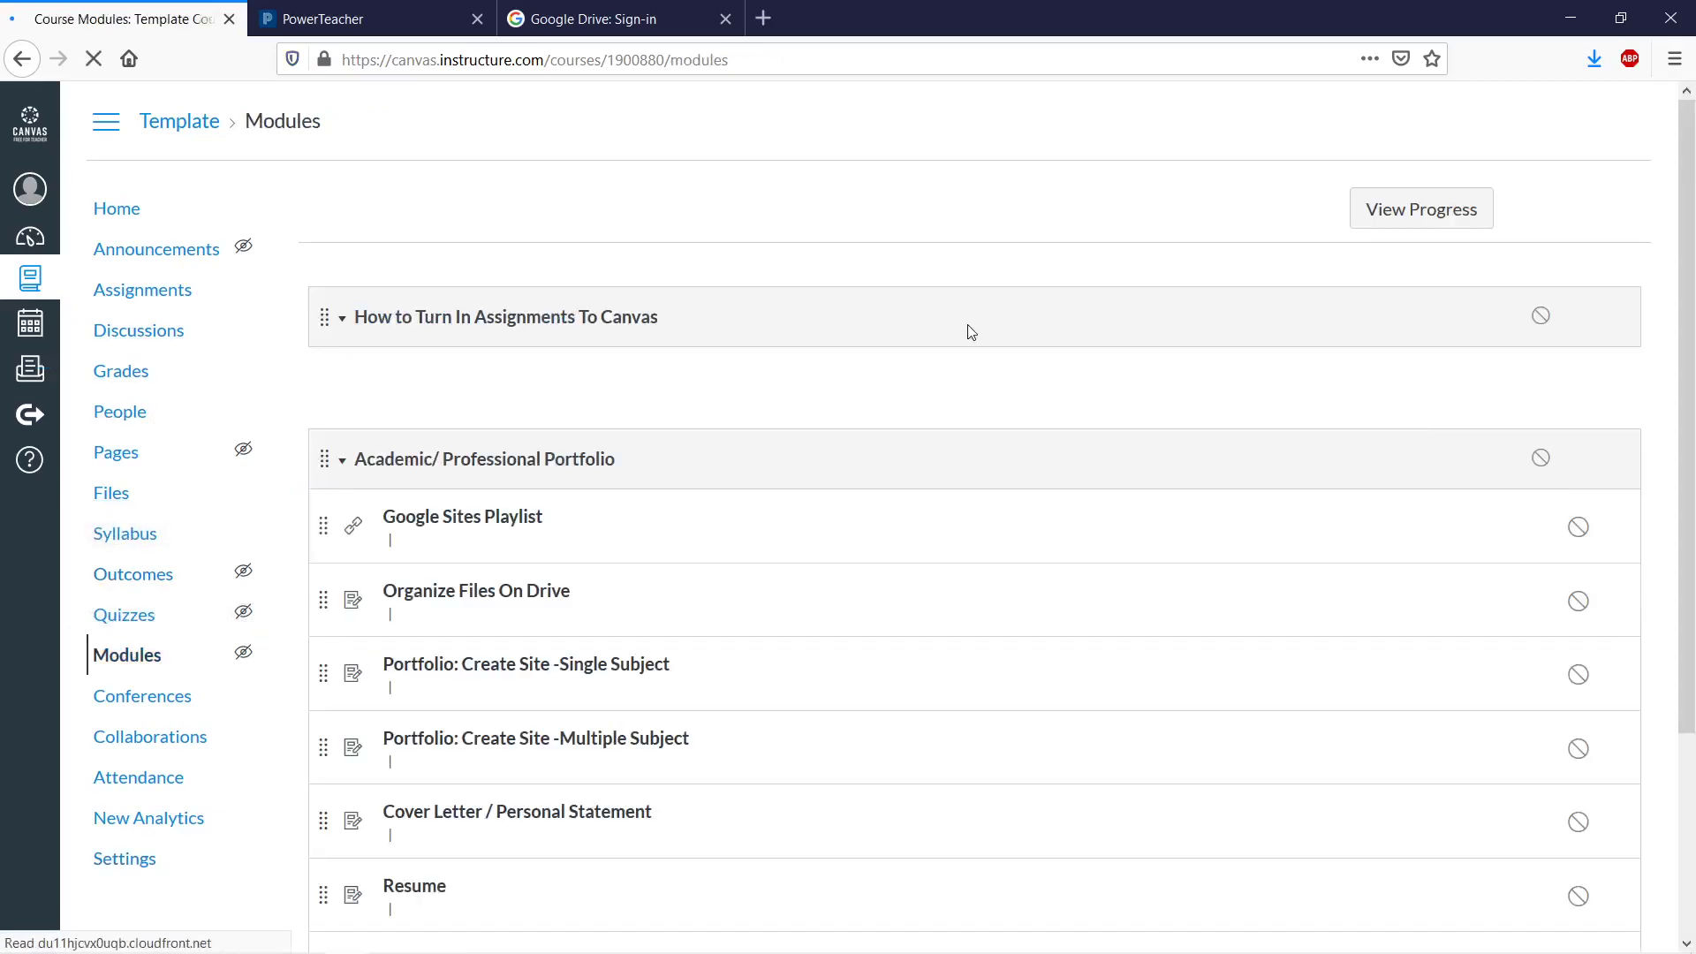
- Start sharing the Template course's Academic/ Professional Portfolio module to Commons
scroll(1613, 354, down, 3)
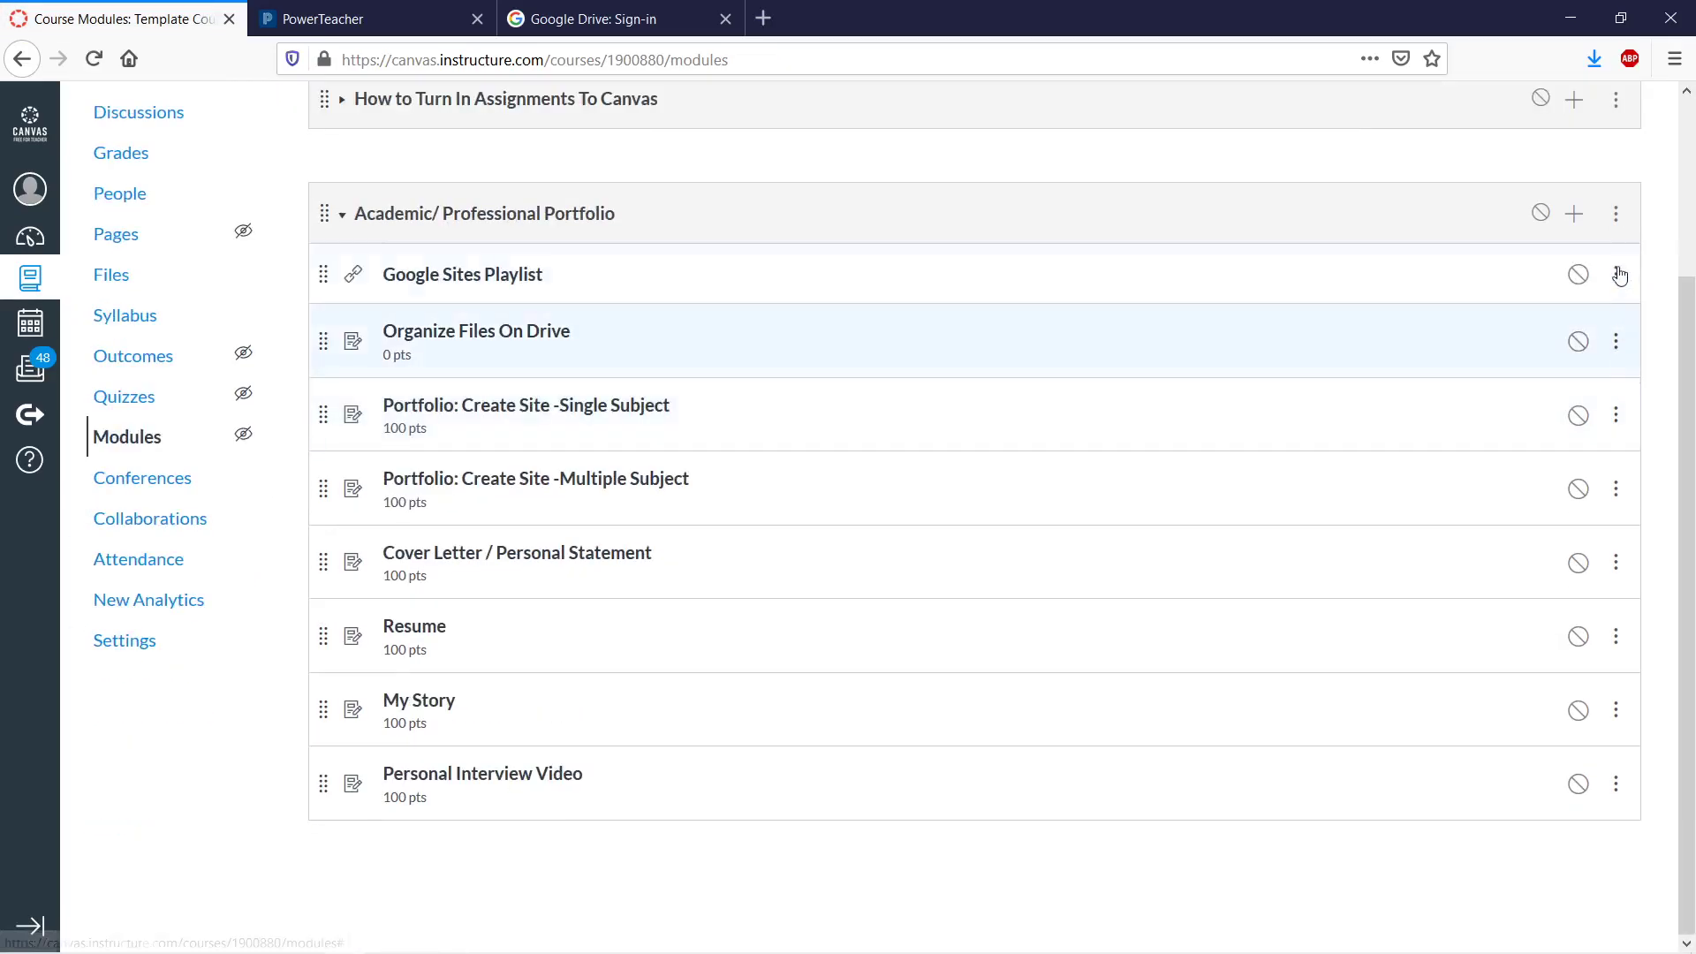
click(1616, 215)
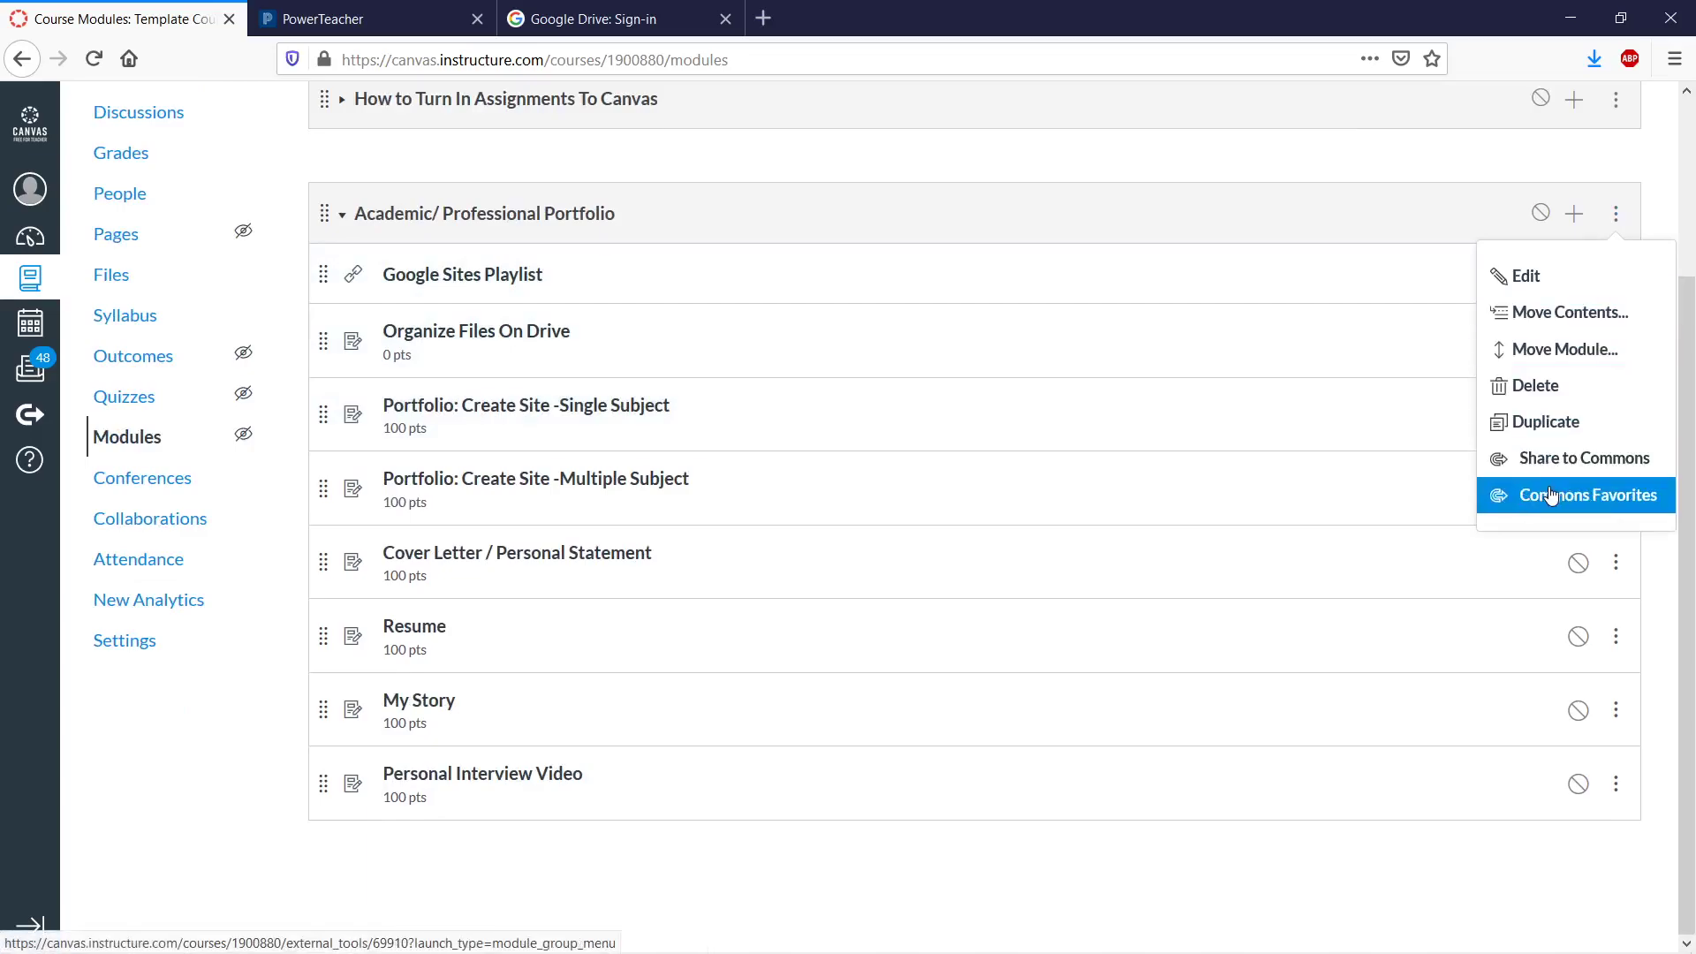
click(1559, 458)
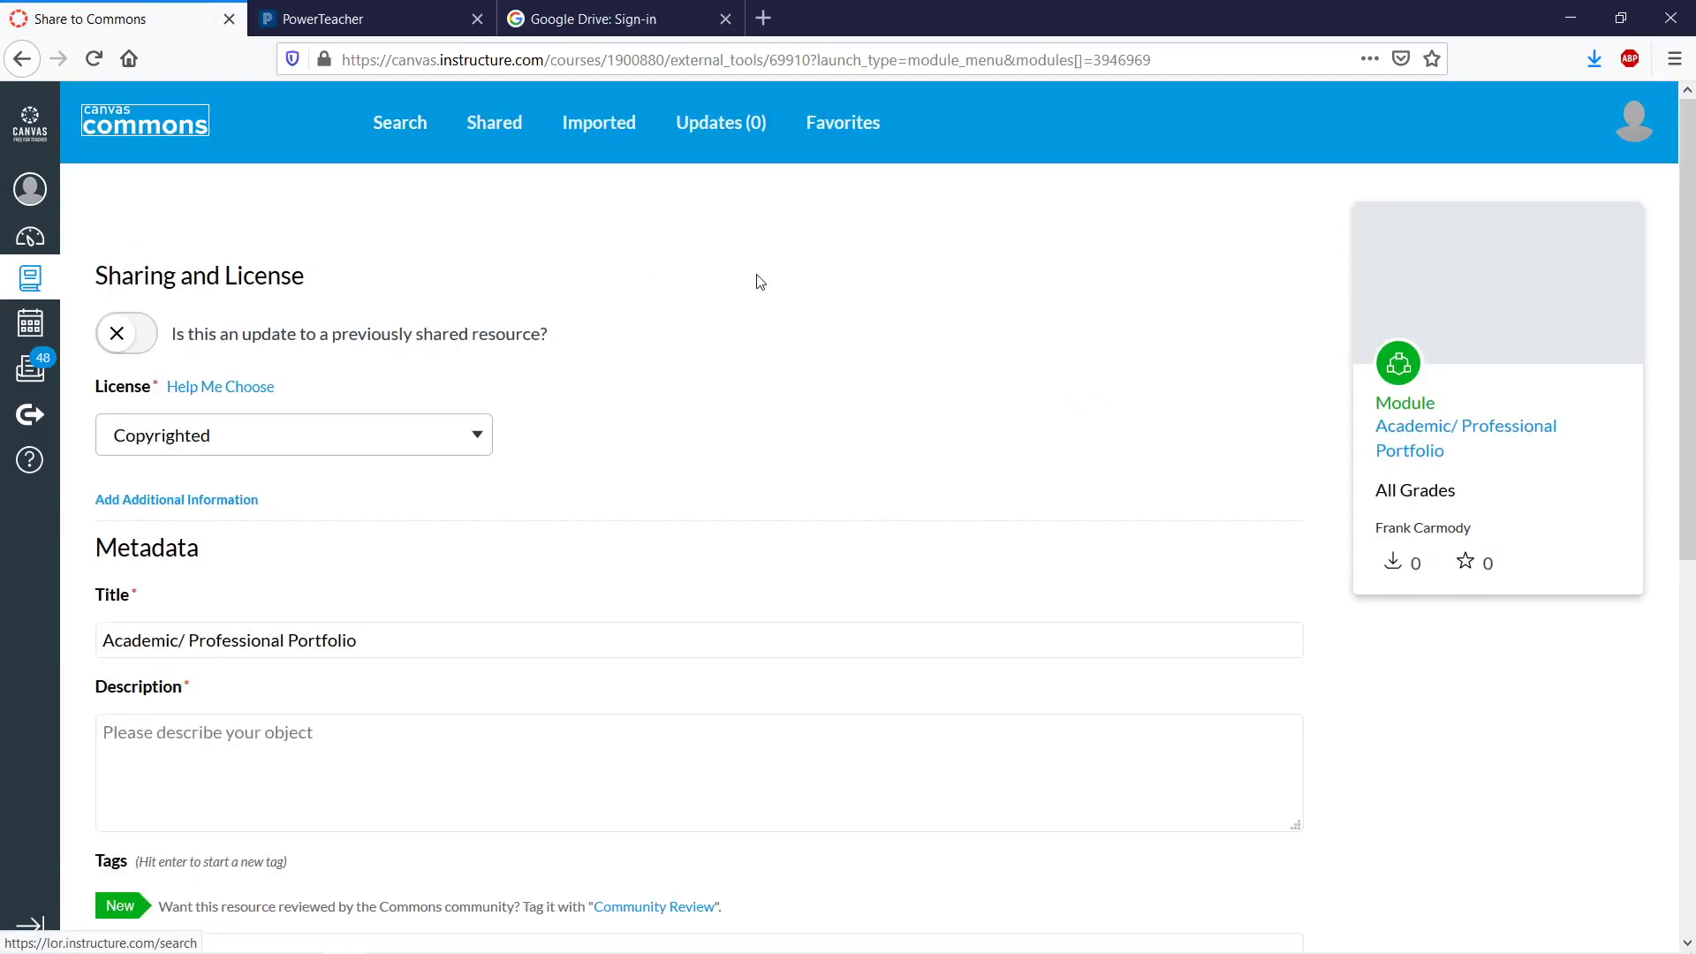
- Add "Google Sites" to the start of the resource title and enter the description "Create portfolio website on google sites."
click(105, 642)
text(Google )
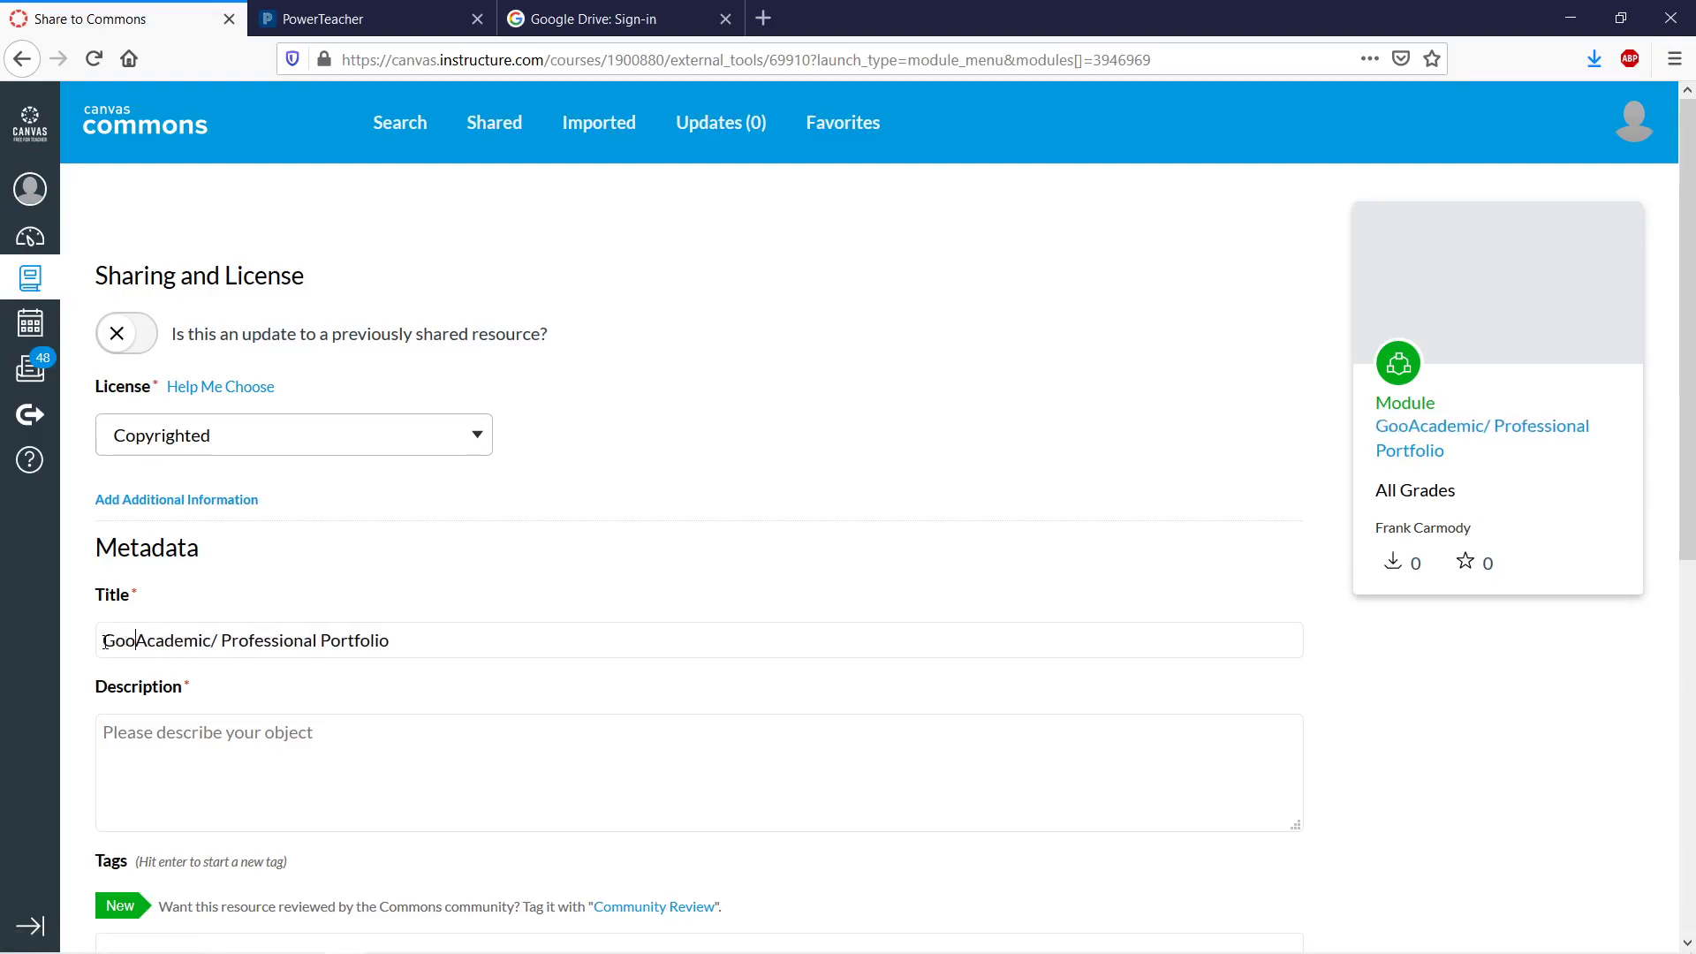
text(Sites )
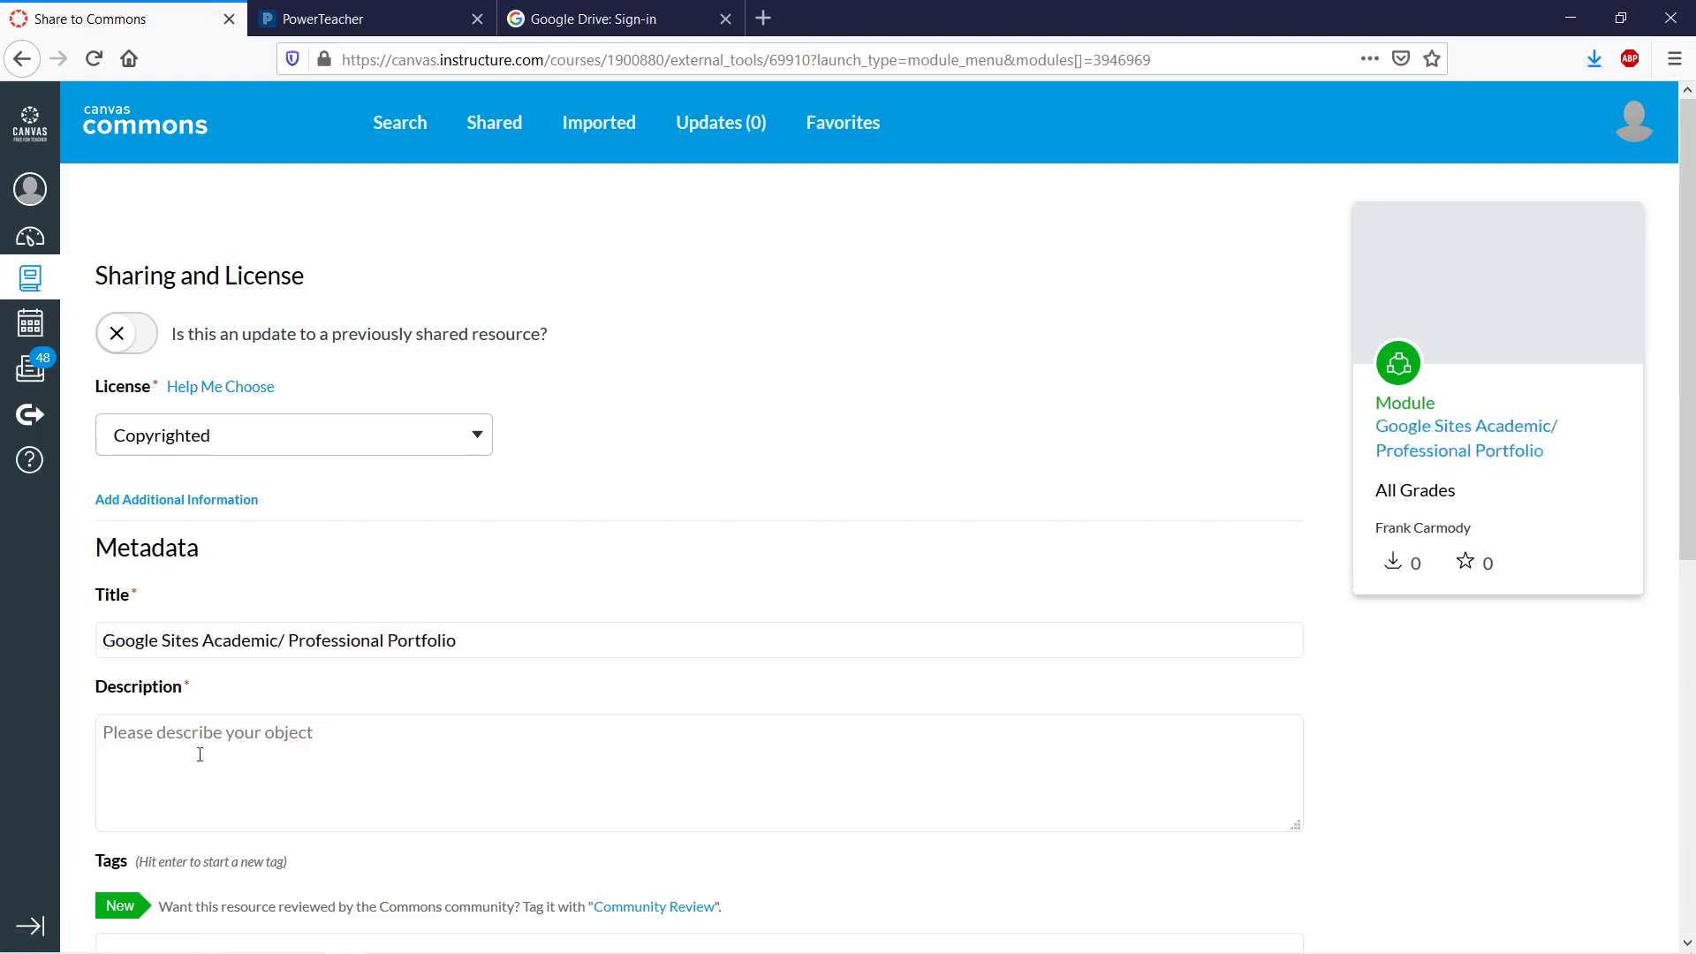
text(C)
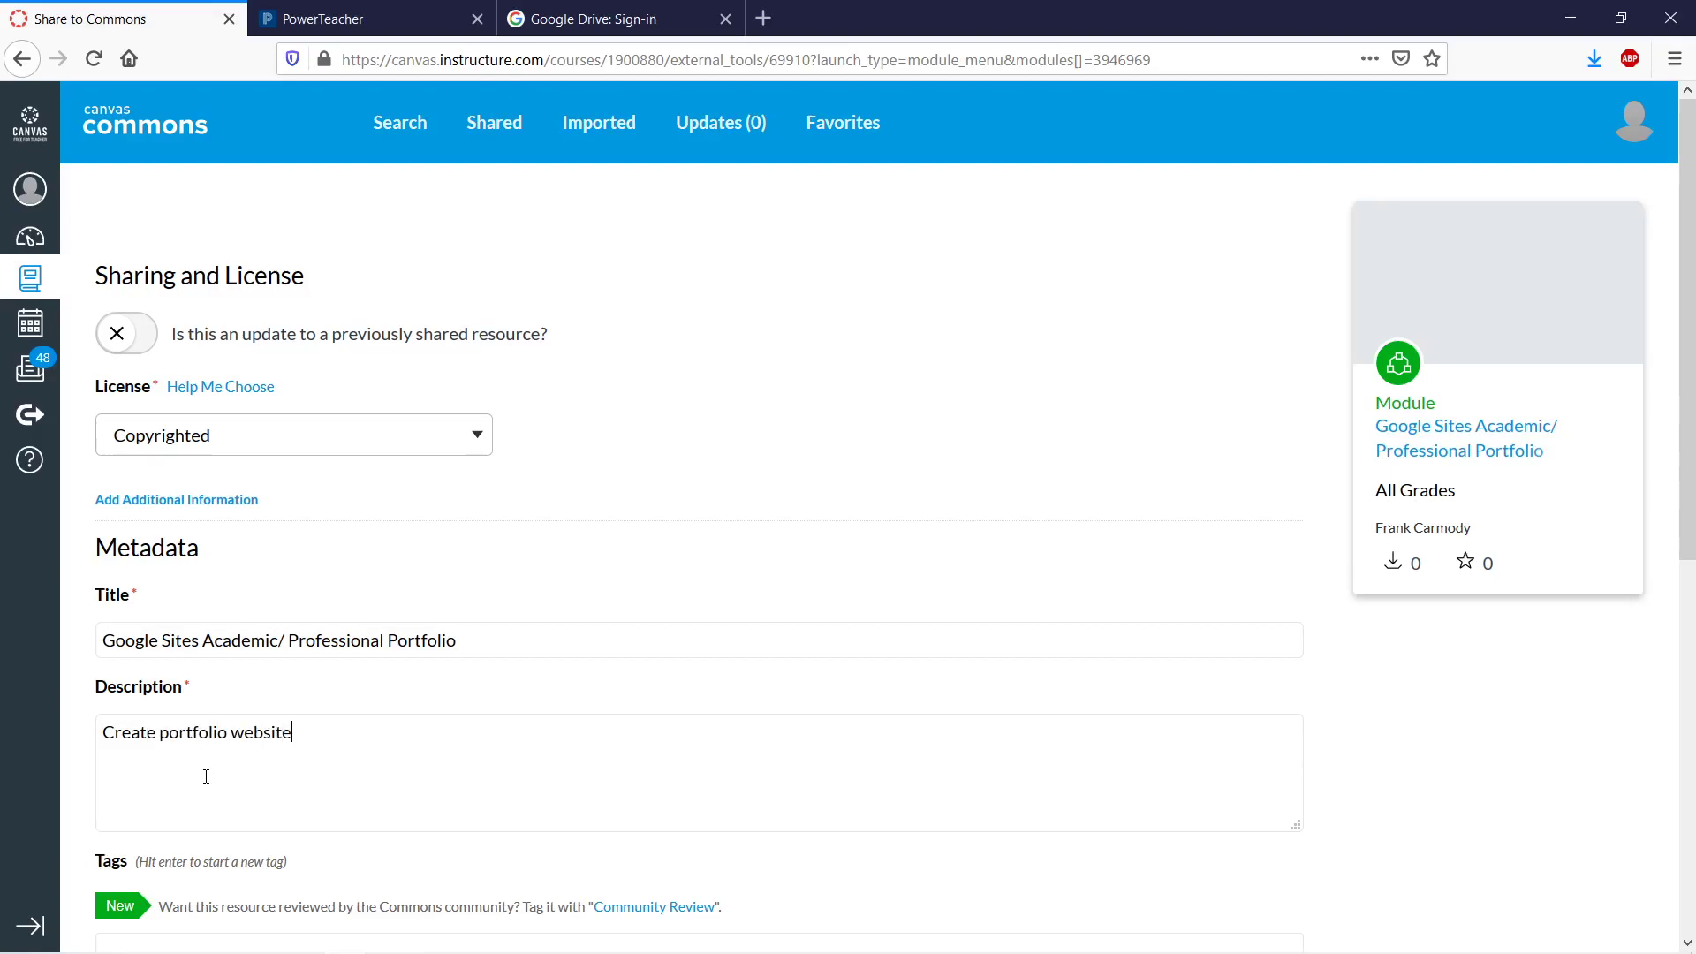
text(reate portfolio website on google sites.)
- Review the sharing form and try to share the module to Commons without a thumbnail image
scroll(1071, 792, down, 6)
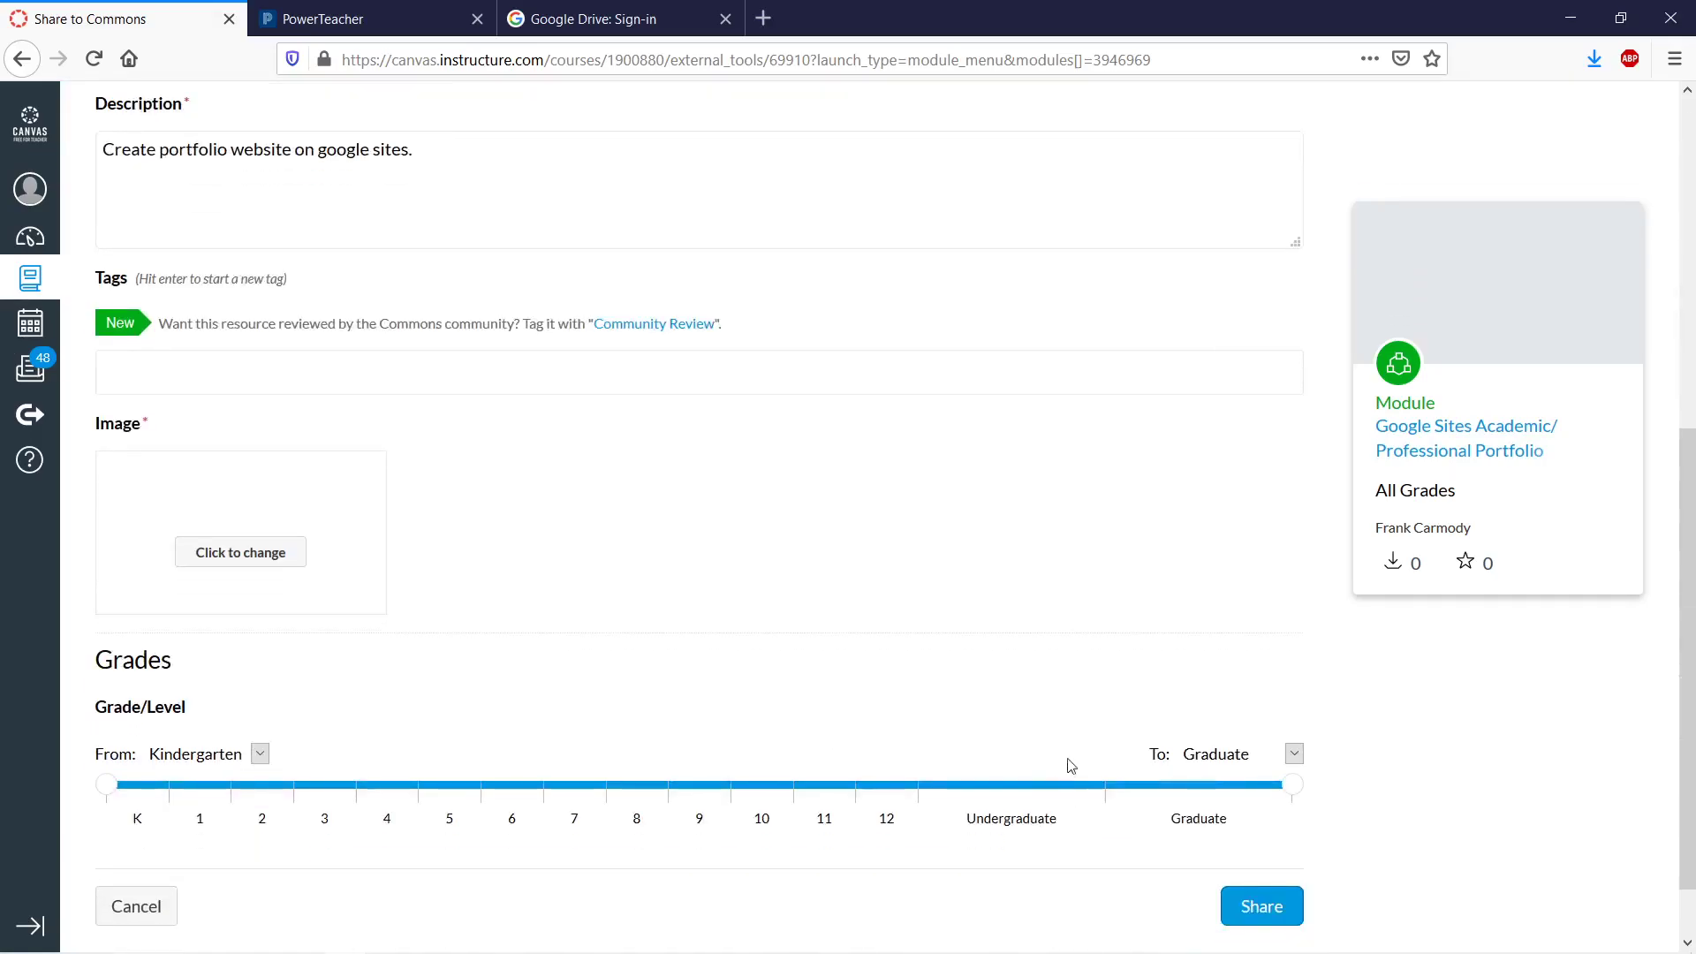
scroll(1071, 765, up, 6)
scroll(1053, 707, down, 7)
click(1244, 838)
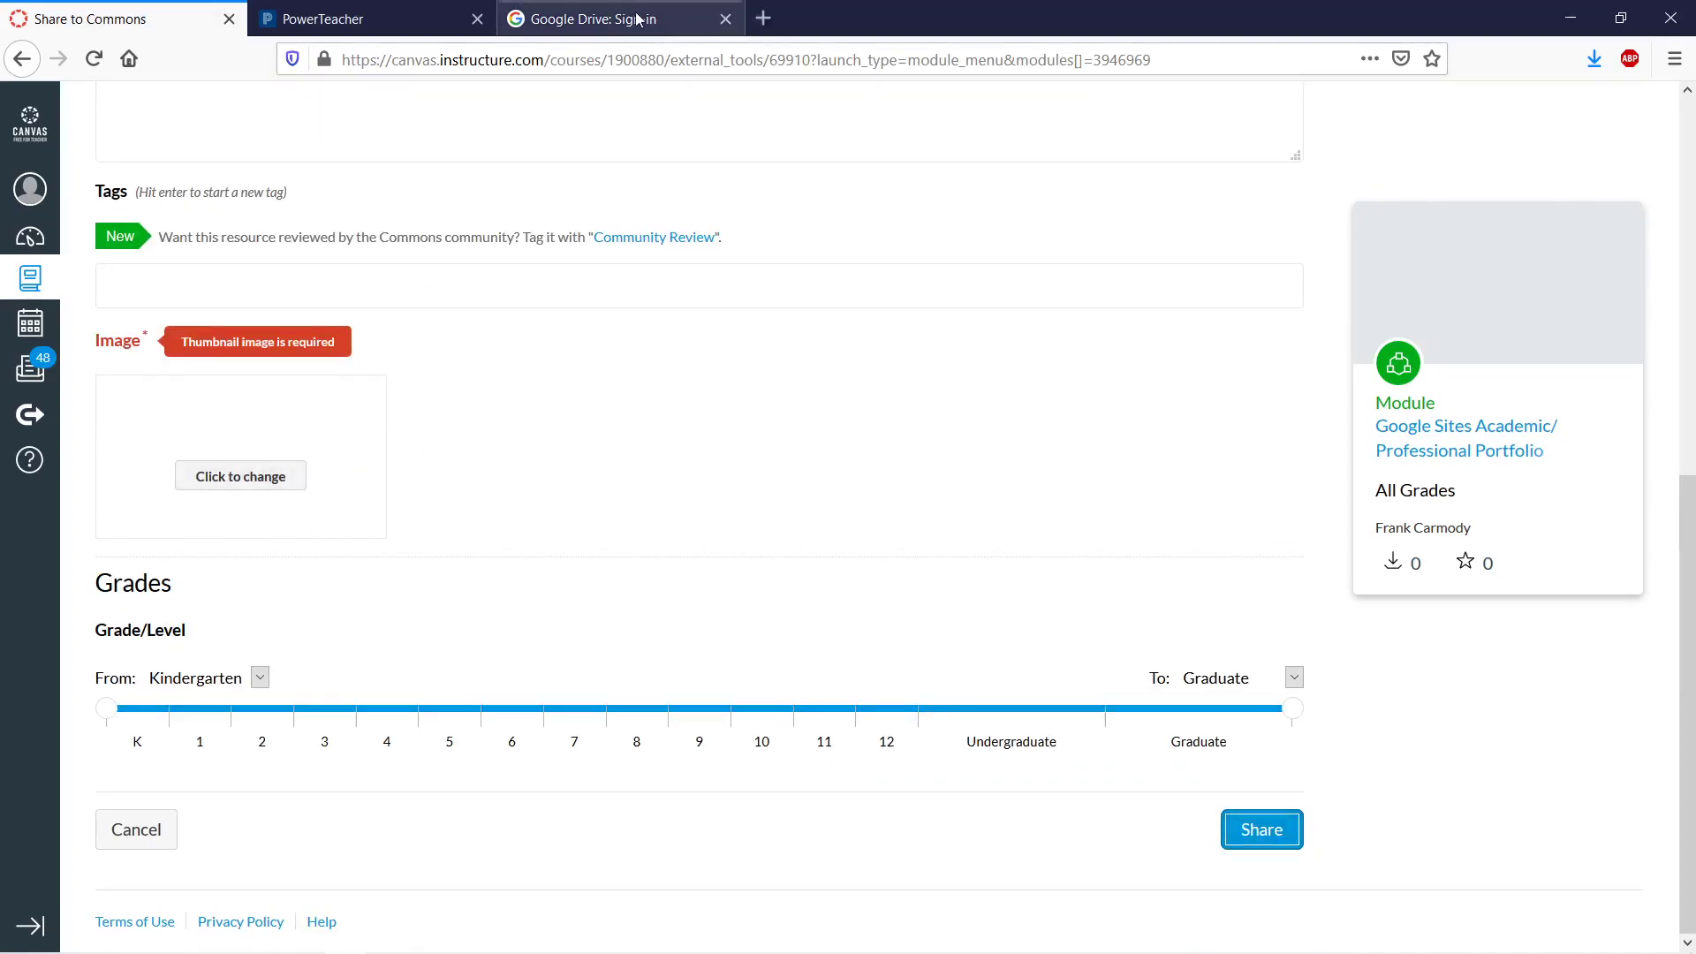
click(765, 18)
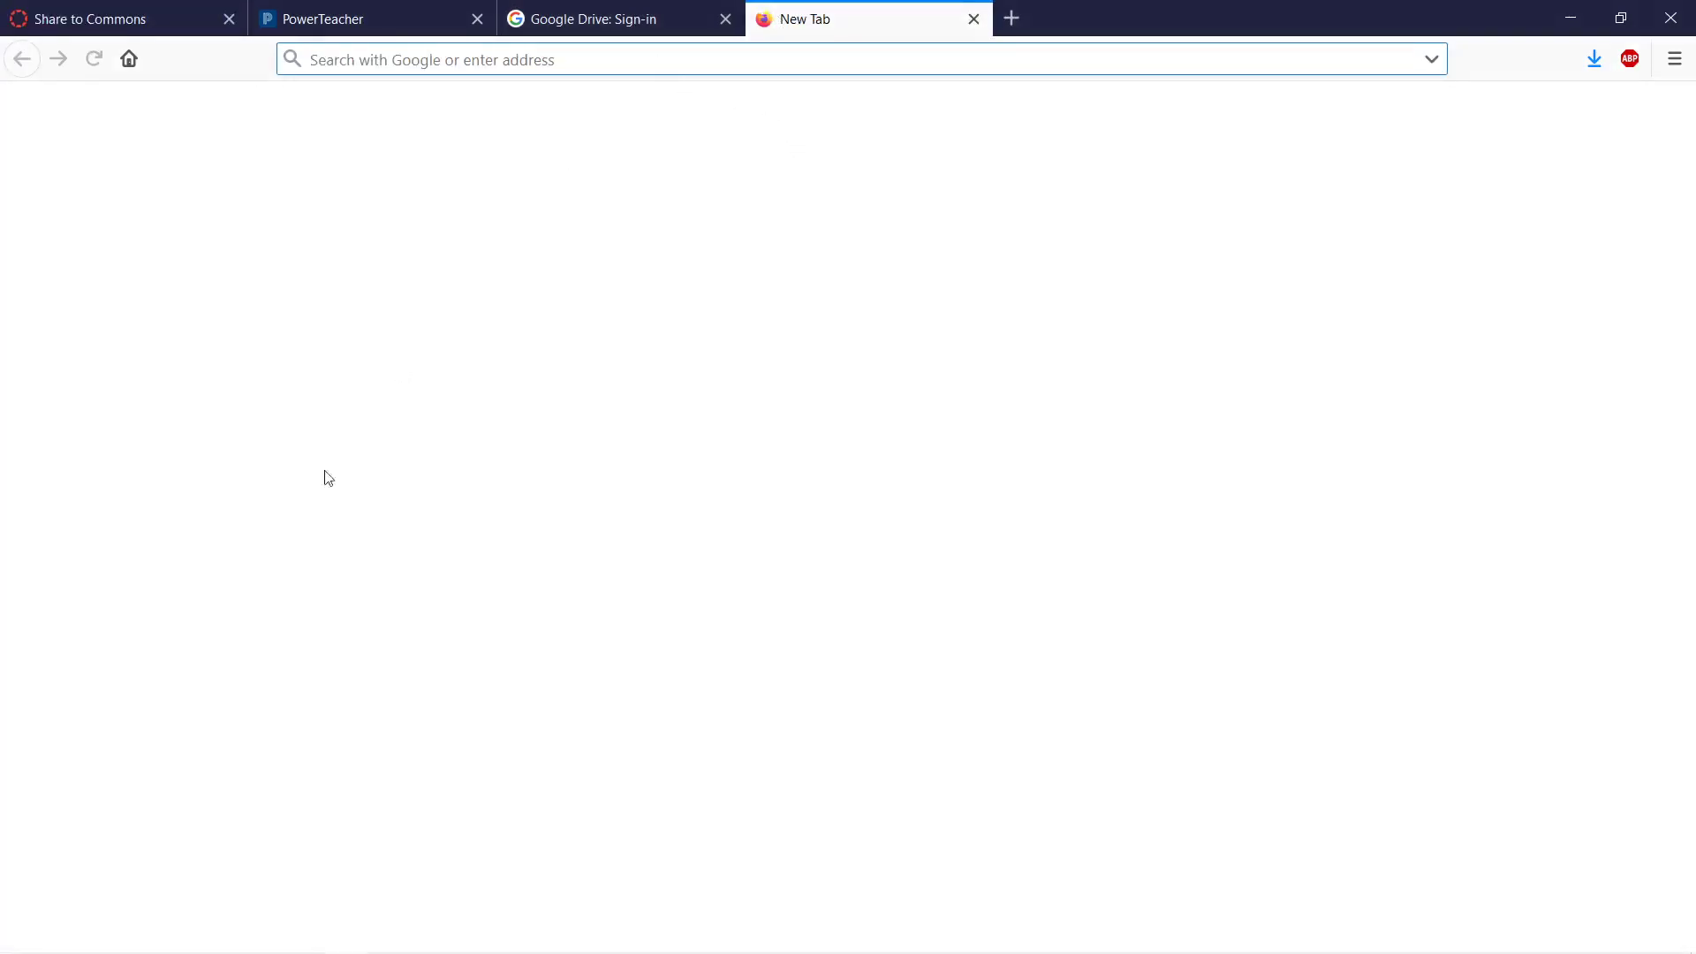
click(98, 22)
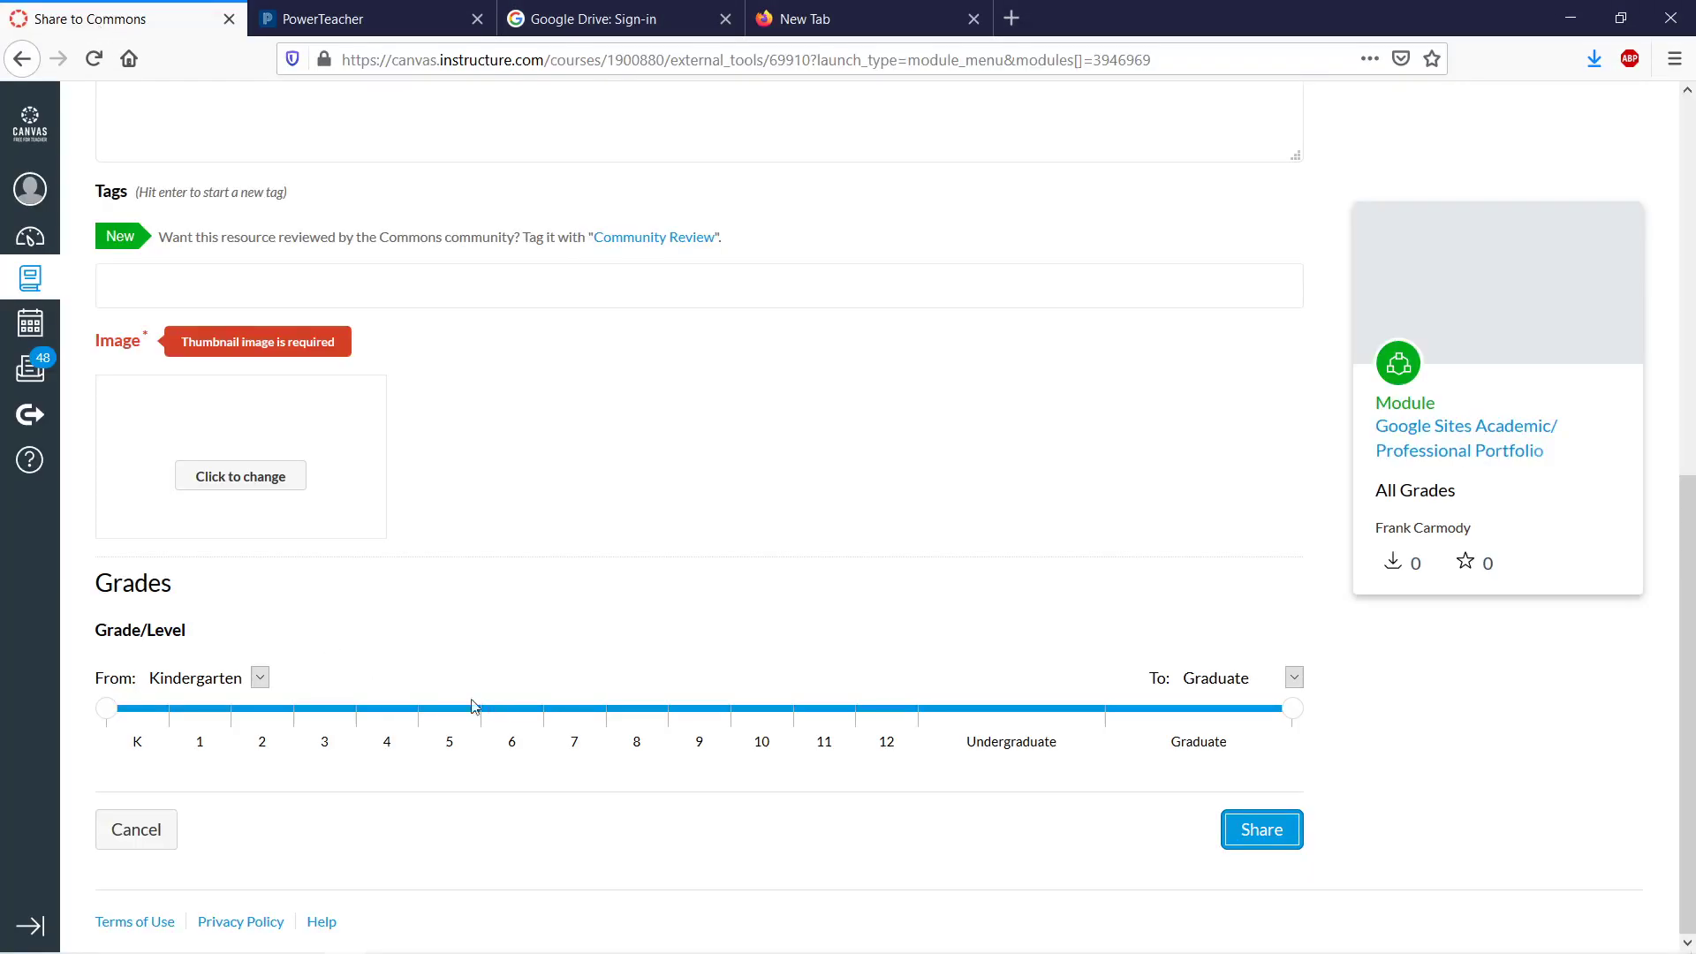
- Replace the slash in the resource title with "or" so it reads Google Sites Academic or Professional Portfolio
scroll(530, 510, up, 5)
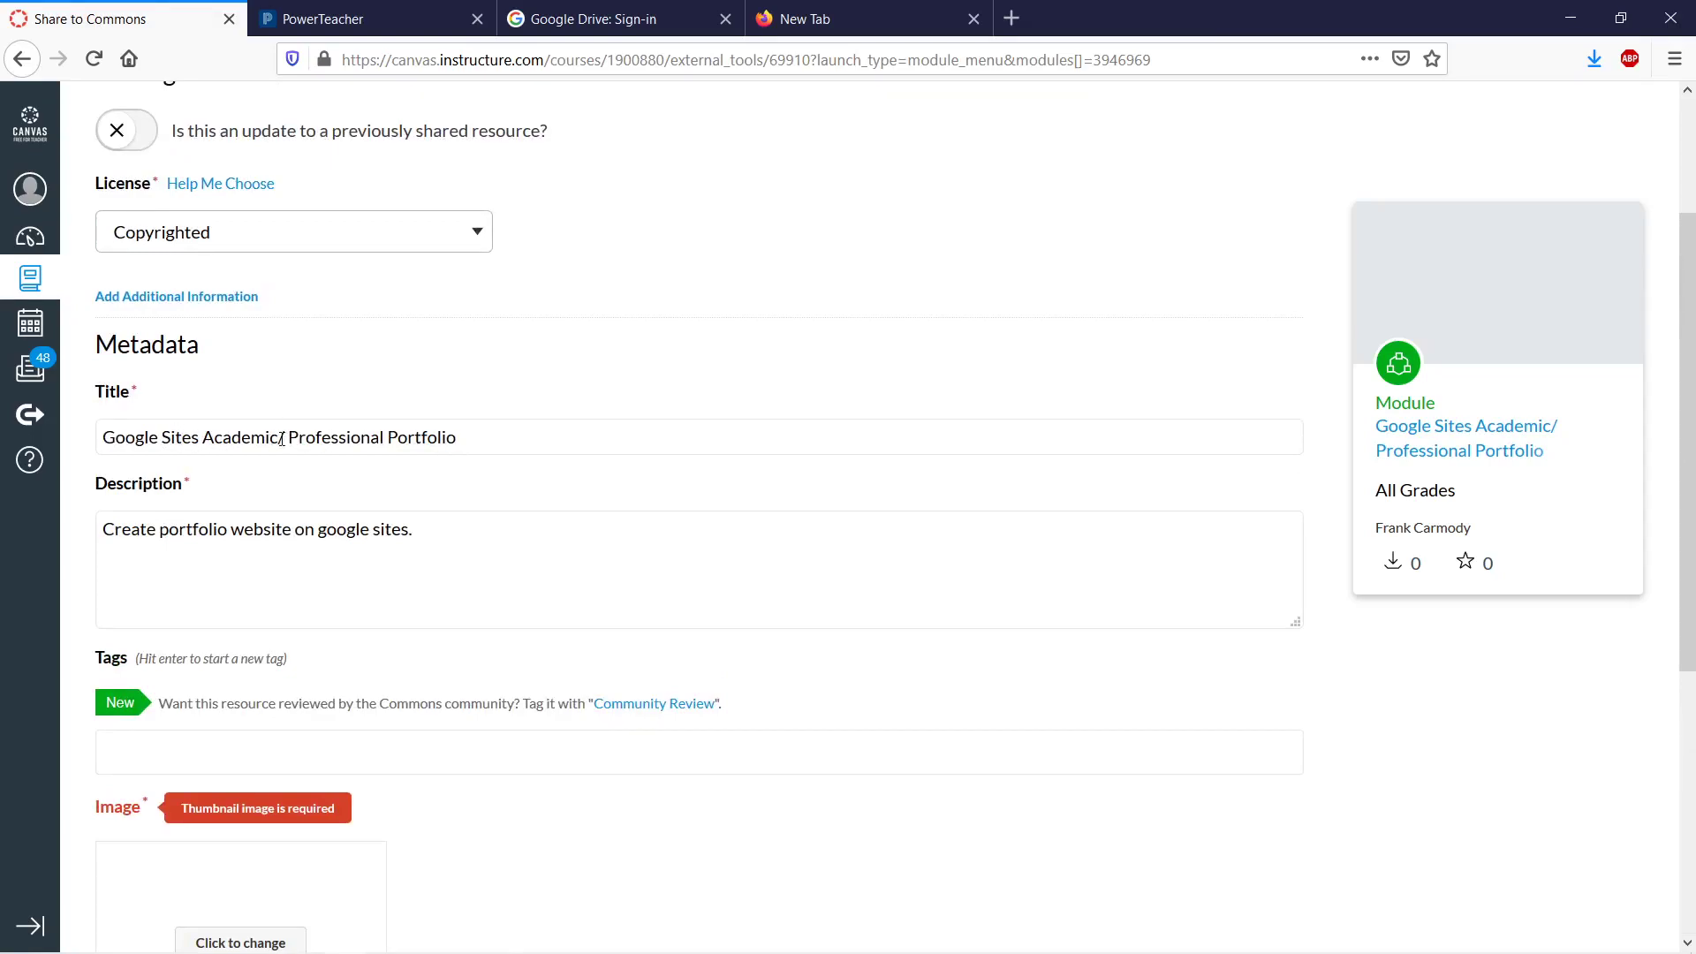
scroll(284, 438, down, 4)
key(BackSpace)
text(or)
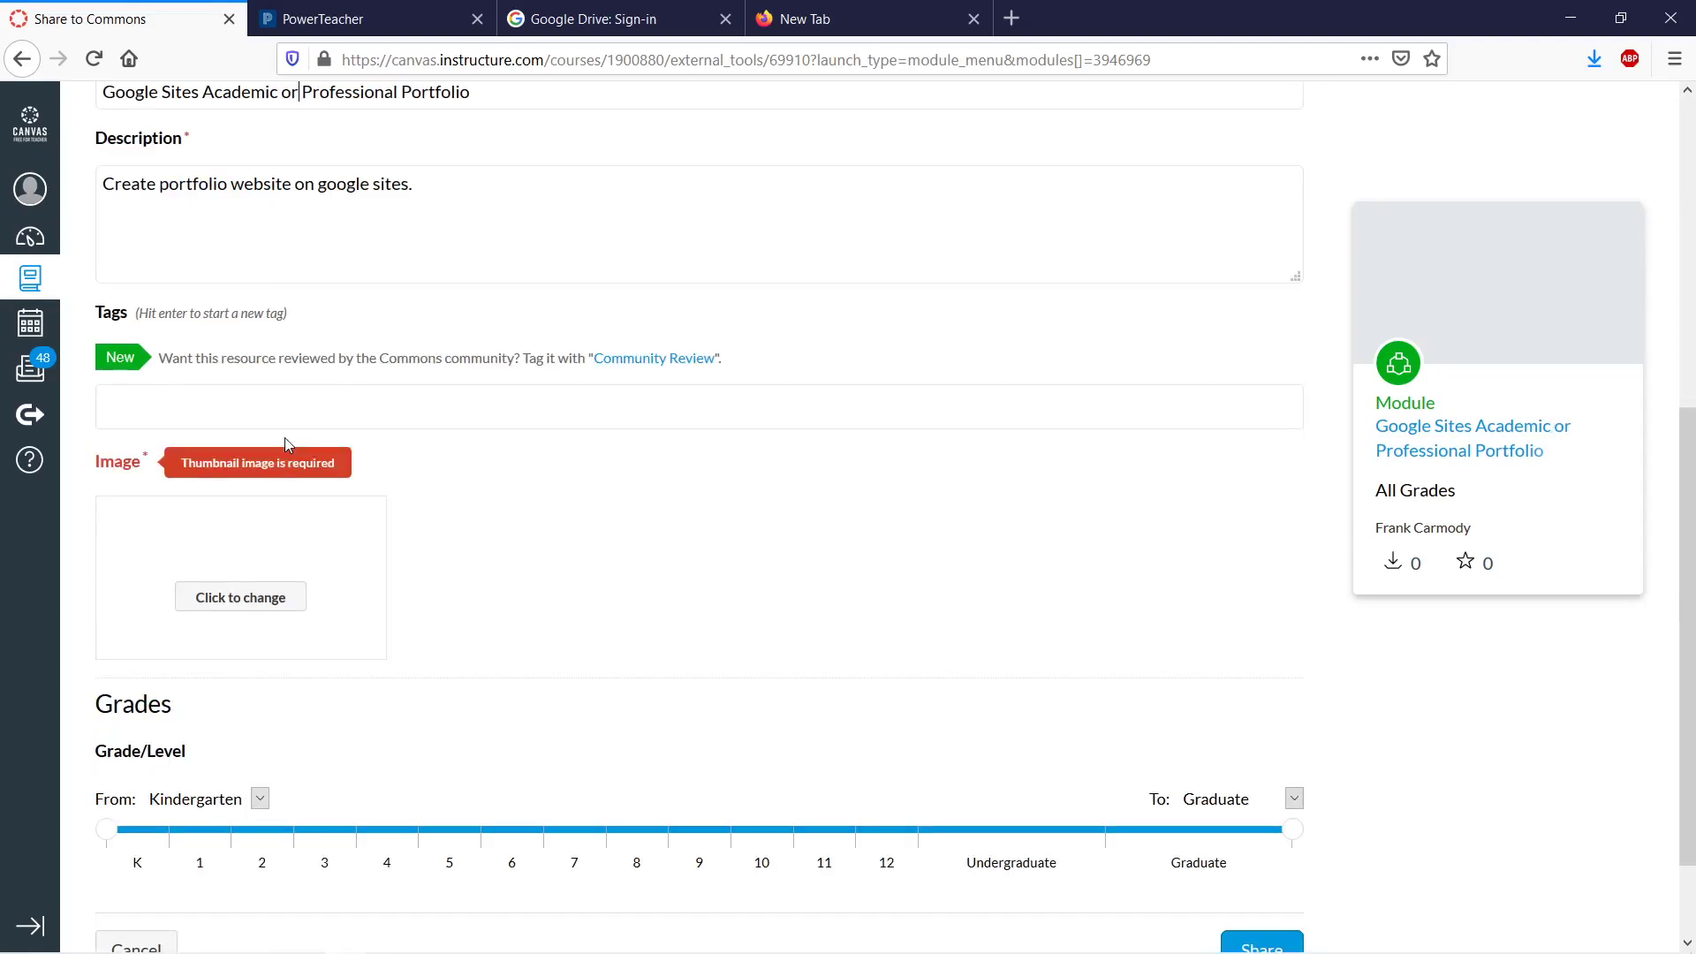
scroll(245, 338, up, 4)
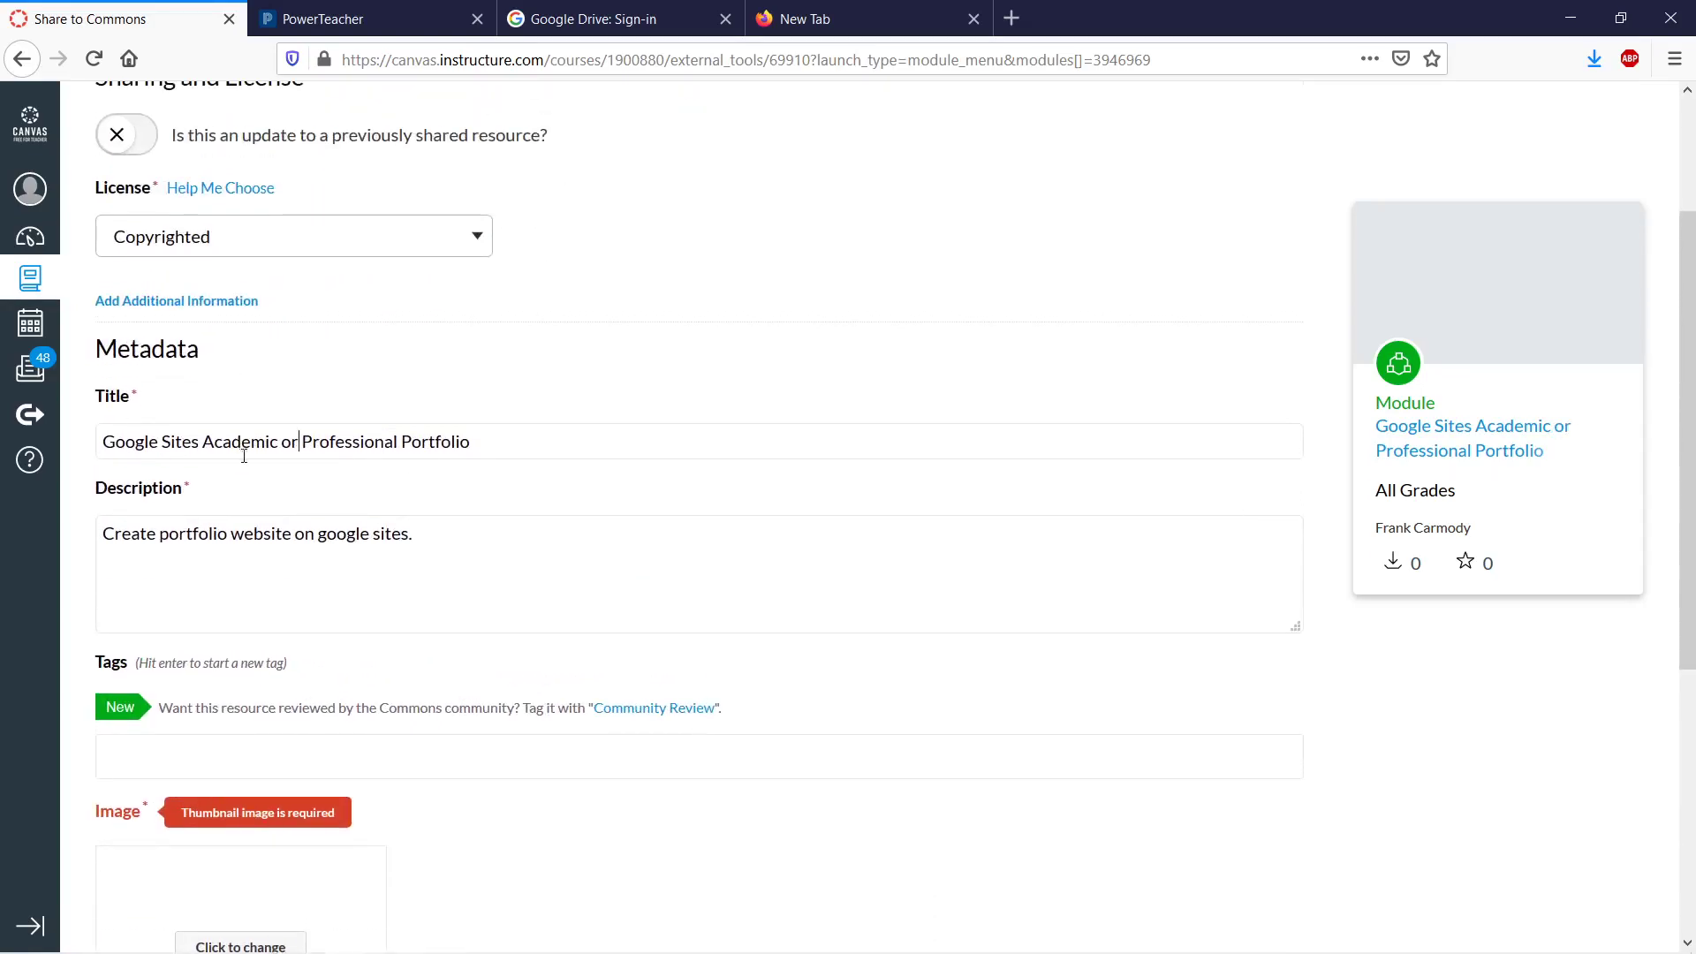
- Shorten the resource title to "Google Sites Portfolio"
drag(402, 442, 205, 443)
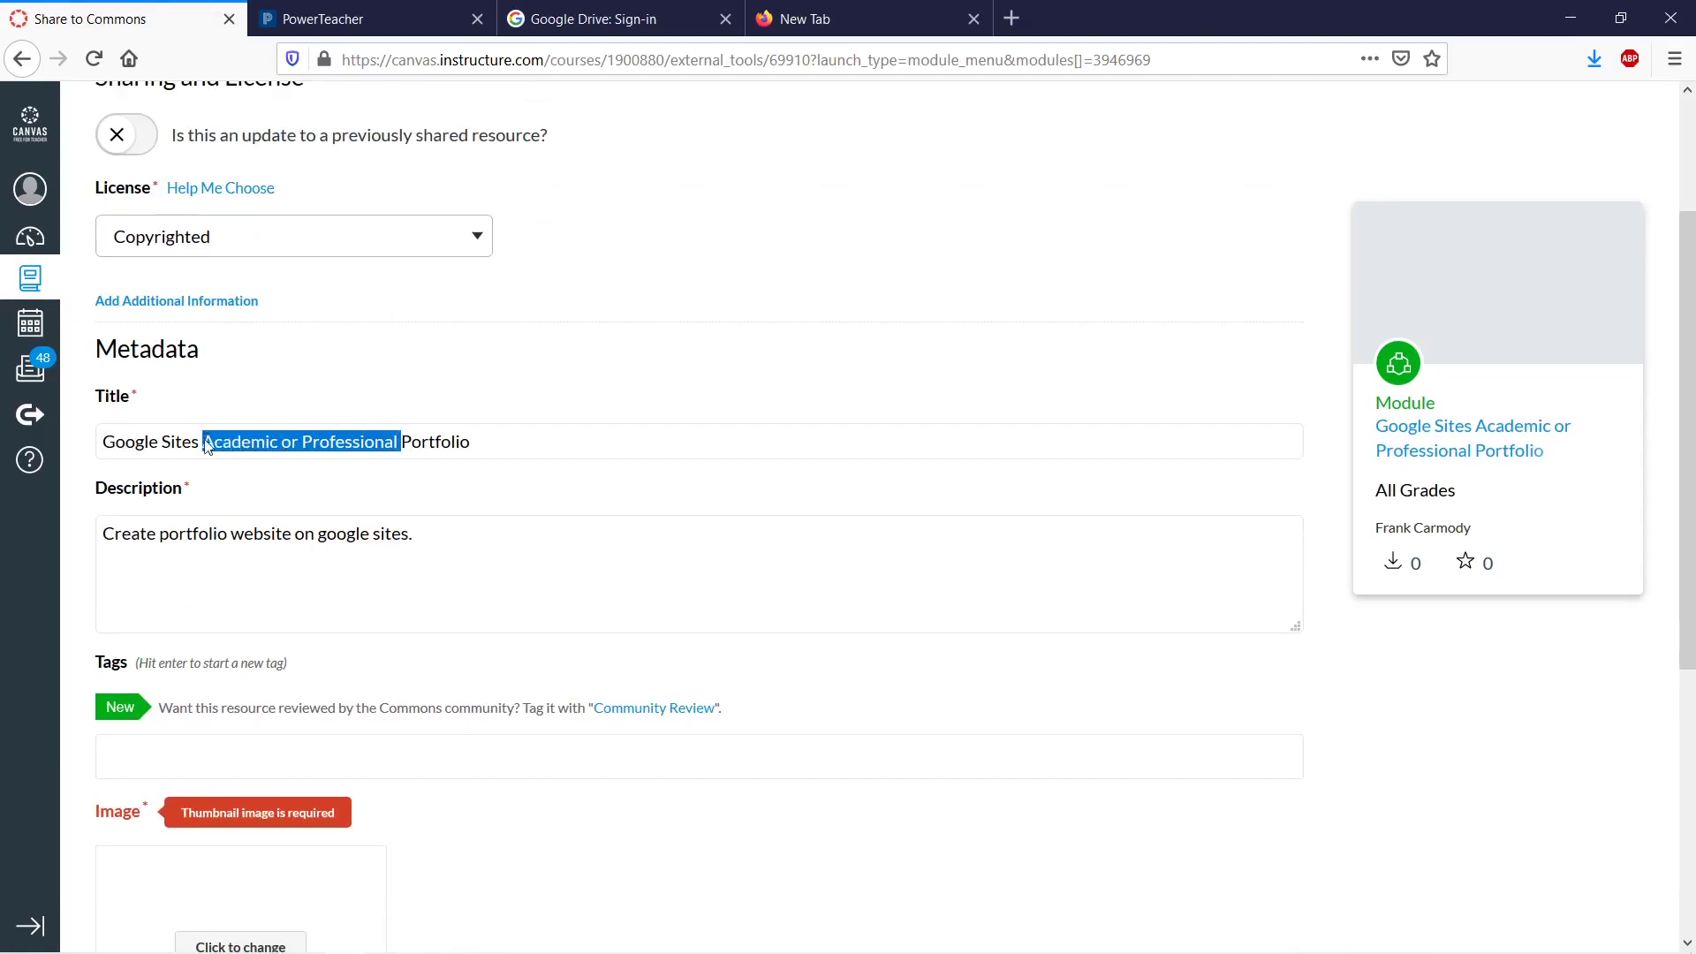
key(BackSpace)
scroll(510, 584, down, 4)
scroll(548, 441, up, 4)
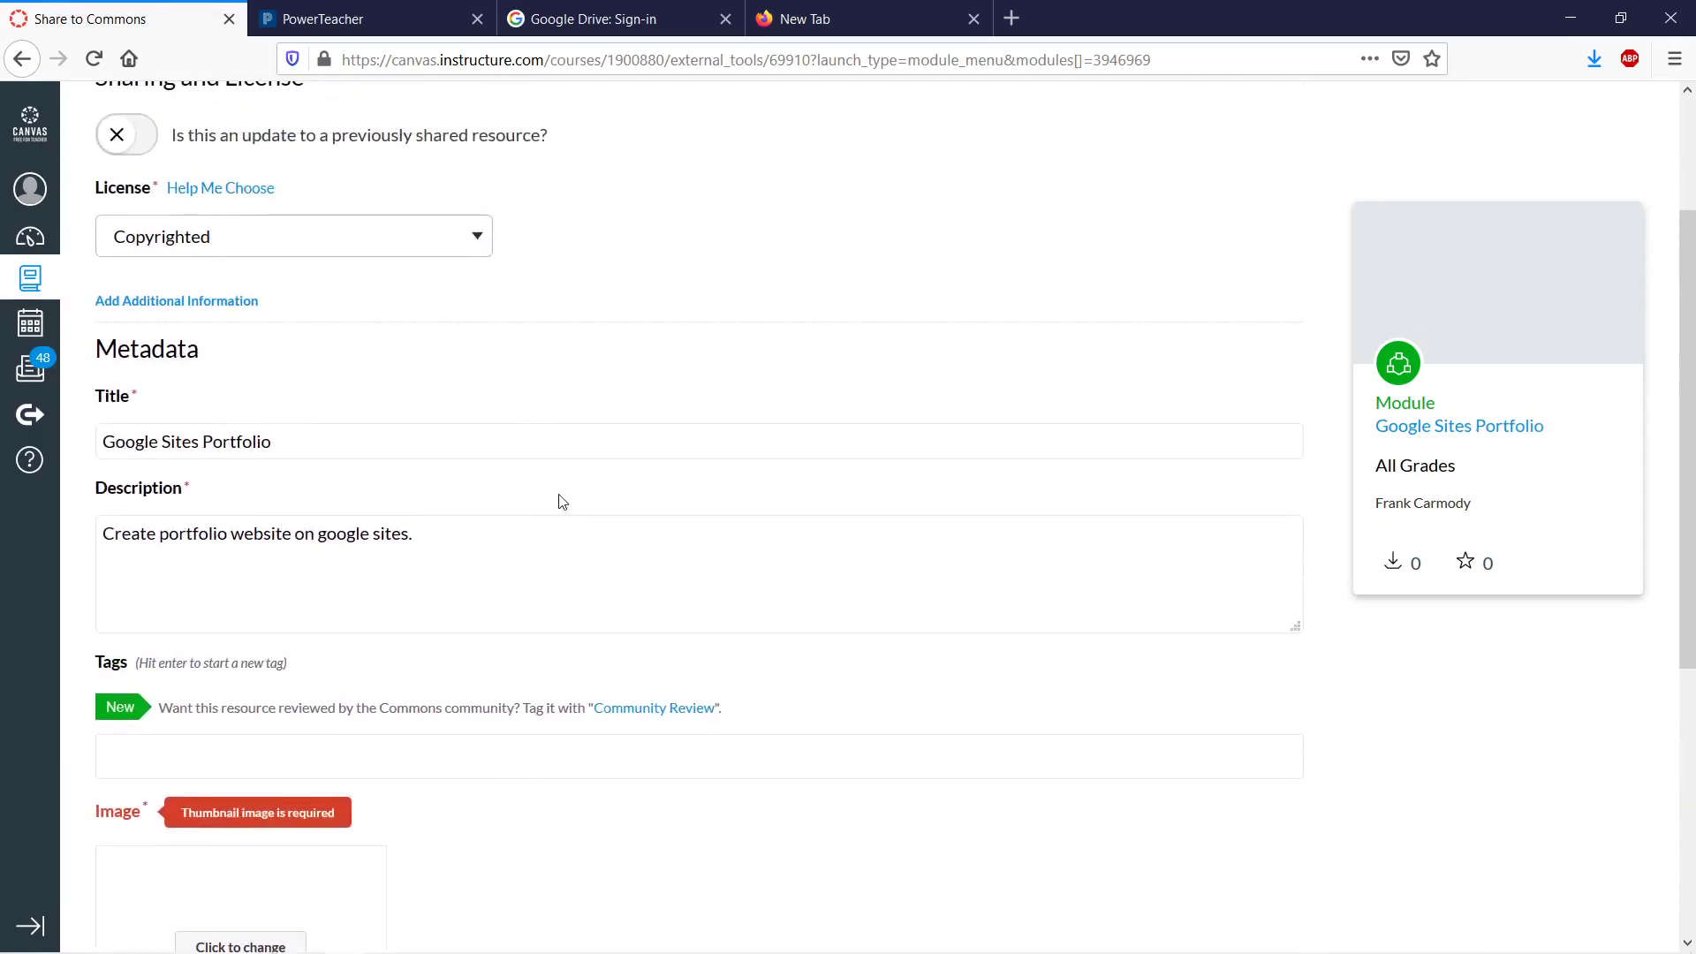
- Set the resource's grade range from 3rd grade to Graduate
scroll(570, 521, down, 4)
scroll(645, 658, down, 2)
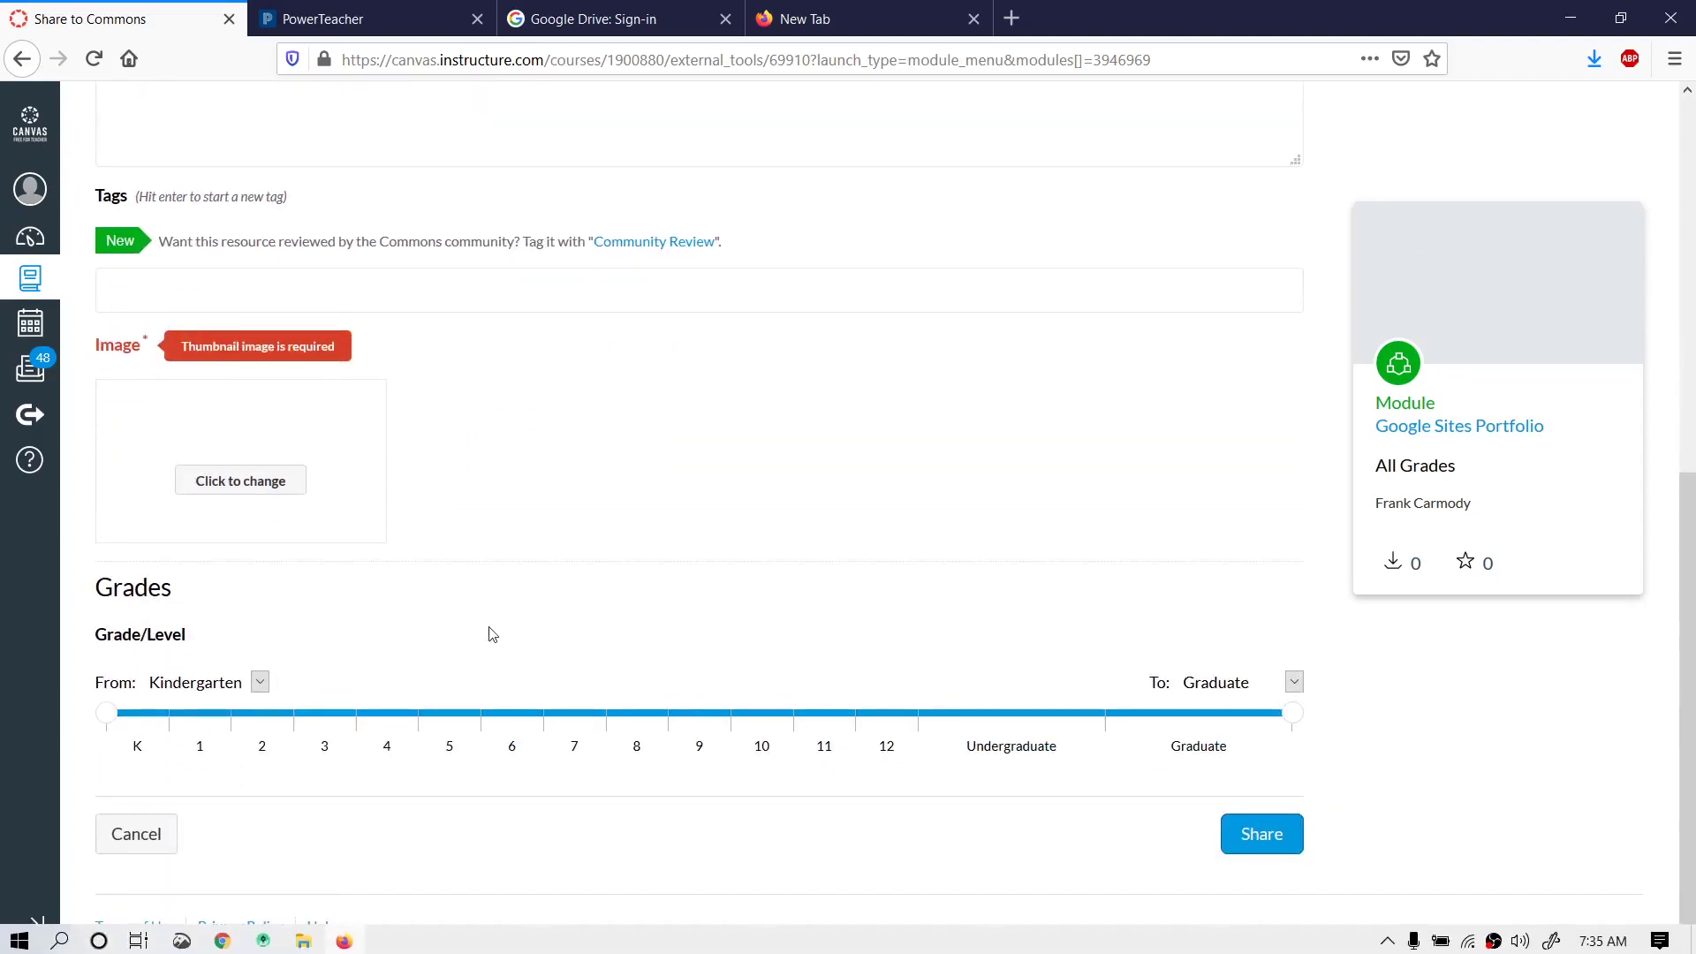
drag(106, 712, 298, 726)
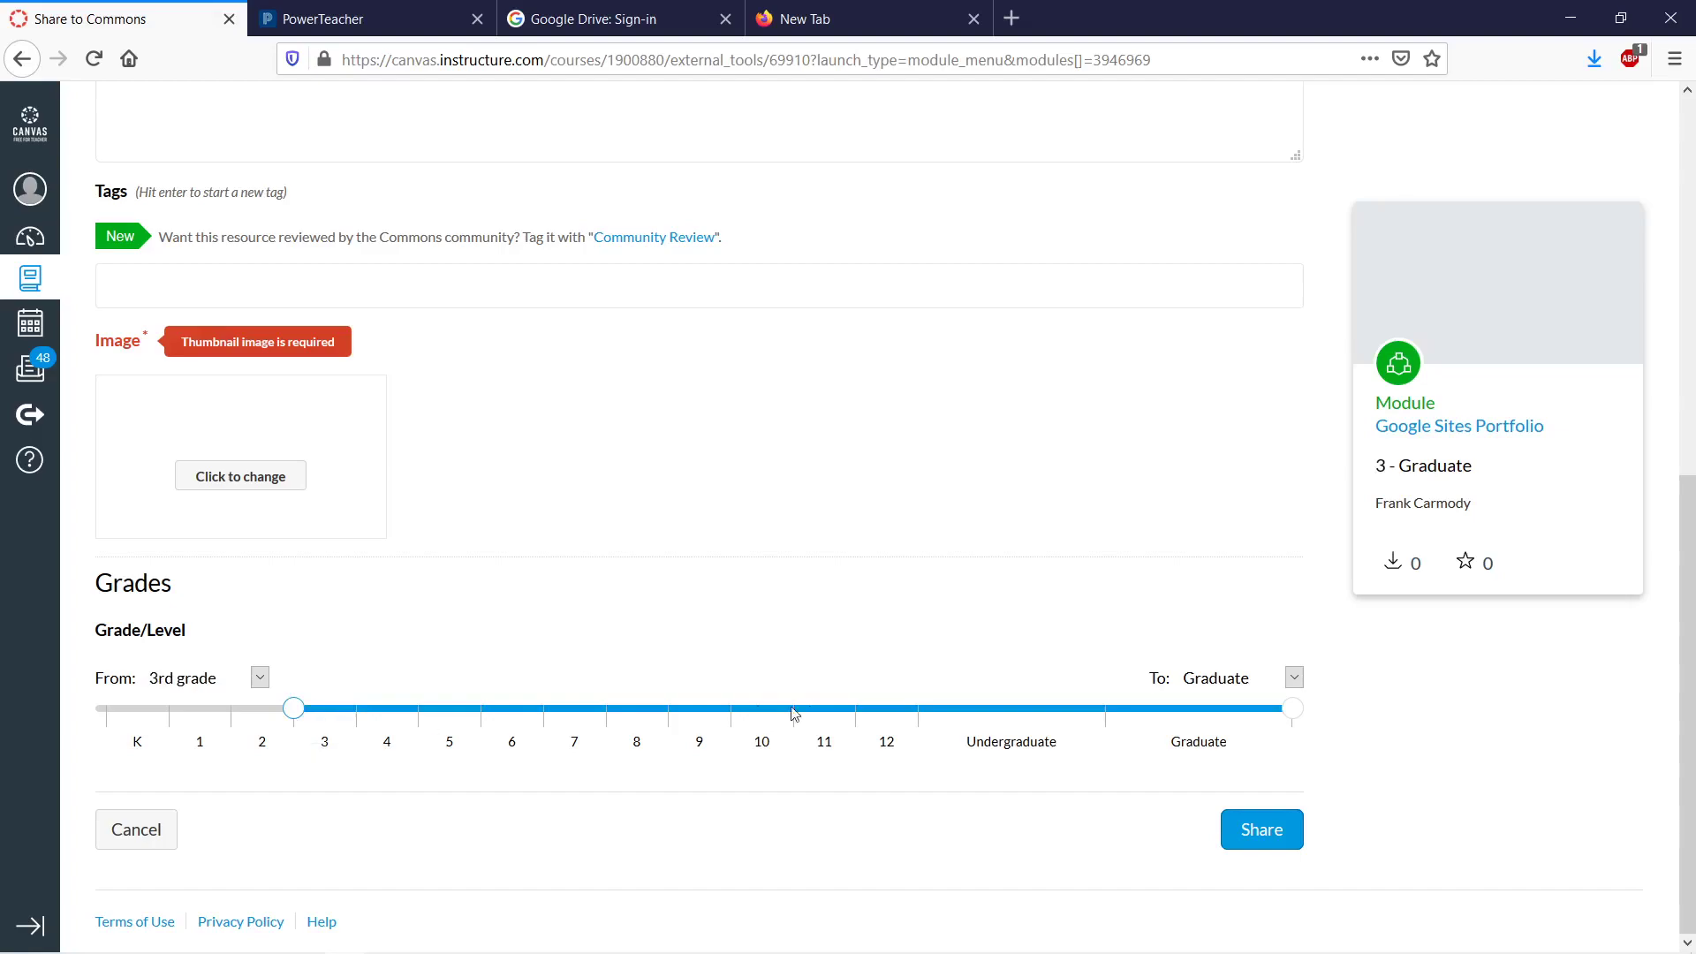
mouse_move(1292, 710)
mouse_down()
mouse_move(1104, 735)
mouse_move(1283, 731)
mouse_up()
- Switch to the Chrome window with Coding 101 and look over the modules and their order
mouse_move(205, 949)
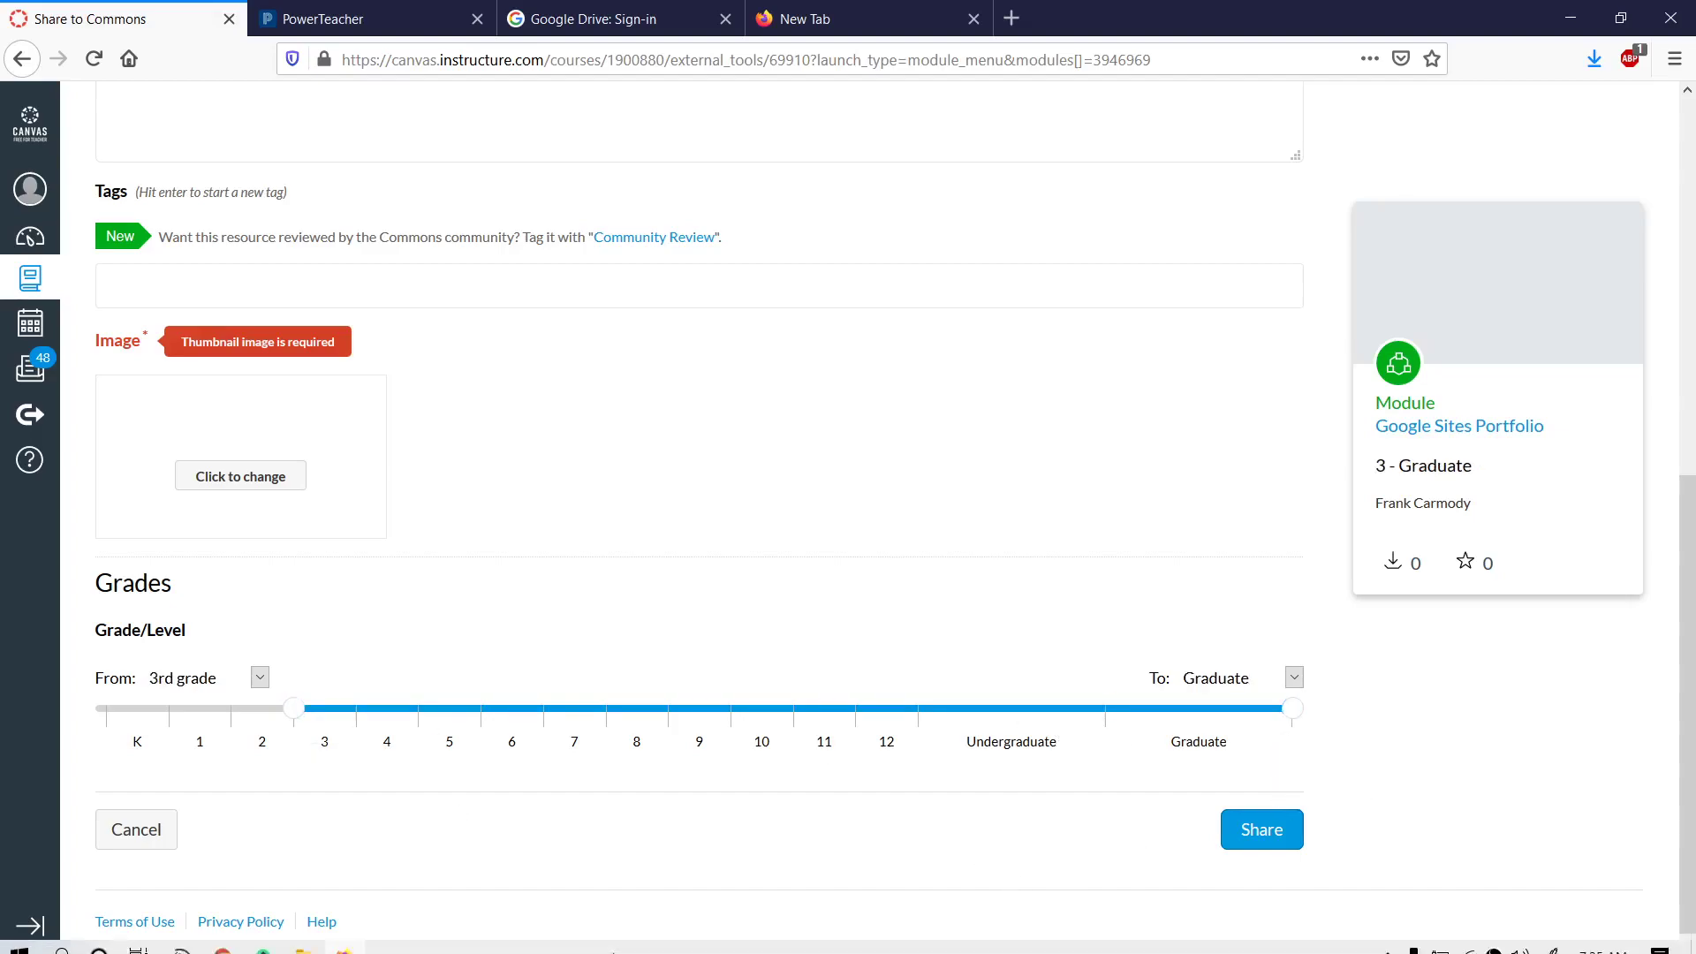
click(222, 940)
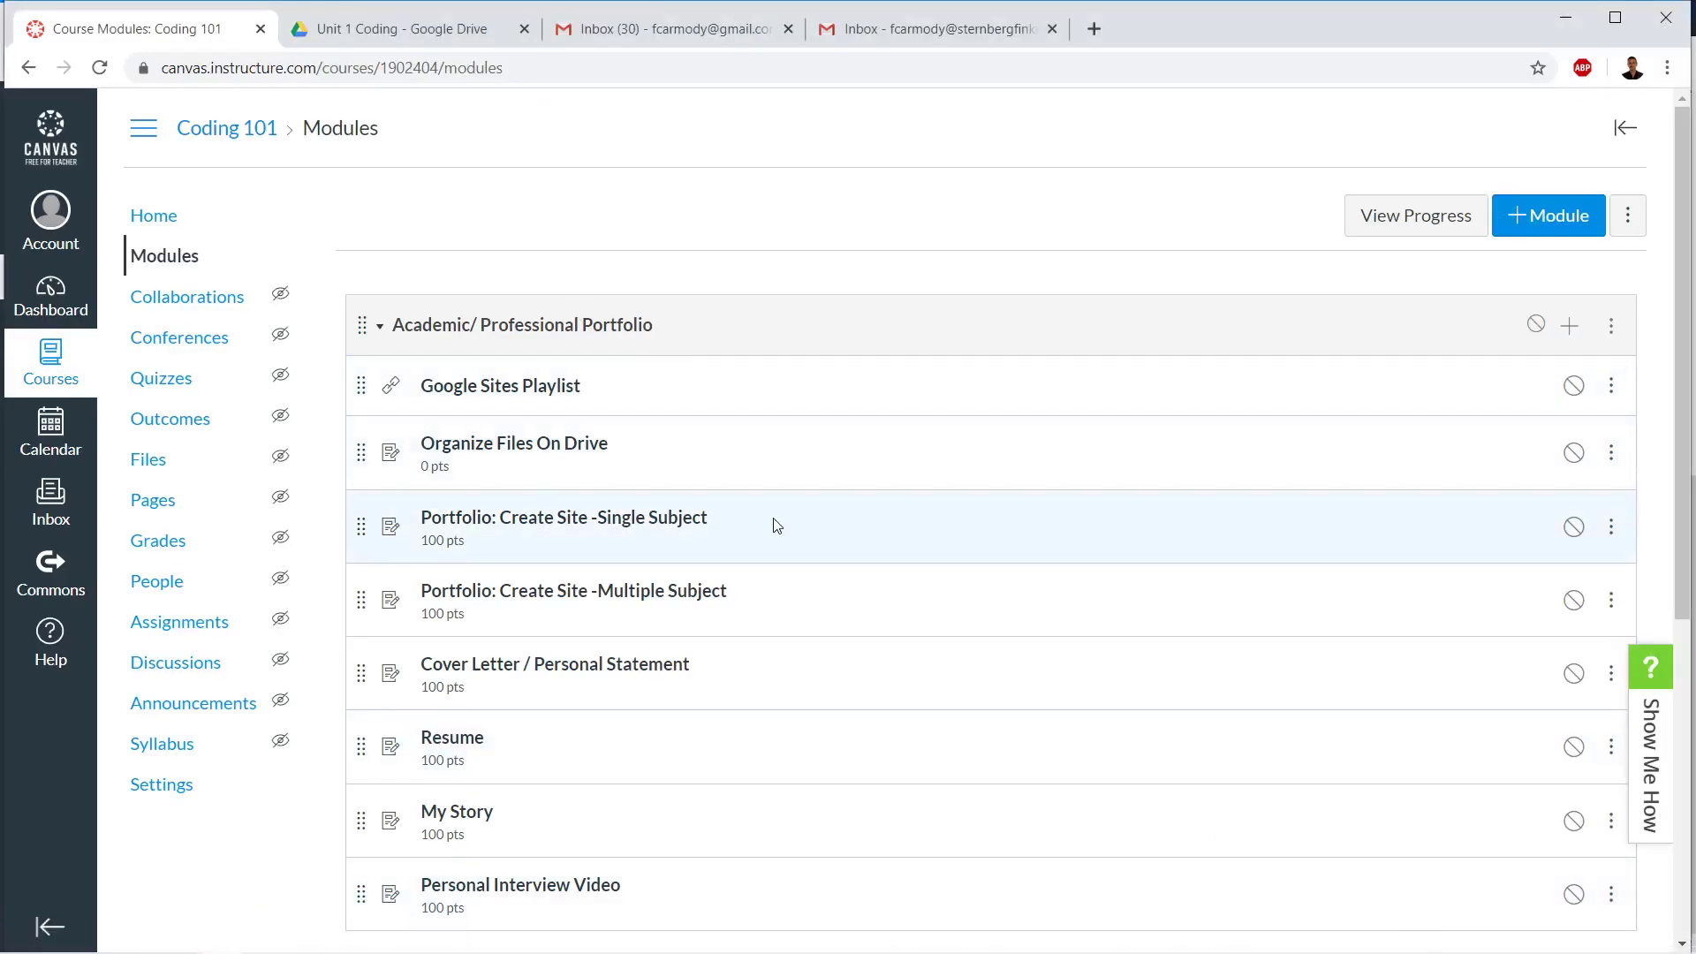
scroll(777, 522, down, 3)
scroll(776, 523, up, 3)
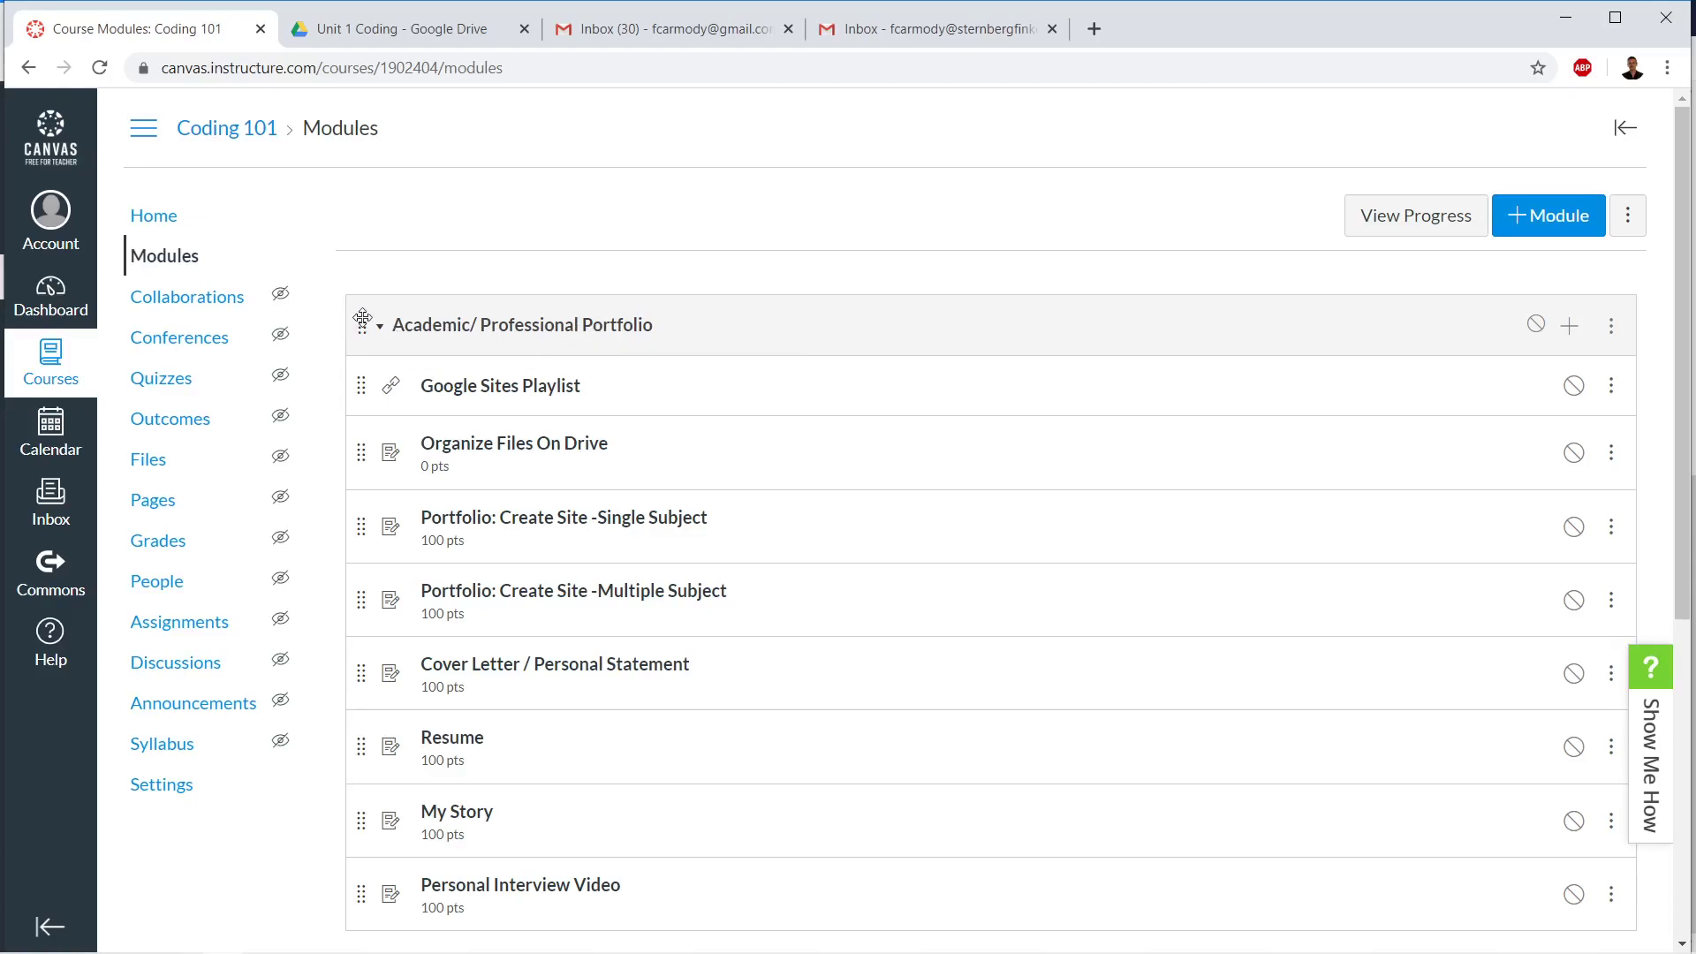
drag(361, 321, 402, 309)
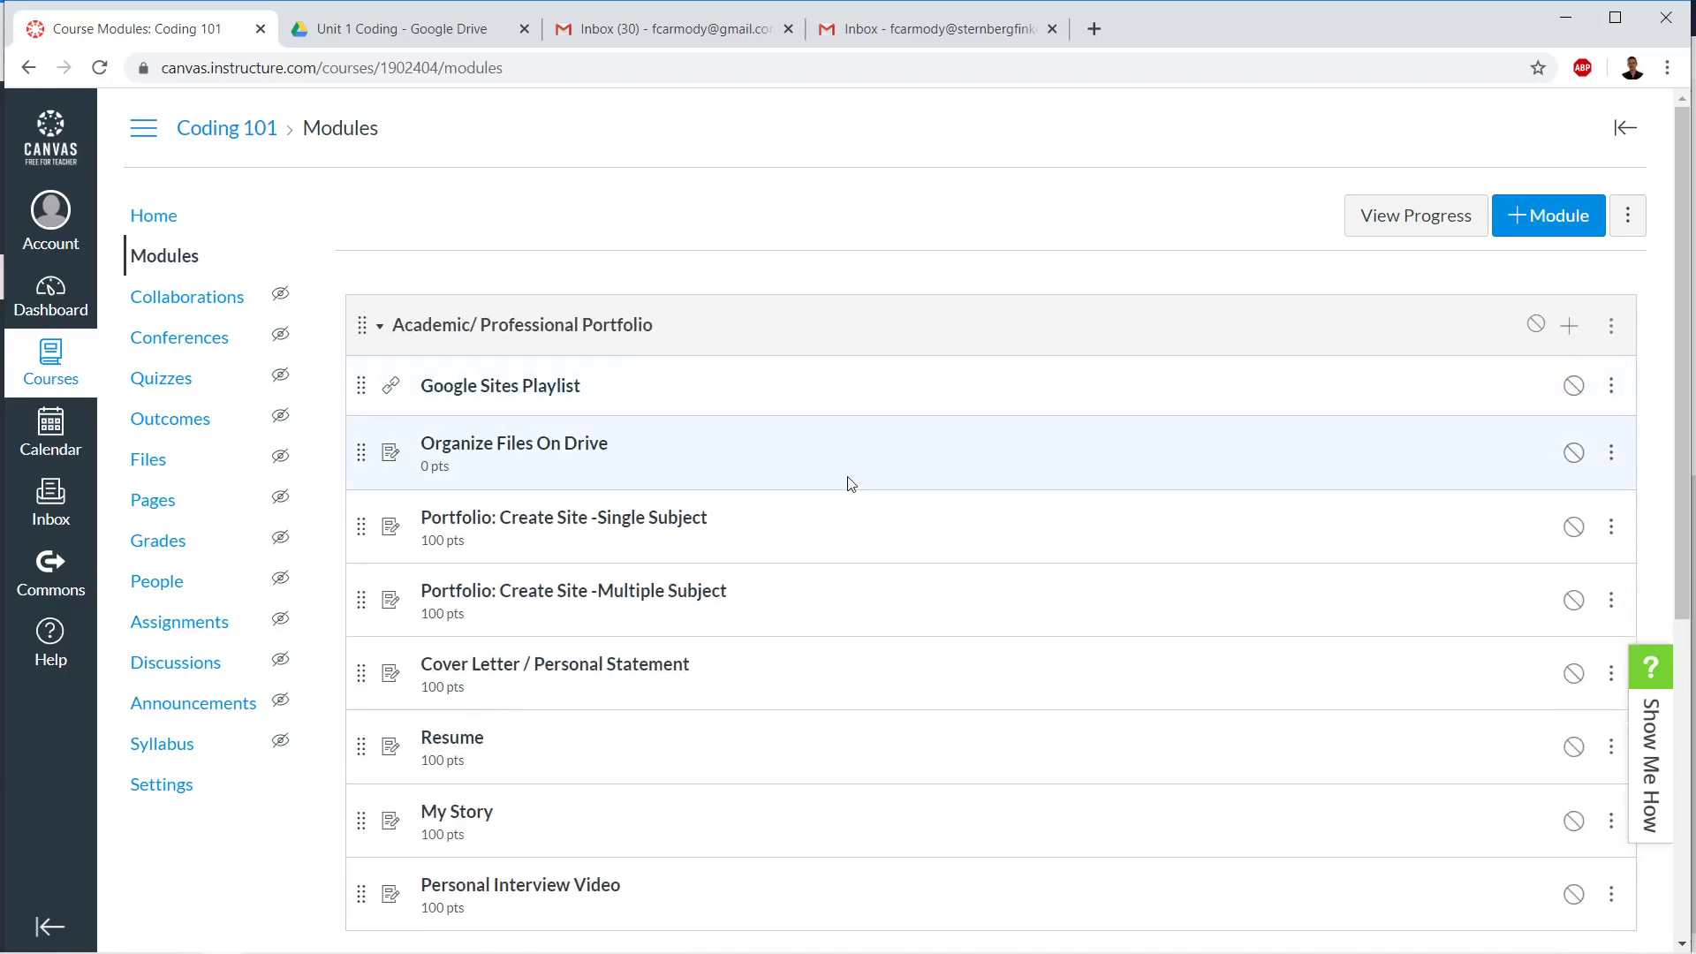
scroll(845, 480, down, 2)
scroll(1208, 598, up, 2)
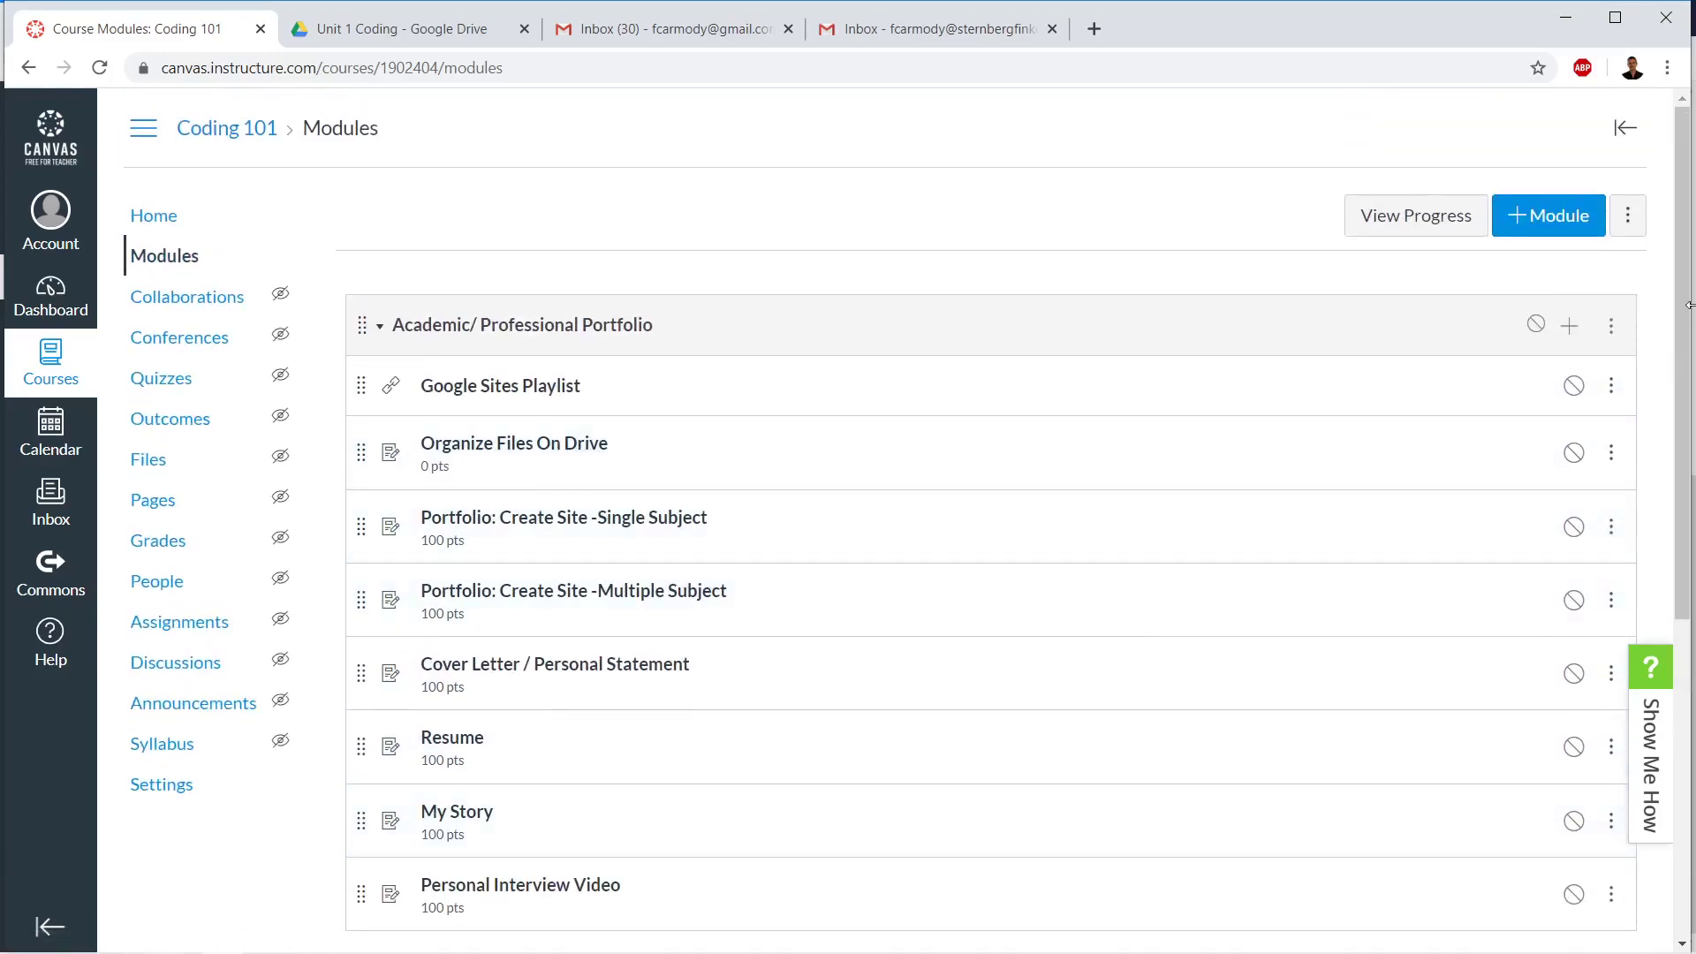
- Try to move the Academic/ Professional Portfolio module after Unit 1 Coding and check the module order
click(1612, 323)
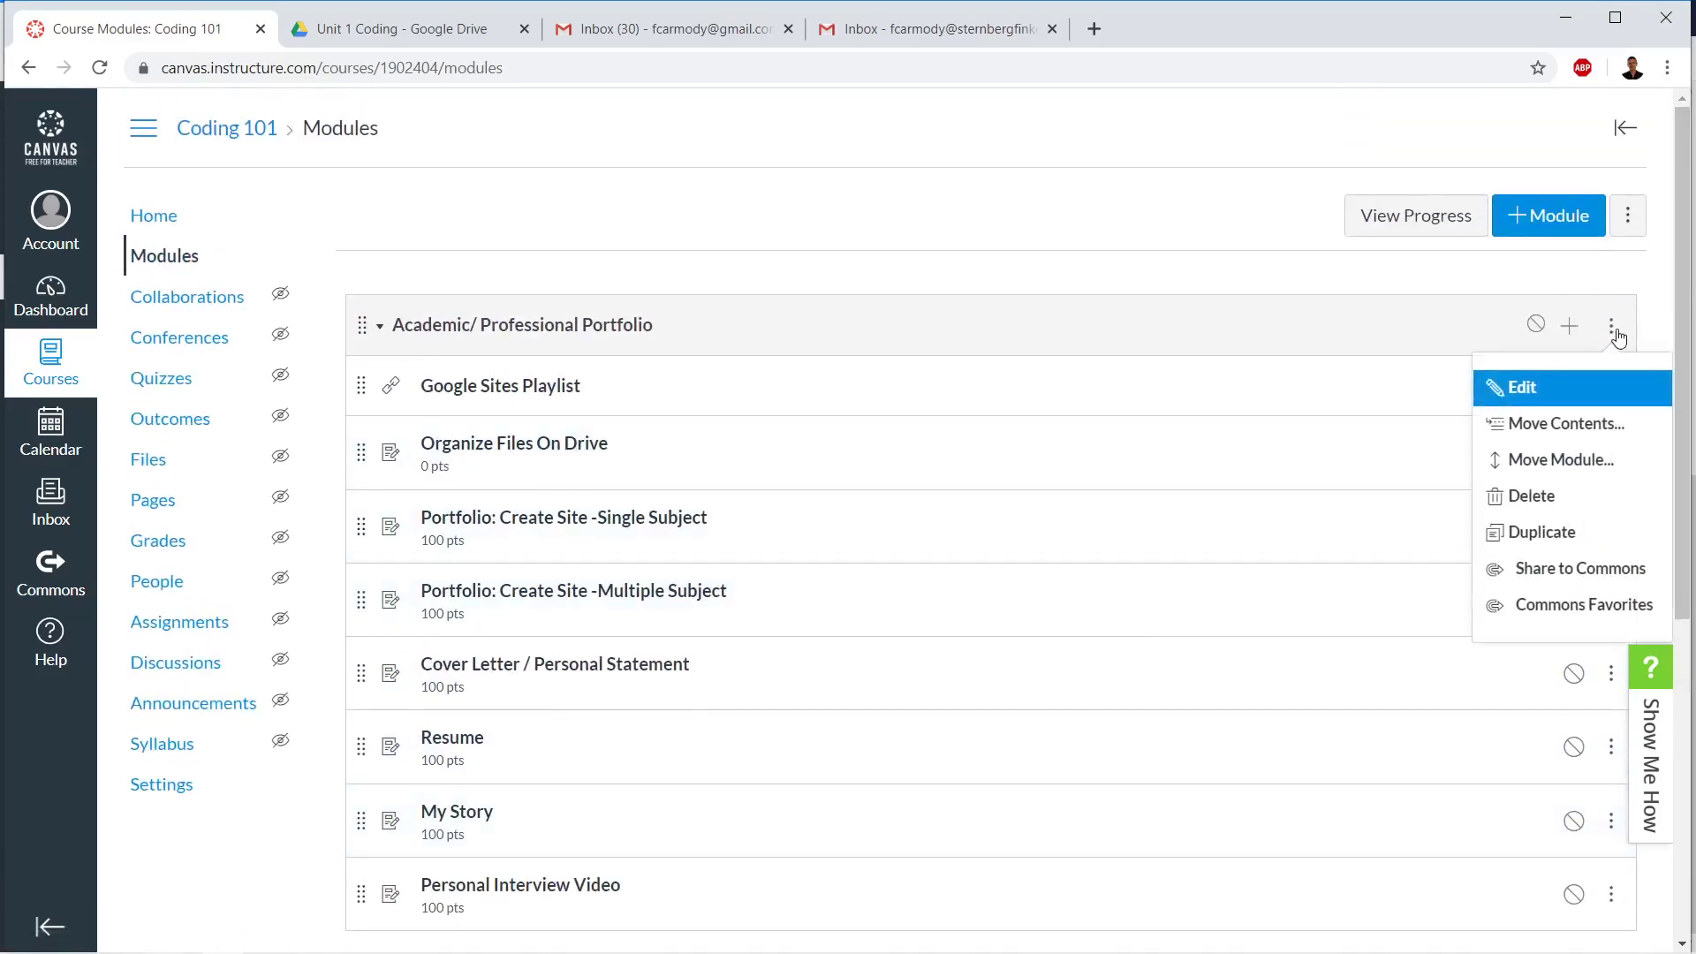
click(1560, 460)
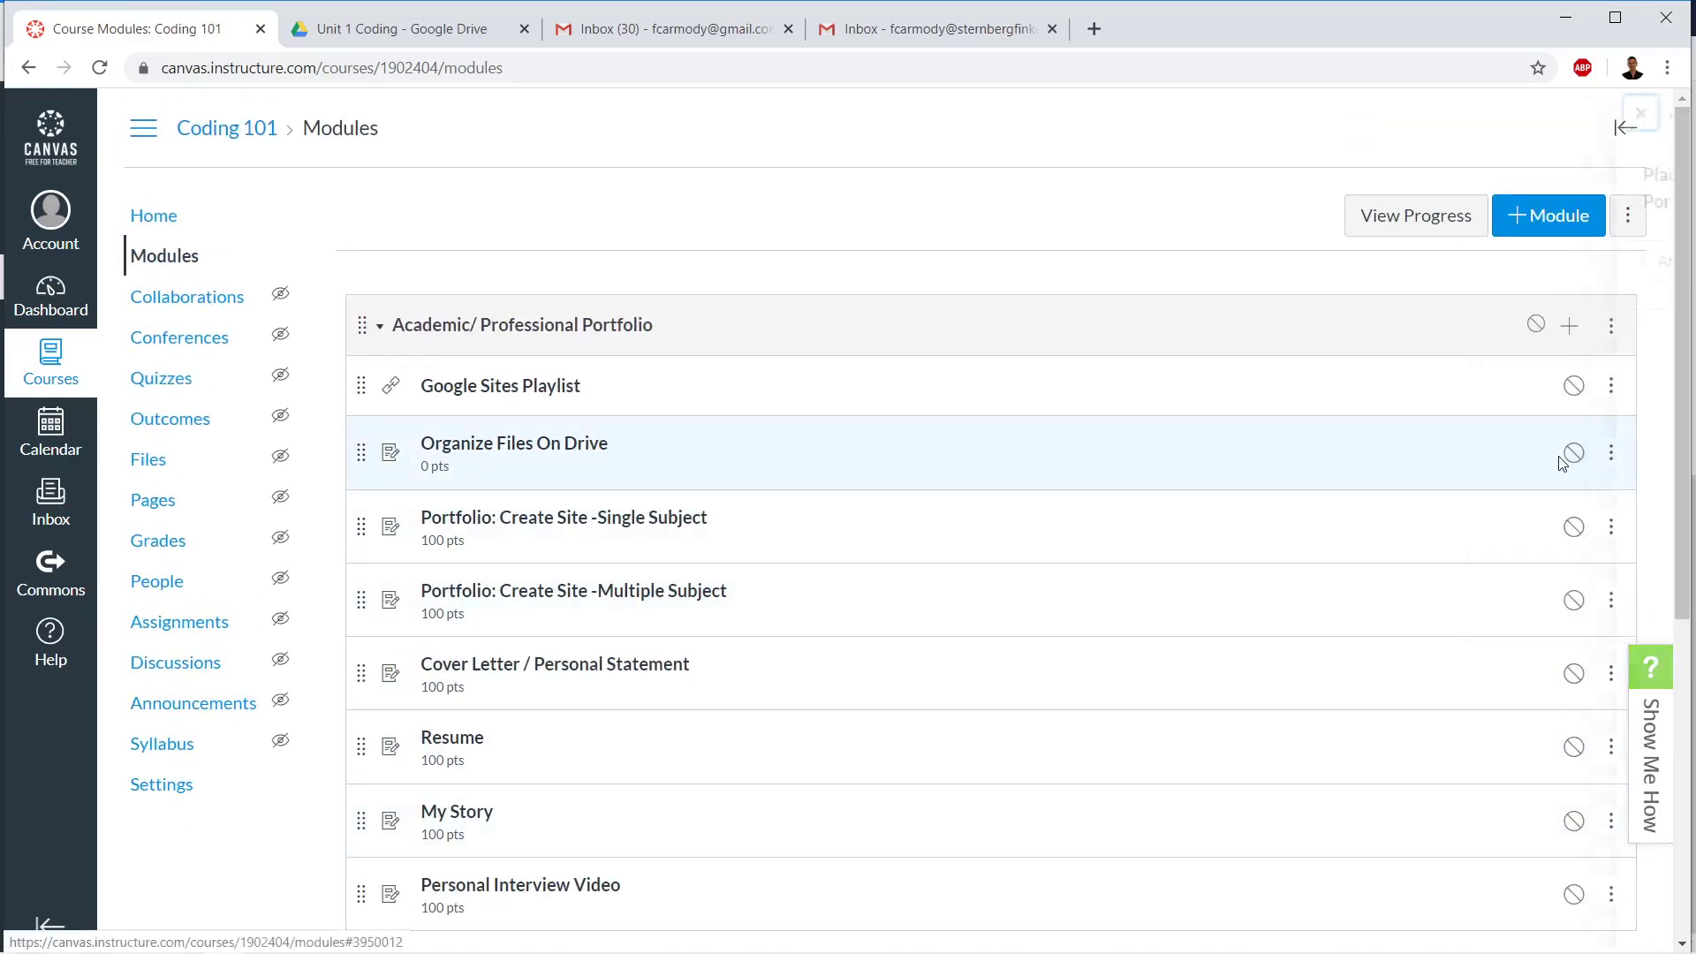
click(1445, 264)
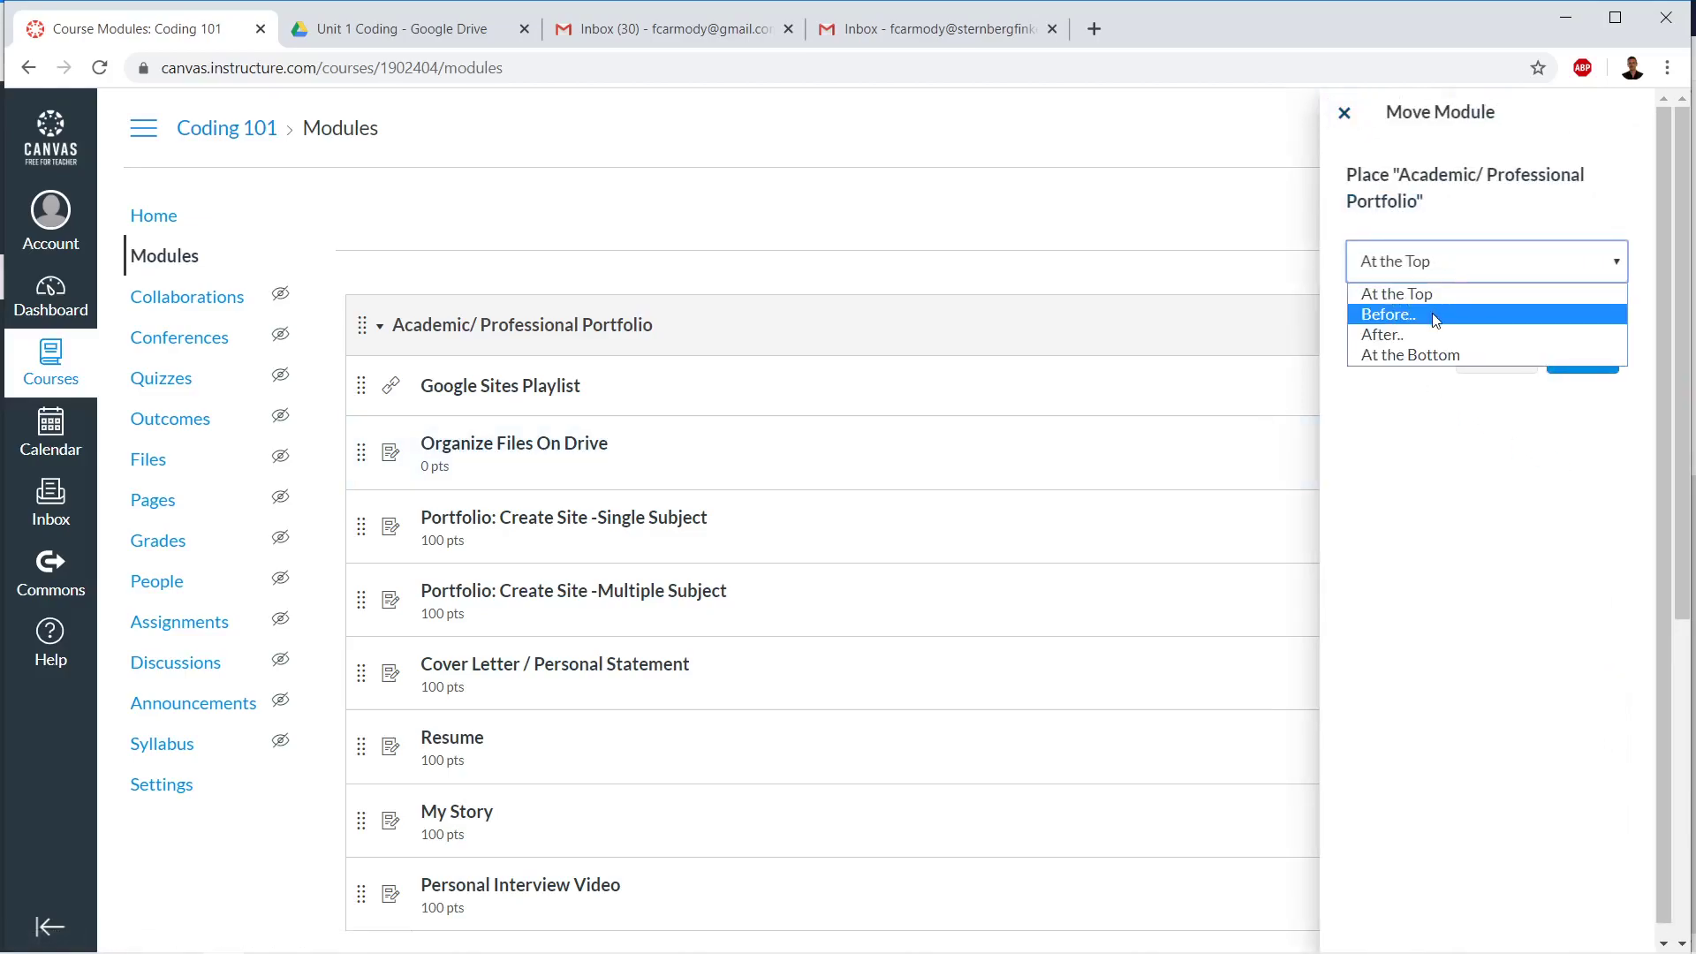
click(1433, 336)
click(1448, 331)
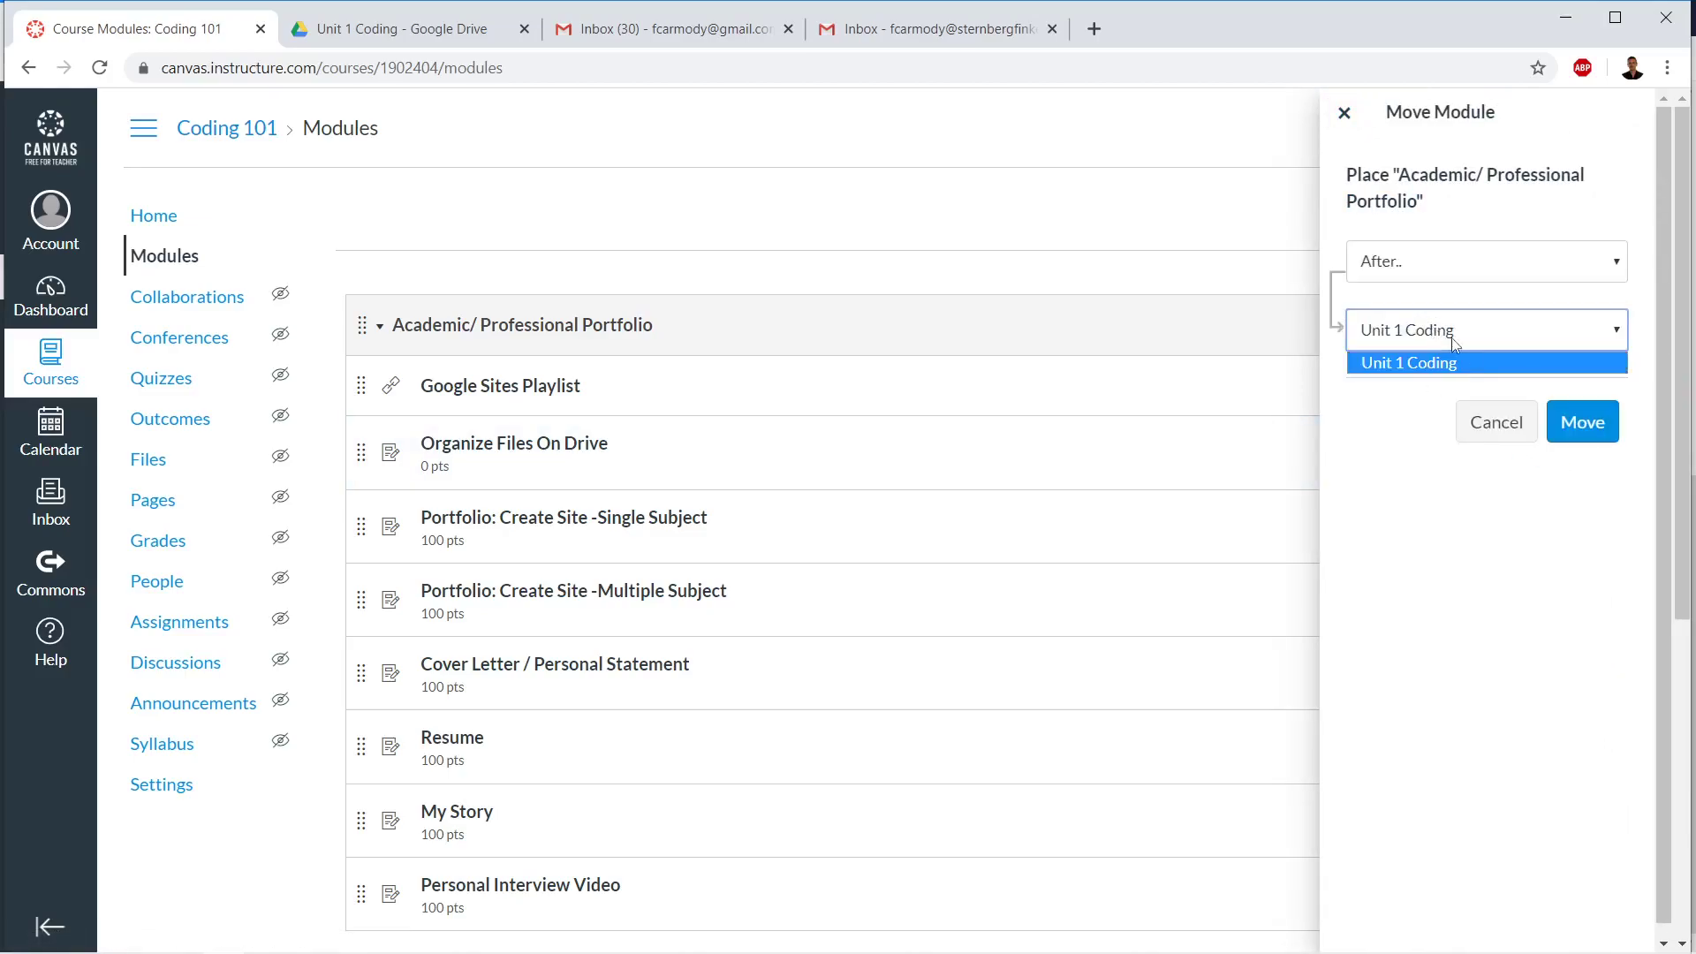
click(1582, 422)
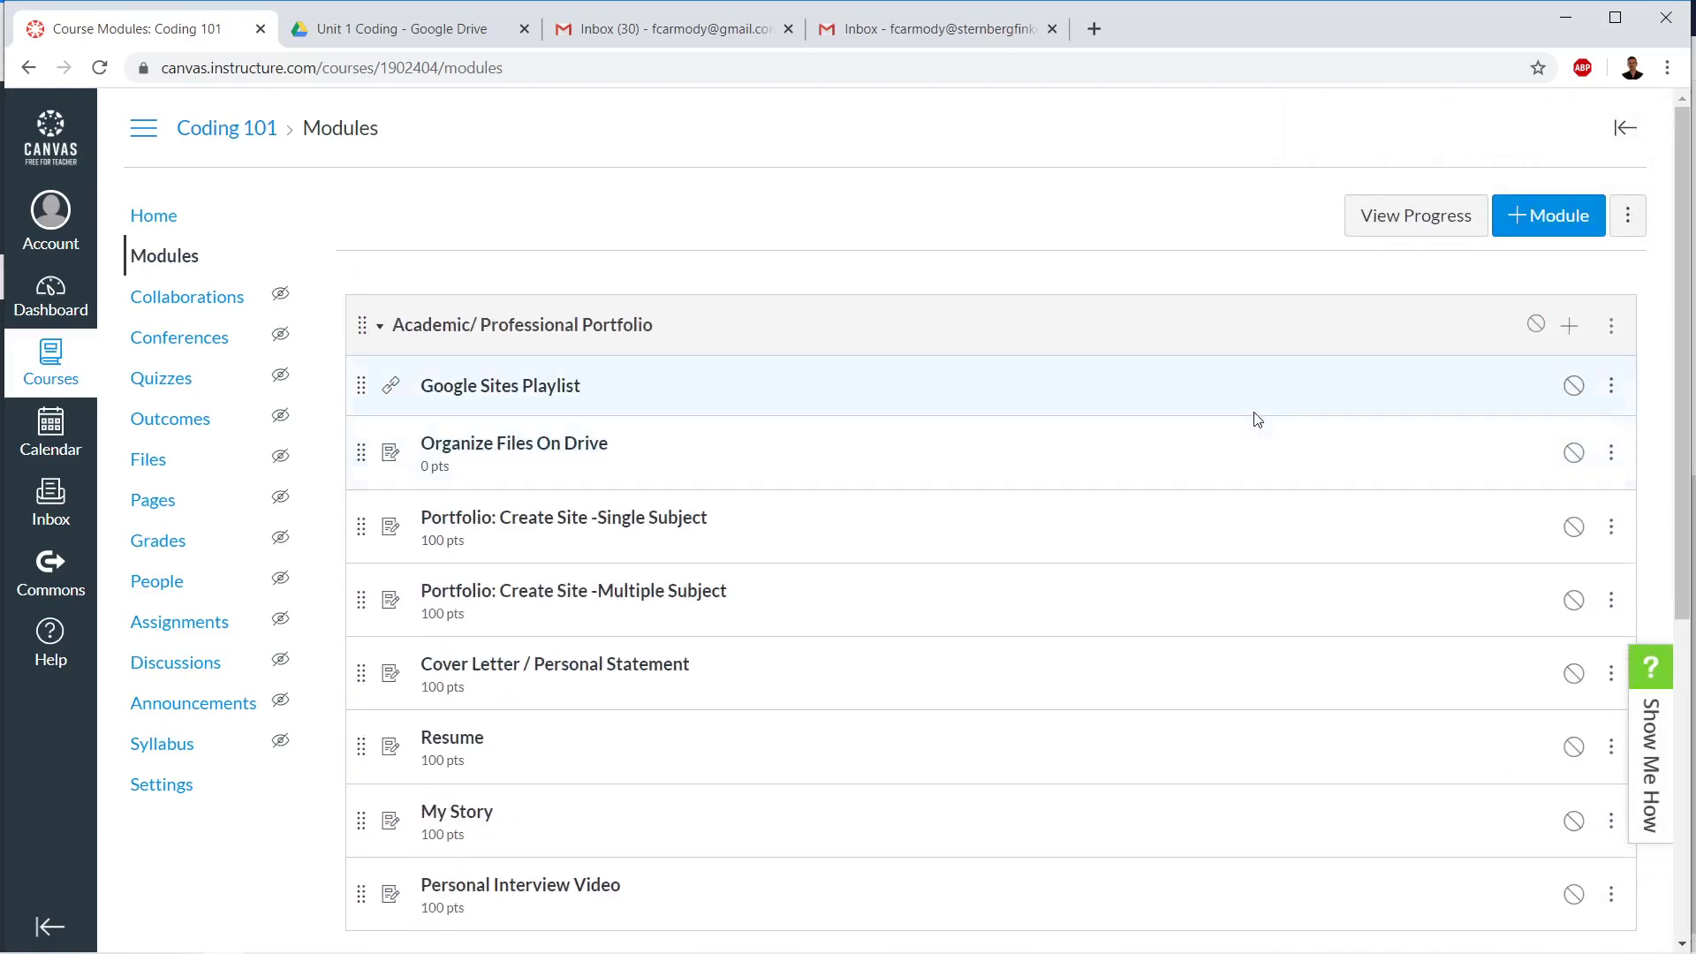
scroll(1299, 474, down, 4)
scroll(1299, 473, up, 3)
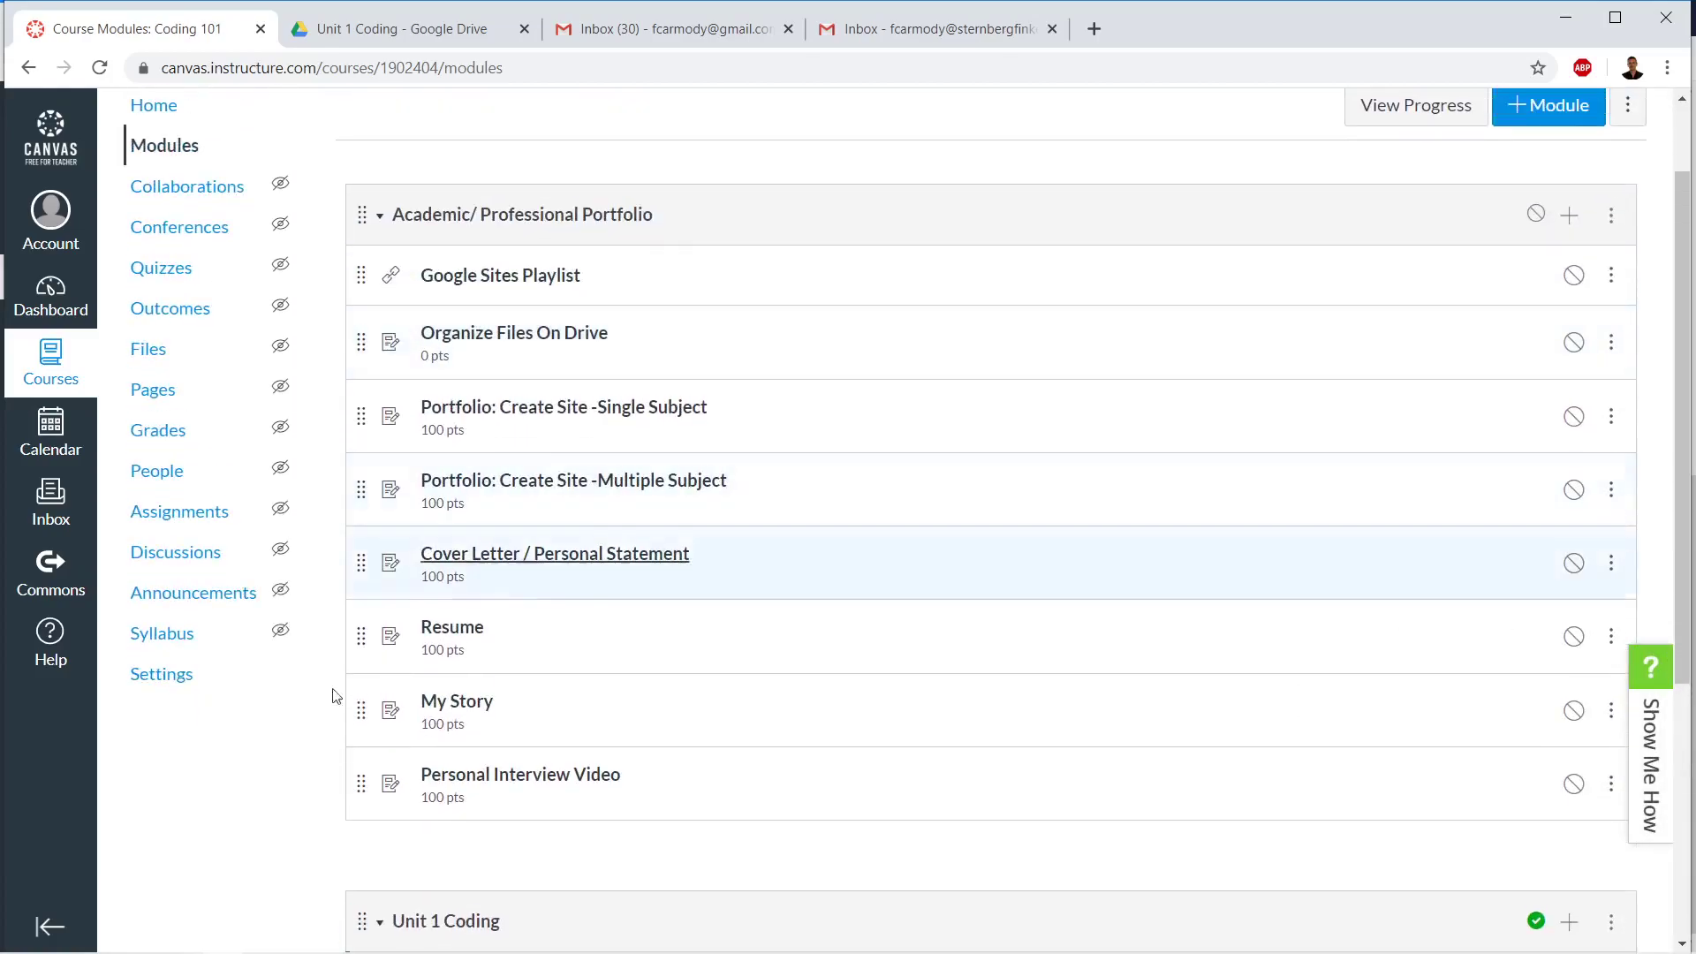
- Open Coding 101's assignments page and examine the assignment groups, including Imported Assignments
click(175, 515)
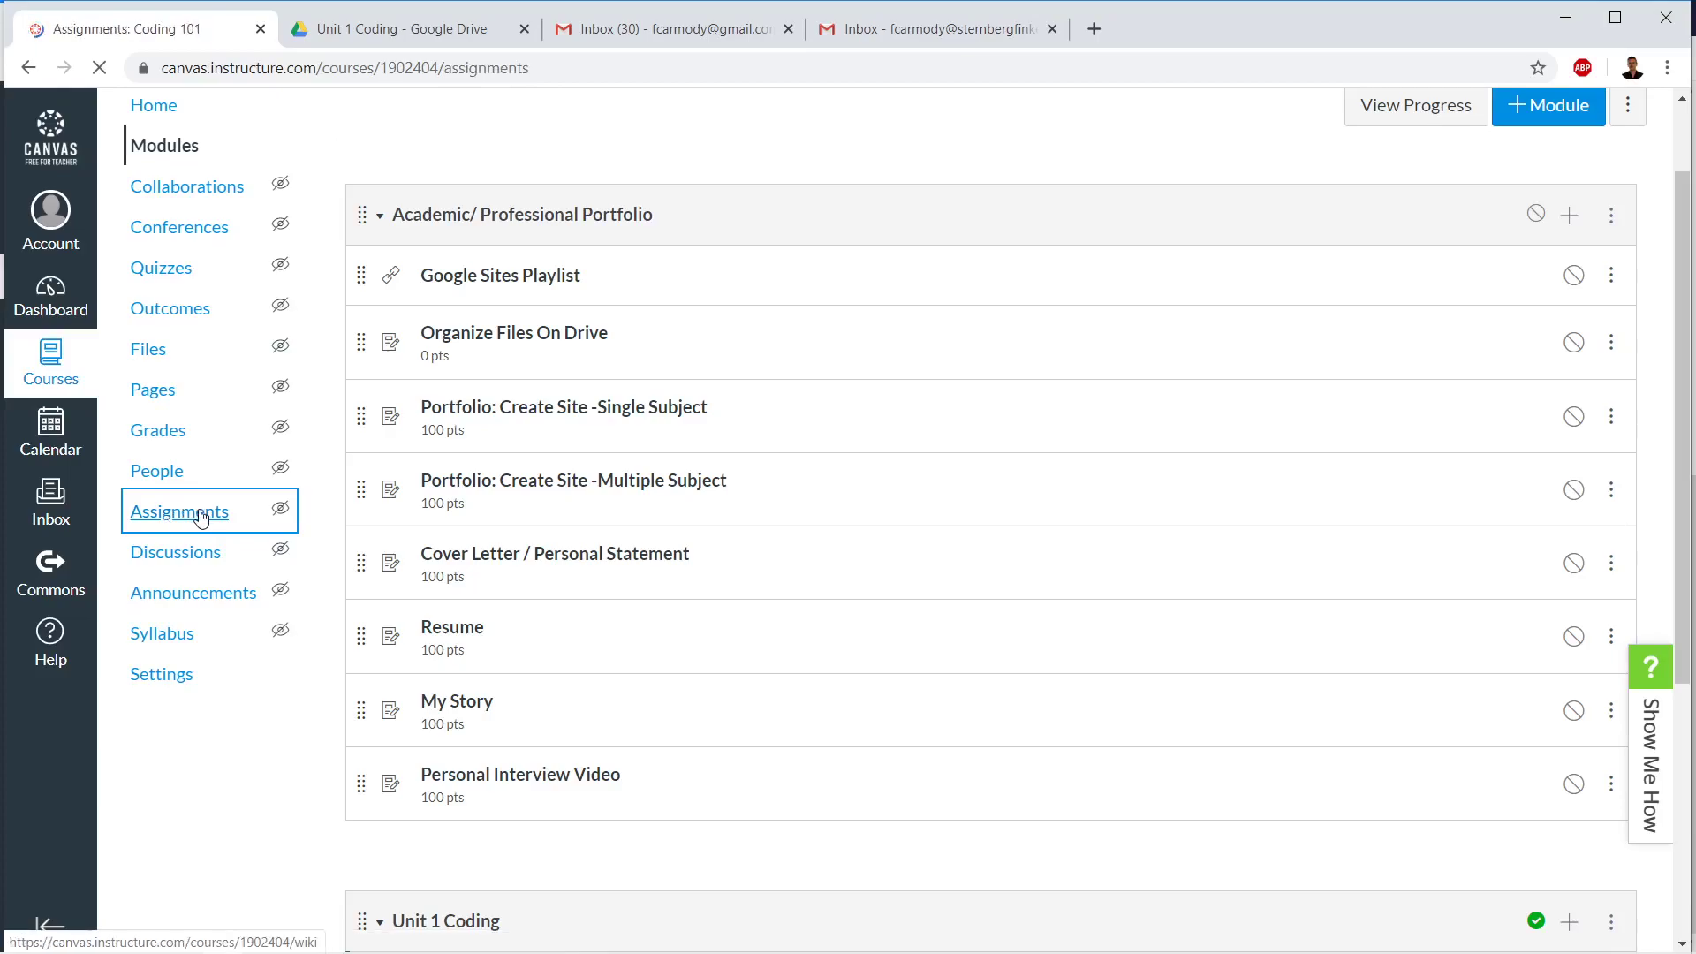
scroll(685, 596, down, 1)
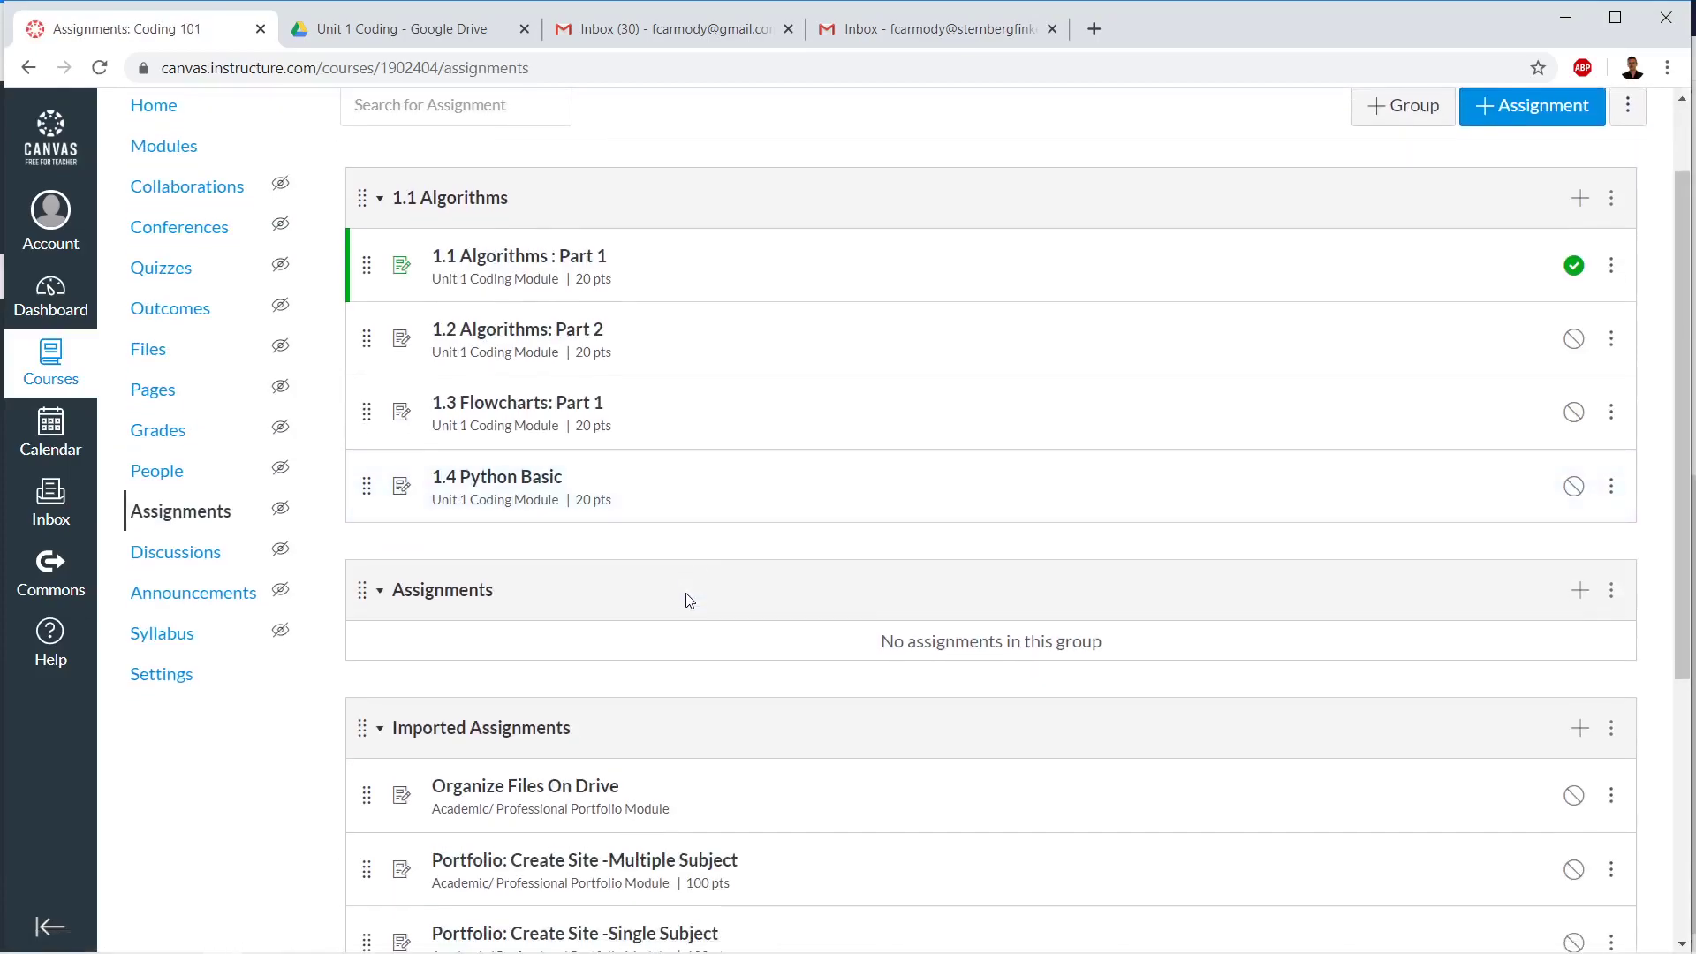
scroll(772, 600, down, 4)
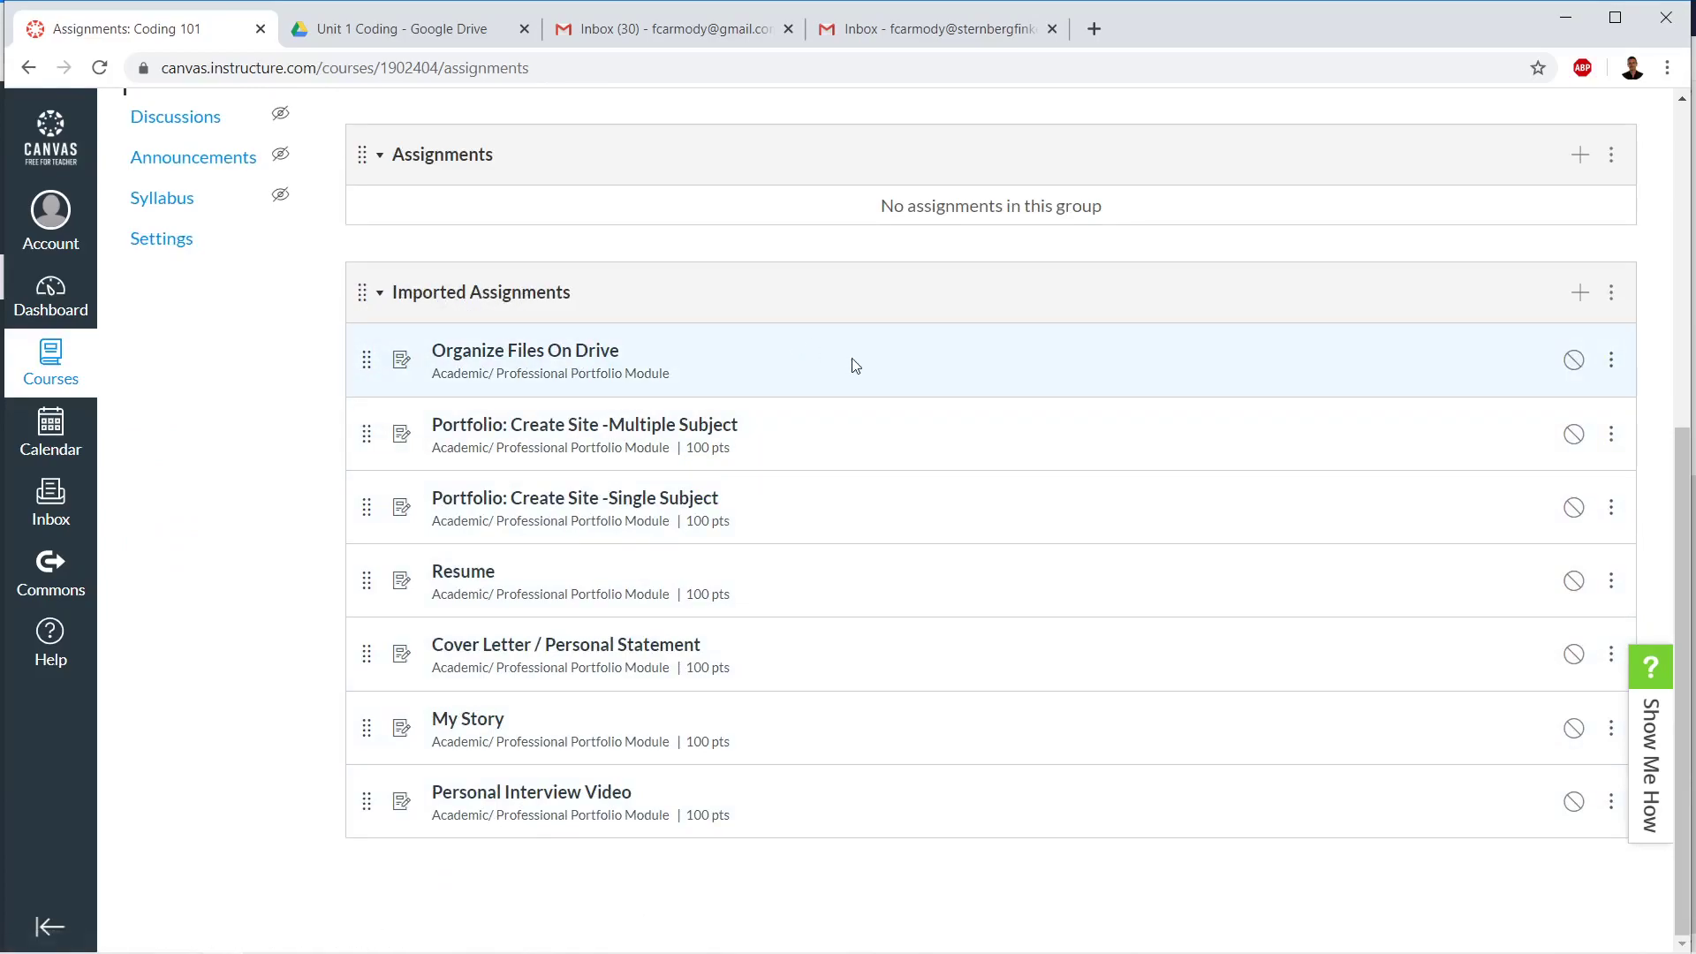
scroll(852, 366, up, 5)
scroll(715, 807, down, 2)
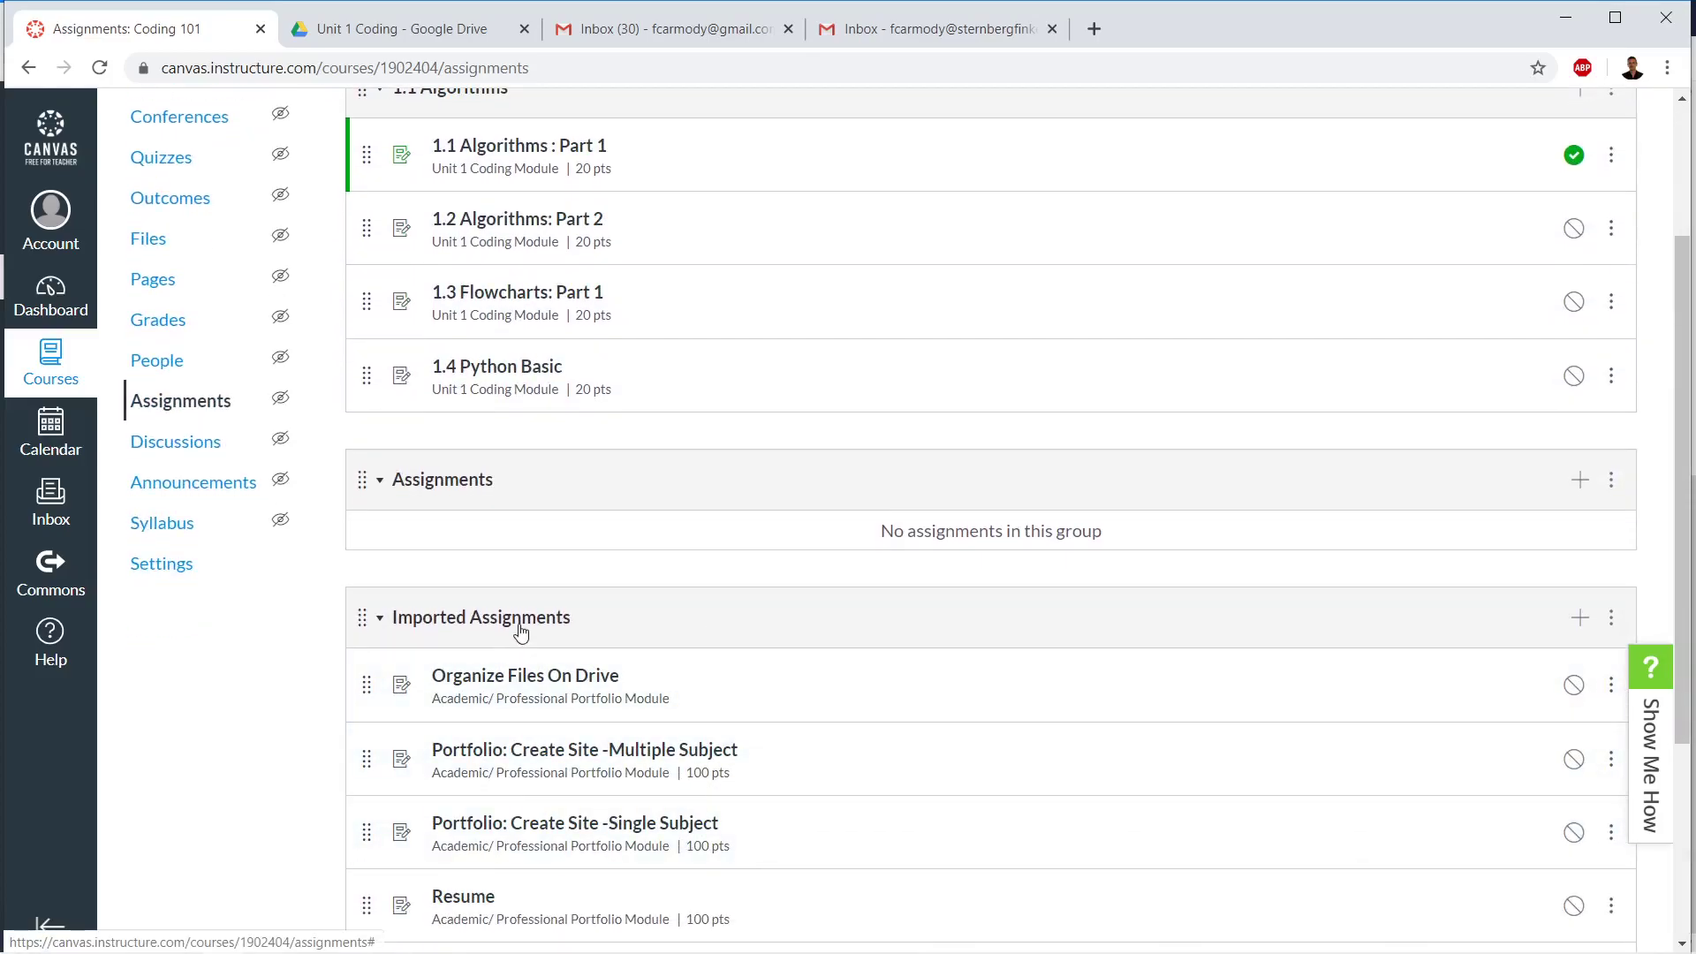
scroll(693, 656, down, 3)
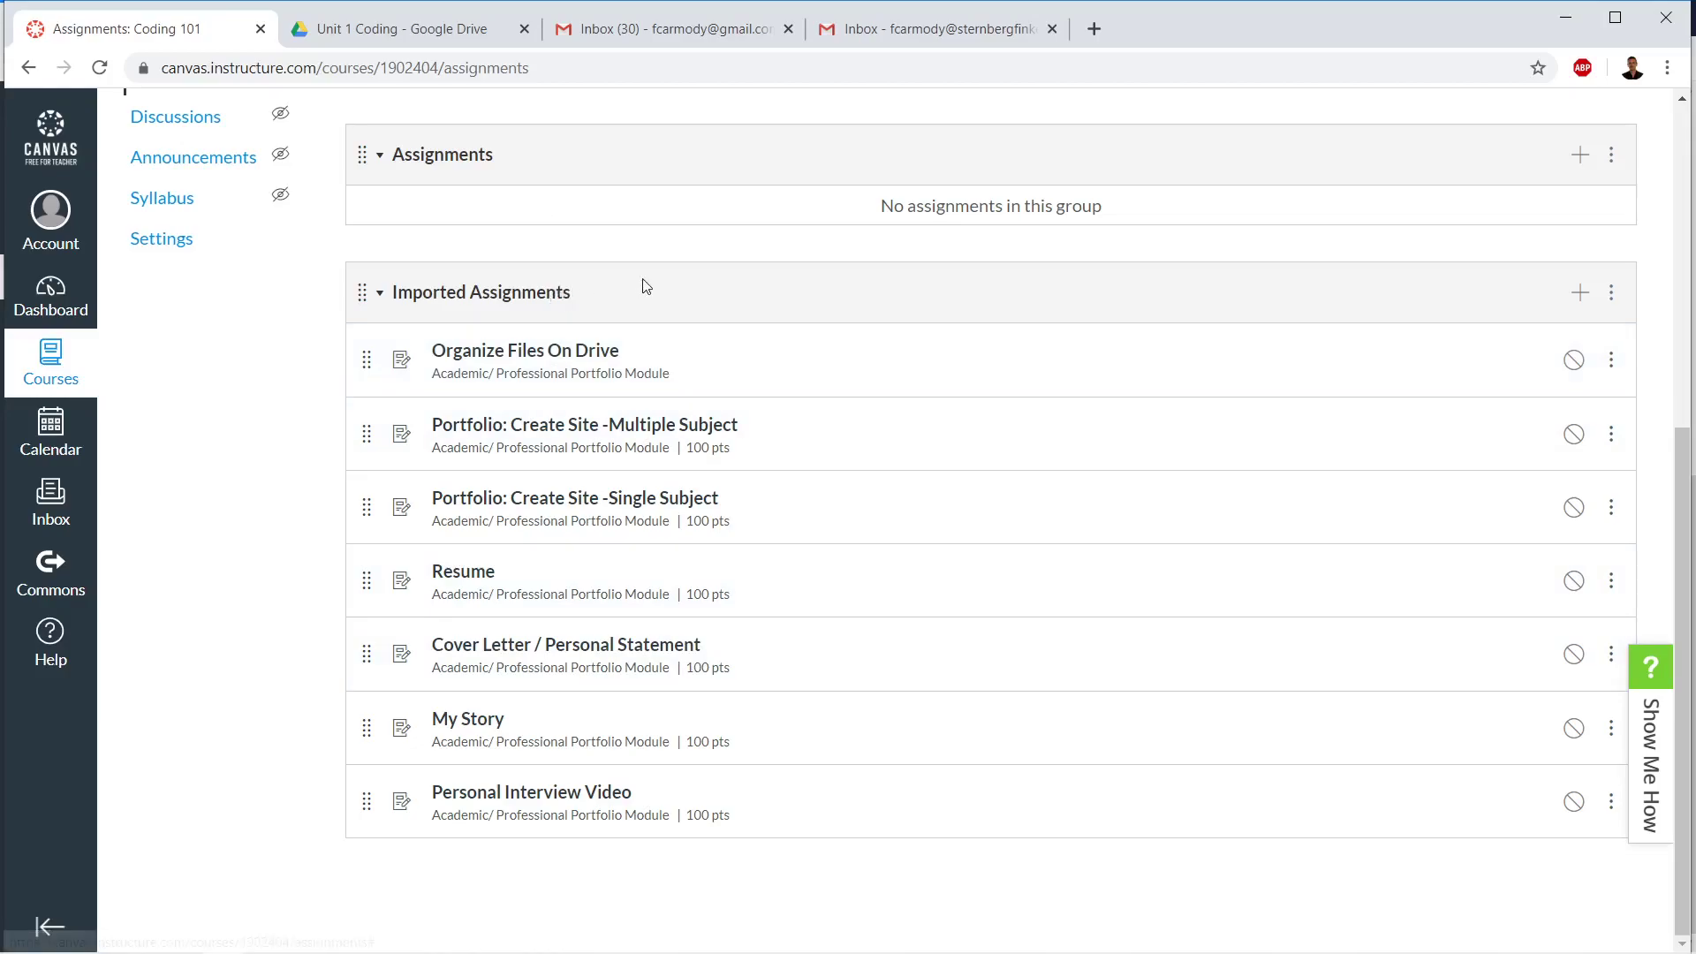
- Move the Imported Assignments group above the empty Assignments group and check its contents
drag(495, 298, 587, 720)
scroll(548, 565, down, 3)
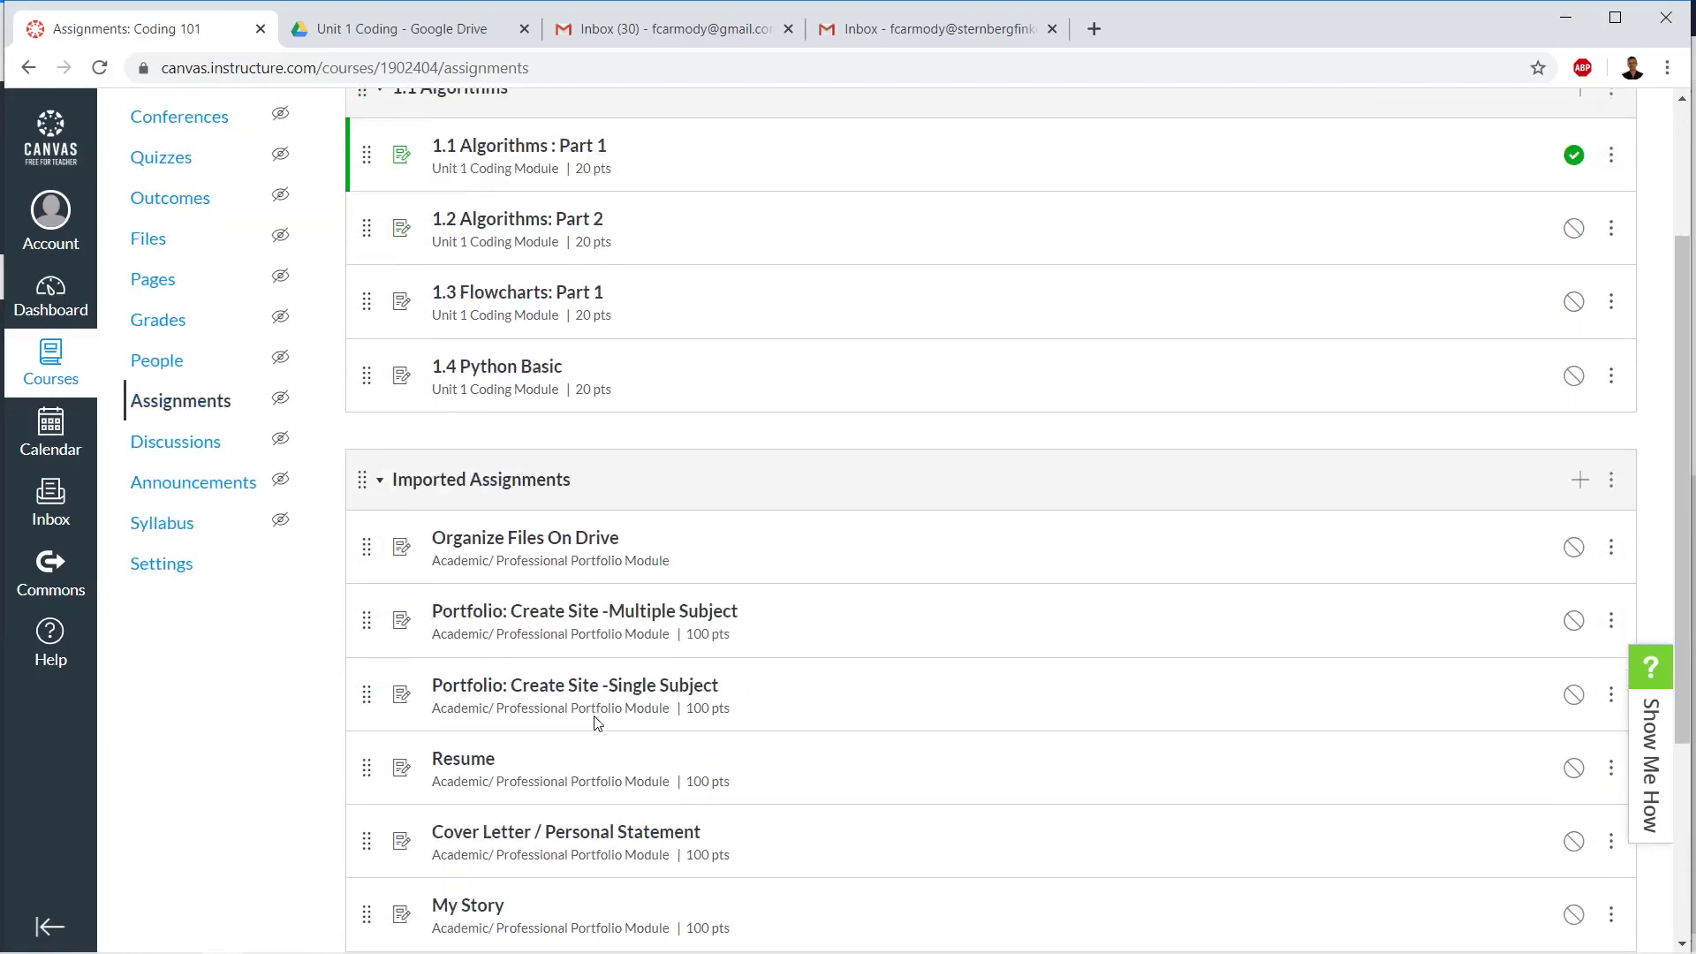
scroll(530, 548, down, 4)
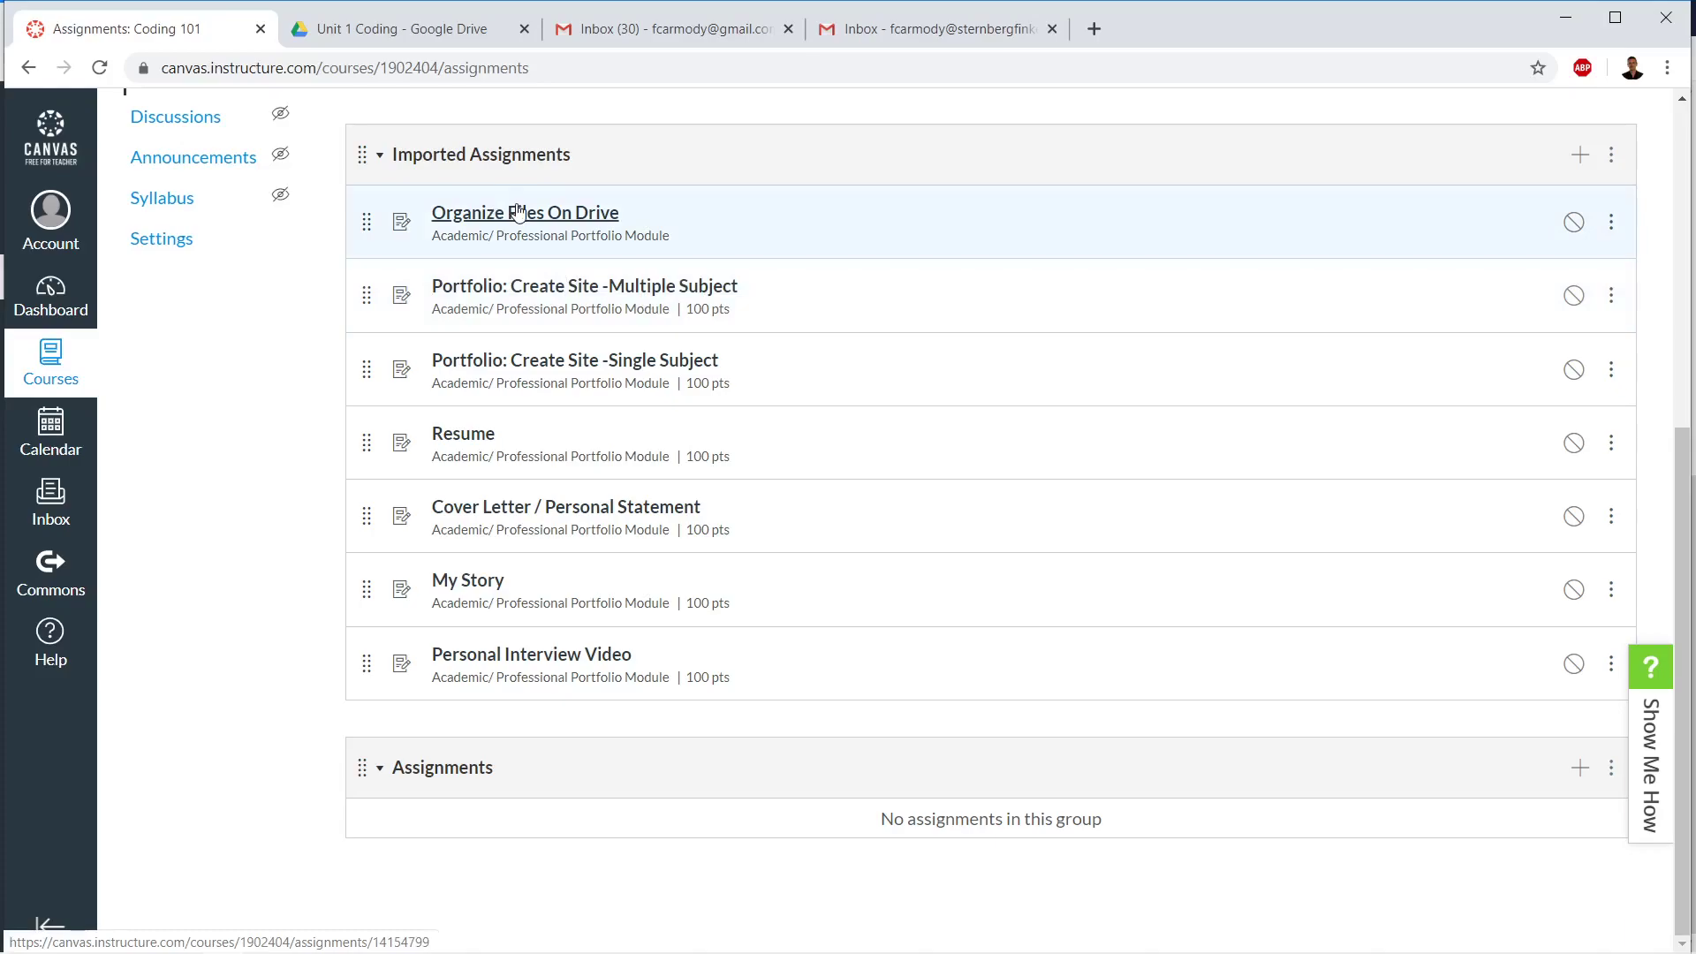
- Rename the Imported Assignments group as Academic Portfolio and save it
scroll(522, 230, up, 1)
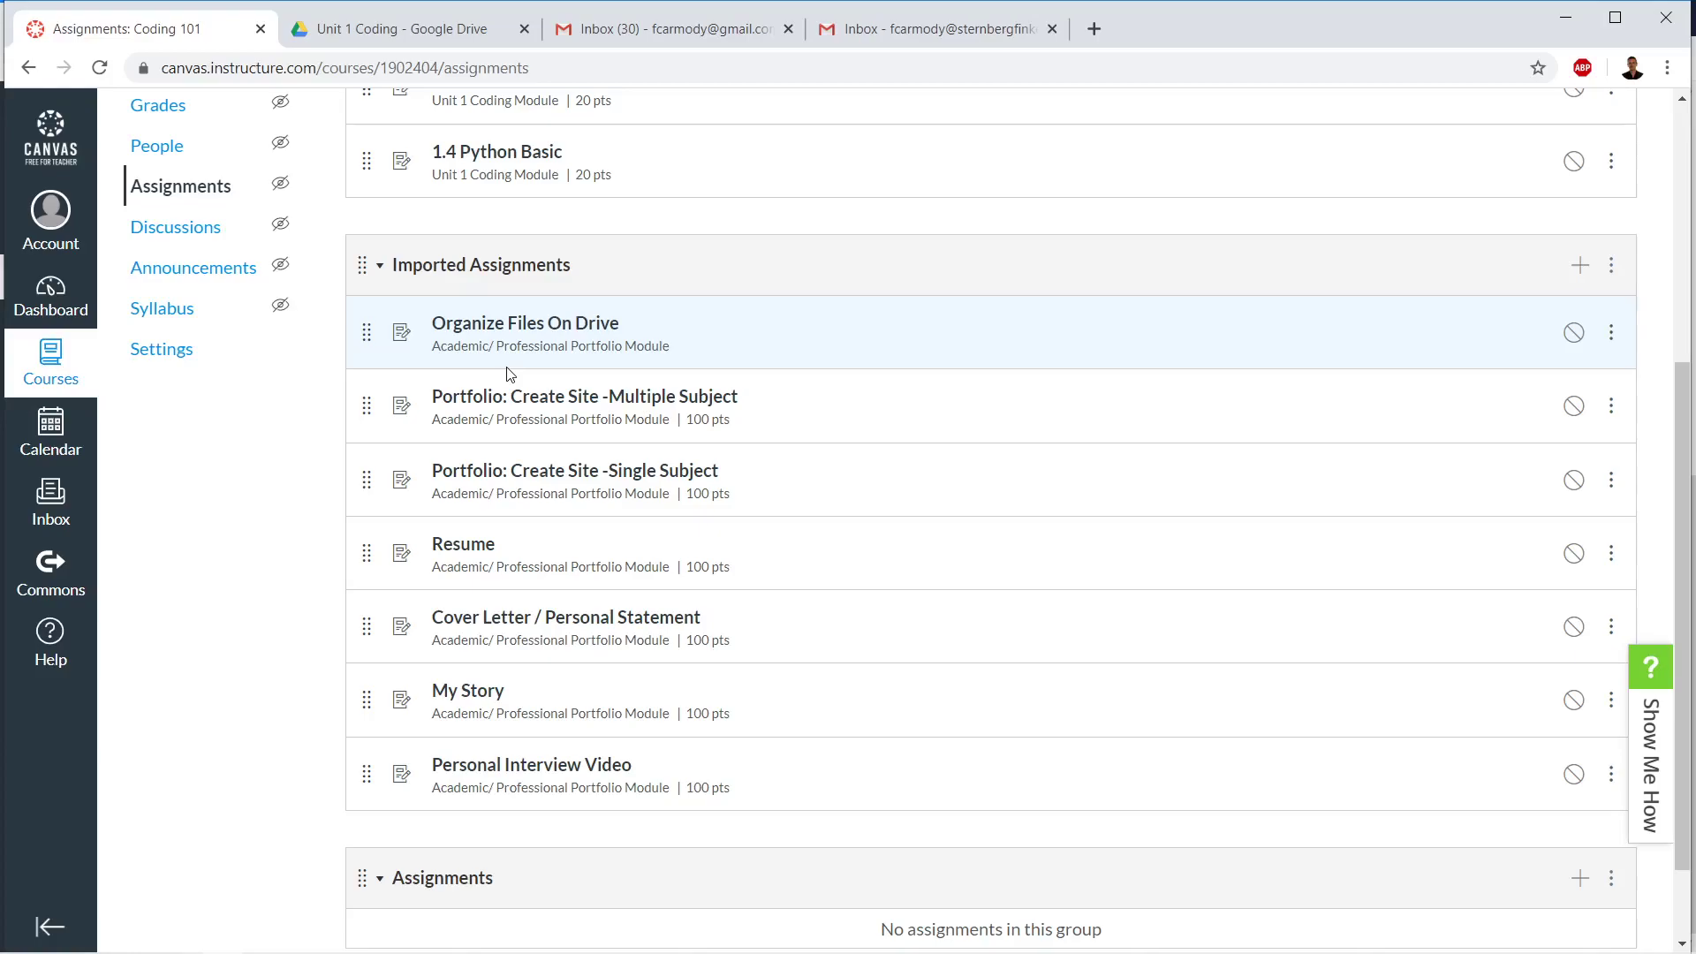
scroll(576, 475, up, 1)
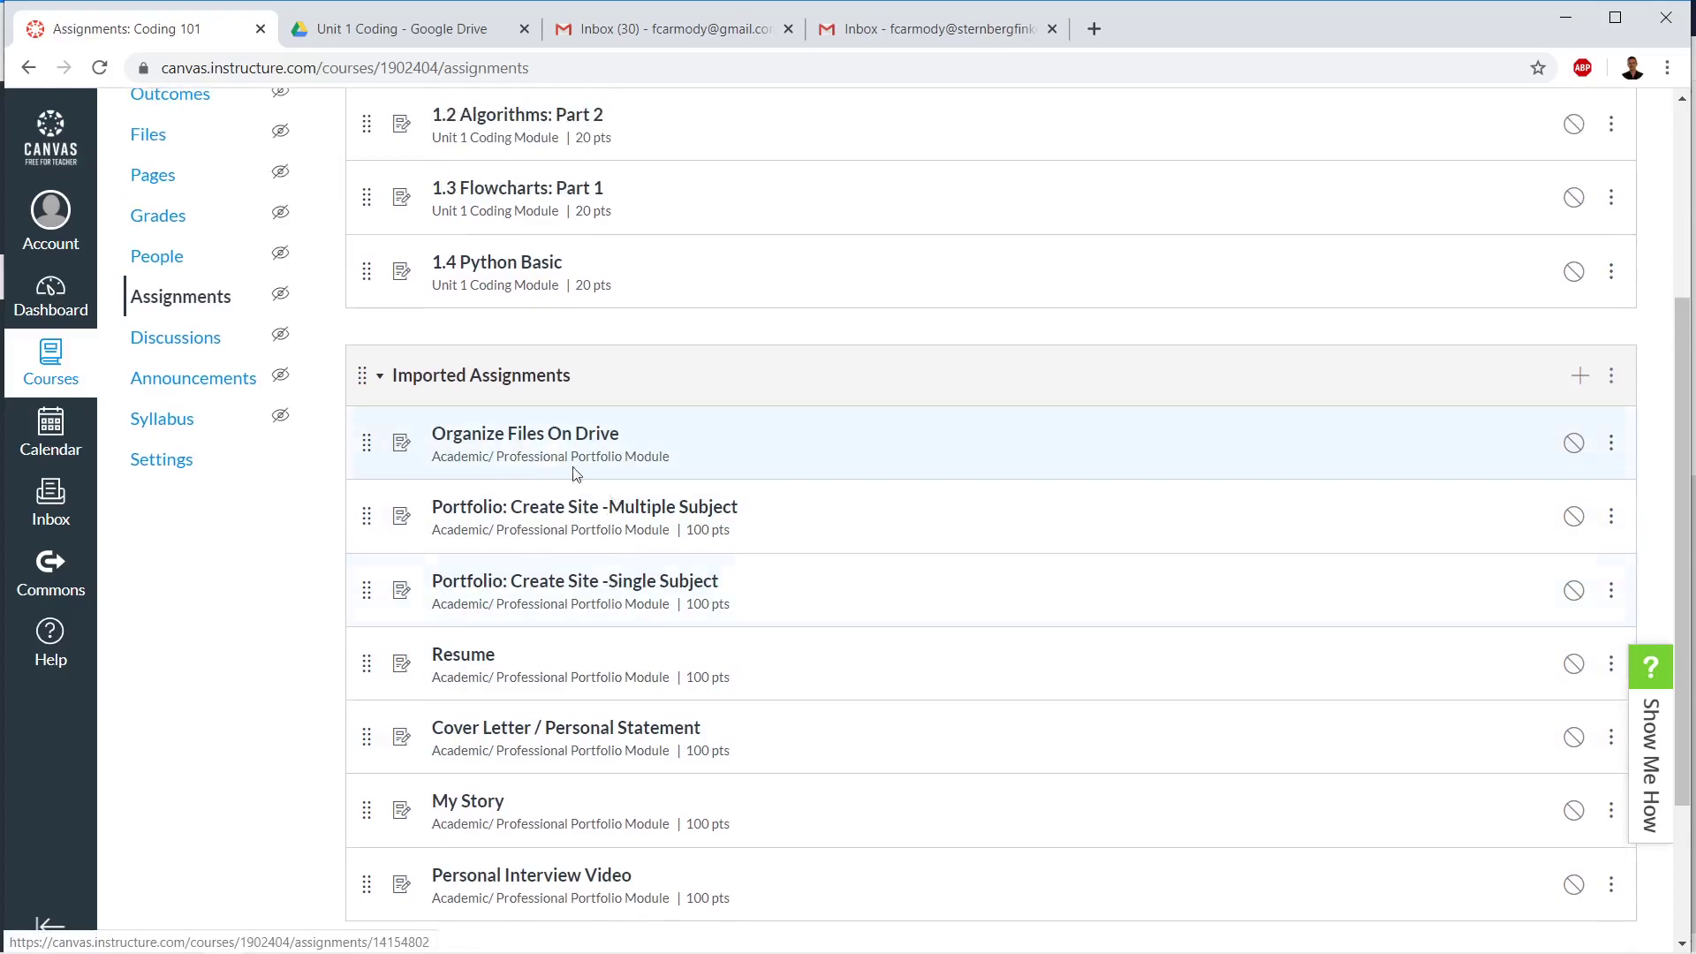
scroll(586, 389, up, 1)
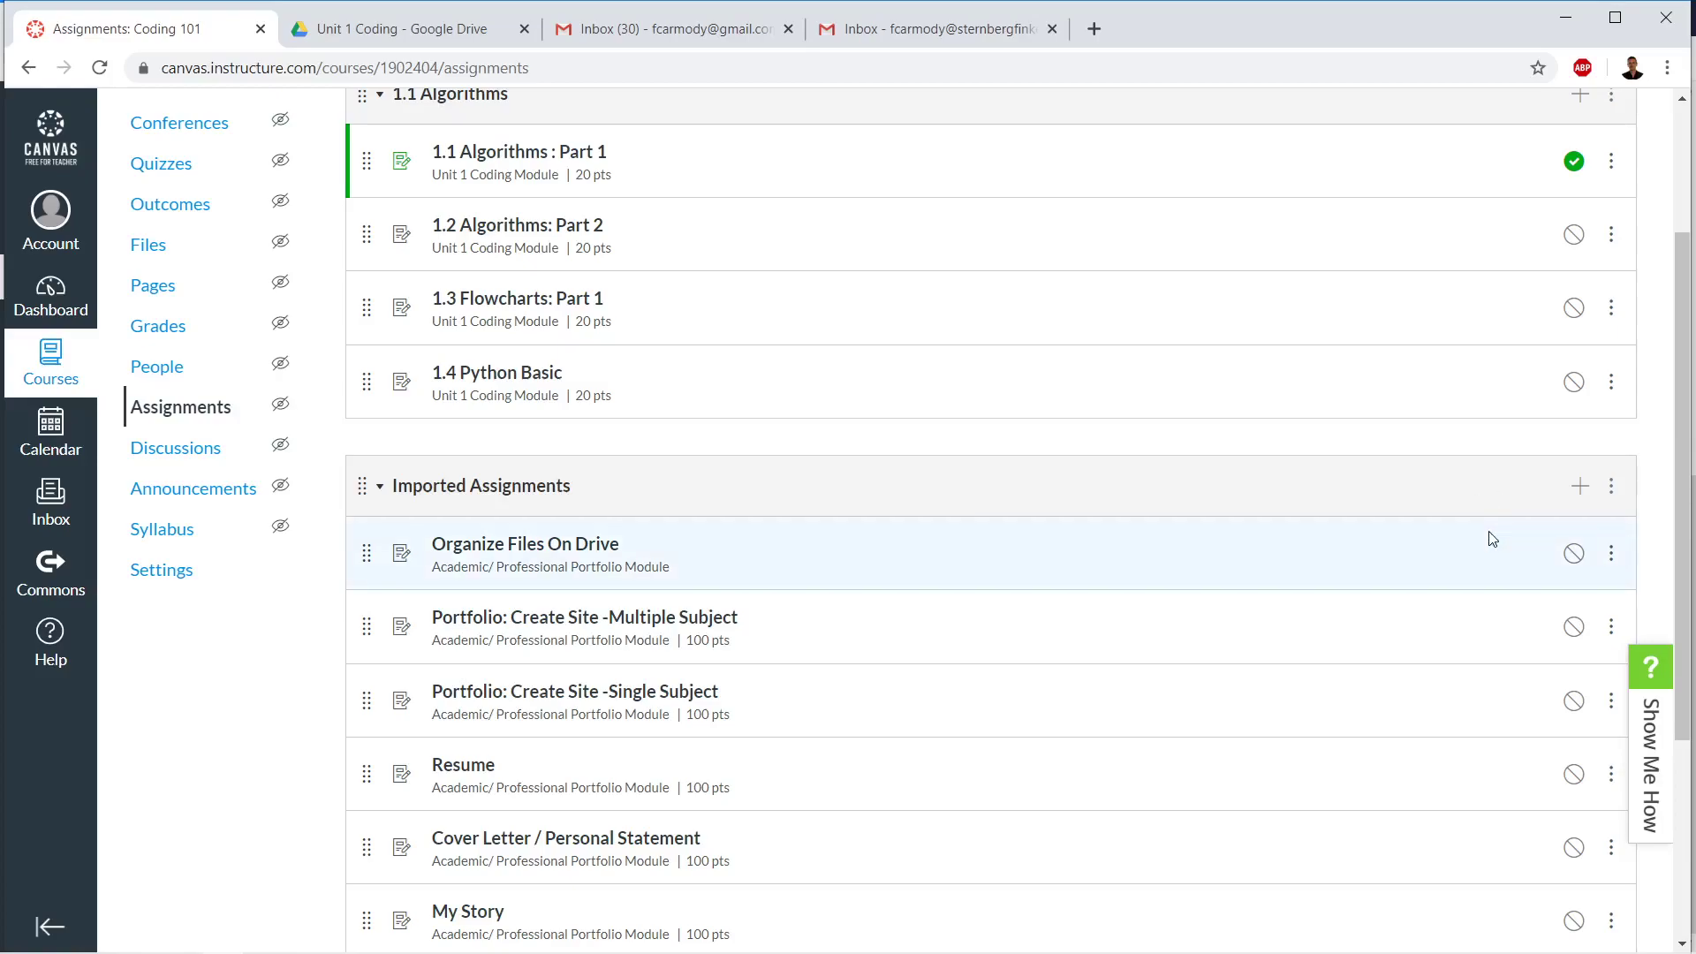
scroll(1492, 539, down, 1)
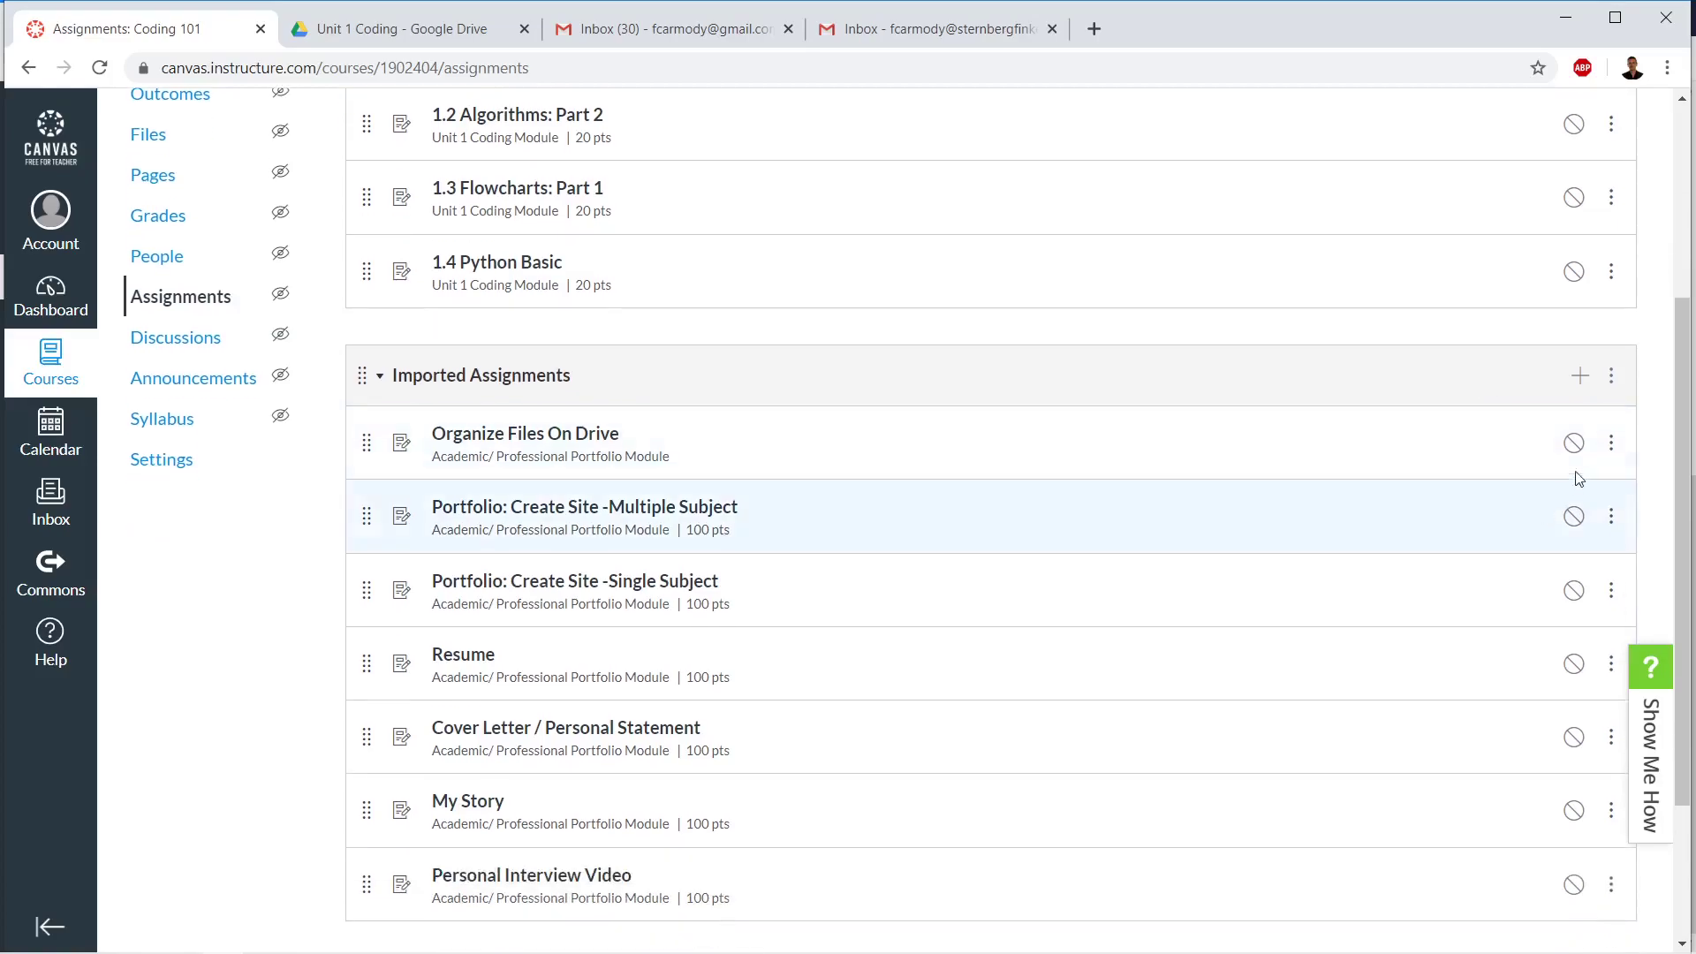
click(1612, 377)
click(1481, 429)
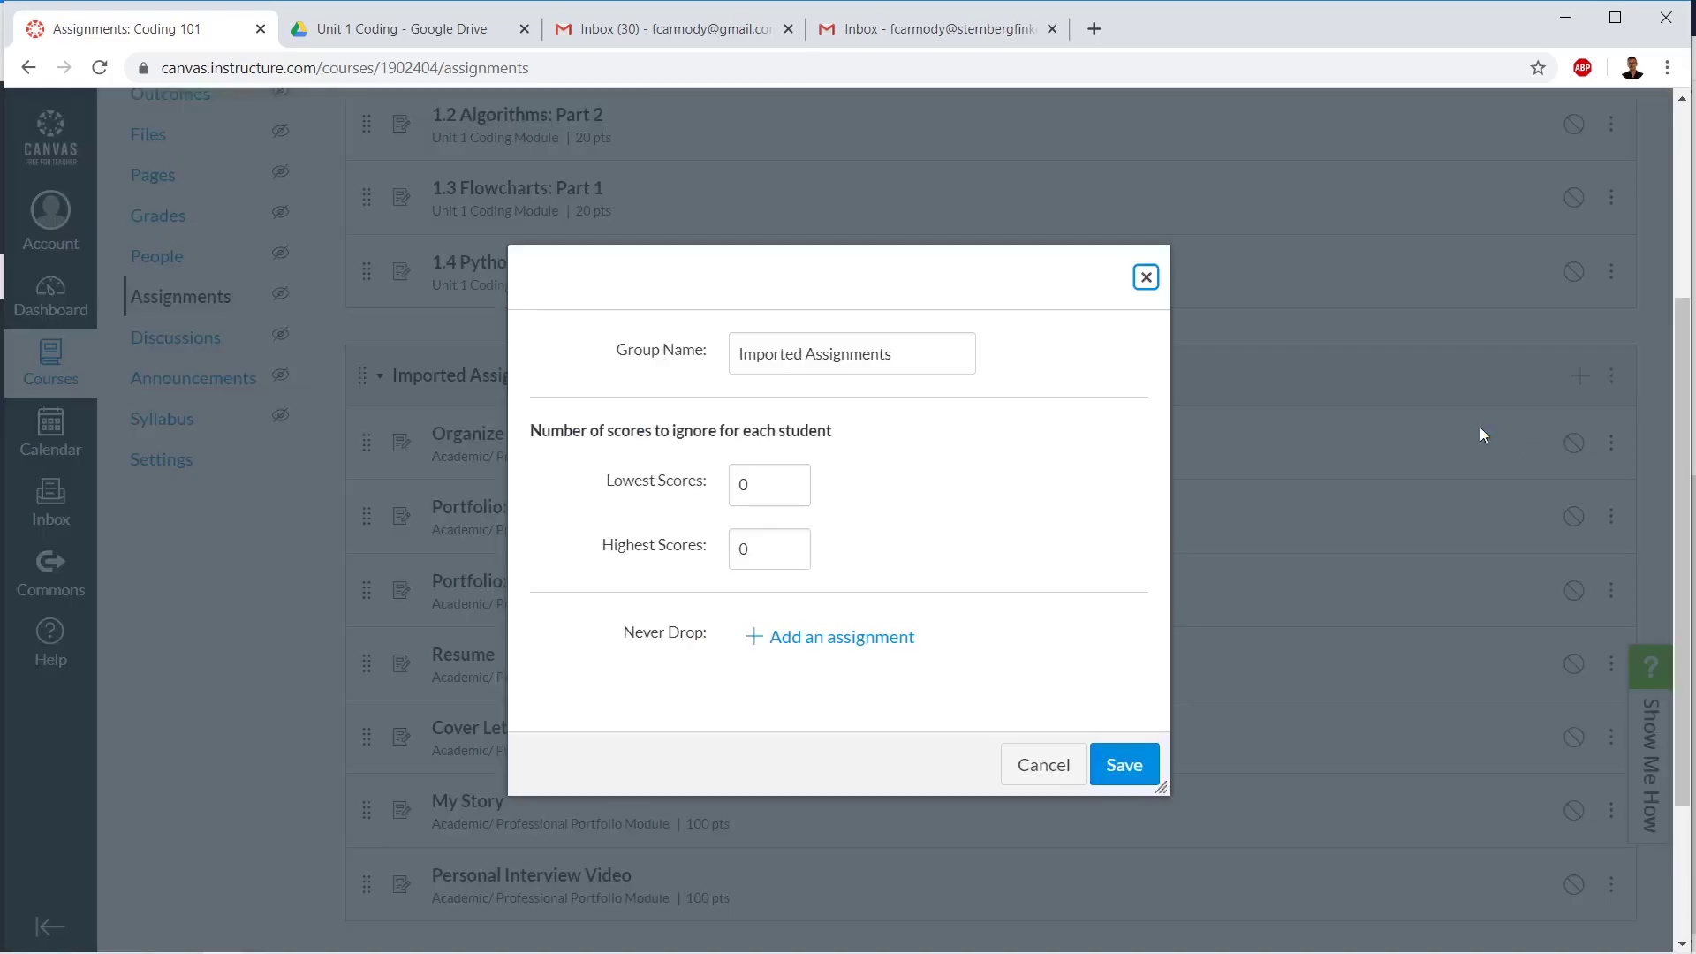
key(Tab)
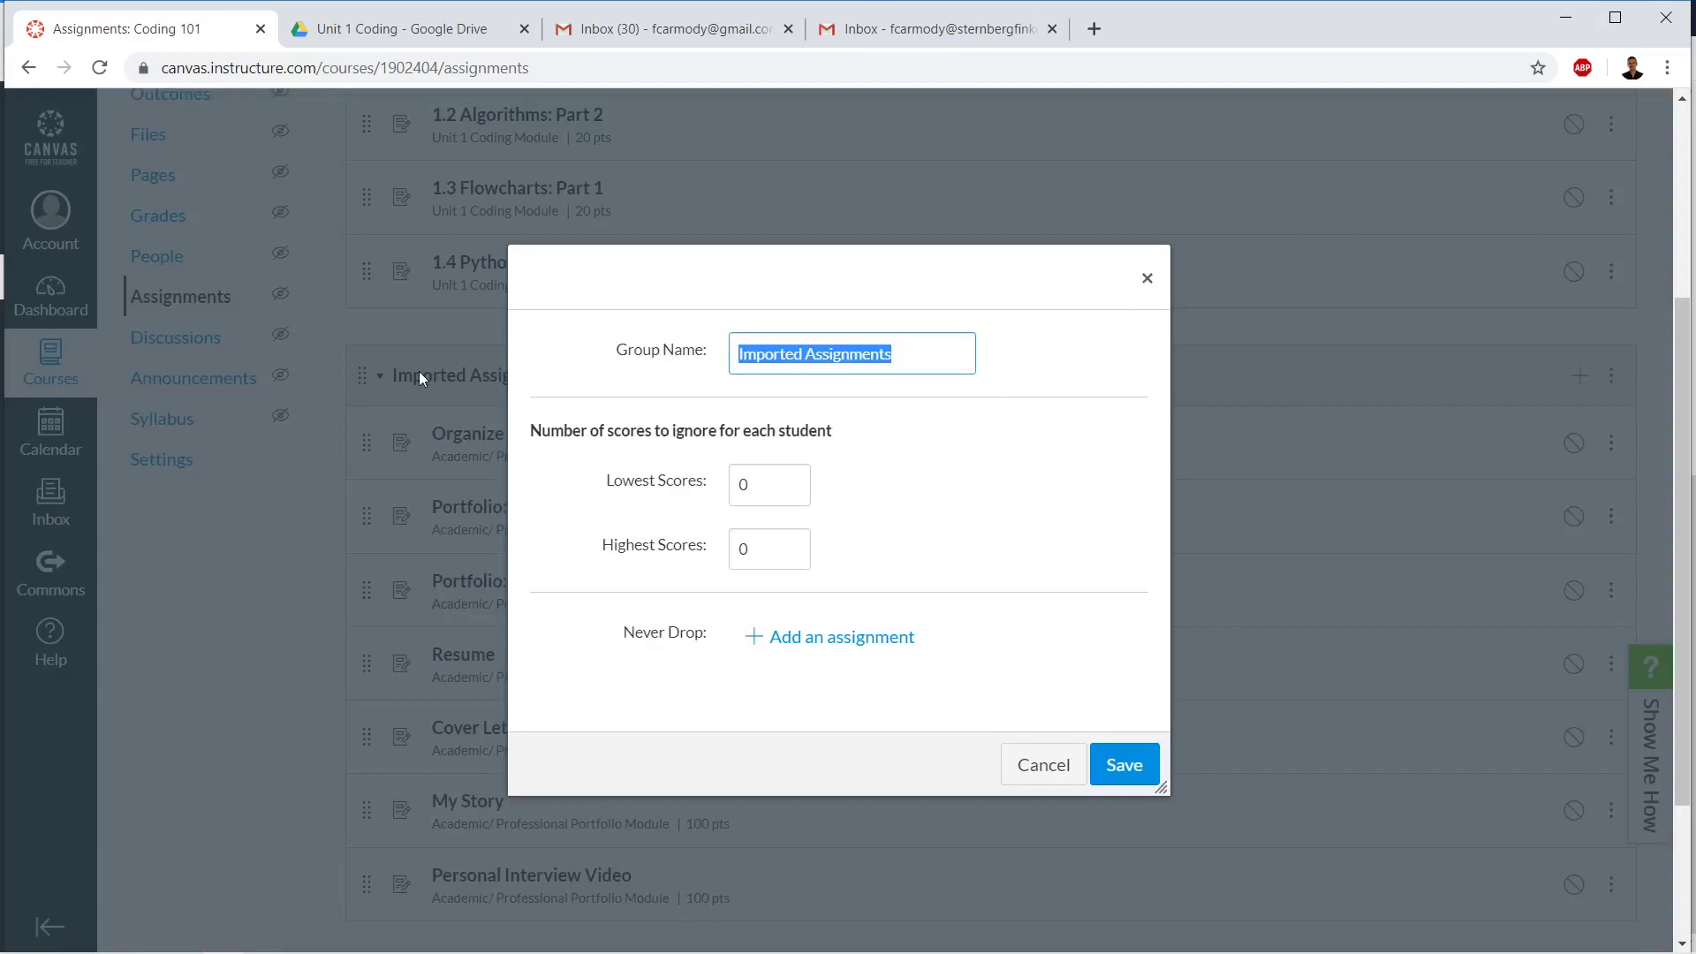
text(Academic)
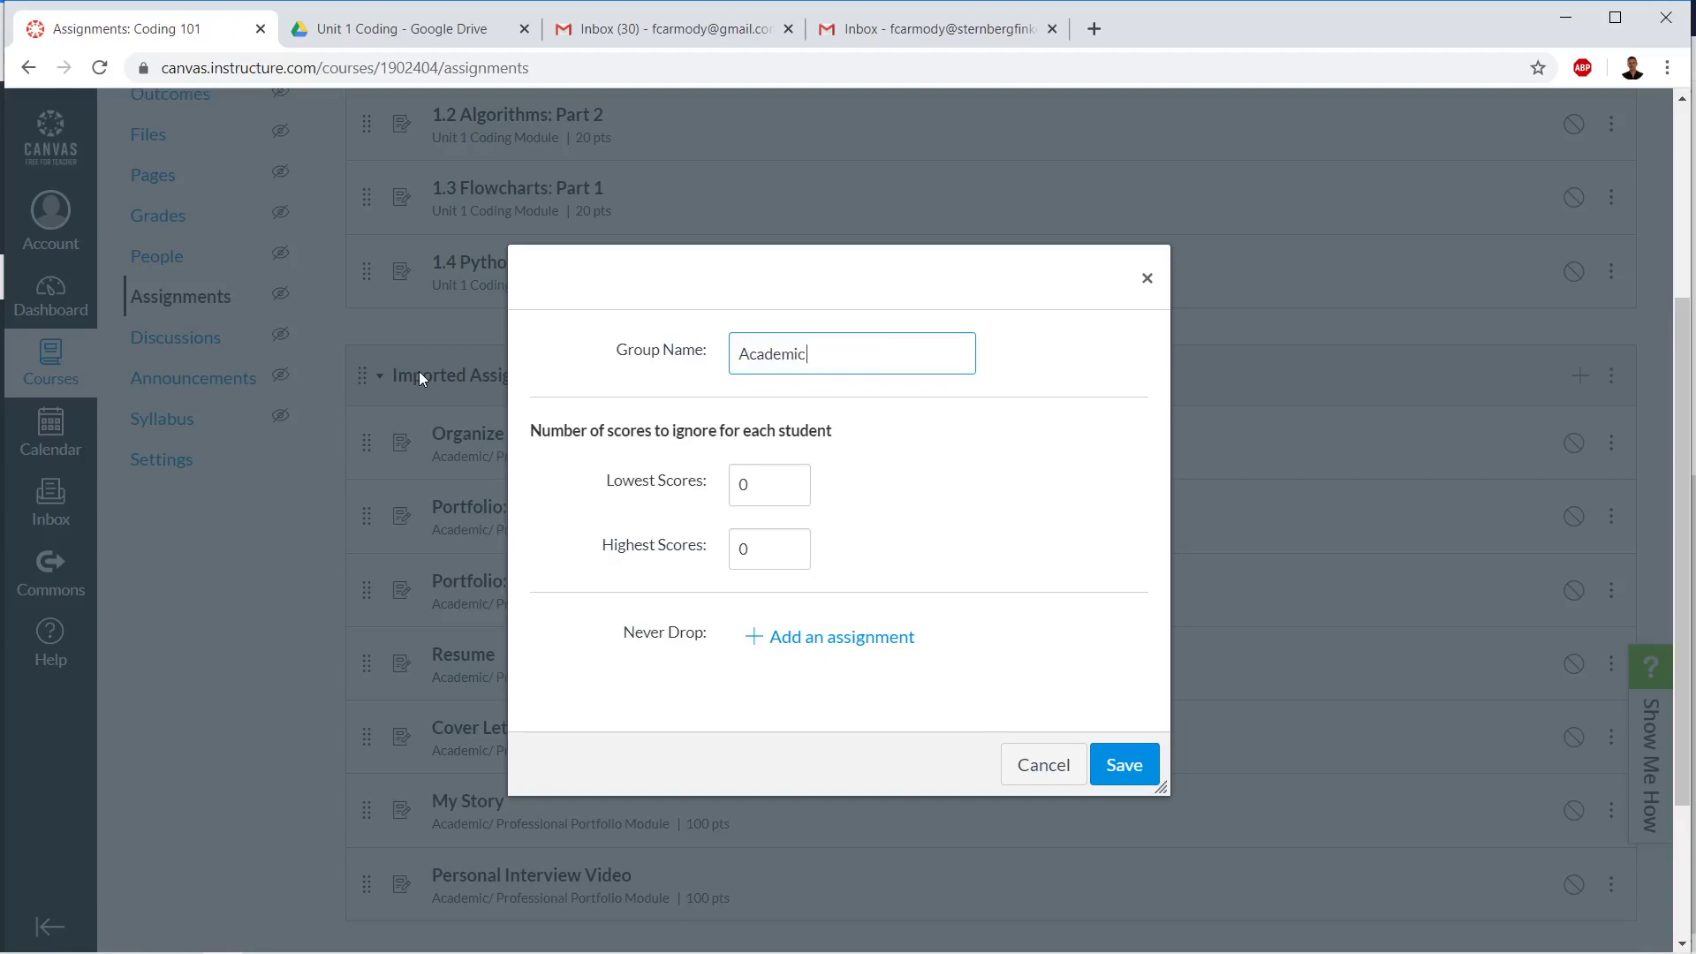
text( Portfolio)
click(1131, 762)
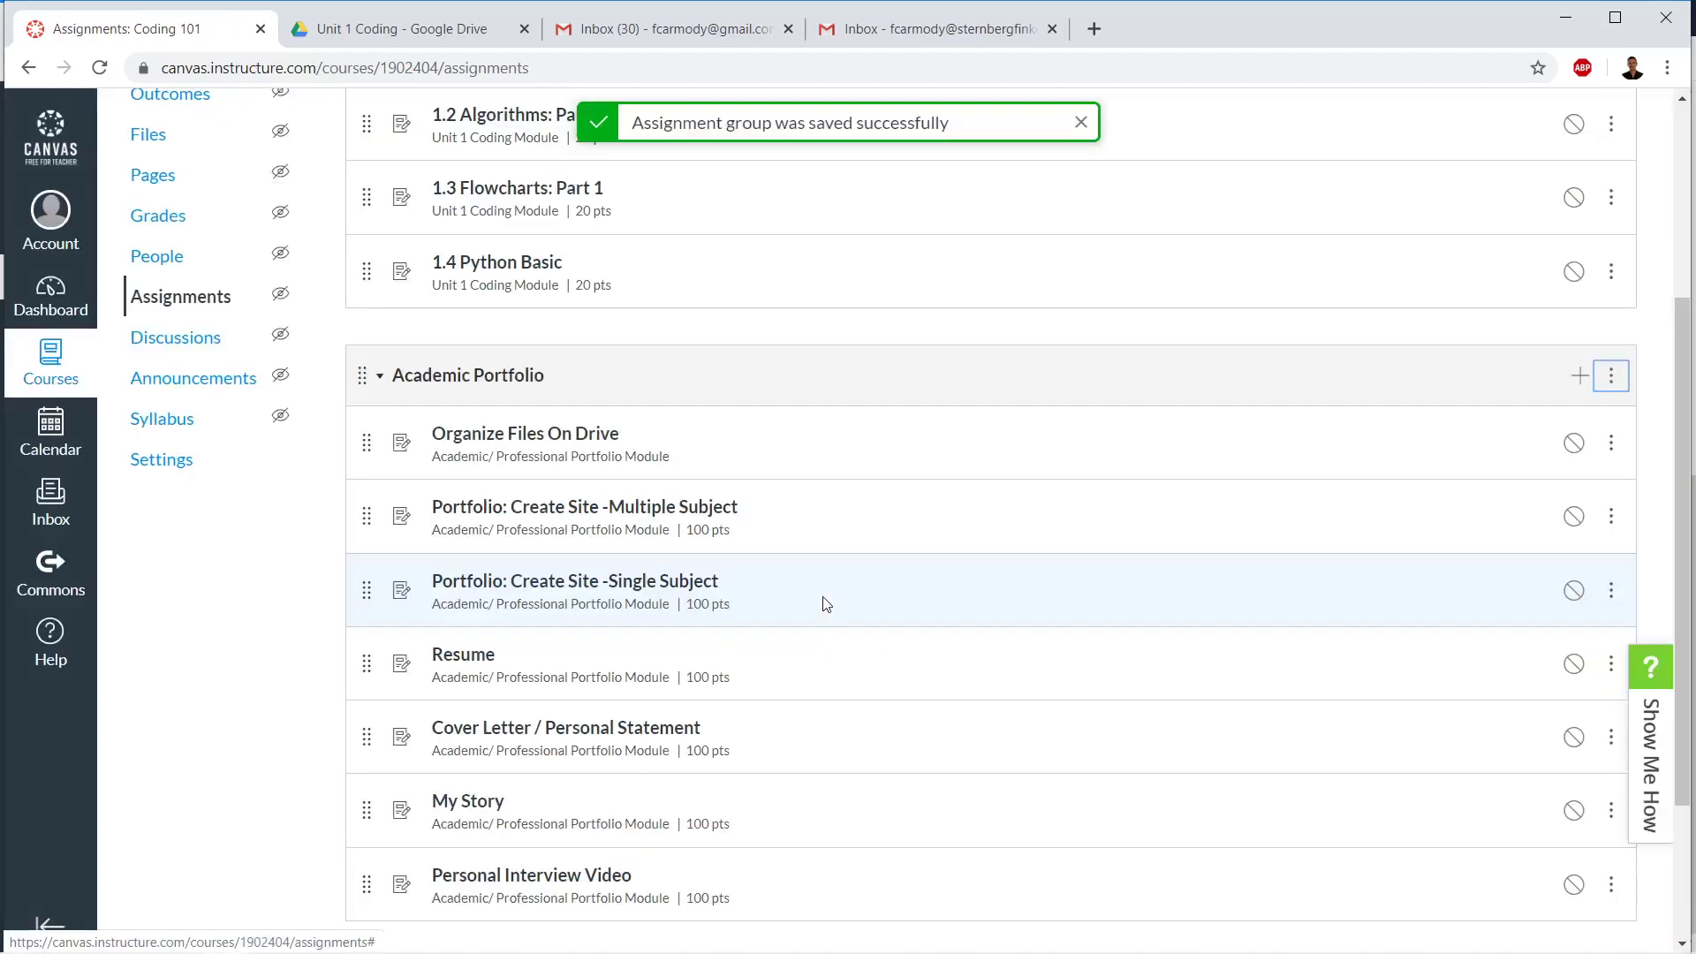
- Examine the assignments in the Academic Portfolio group and compare them with the 1.1 Algorithms group
scroll(671, 494, down, 3)
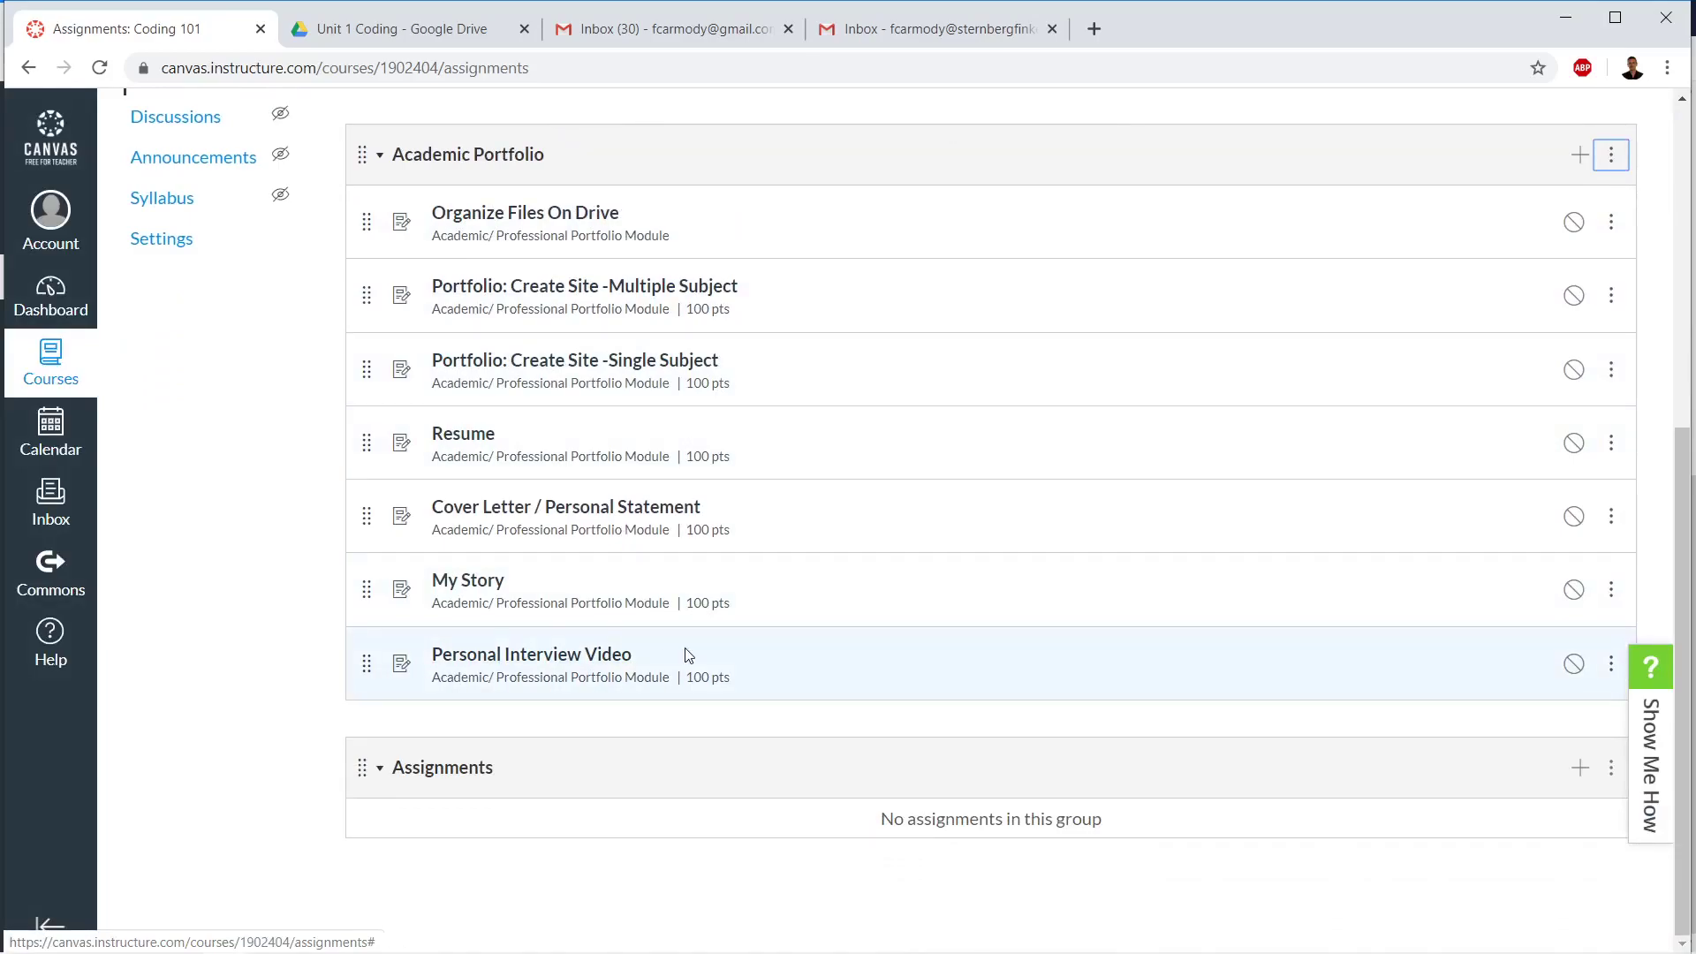
scroll(689, 654, up, 2)
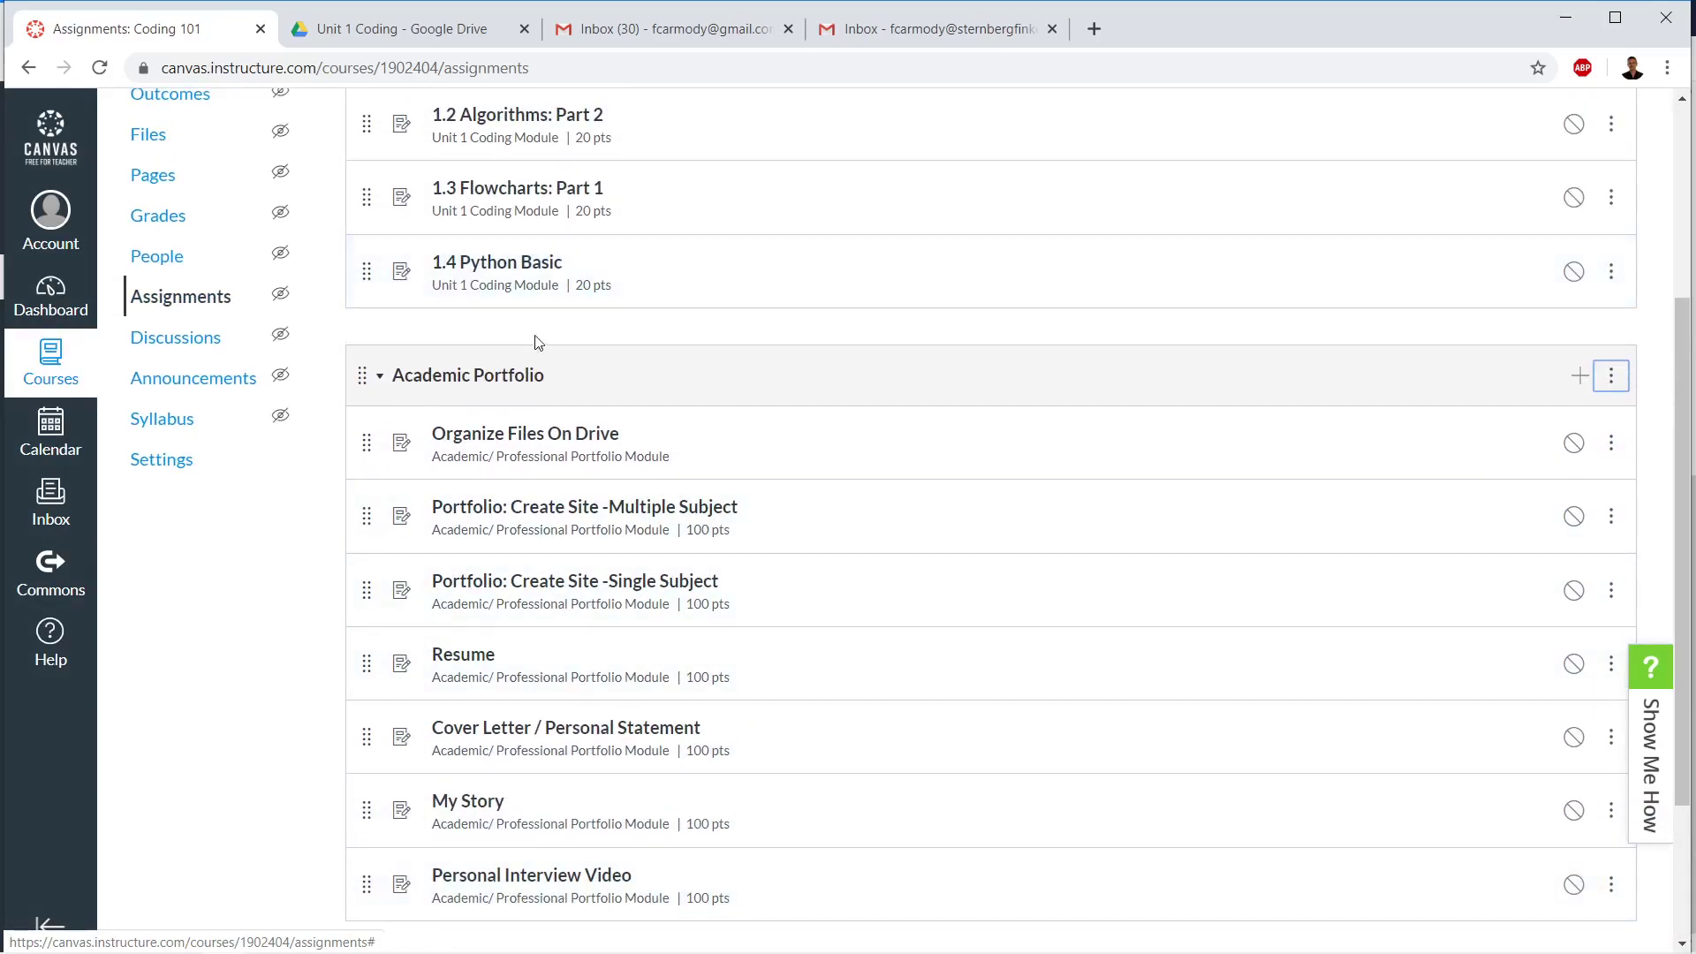
scroll(539, 342, down, 2)
scroll(530, 329, up, 2)
scroll(530, 402, up, 3)
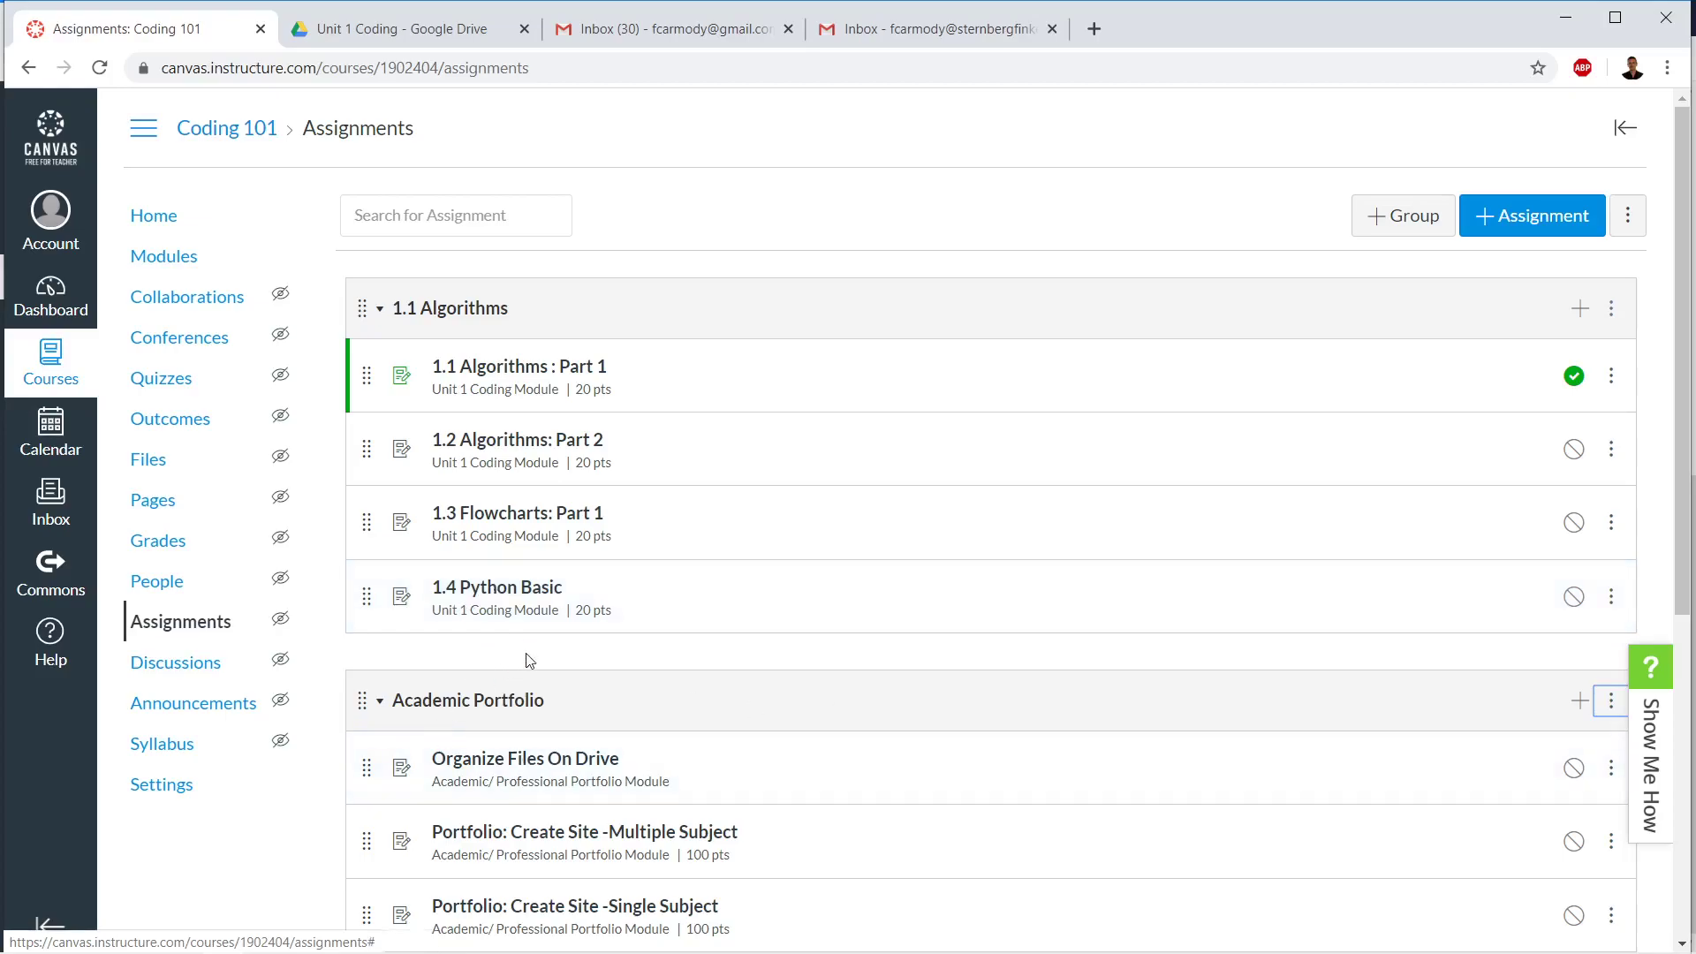
scroll(530, 661, down, 2)
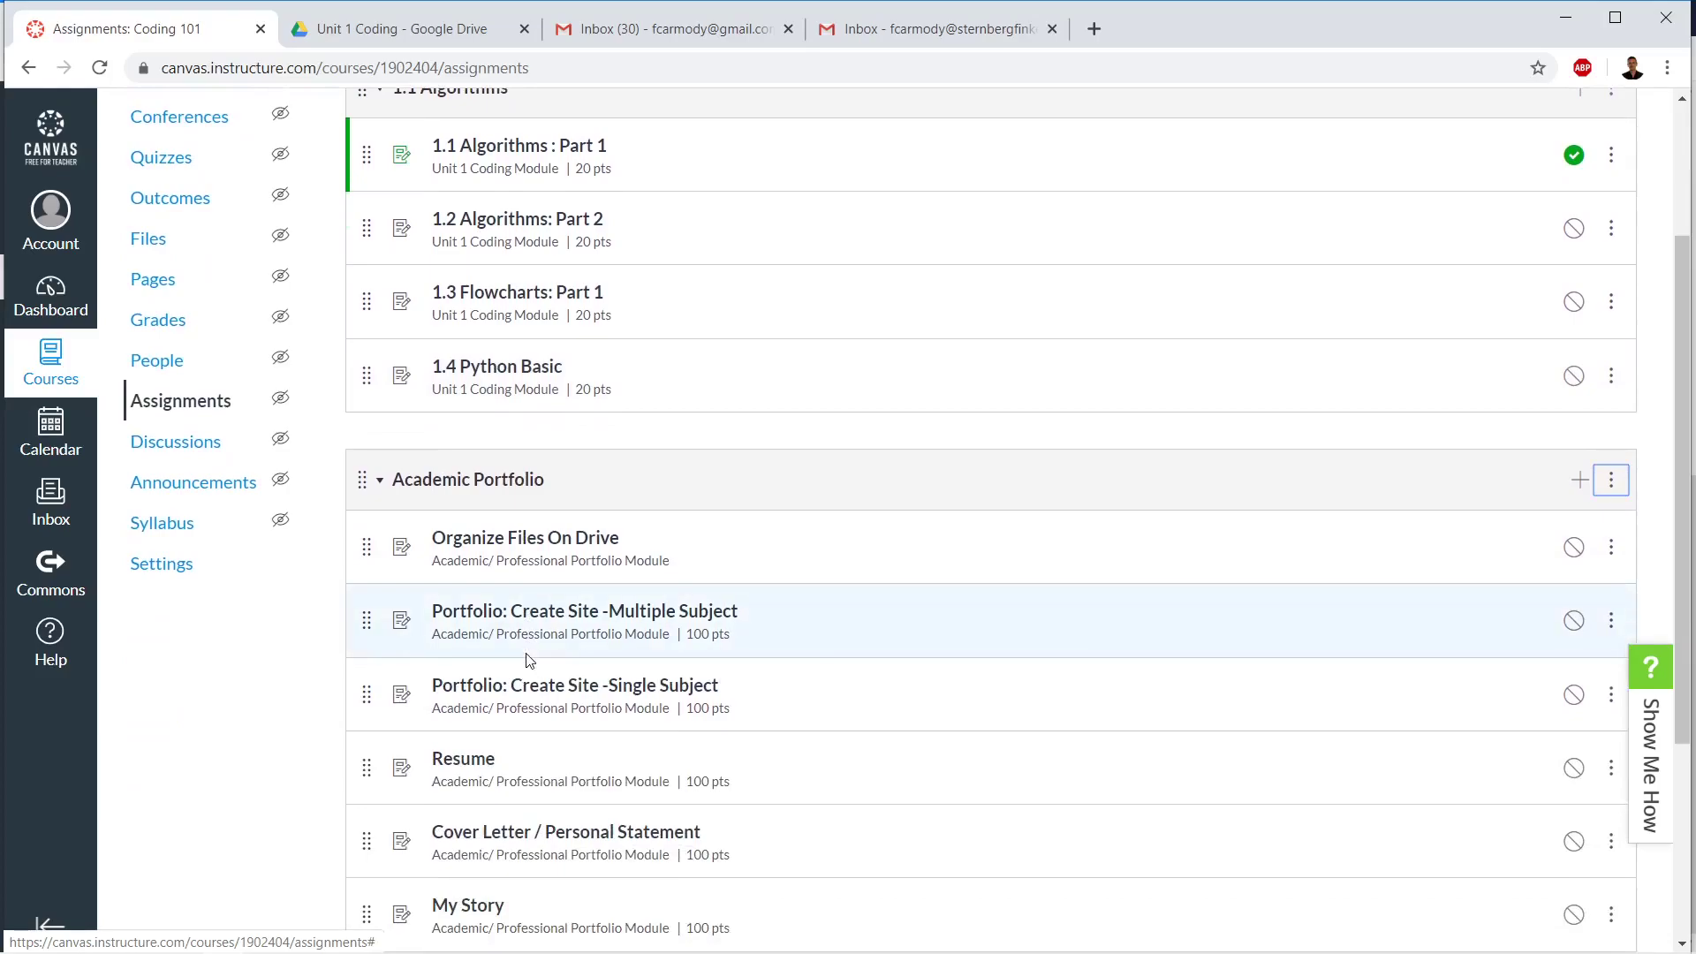
scroll(530, 661, up, 1)
scroll(527, 660, up, 1)
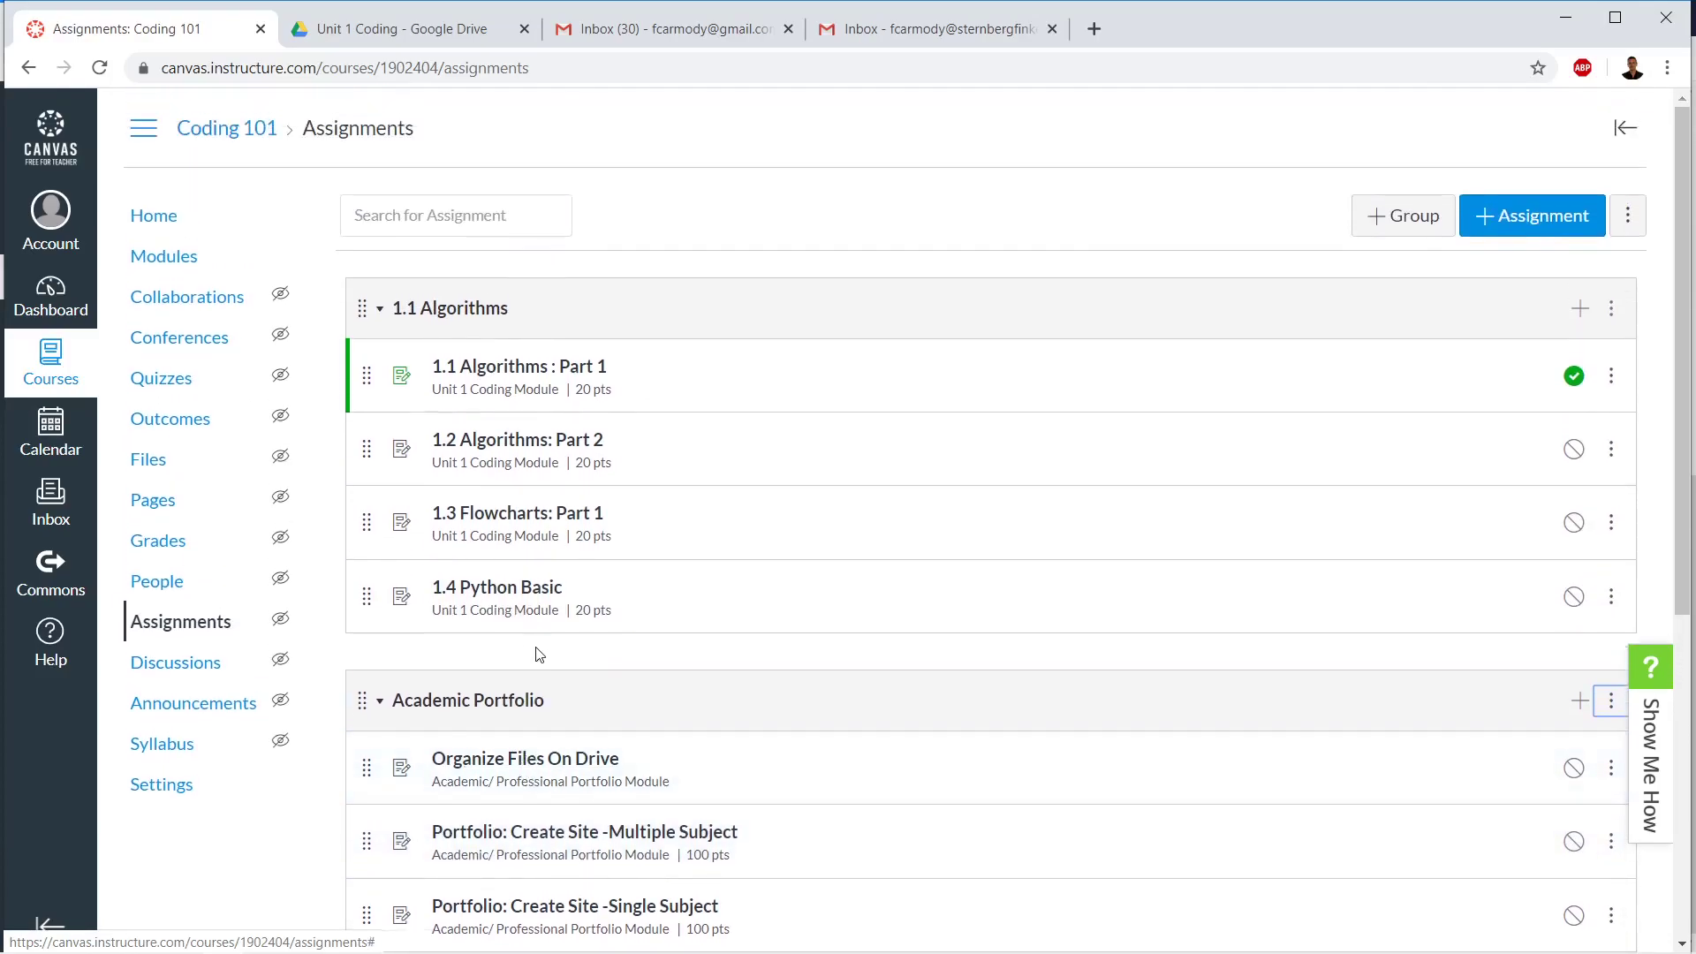
- Open Coding 101's modules page and review the Academic/ Professional Portfolio and Unit 1 Coding modules
click(185, 259)
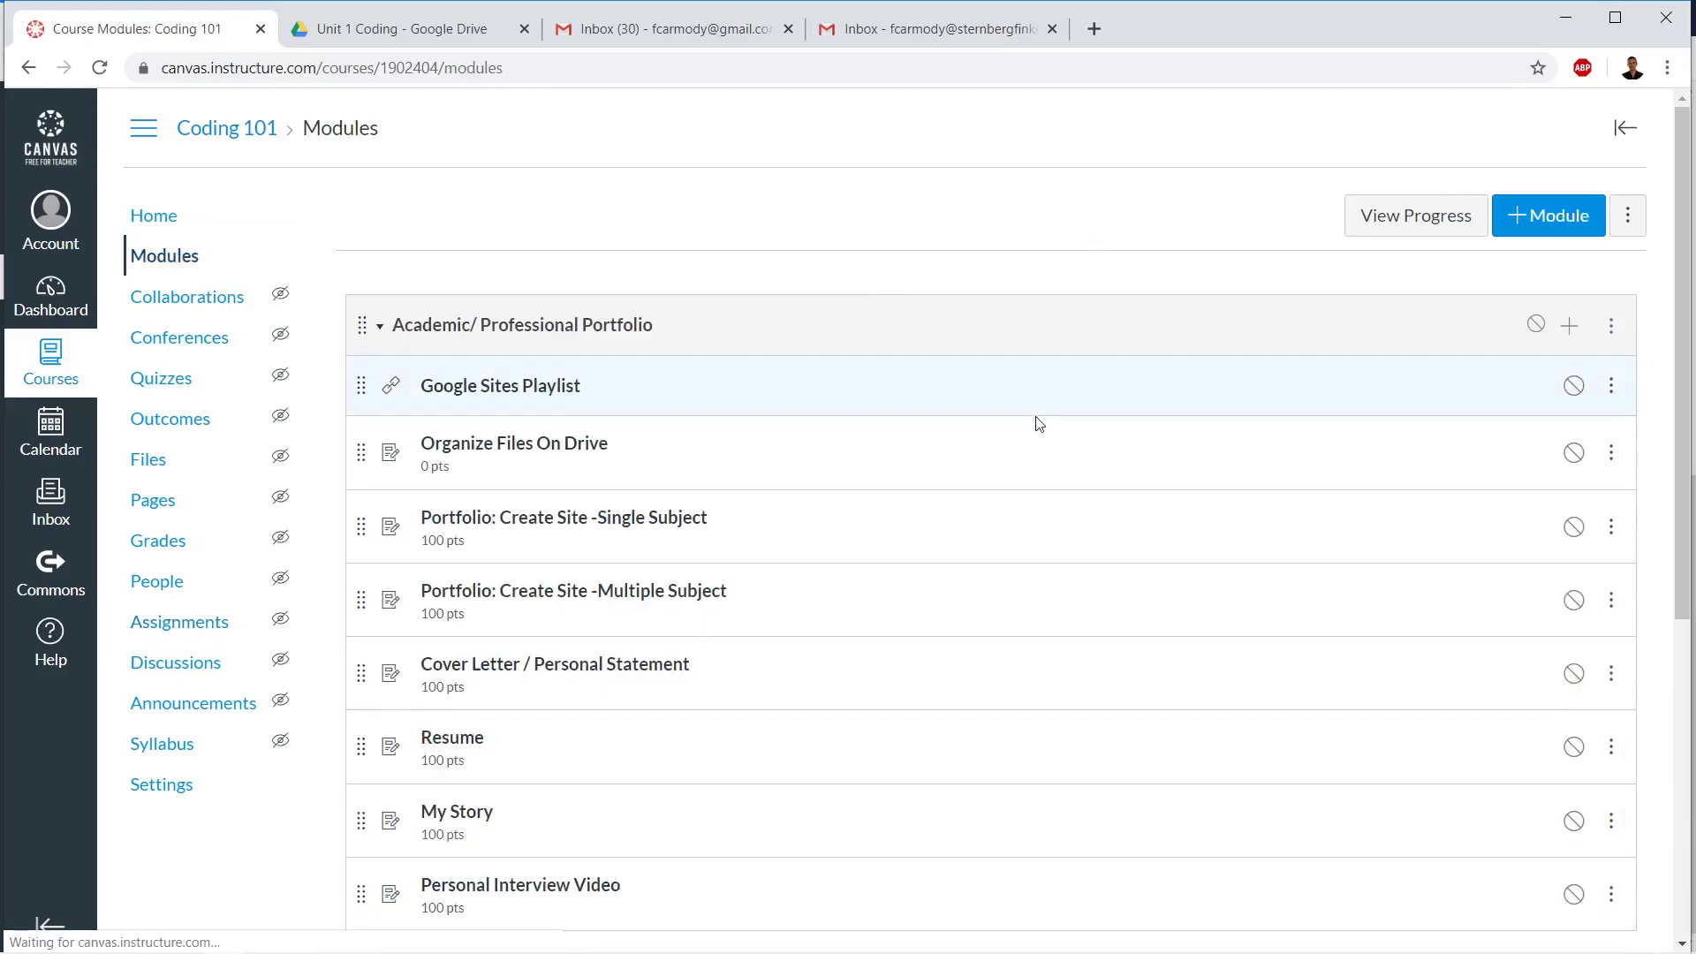
scroll(1037, 421, down, 4)
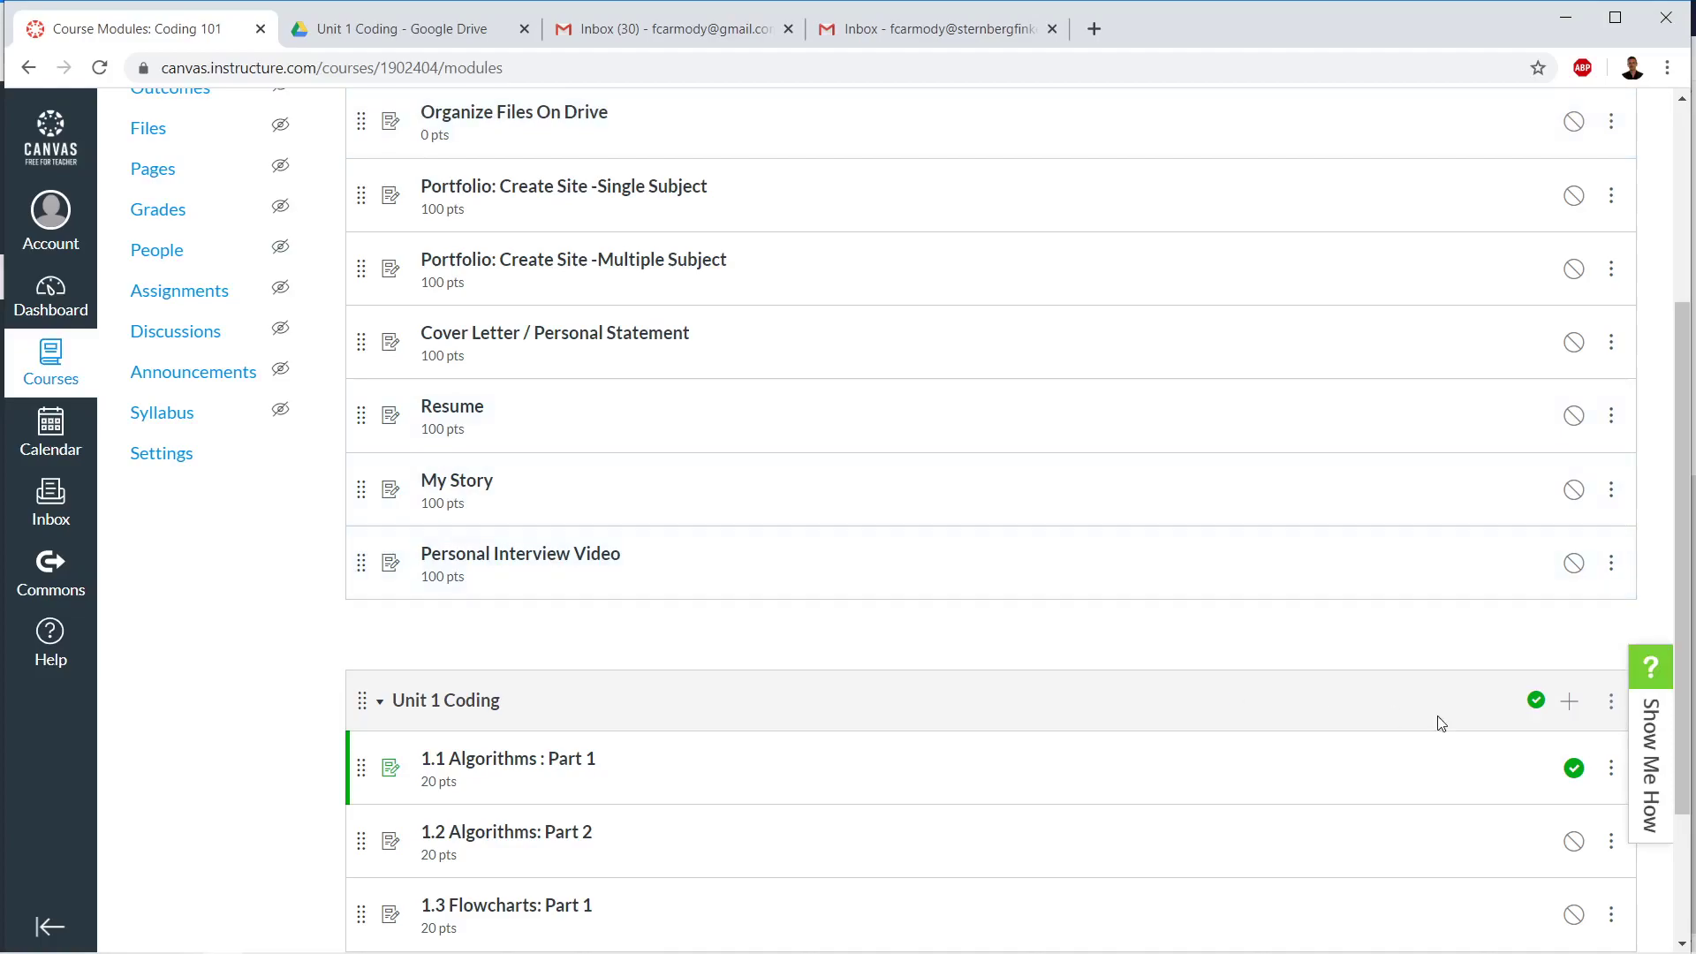
drag(1689, 553, 1690, 408)
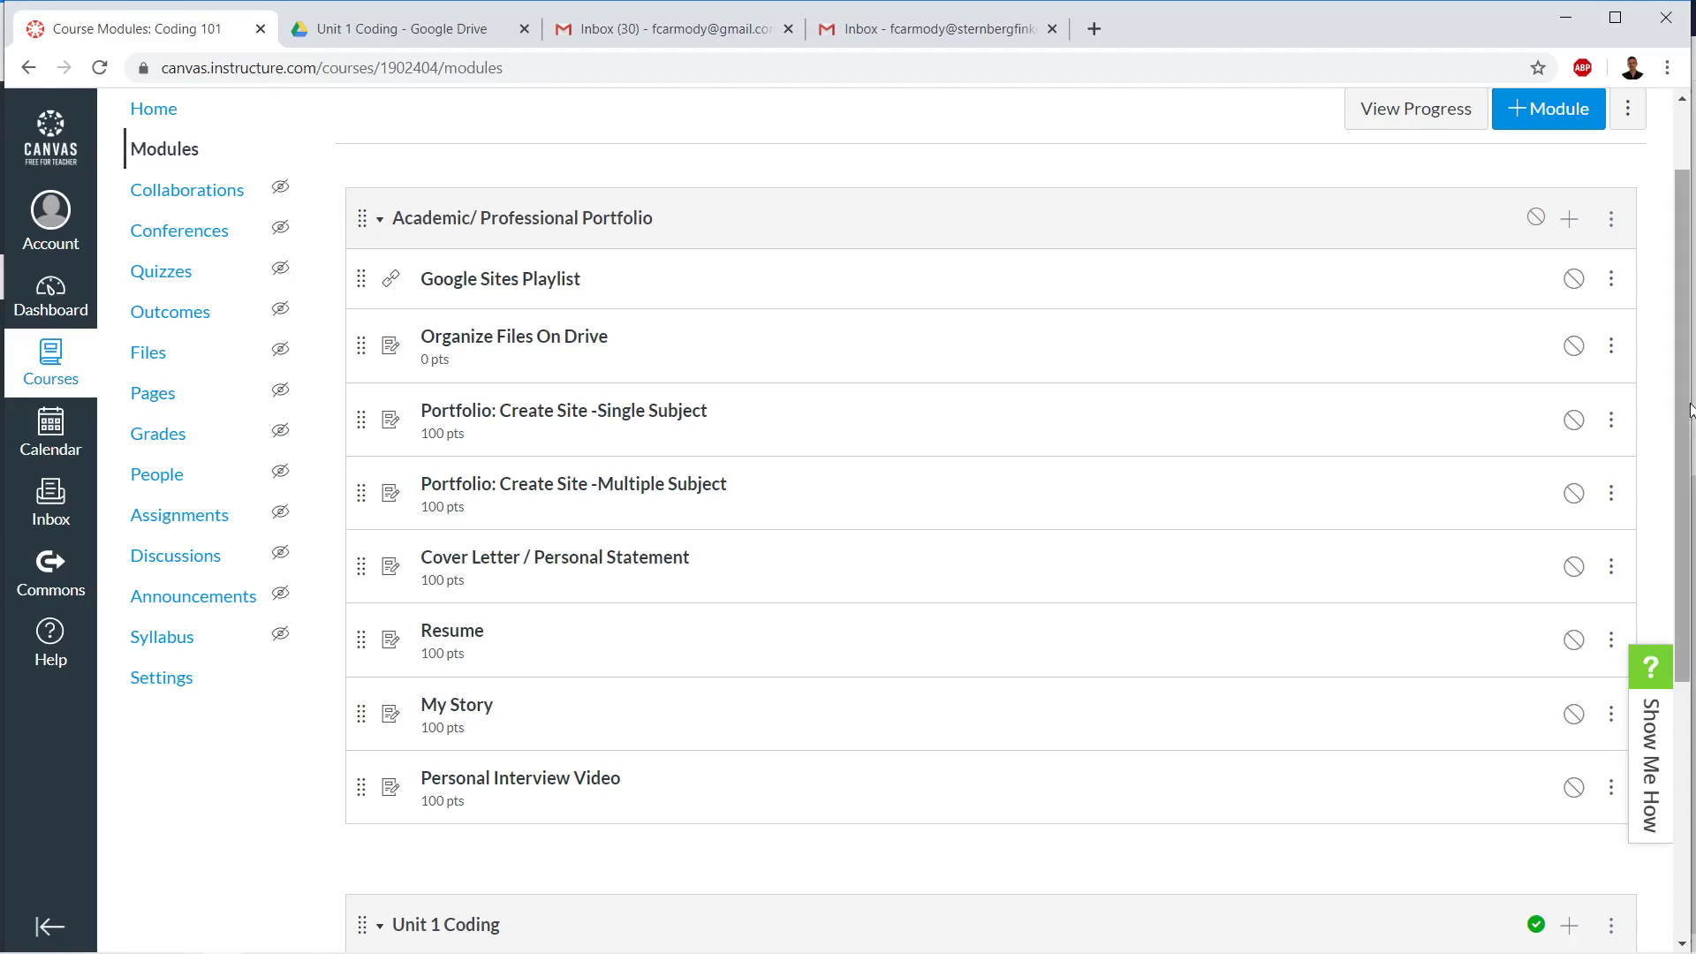
drag(1690, 455, 1690, 389)
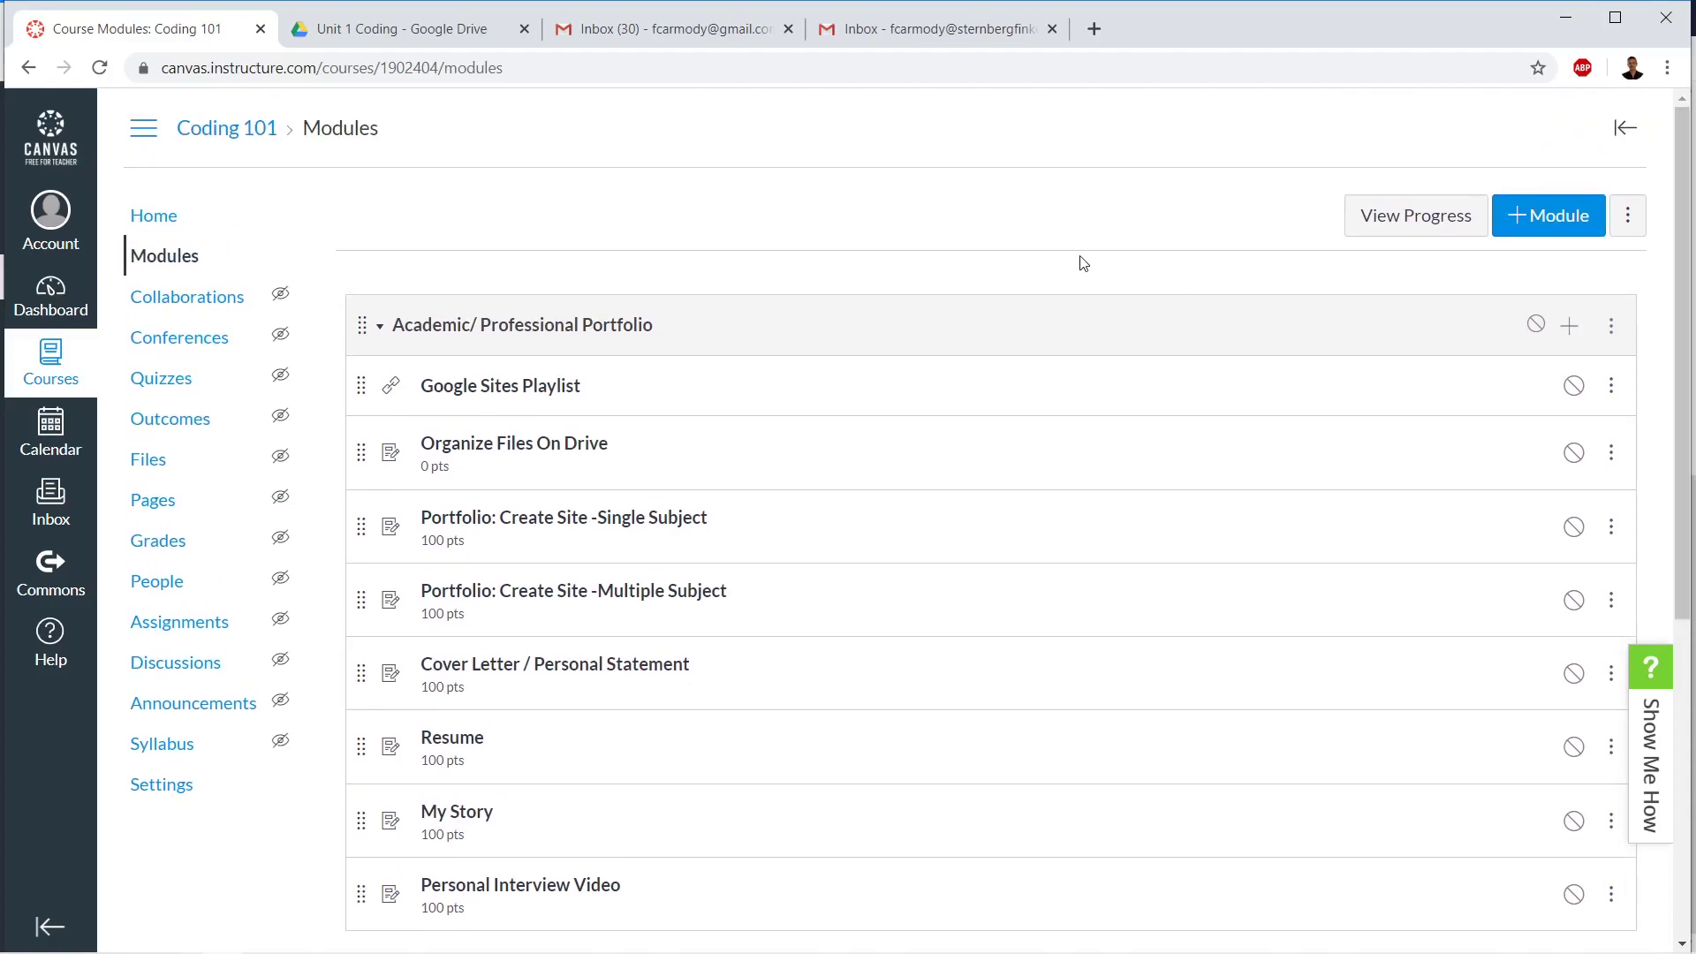